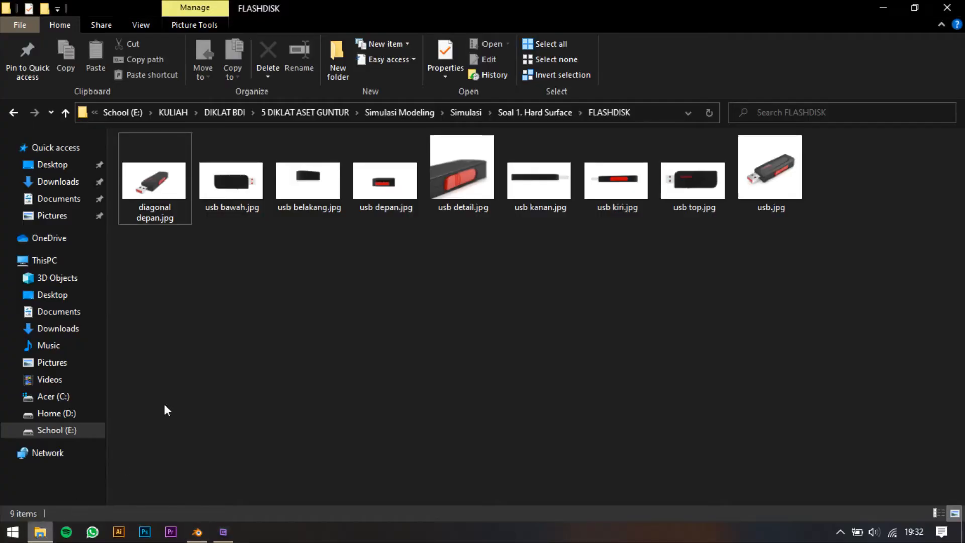
Step: Load diagonal depan.jpg from the FLASHDISK folder into Blender's image editor and fit the whole picture in it
click(222, 186)
click(154, 182)
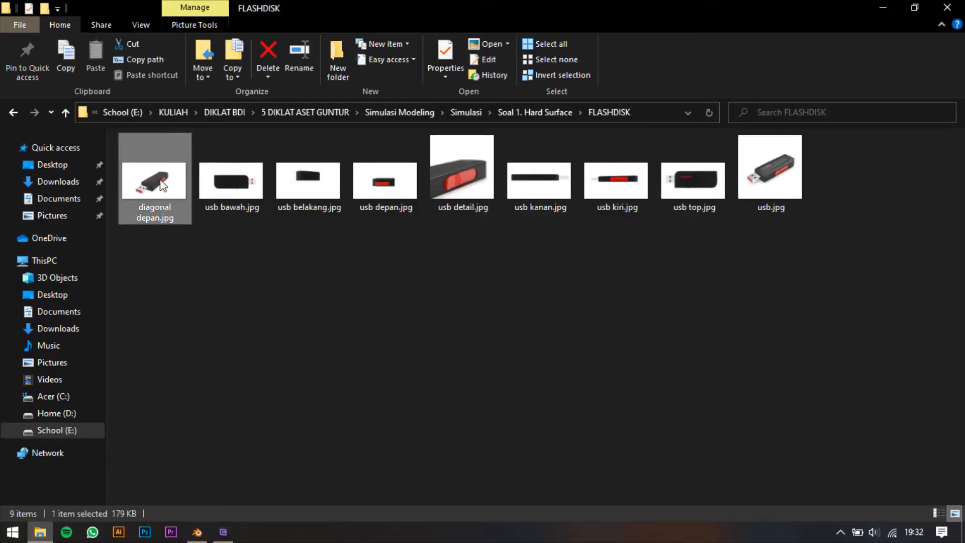
drag(159, 179, 177, 422)
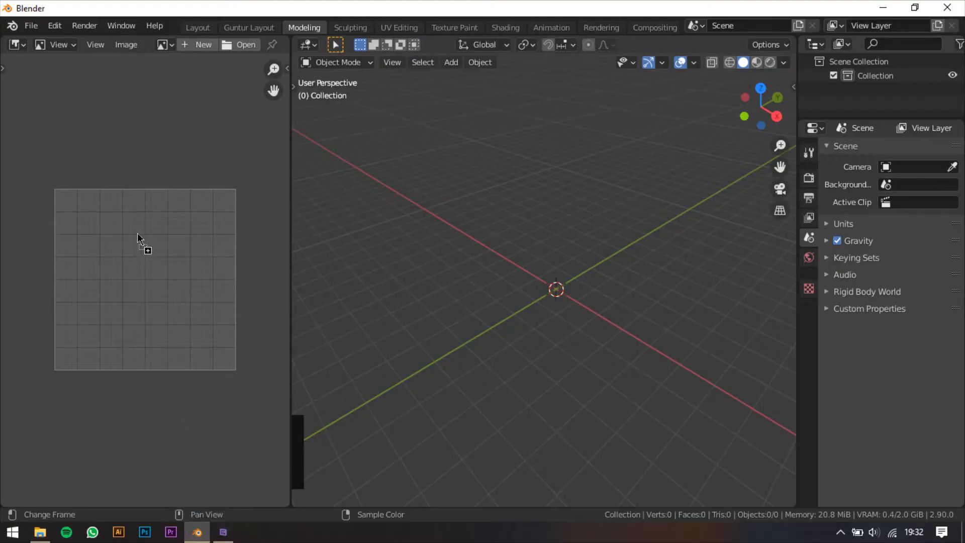
drag(137, 272, 140, 291)
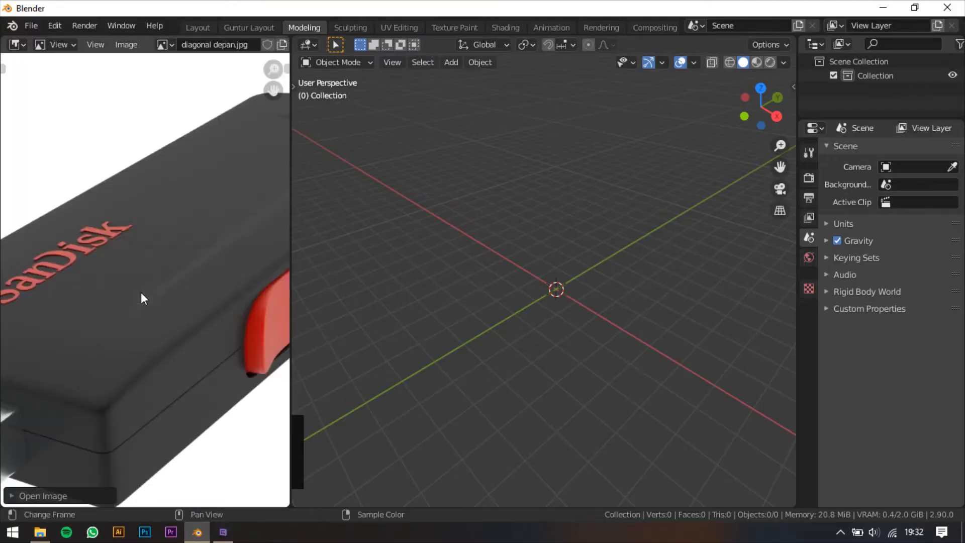
scroll(171, 277, down, 3)
middle_drag(183, 280, 183, 278)
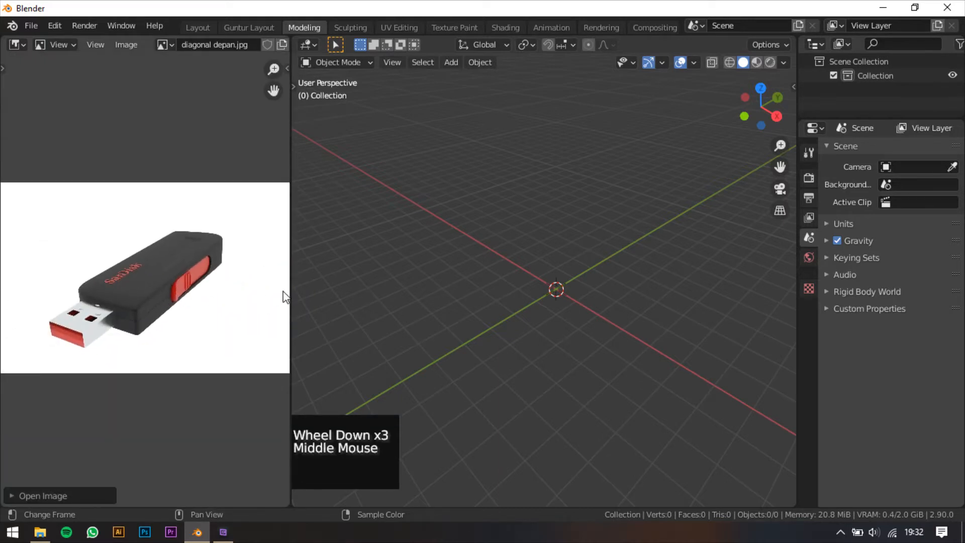
Step: Narrow the image editor to widen the 3D viewport, keeping the flash drive's body framed in the reference
drag(293, 292, 218, 284)
scroll(146, 287, up, 1)
shift+middle_drag(505, 289, 483, 288)
scroll(473, 319, up, 2)
middle_drag(481, 290, 516, 291)
middle_drag(94, 312, 122, 295)
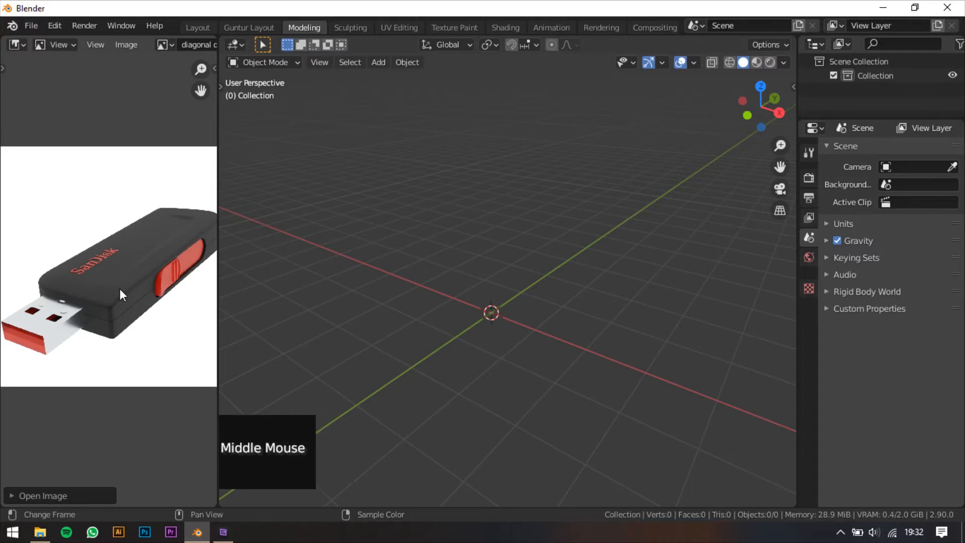
click(140, 261)
middle_drag(140, 263, 125, 275)
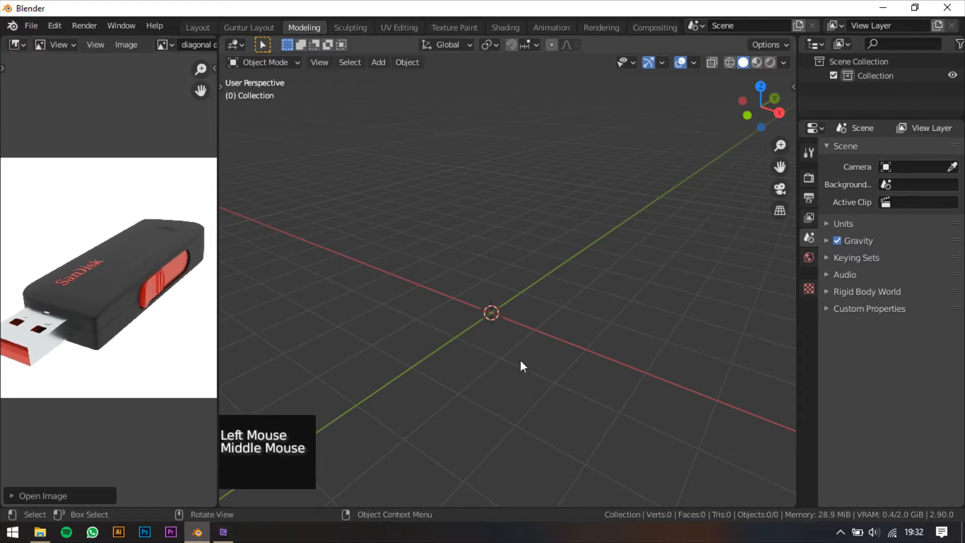
Step: Add a cube mesh at the world origin
shift+middle_drag(491, 329, 520, 317)
scroll(518, 324, up, 2)
shift+middle_drag(518, 294, 511, 293)
scroll(511, 295, down, 1)
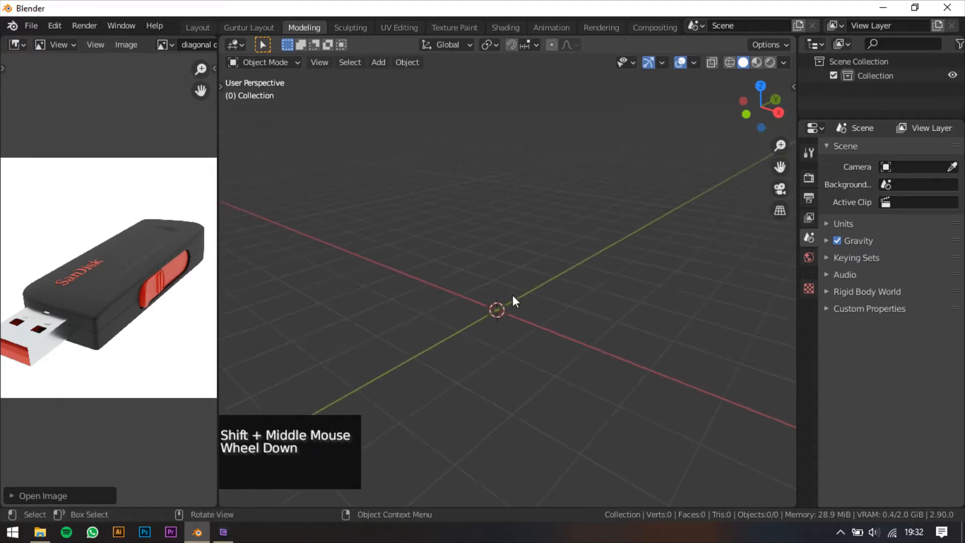
key(shift+a)
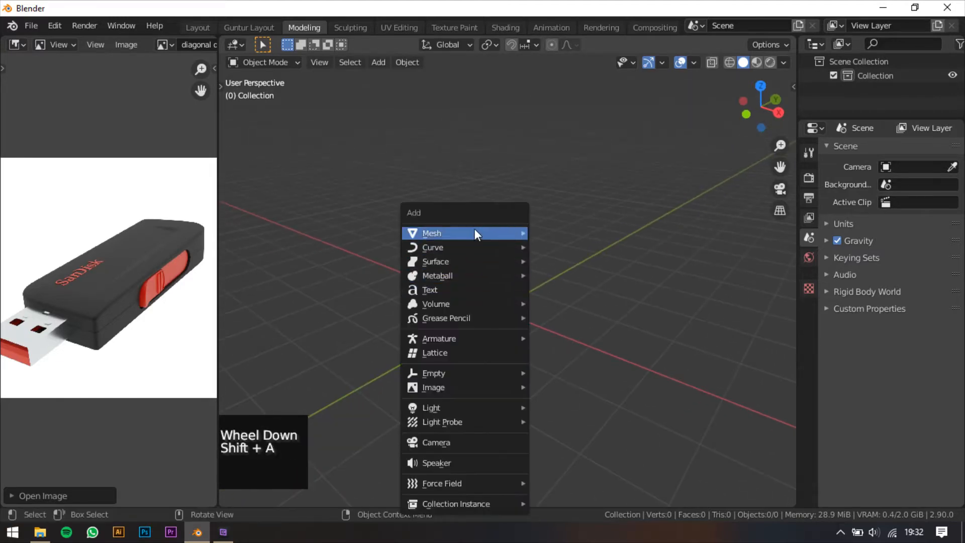
mouse_move(466, 235)
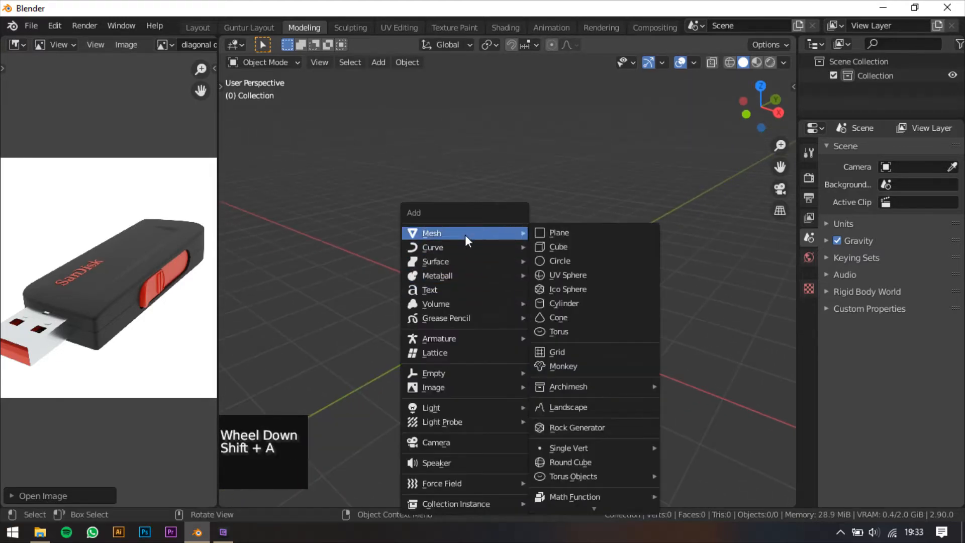
click(566, 243)
Step: Flatten the cube along the Z axis to less than half its height
shift+middle_drag(530, 272, 527, 255)
middle_drag(530, 256, 498, 248)
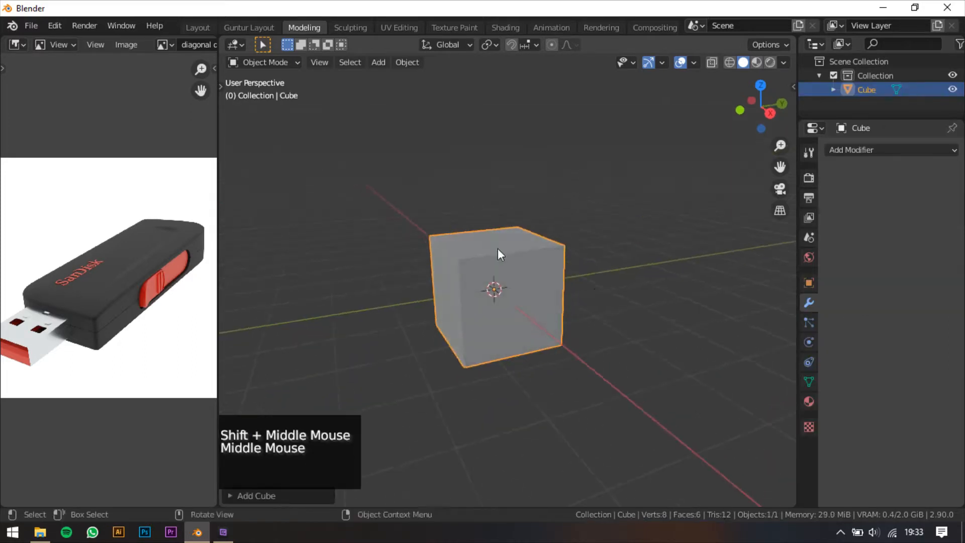
shift+middle_drag(568, 296, 619, 317)
key(s)
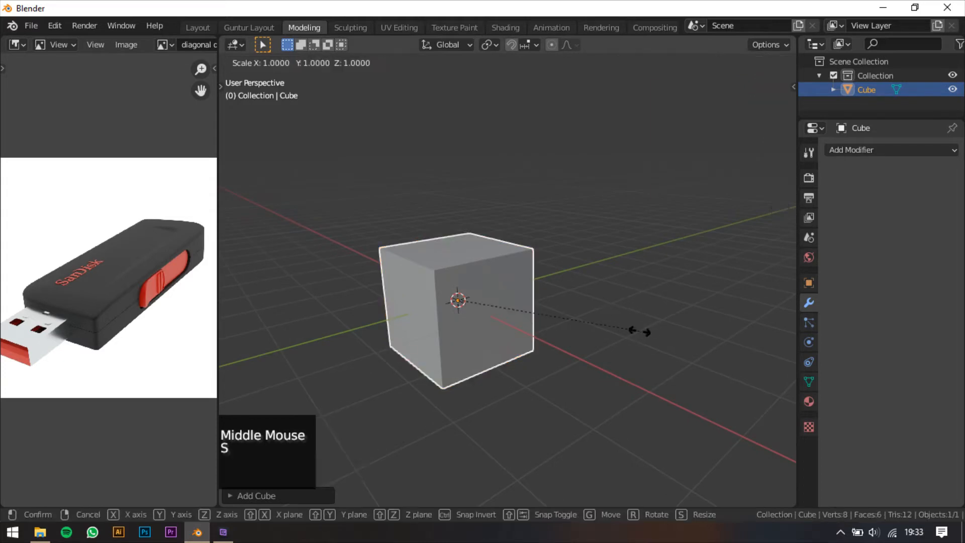
key(z)
click(532, 304)
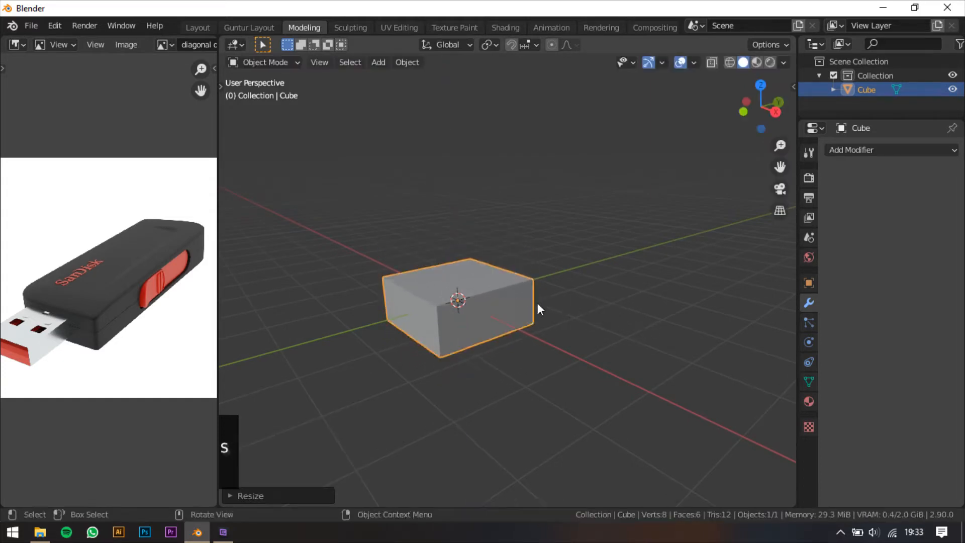
Step: Stretch the flattened cube along the Y axis into a long block matching the flash drive body's proportions
shift+middle_drag(537, 303, 544, 326)
key(s)
key(y)
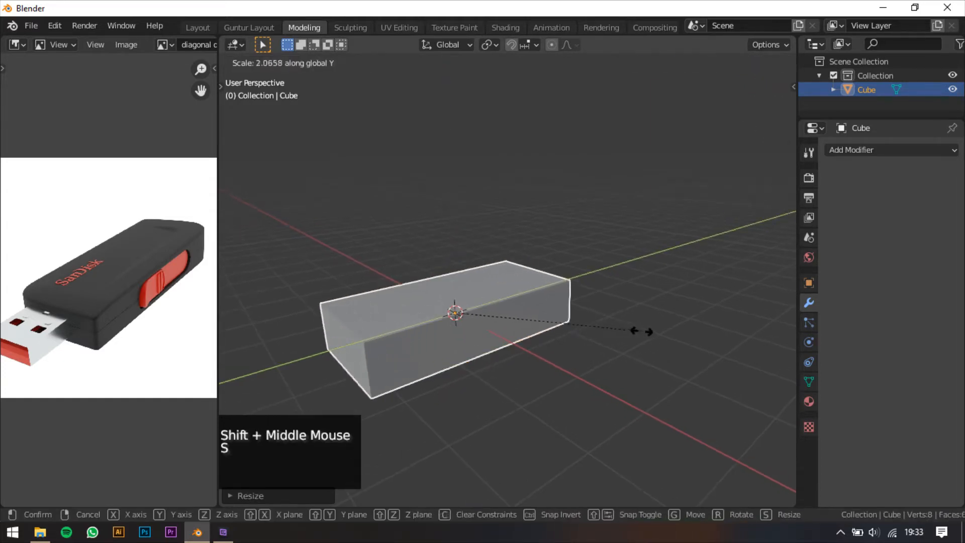
click(697, 319)
Step: Raise the block along the Z axis so that it sits above the grid floor
shift+scroll(476, 334, down, 1)
shift+middle_drag(477, 334, 518, 302)
middle_drag(521, 300, 608, 313)
shift+middle_drag(622, 293, 535, 296)
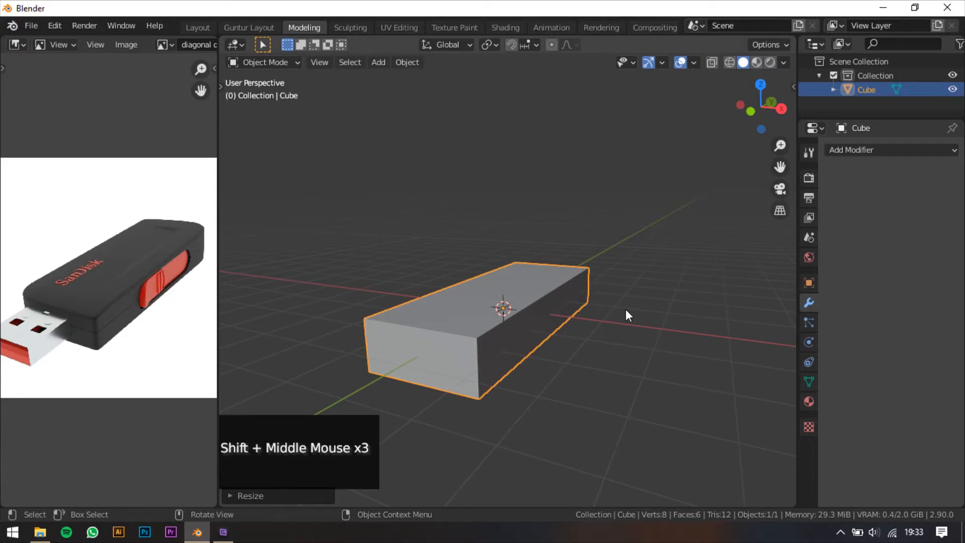
key(g)
key(z)
click(618, 265)
Step: Scale the body block along Z to make it slightly thinner
middle_drag(617, 267, 581, 277)
shift+middle_drag(581, 277, 632, 298)
scroll(624, 294, up, 1)
key(s)
key(z)
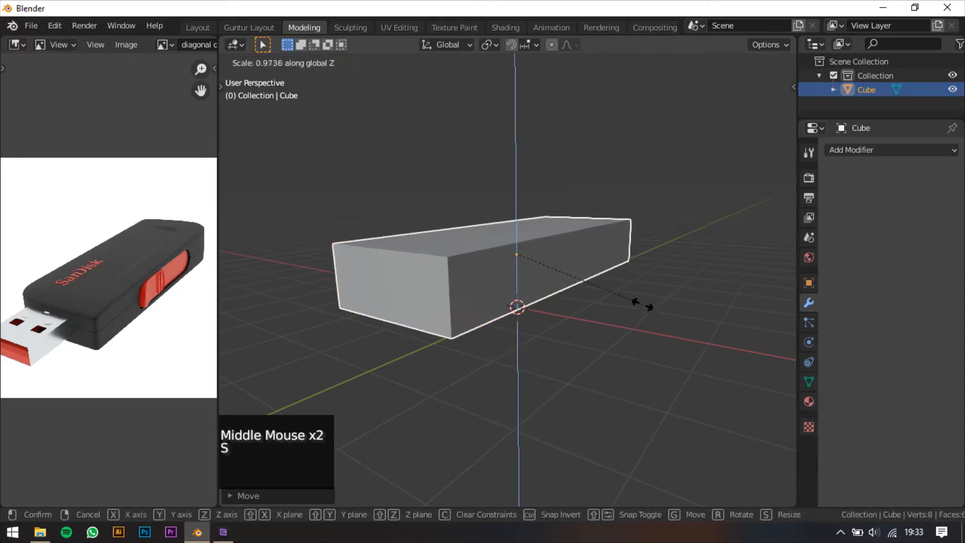
click(634, 298)
Step: Zoom the reference in on the USB connector, duplicate the body block and move the copy along negative Y past the body's front
middle_drag(632, 297, 588, 302)
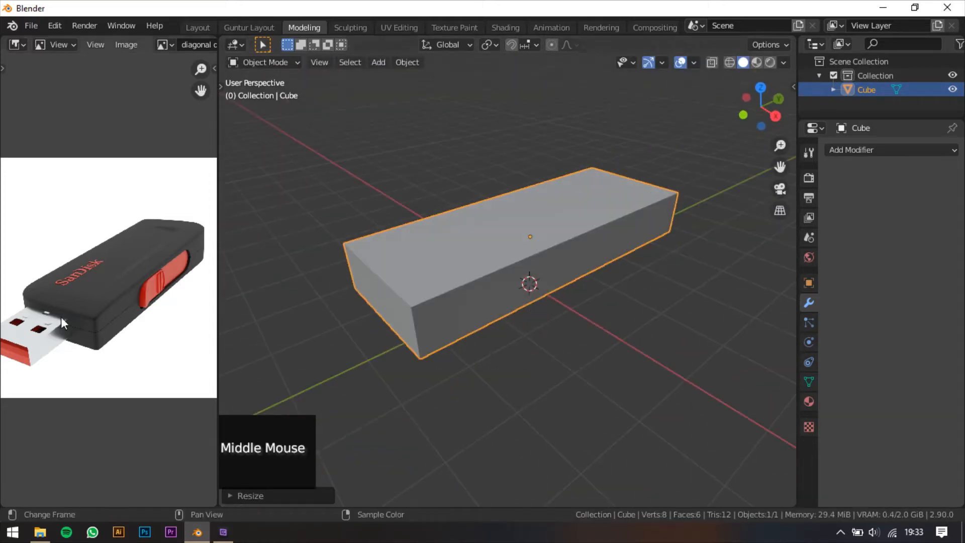
middle_drag(61, 317, 126, 301)
scroll(122, 294, up, 2)
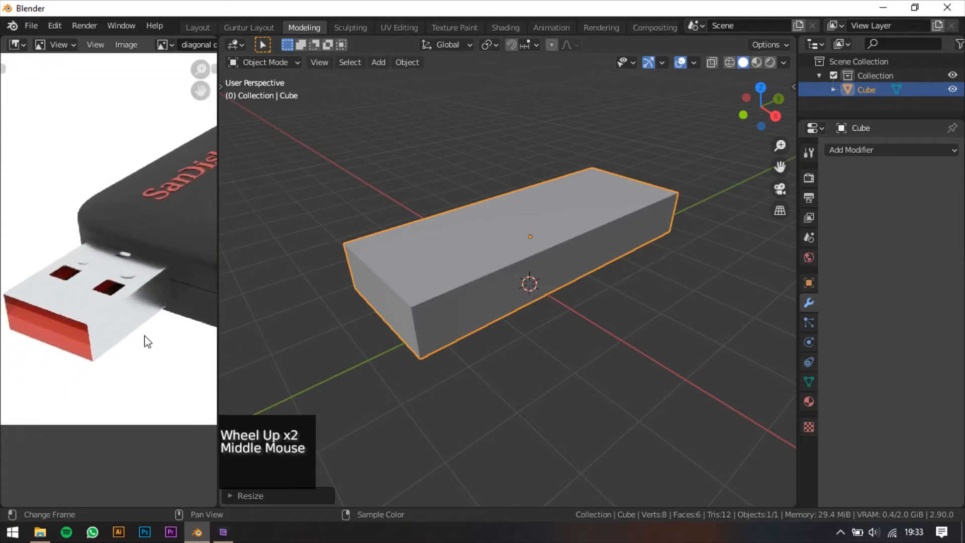
shift+middle_drag(440, 280, 463, 297)
click(565, 315)
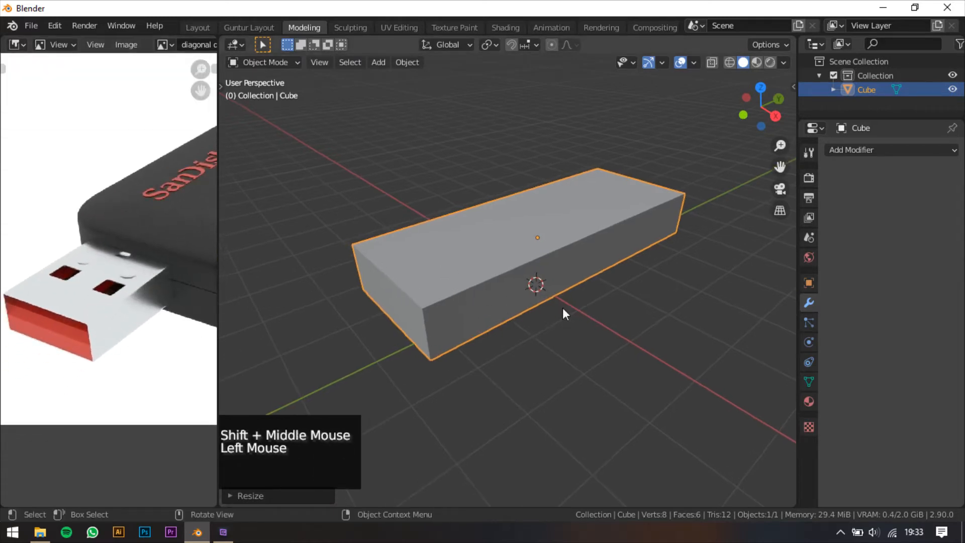
click(493, 267)
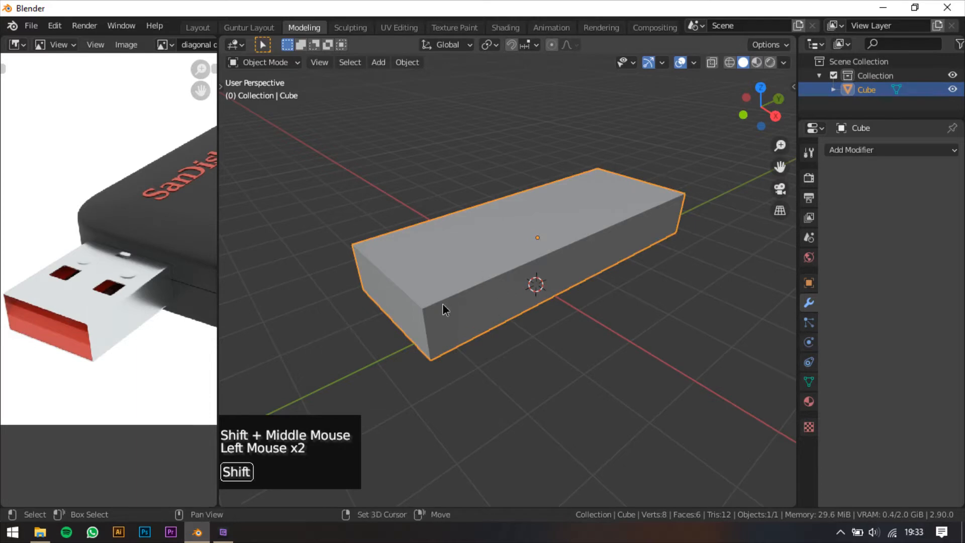
shift+middle_drag(442, 303, 502, 322)
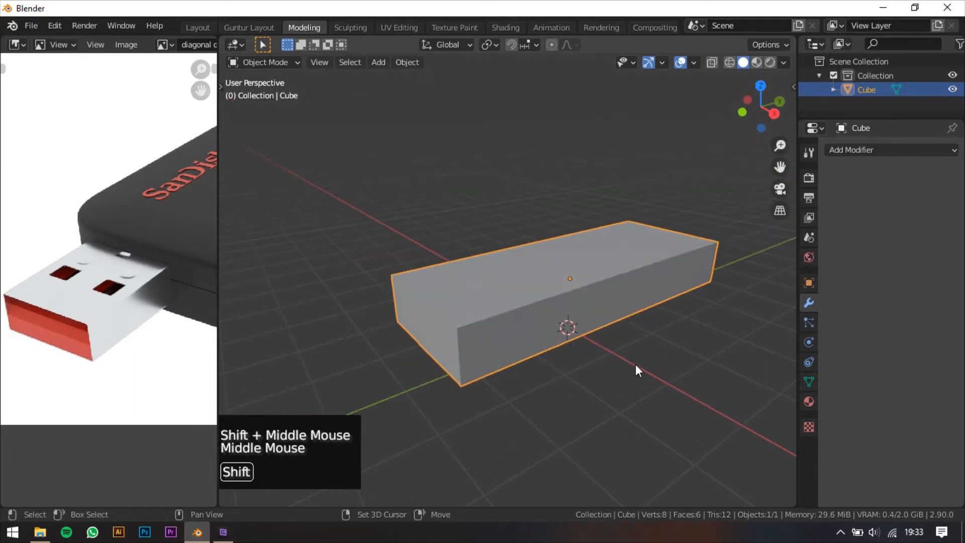
key(shift+d)
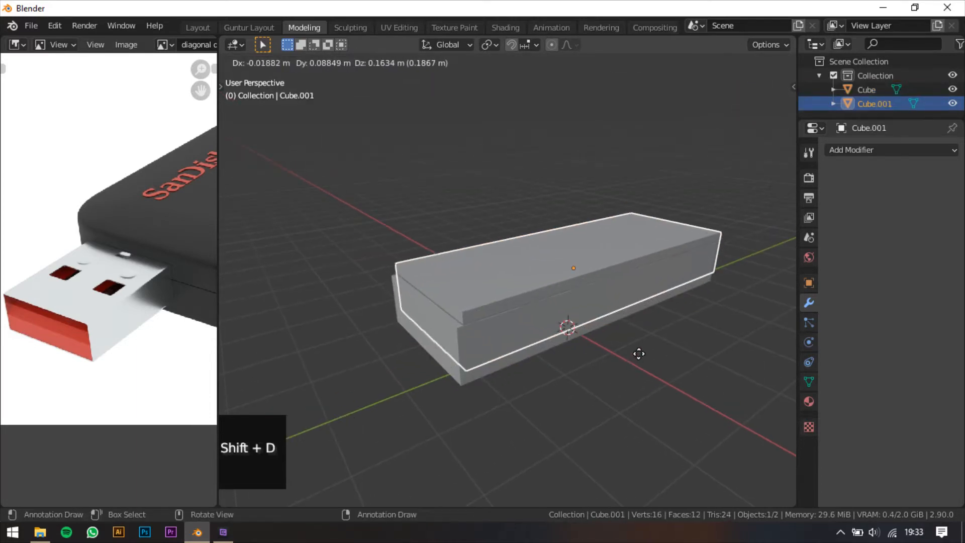
key(y)
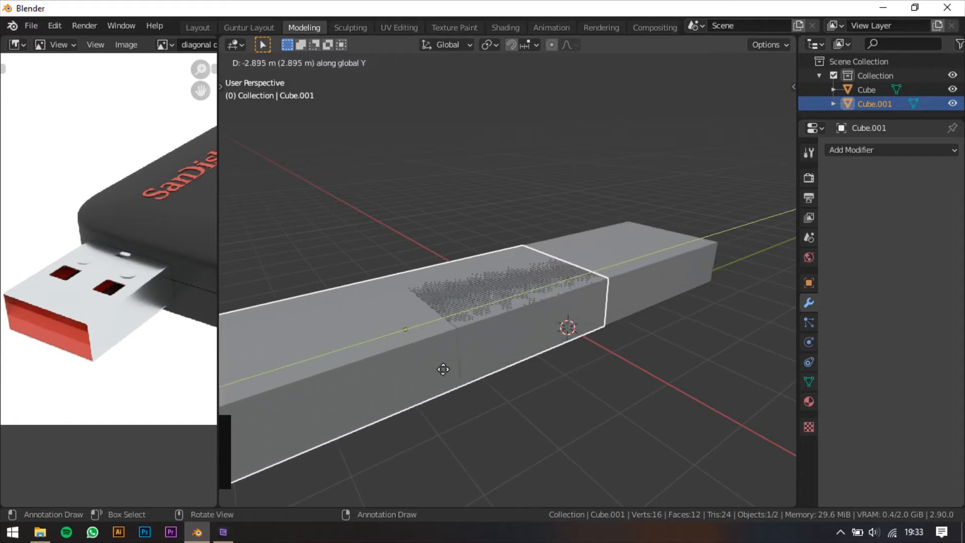
click(327, 408)
Step: Scale the duplicate down uniformly in two passes to a small connector block clearly narrower than the body
shift+middle_drag(443, 426, 502, 392)
middle_drag(502, 392, 673, 347)
scroll(573, 362, down, 2)
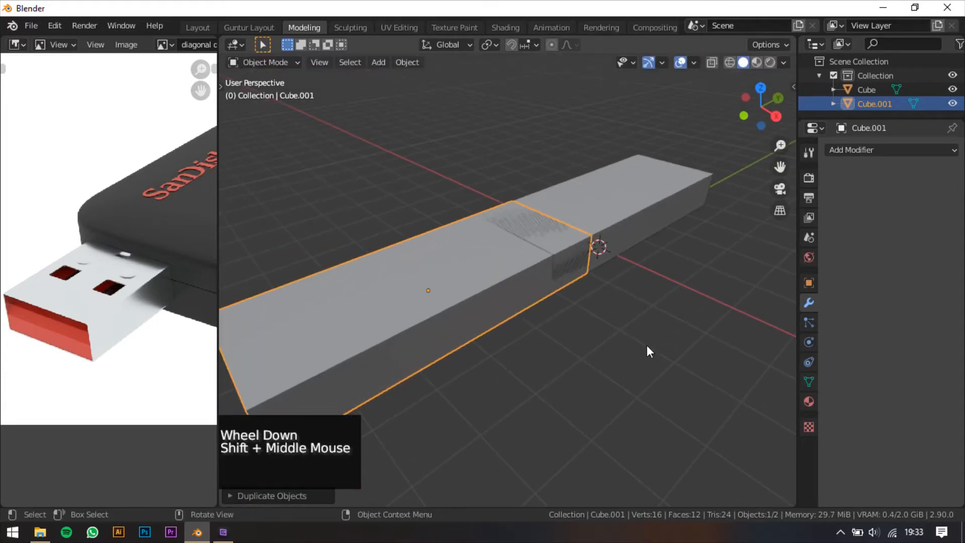
key(s)
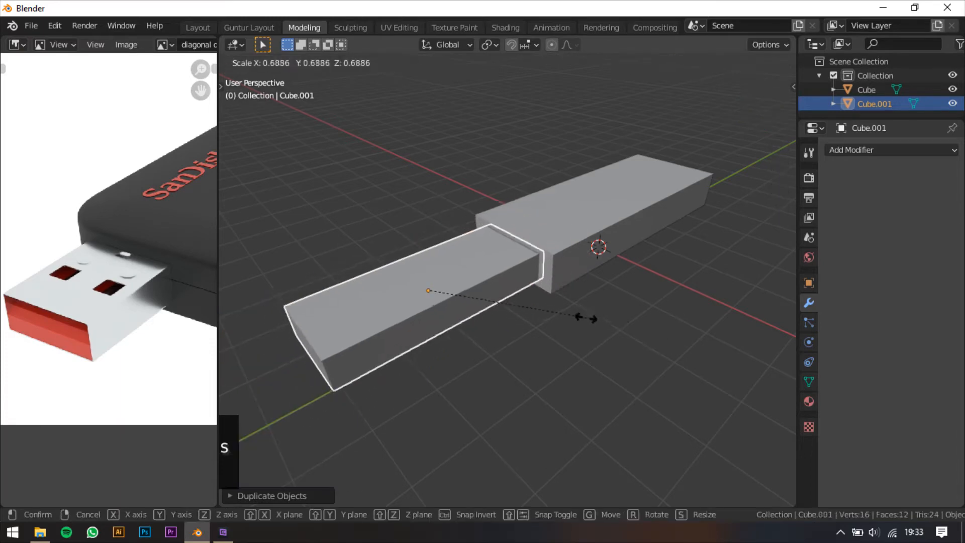
click(594, 323)
middle_drag(595, 323, 453, 306)
shift+middle_drag(407, 275, 428, 296)
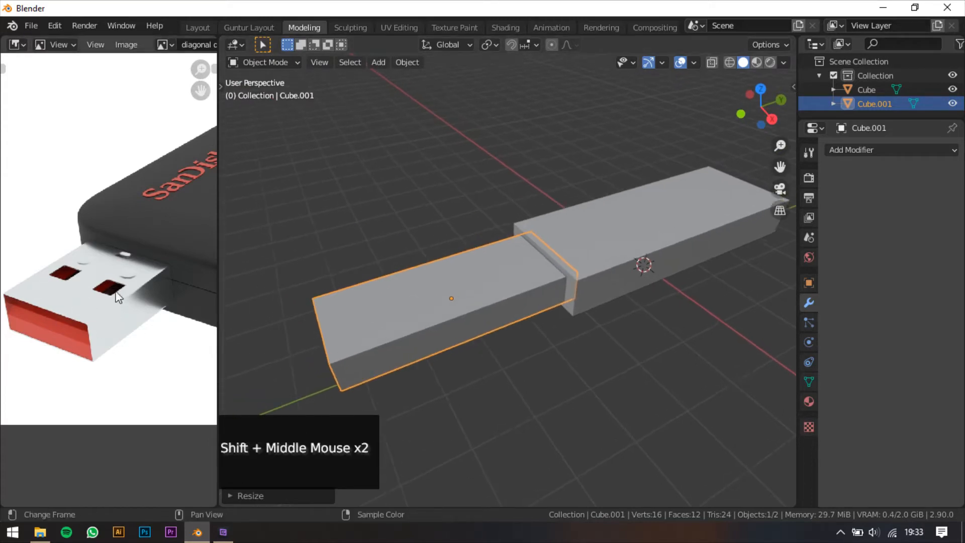
key(s)
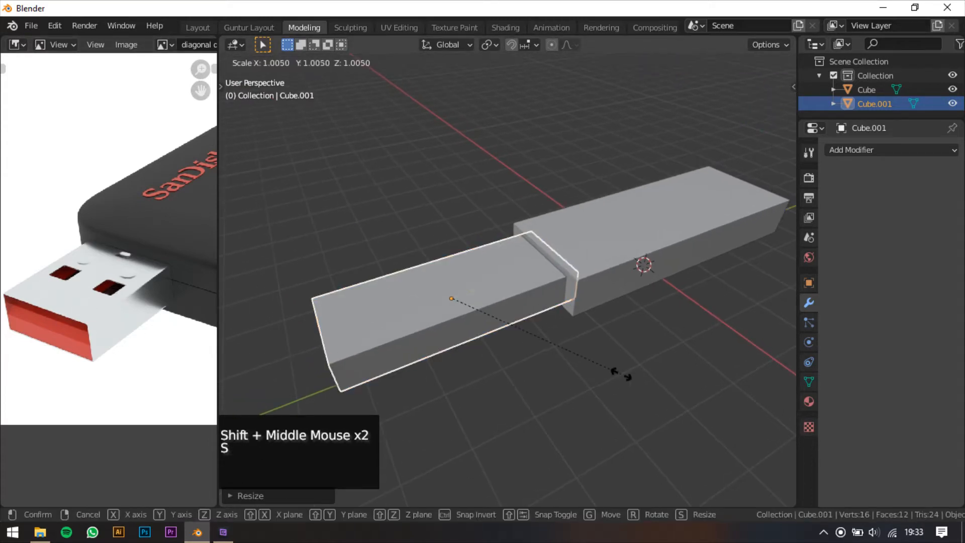
click(520, 329)
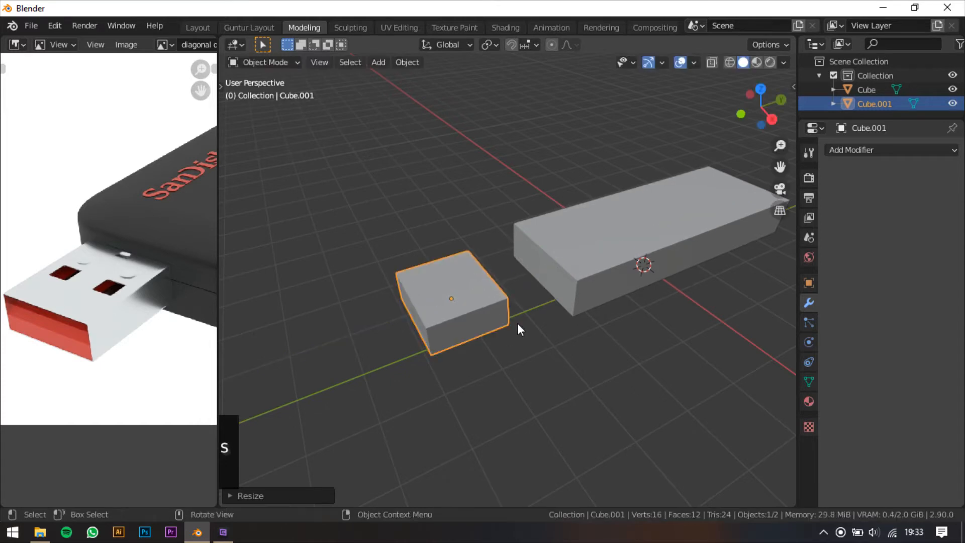
Step: Move the connector block along the Y axis close to the body's front face, leaving it selected
key(g)
key(y)
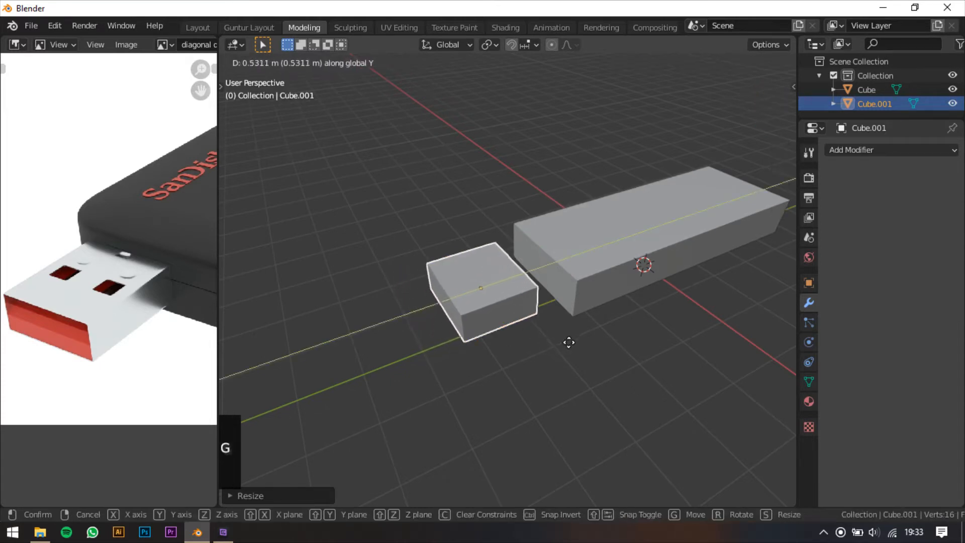
click(601, 357)
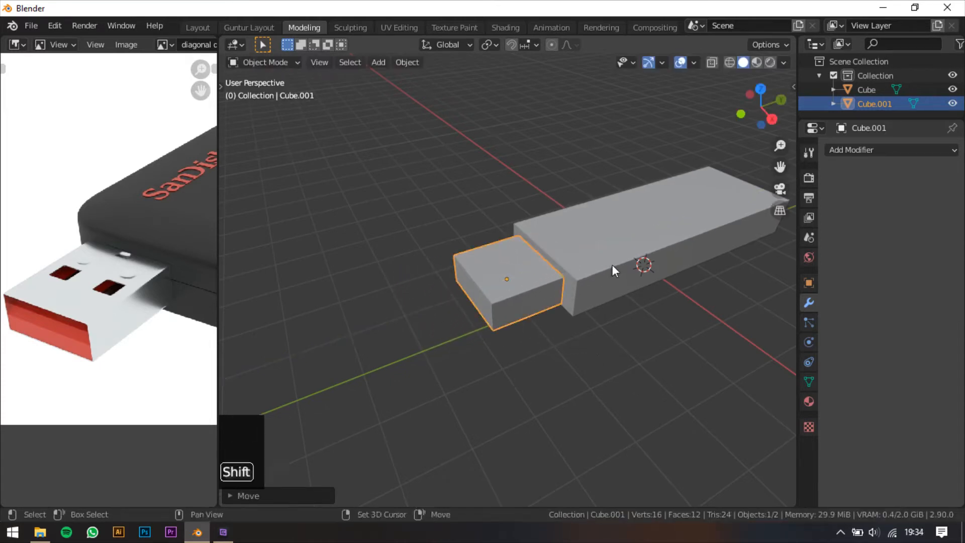
shift+middle_drag(617, 269, 596, 283)
click(503, 293)
click(523, 294)
click(529, 294)
click(529, 293)
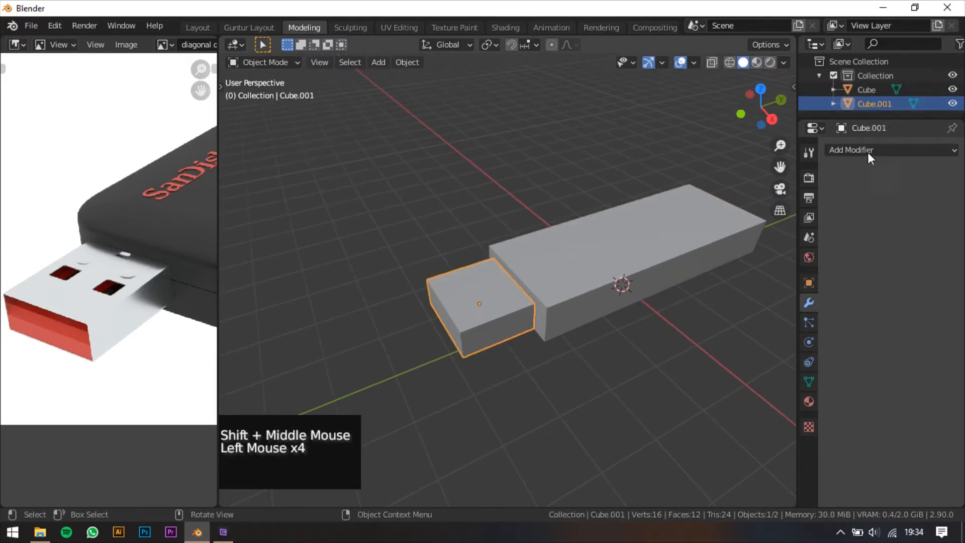
Step: Enlarge the outliner and select Cube, followed by Cube.001, in it
drag(886, 117, 888, 237)
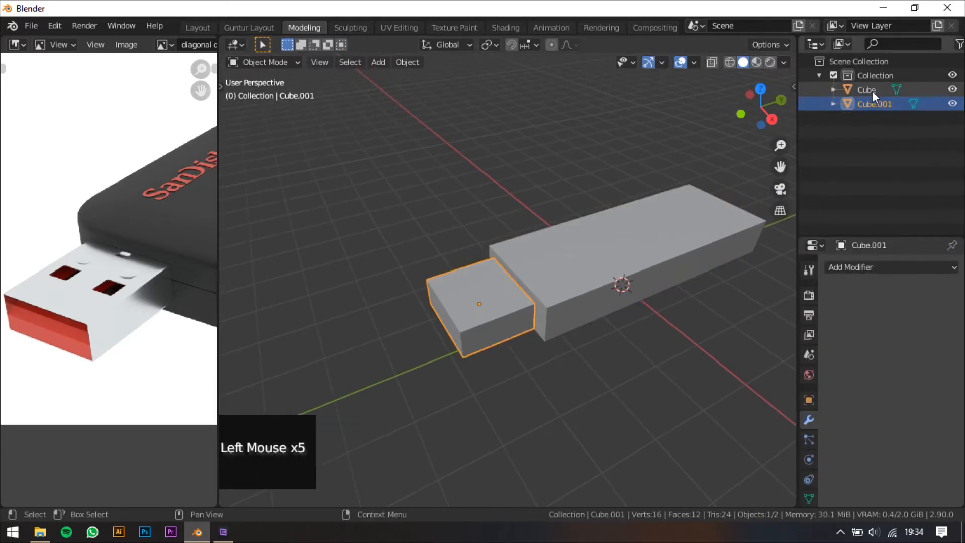
click(872, 89)
click(877, 103)
Step: Switch to the right orthographic view and frame the gap between the connector block and the body
shift+middle_drag(586, 316, 482, 341)
scroll(579, 304, up, 2)
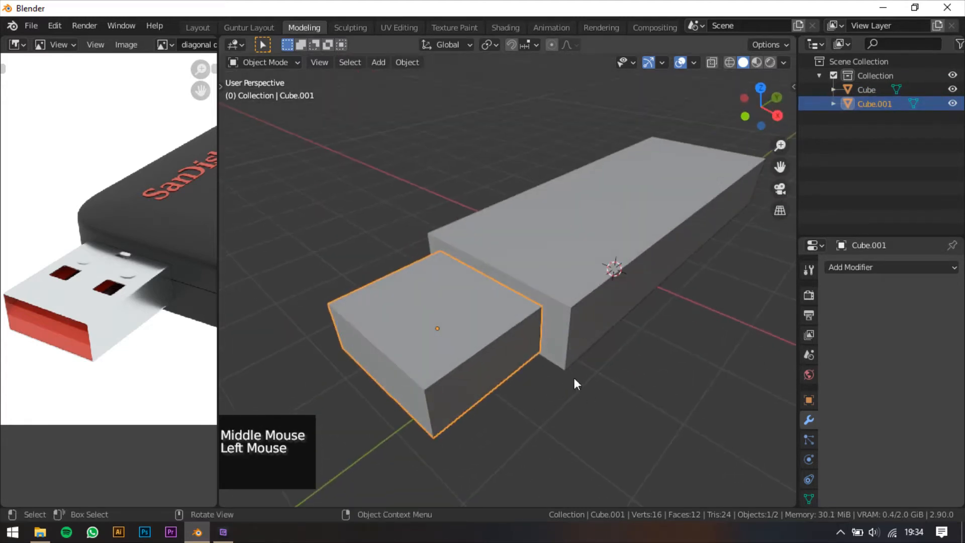
shift+middle_drag(538, 396, 416, 305)
middle_drag(632, 250, 620, 251)
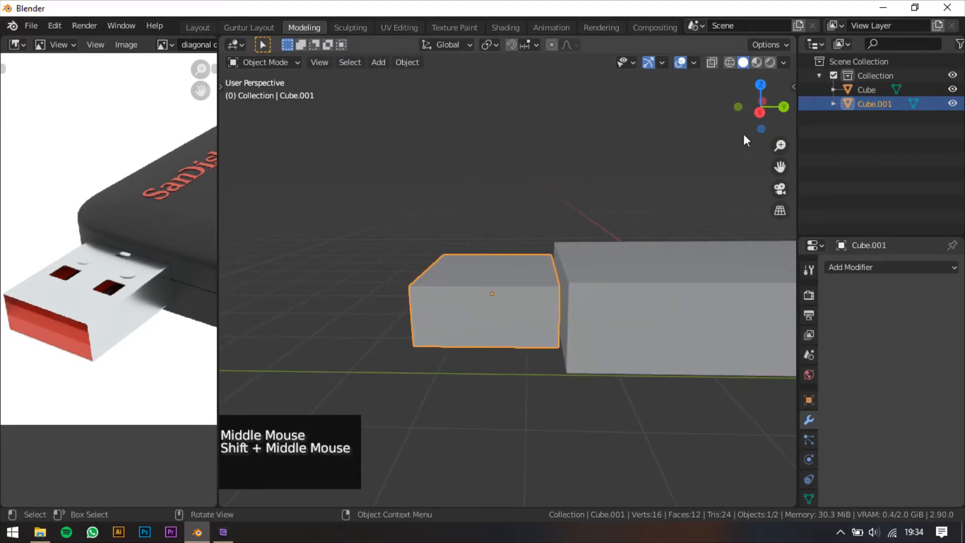
click(761, 111)
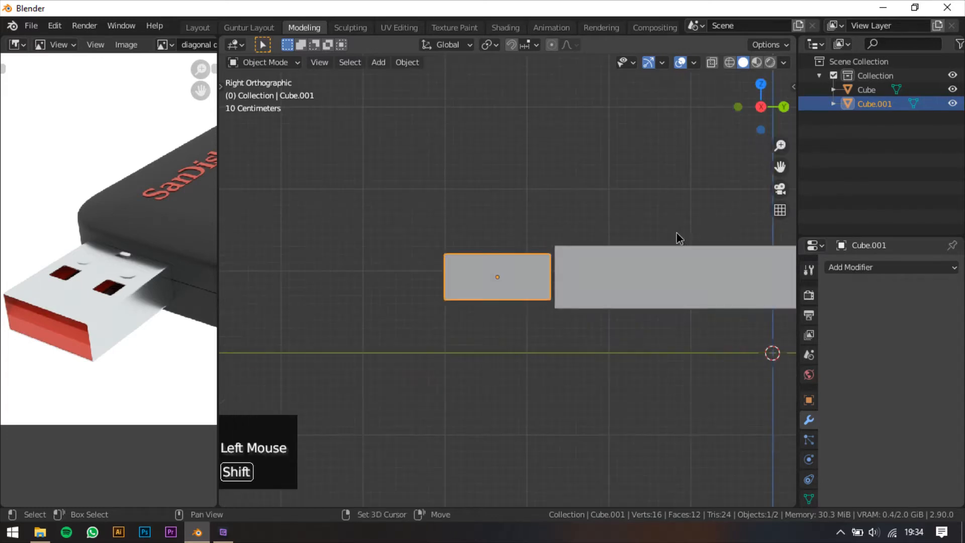
shift+middle_drag(678, 237, 490, 326)
scroll(491, 327, up, 3)
shift+middle_drag(541, 280, 571, 288)
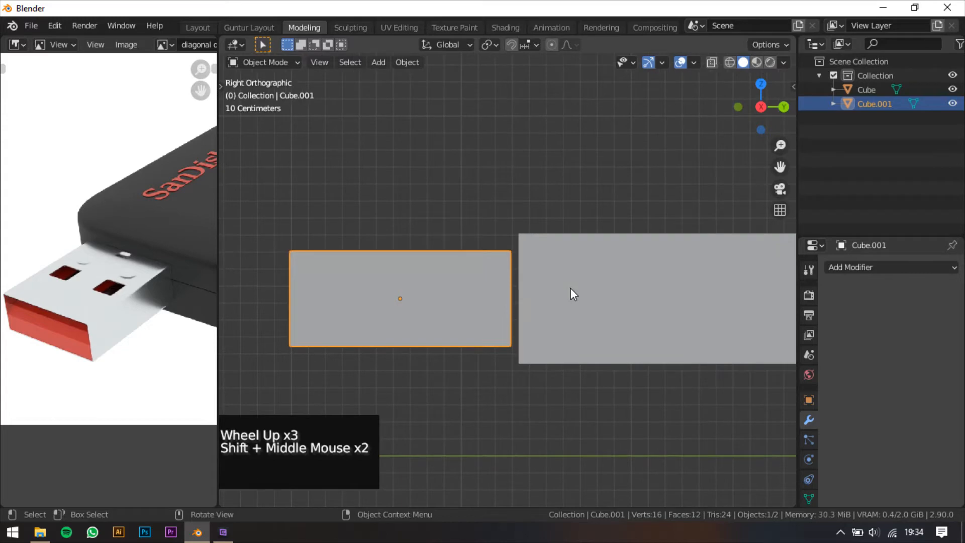
Step: Move the connector block about 0.15 m along the Y axis so its rear end enters the body
key(g)
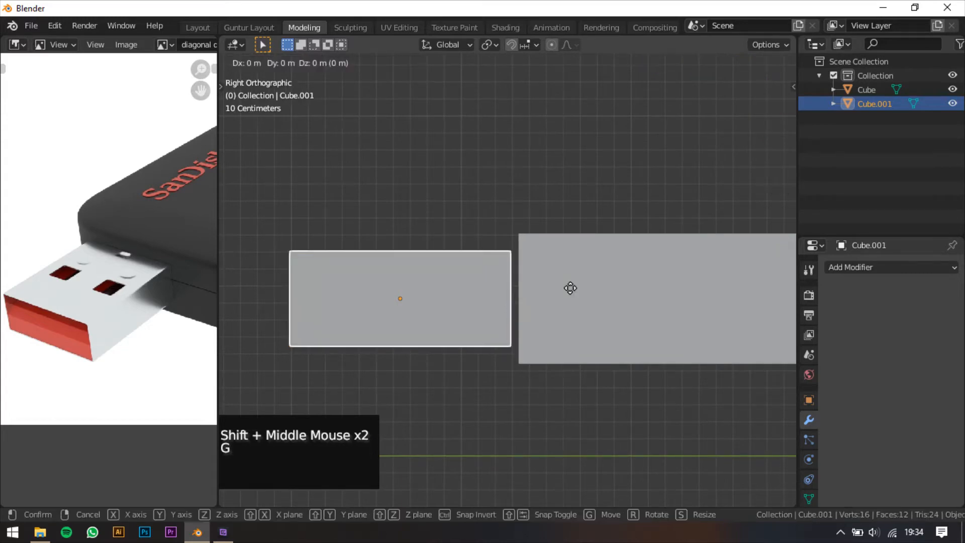
key(y)
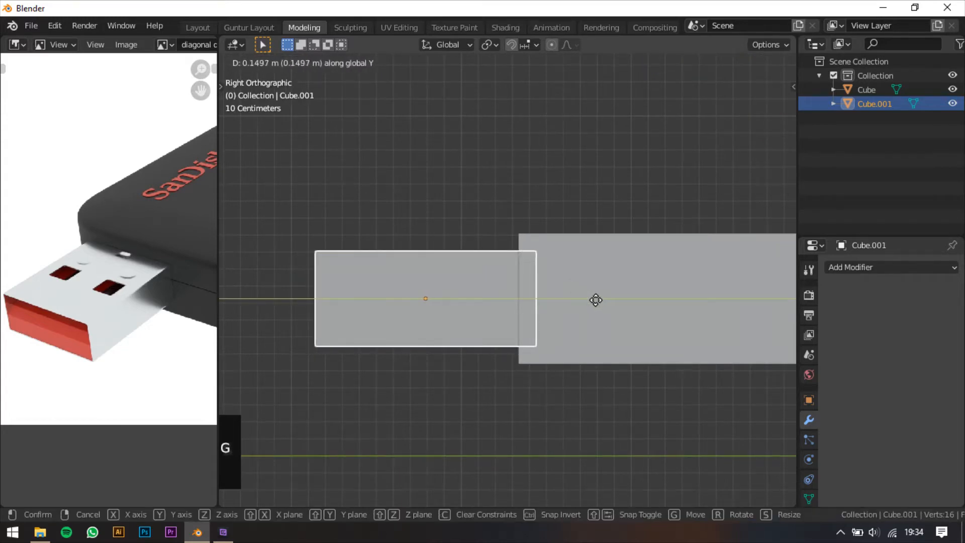
click(596, 300)
Step: Flatten the connector block along Z to about 0.81 of its height and adjust its size with a second scaling
middle_drag(597, 303, 653, 308)
scroll(528, 320, down, 3)
middle_drag(527, 320, 545, 308)
scroll(144, 290, down, 2)
middle_drag(503, 364, 515, 317)
scroll(593, 342, up, 2)
scroll(576, 354, down, 2)
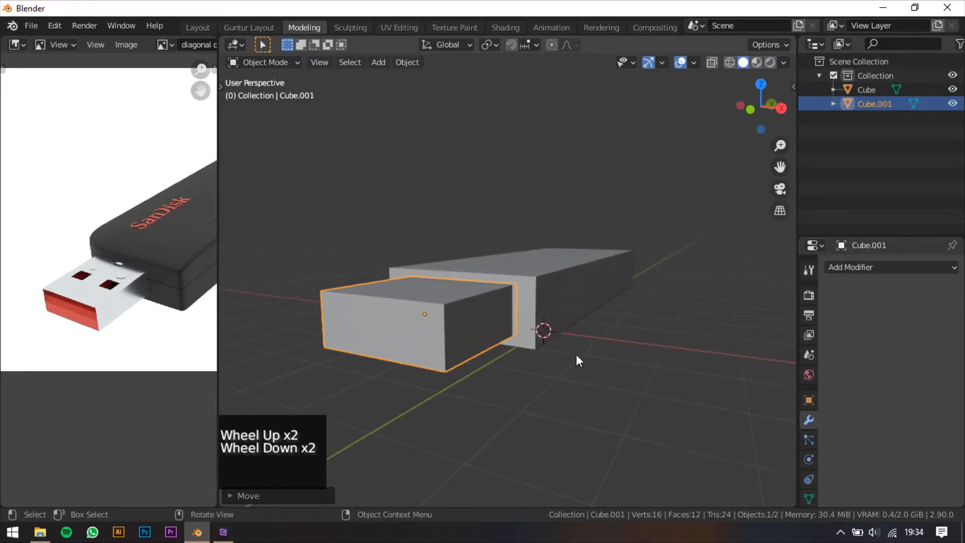
key(s)
key(z)
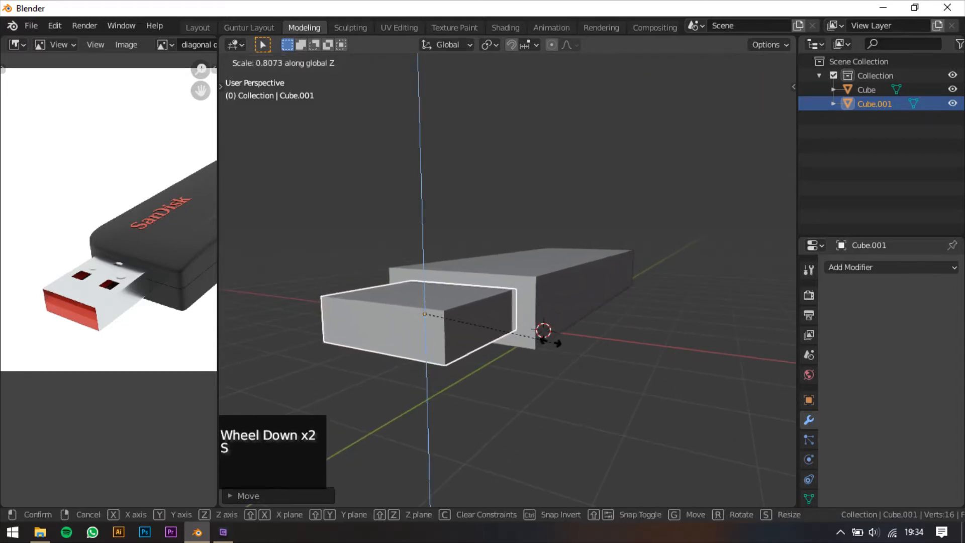
click(559, 347)
middle_drag(556, 351, 502, 383)
key(s)
click(585, 369)
Step: Put the connector block into Edit Mode with face selection, using the reference image's connector opening as a guide
scroll(502, 384, up, 1)
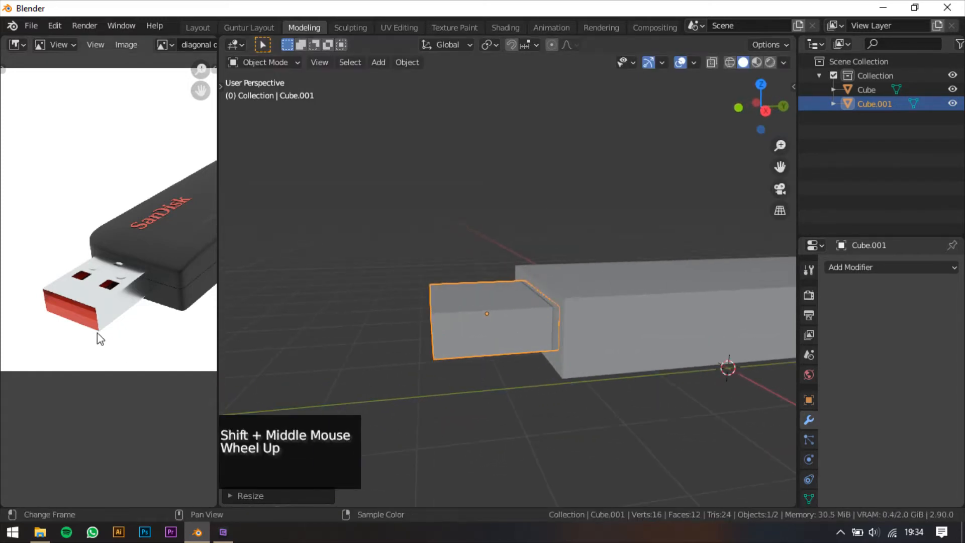
scroll(100, 338, up, 2)
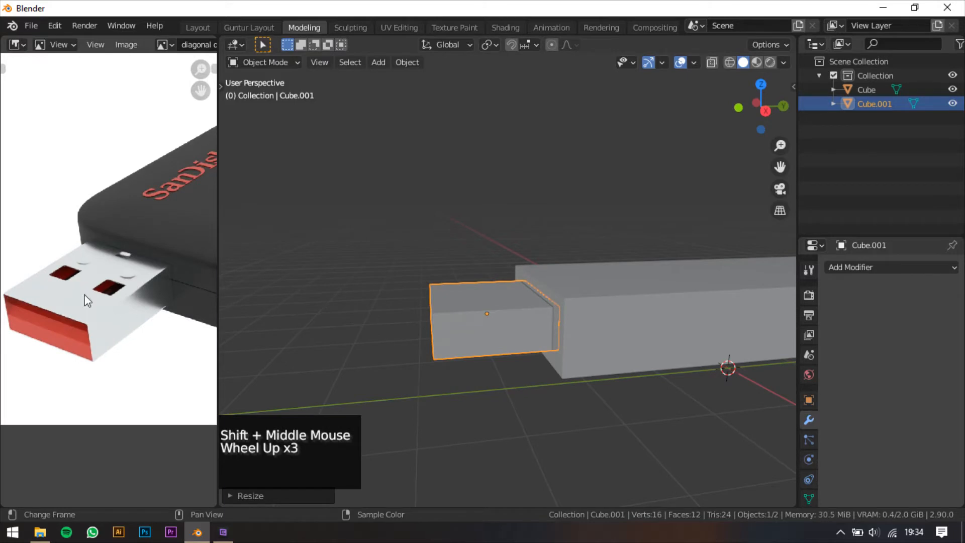
middle_drag(84, 294, 74, 317)
scroll(72, 321, up, 1)
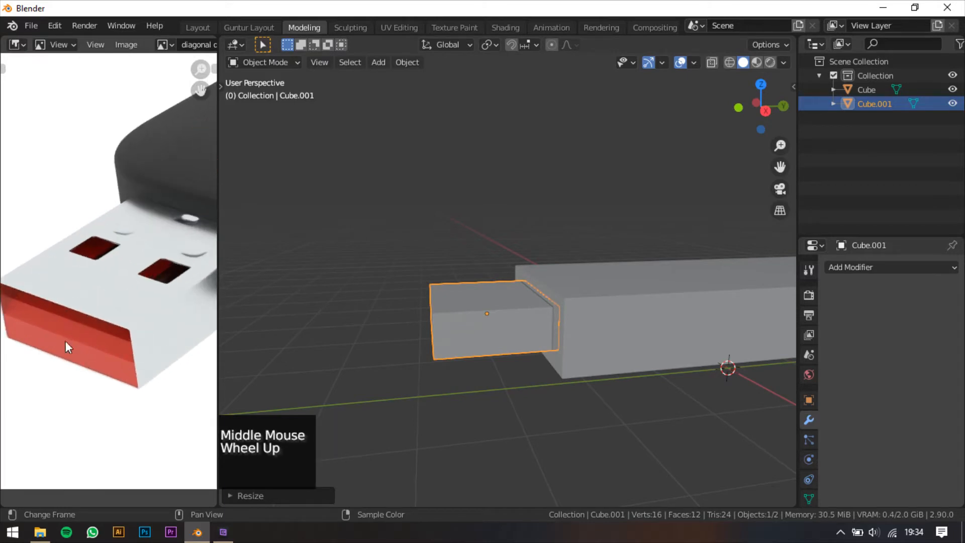
shift+middle_drag(465, 354, 438, 334)
middle_drag(450, 344, 508, 355)
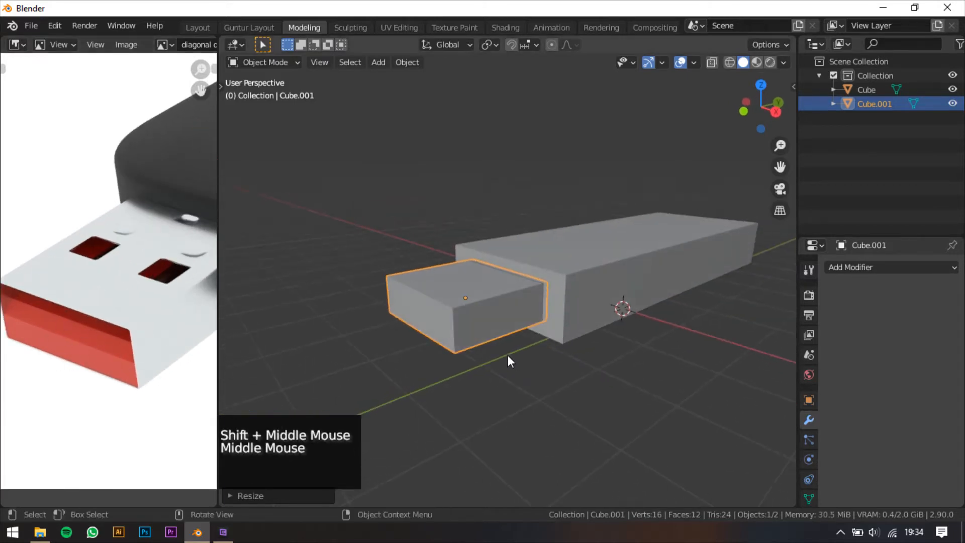
shift+middle_drag(446, 327, 491, 346)
click(264, 62)
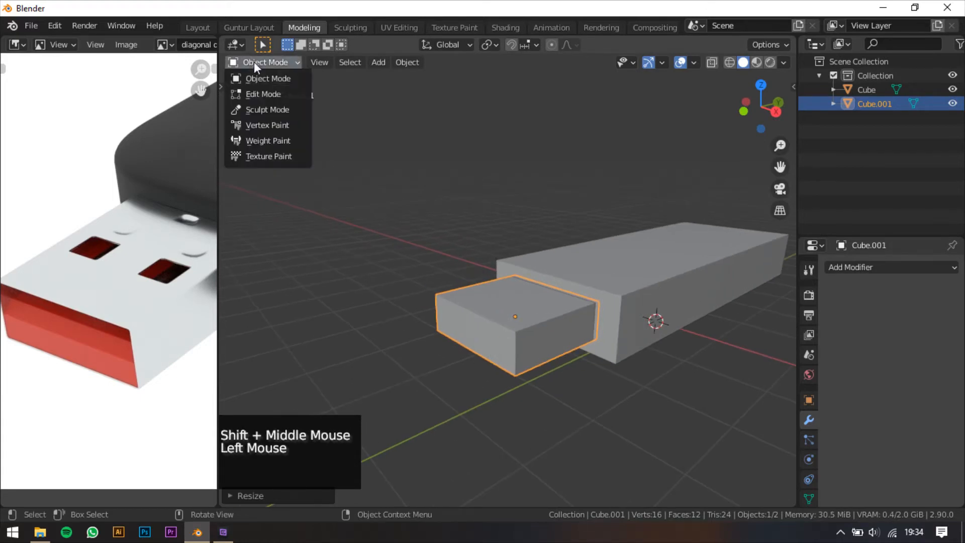
click(267, 92)
shift+middle_drag(602, 407, 612, 400)
scroll(612, 400, up, 2)
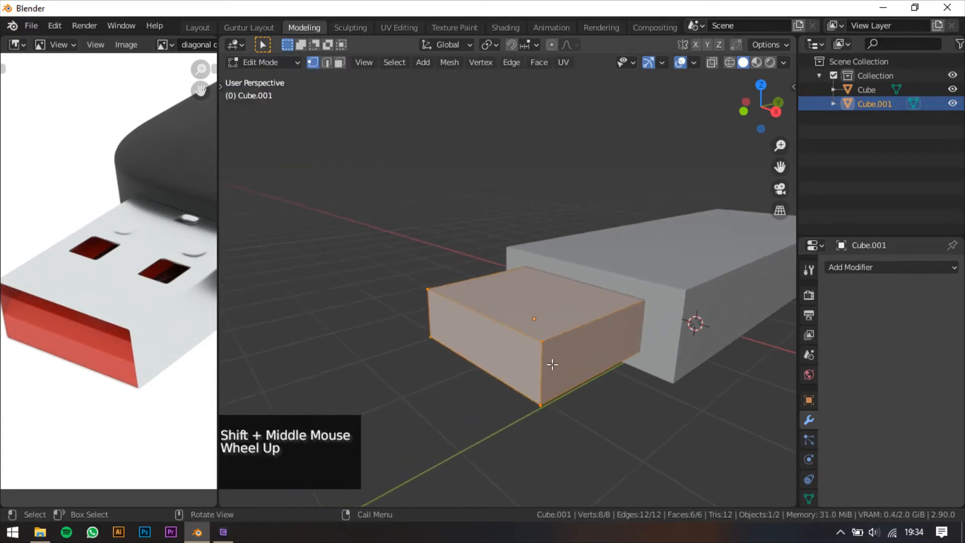
click(340, 62)
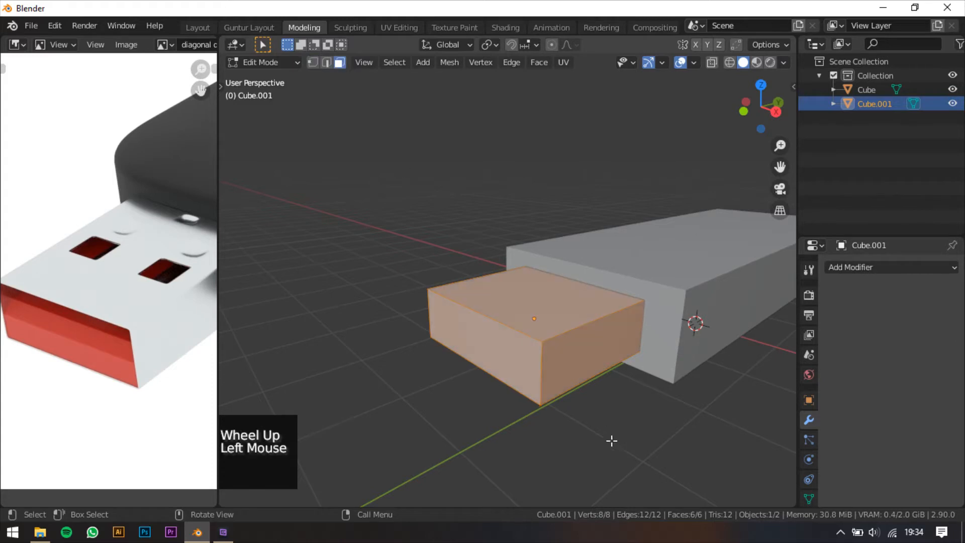
Step: Inset the connector block's front end face by about 0.10
shift+middle_drag(548, 372, 548, 357)
click(496, 348)
middle_drag(491, 346, 541, 396)
scroll(592, 368, up, 1)
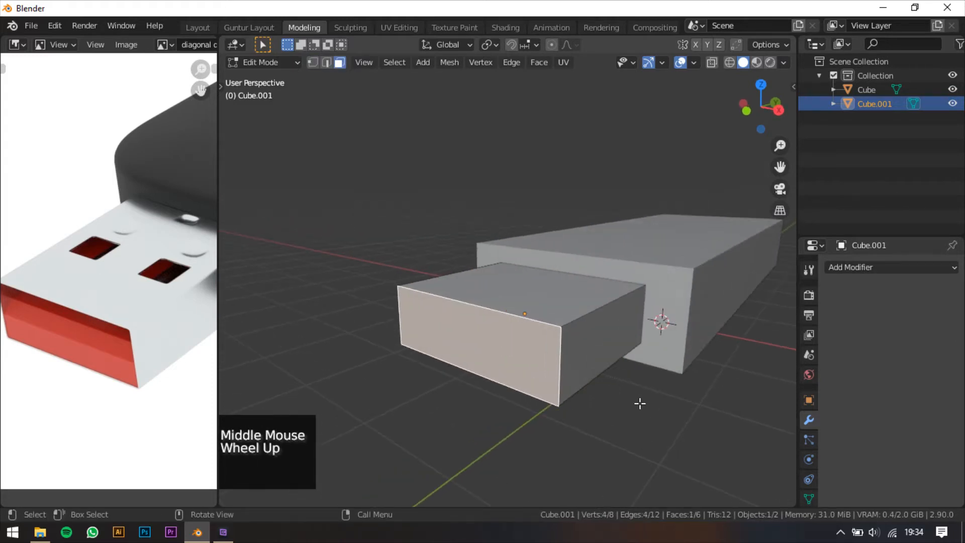
key(i)
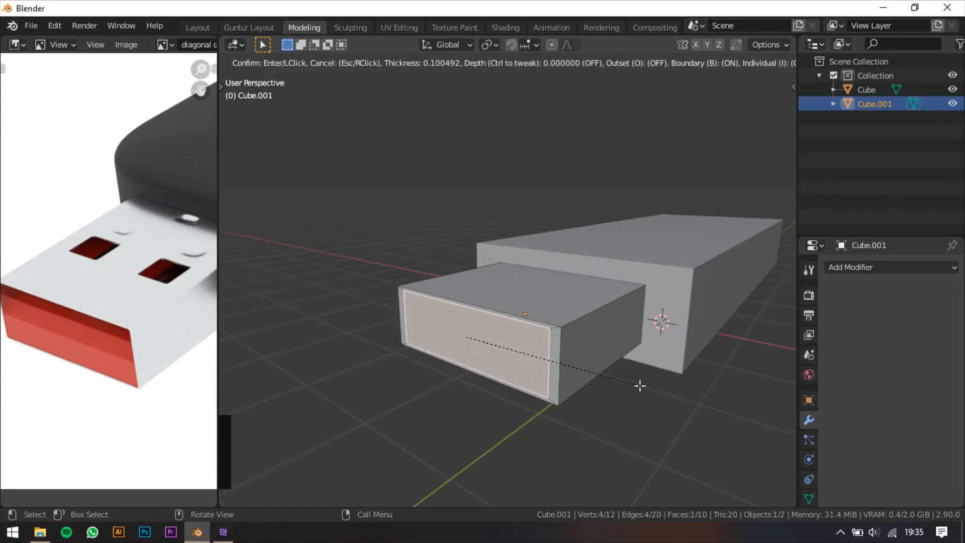
click(640, 386)
Step: Examine the border widths around the inset face on all sides in the front orthographic view
middle_drag(565, 371, 614, 324)
middle_drag(608, 327, 602, 356)
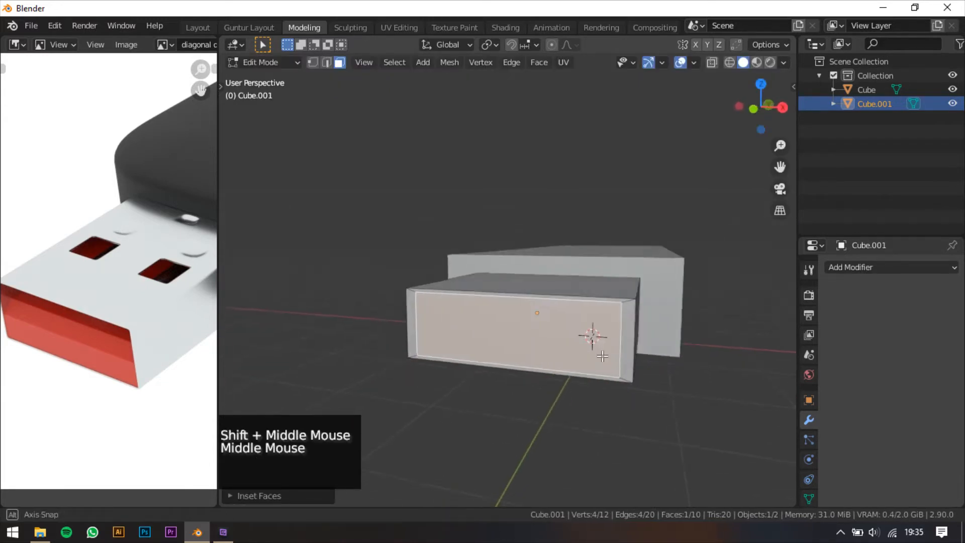
click(753, 109)
shift+middle_drag(653, 302, 620, 276)
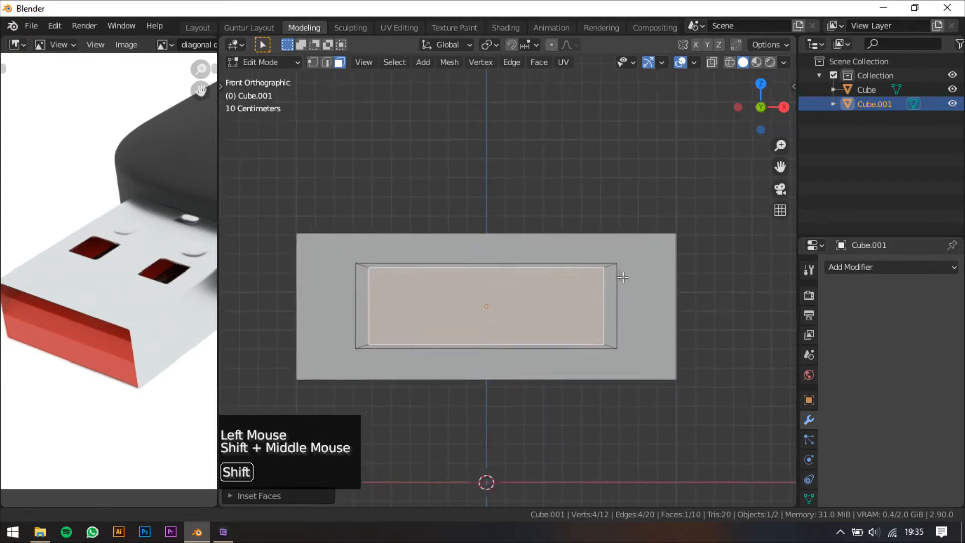
scroll(619, 296, up, 3)
shift+middle_drag(619, 312, 554, 339)
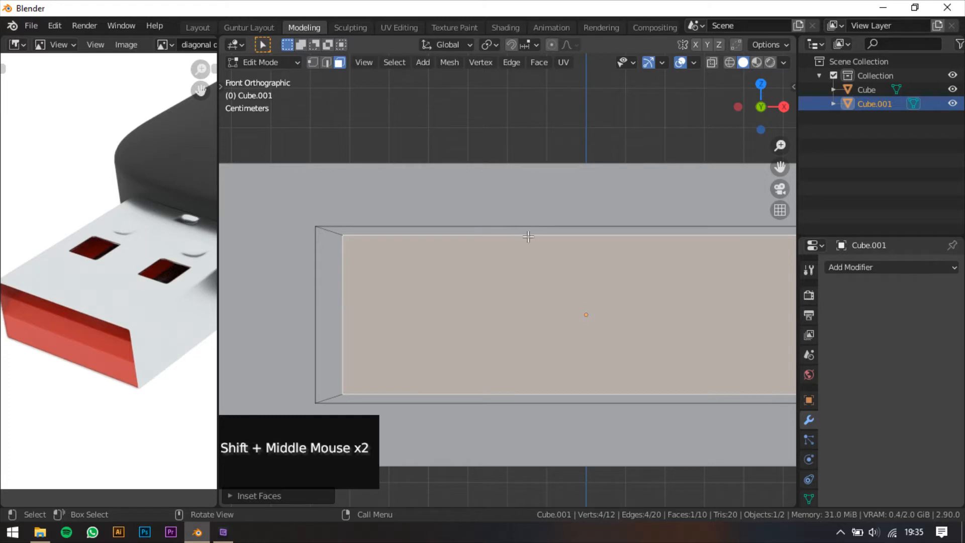
shift+middle_drag(498, 344, 327, 329)
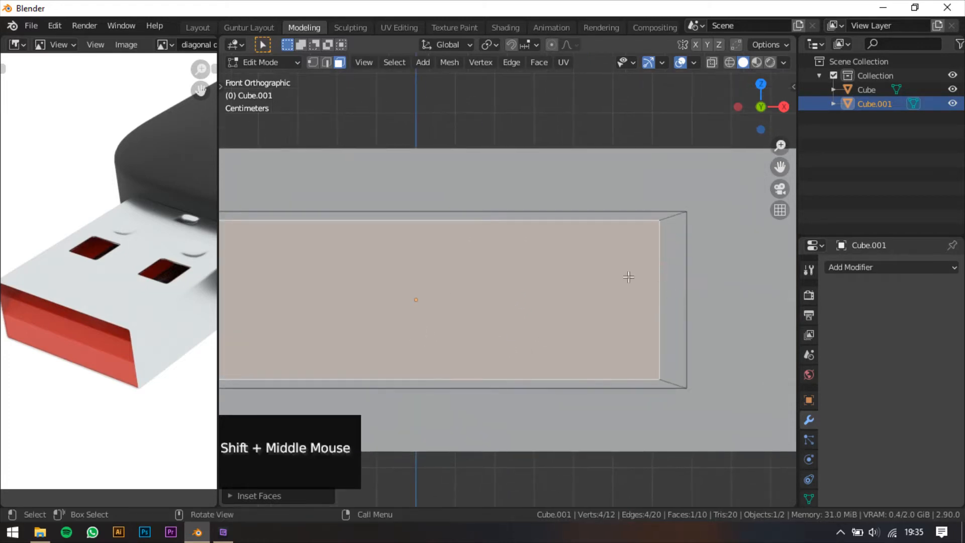
shift+middle_drag(456, 240, 574, 231)
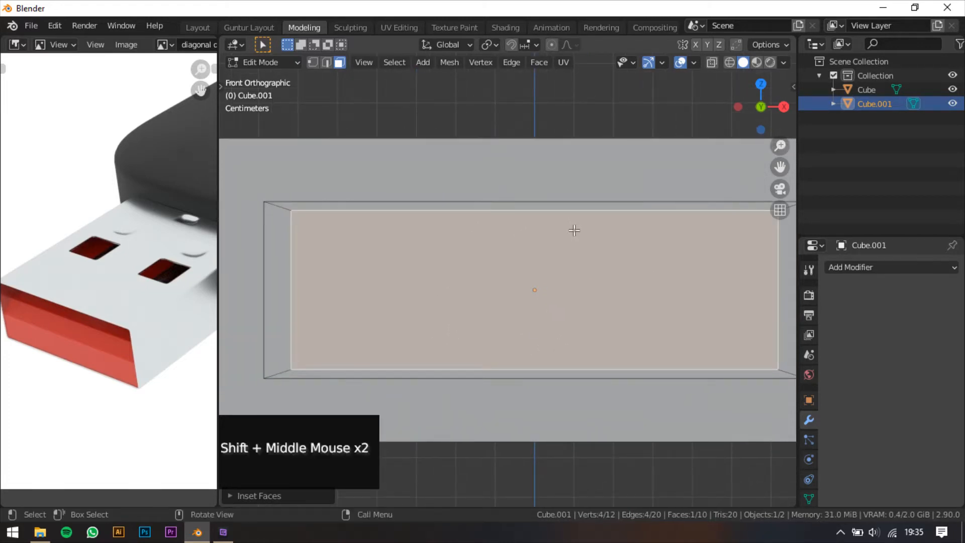
scroll(566, 243, down, 3)
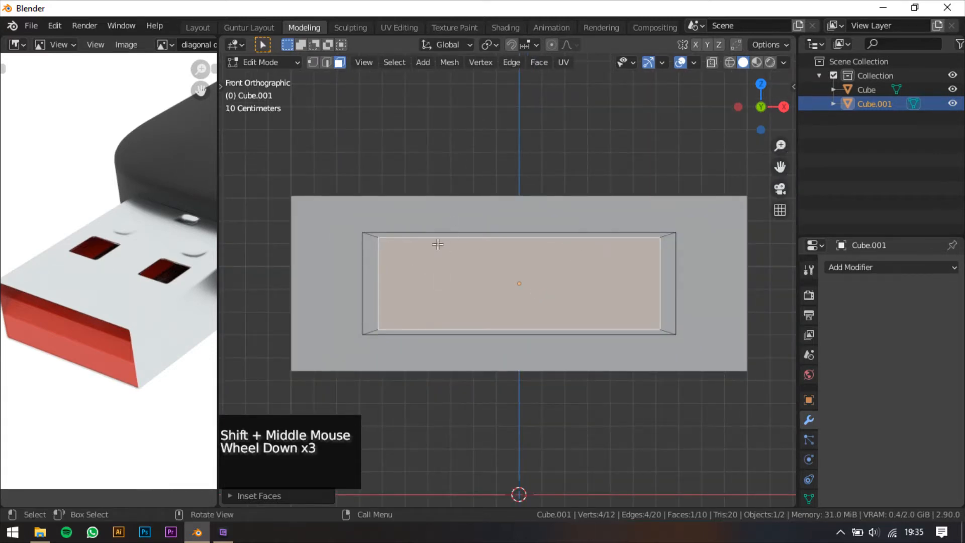
shift+middle_drag(502, 252, 529, 267)
scroll(451, 286, up, 1)
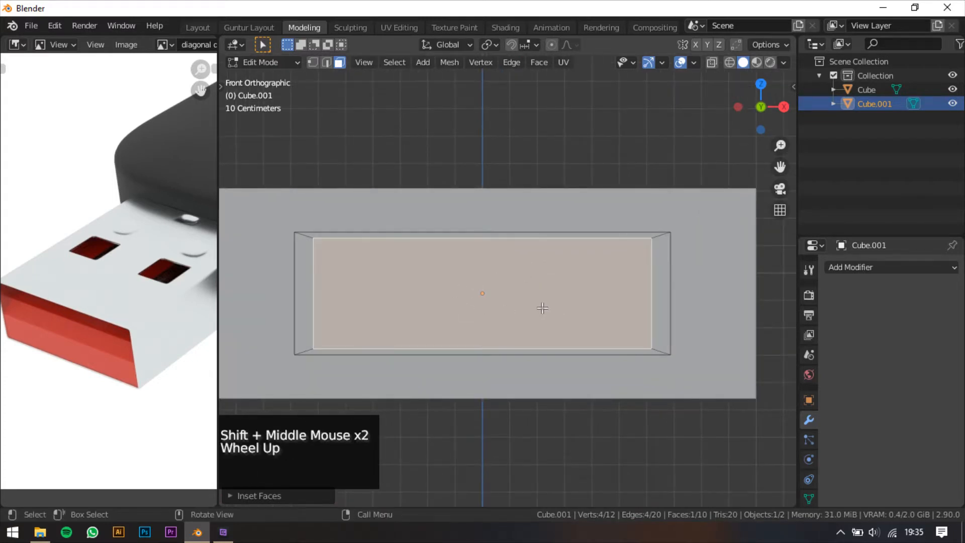
Step: Widen the inset face along X by a factor of about 1.07 to even out the border around it
double_click(681, 367)
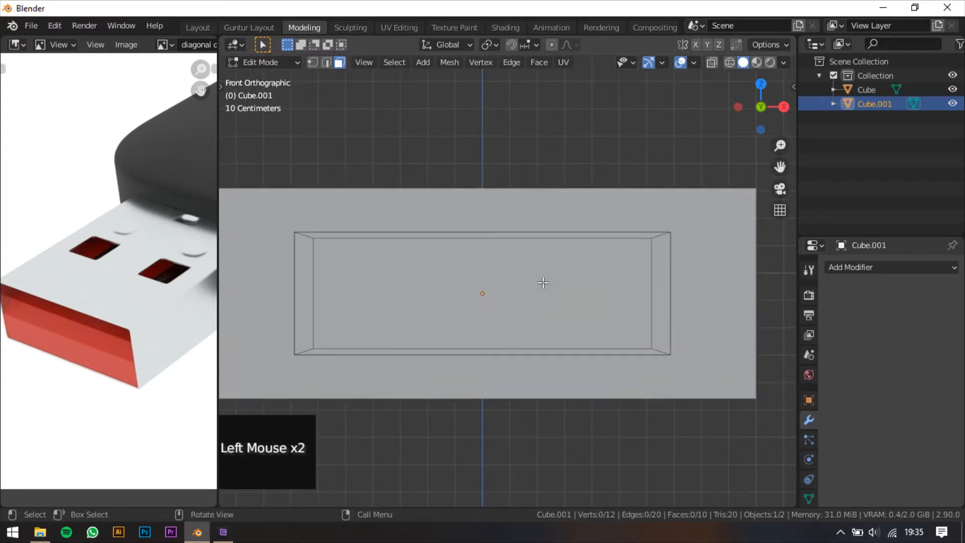
click(523, 305)
key(s)
key(x)
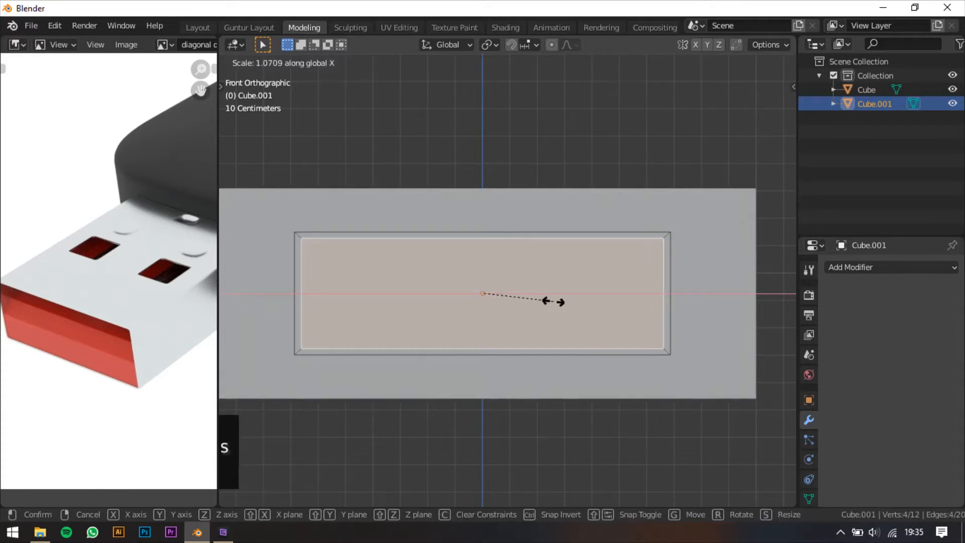
click(553, 302)
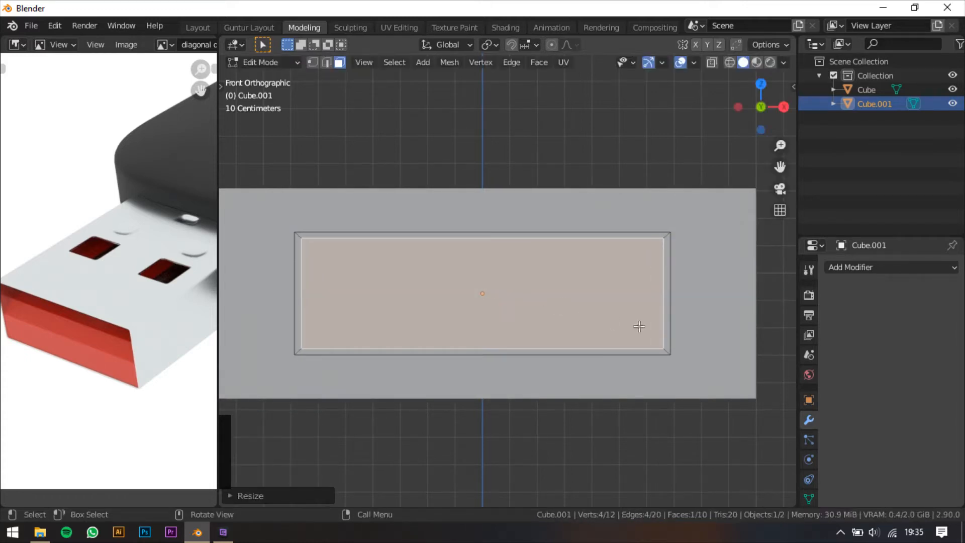
key(s)
key(Escape)
Step: Extrude the inset face inward toward the body to hollow out the connector
middle_drag(627, 318, 531, 320)
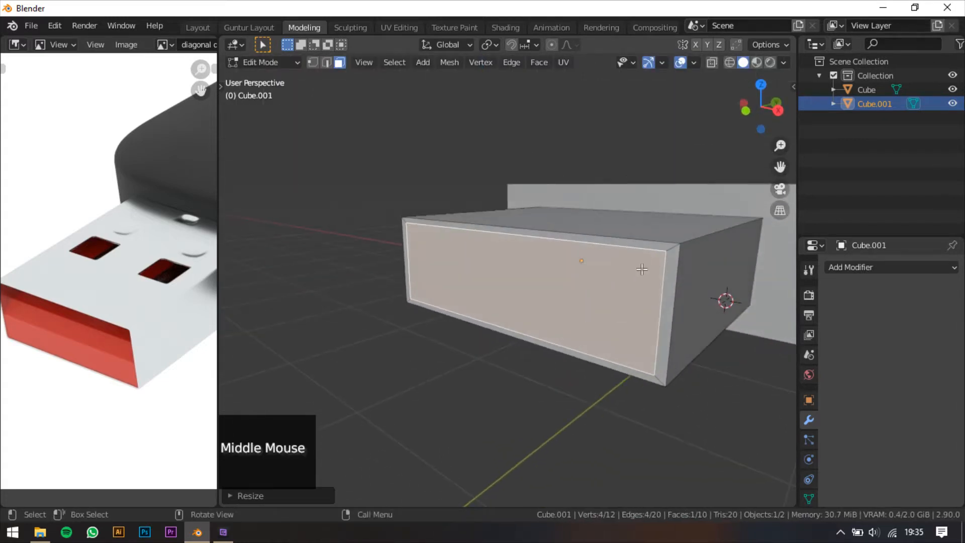
shift+middle_drag(592, 282, 573, 326)
scroll(577, 288, down, 2)
shift+middle_drag(573, 326, 560, 318)
key(e)
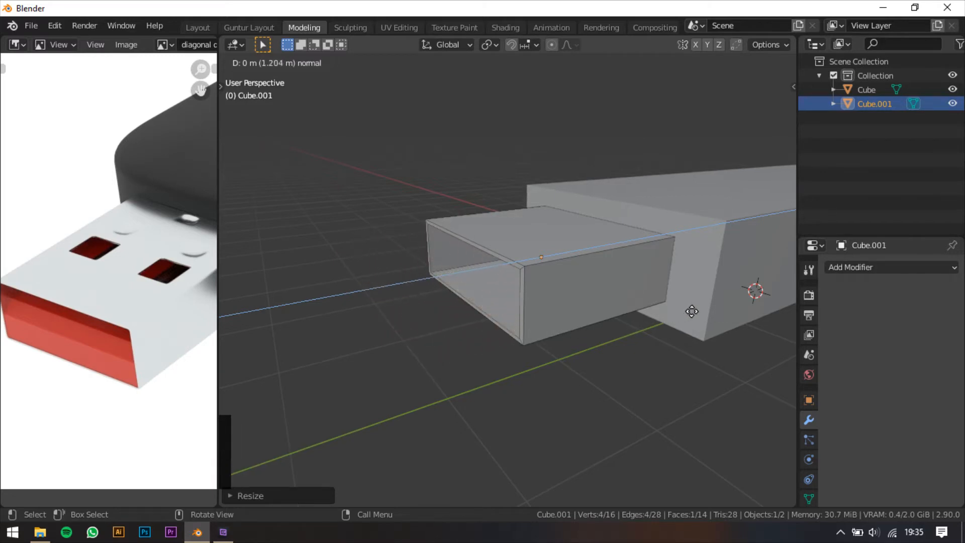
click(716, 295)
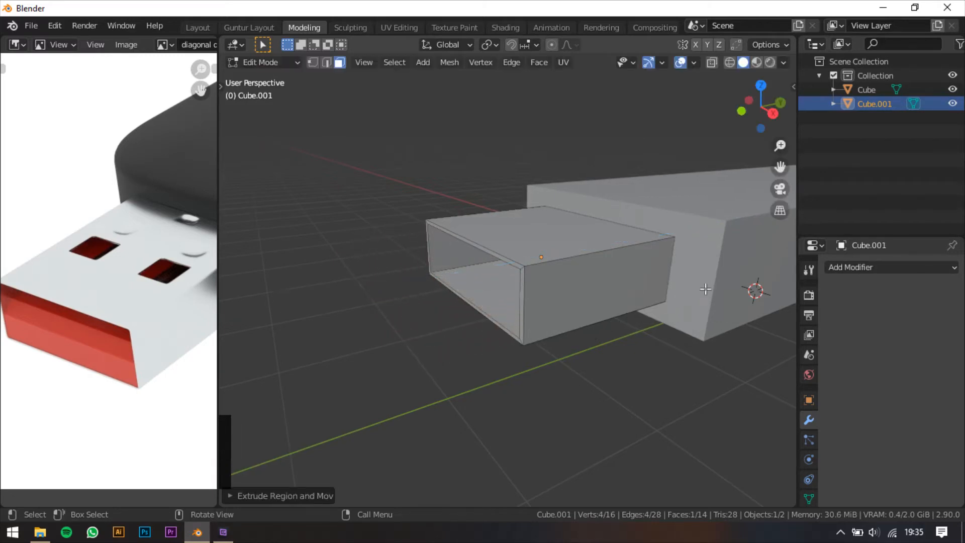
Step: Return the hollow connector to Object Mode and compare its top with the square holes in the reference image
shift+middle_drag(707, 287, 594, 271)
scroll(573, 287, down, 2)
shift+middle_drag(594, 272, 574, 282)
scroll(482, 308, up, 3)
scroll(186, 343, down, 1)
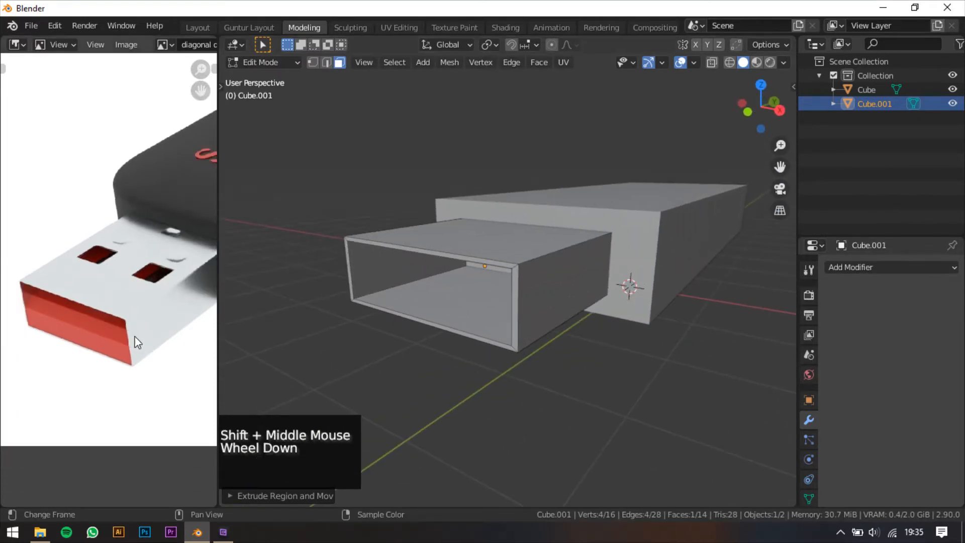
middle_drag(524, 274, 527, 329)
key(Tab)
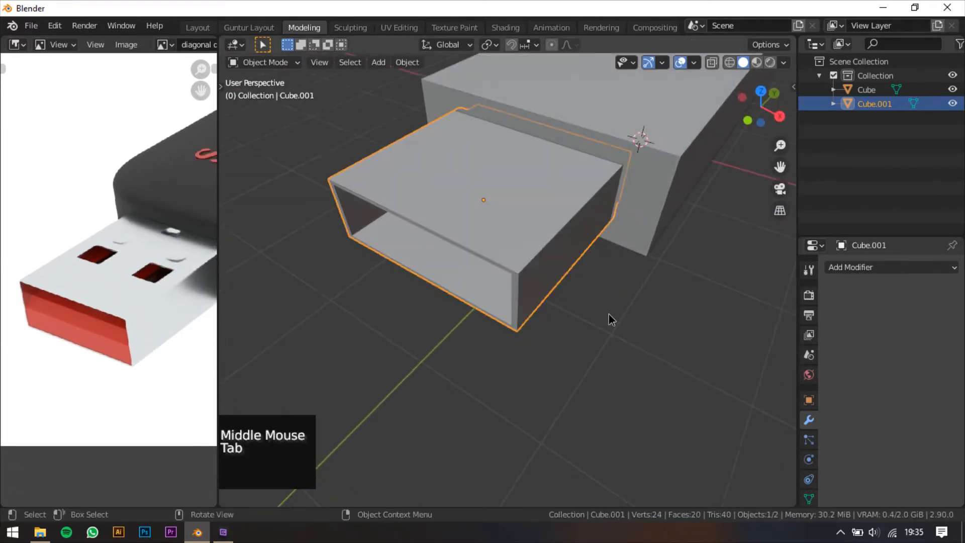
double_click(504, 246)
scroll(143, 275, up, 1)
middle_drag(143, 275, 117, 293)
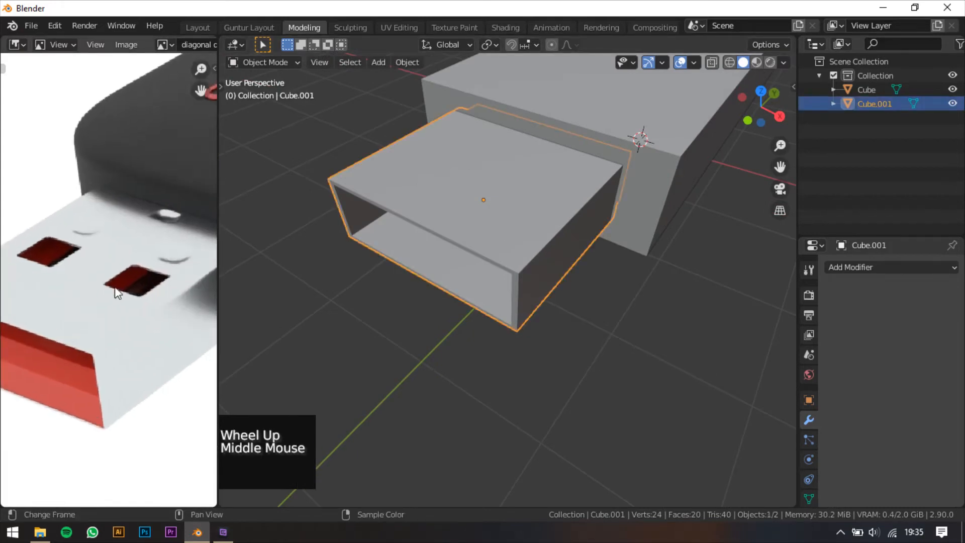
middle_drag(433, 287, 478, 253)
middle_drag(477, 254, 452, 277)
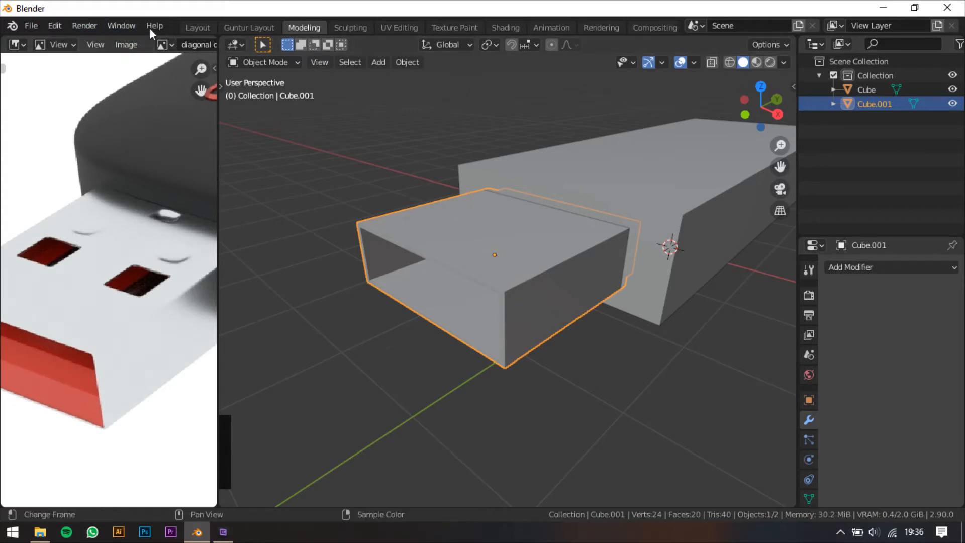
Step: Open the add-on preferences and search for "bool"
click(55, 32)
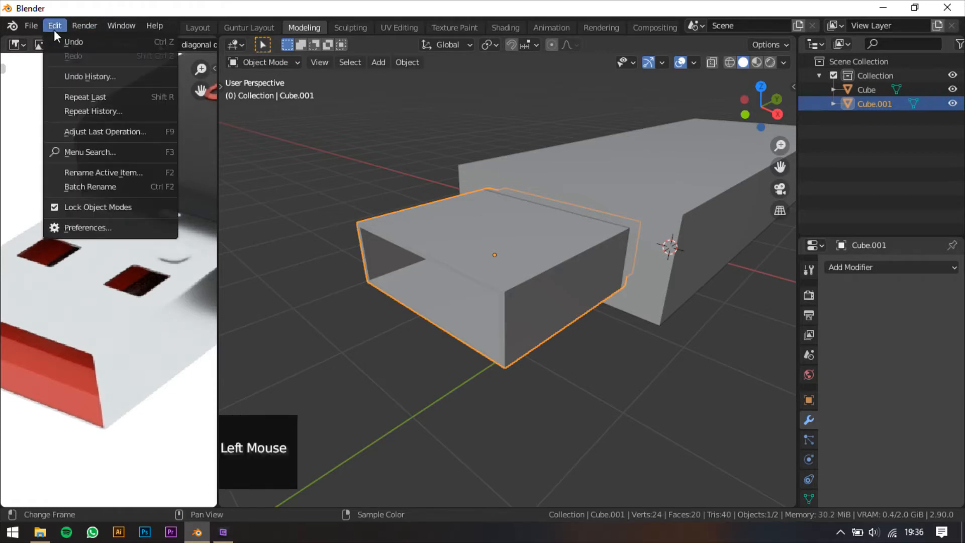
click(121, 230)
drag(240, 56, 472, 72)
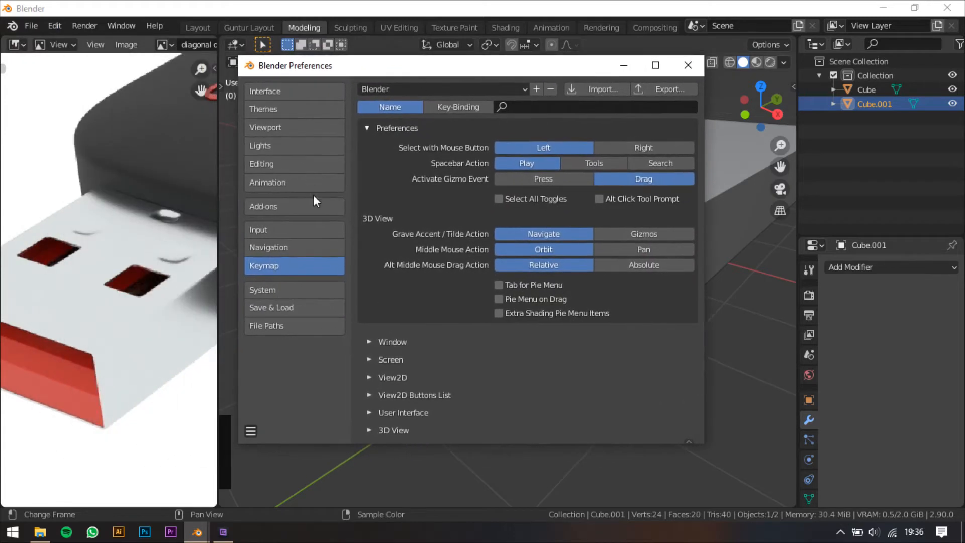
click(276, 209)
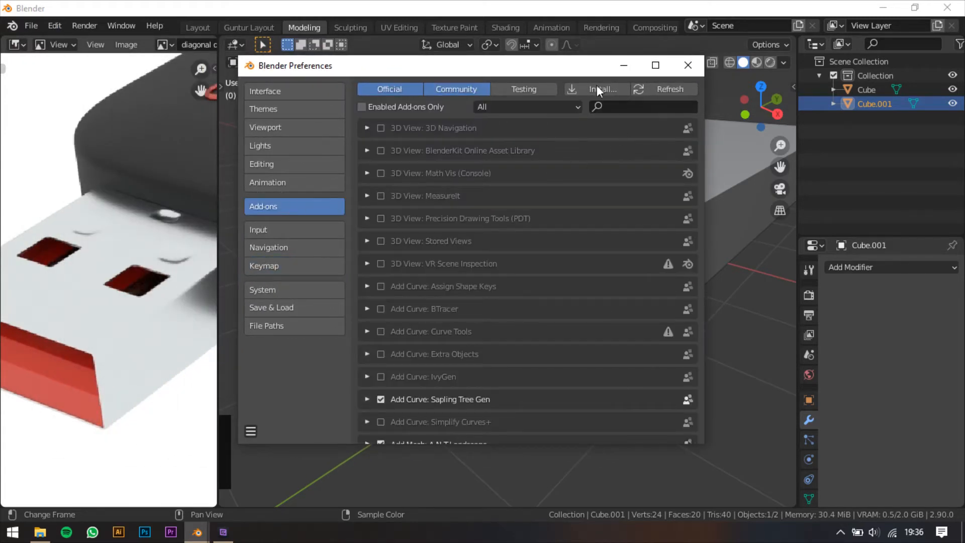
click(621, 104)
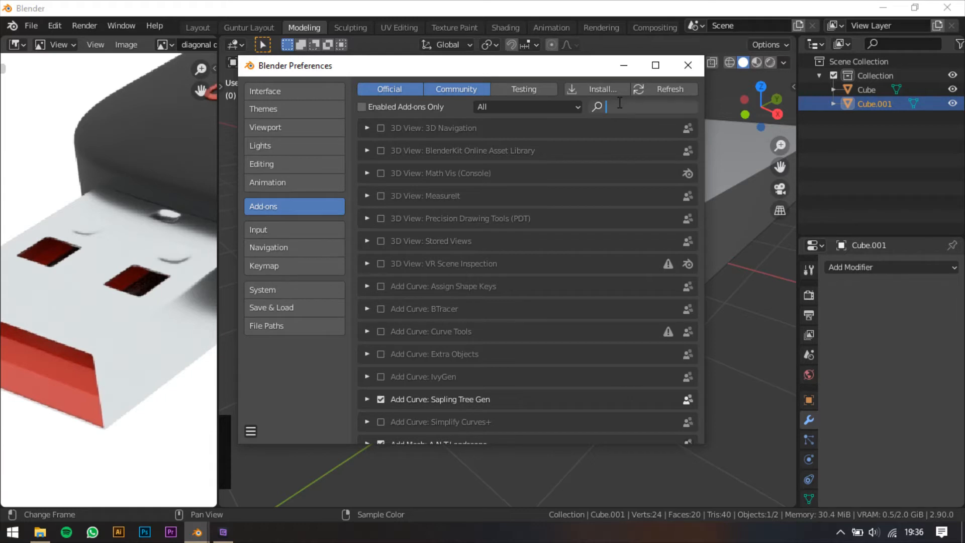
text(bool)
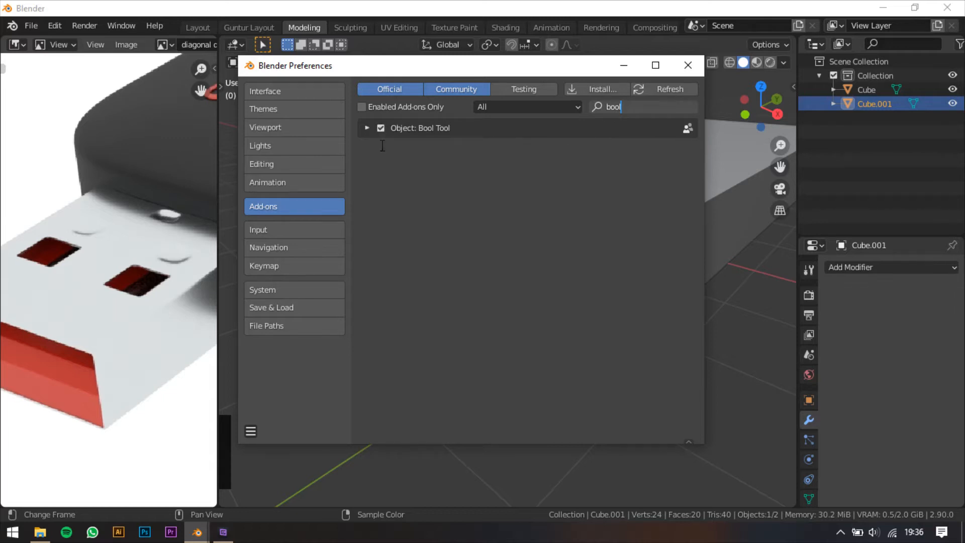
Step: Make sure the Object: Bool Tool add-on is enabled and close the preferences
click(380, 128)
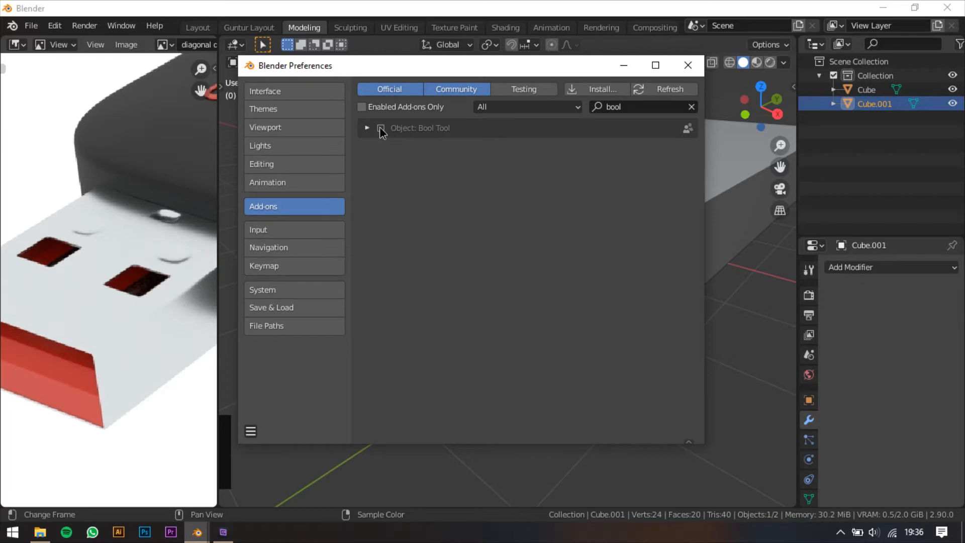
click(380, 128)
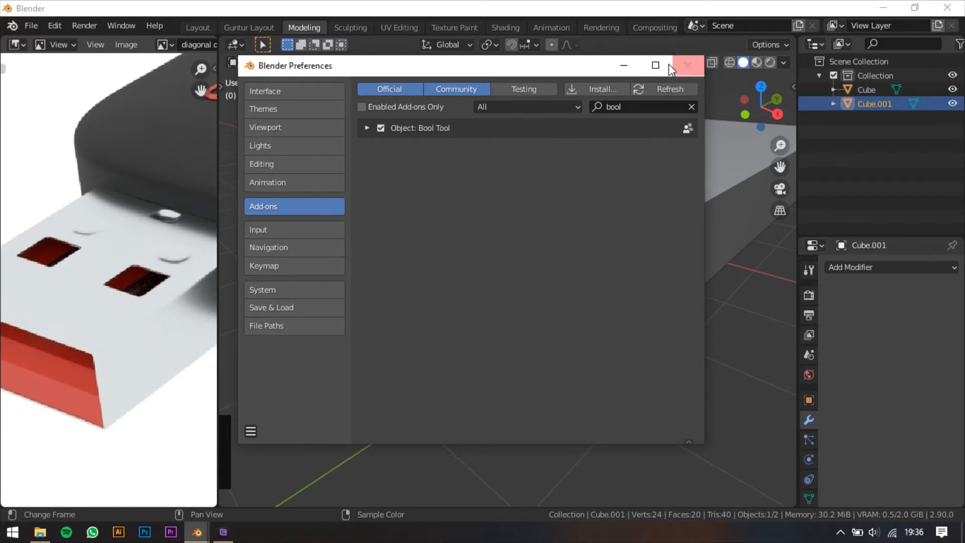
click(689, 65)
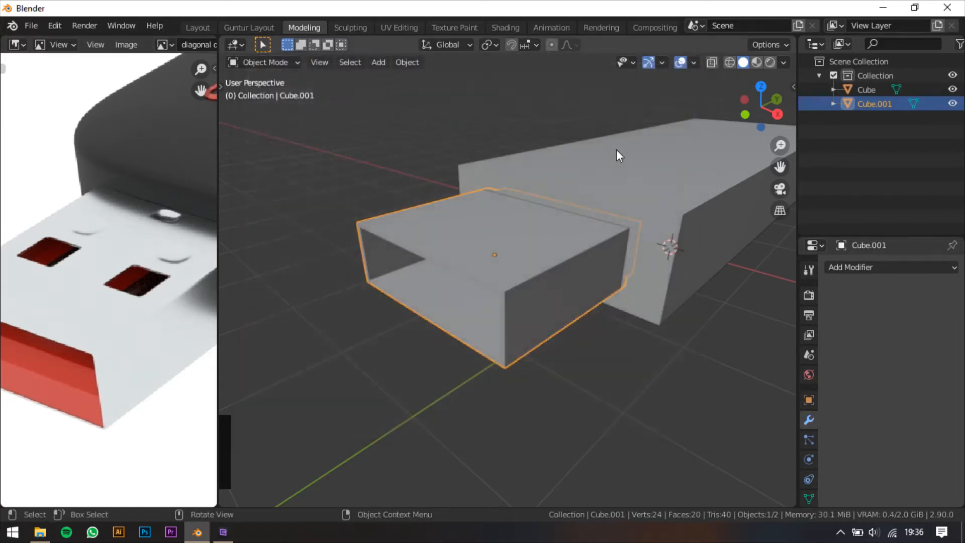
Step: Place the 3D cursor on the connector's top face and add a cube mesh there
middle_drag(634, 208, 612, 200)
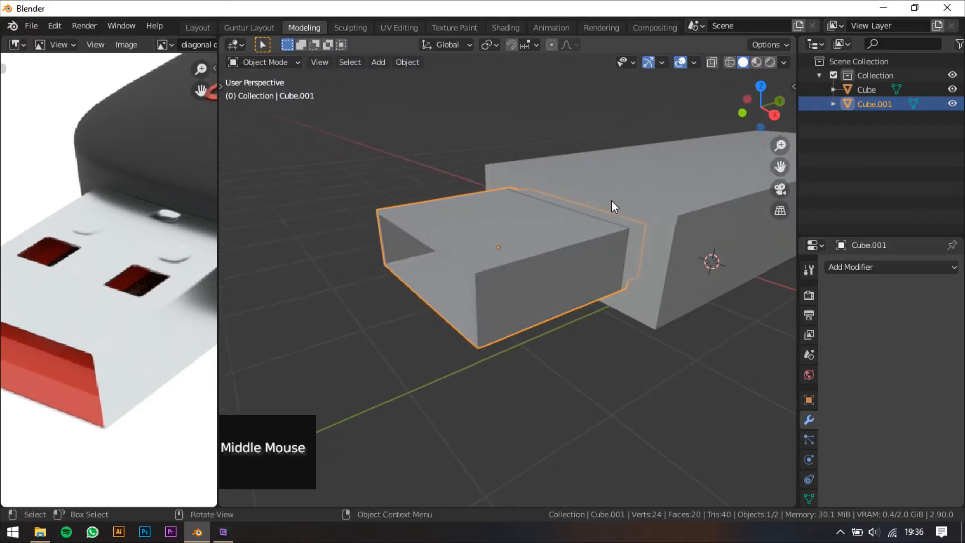
click(571, 381)
middle_drag(547, 340, 576, 333)
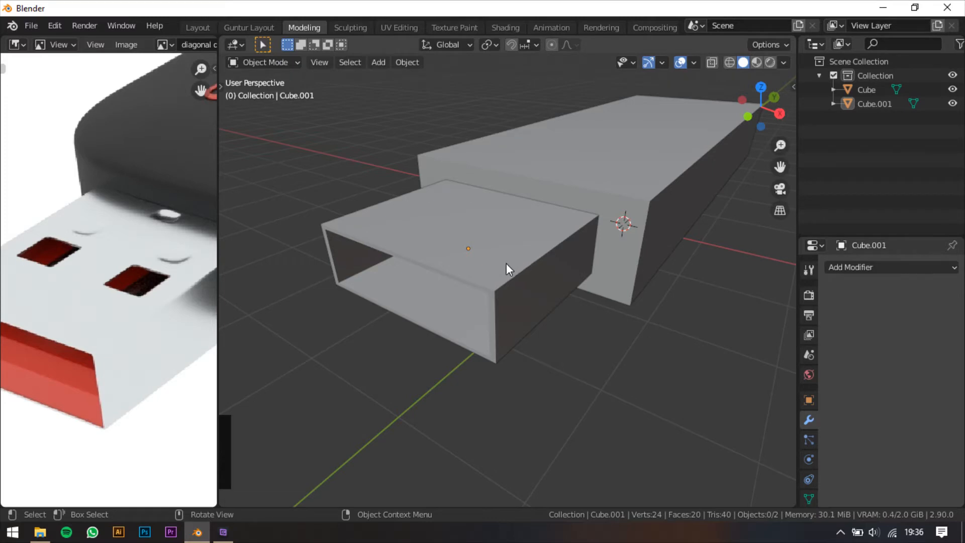
middle_drag(506, 266, 487, 206)
shift+right_click(457, 221)
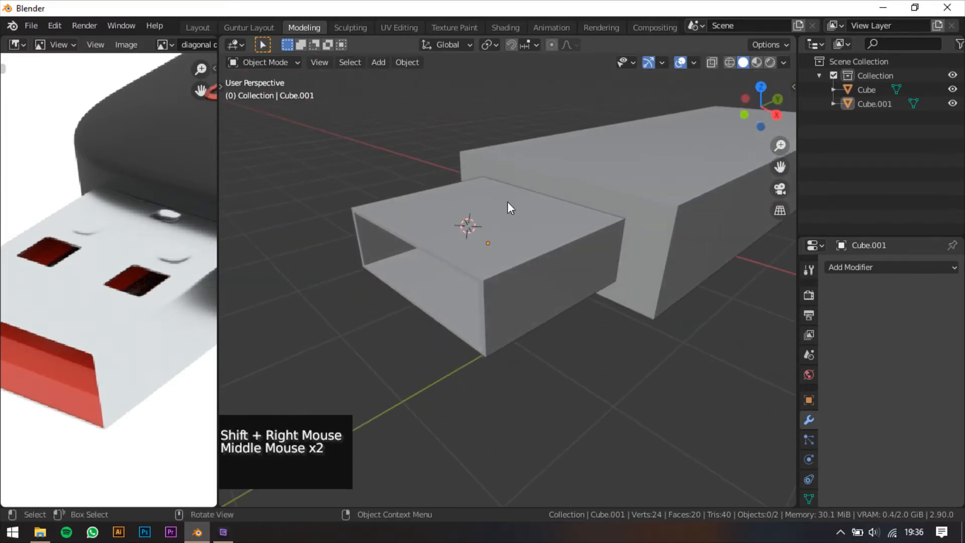
key(shift+a)
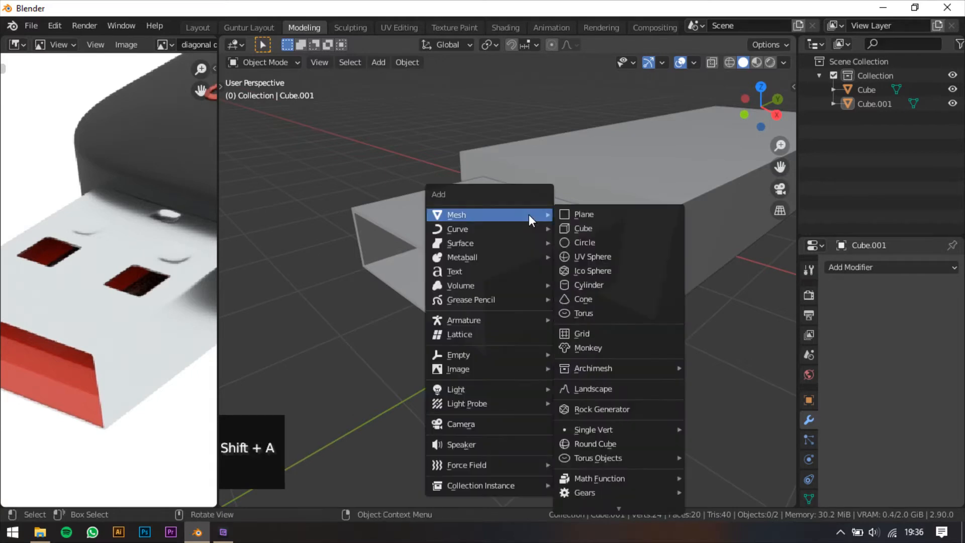
click(583, 228)
Step: Scale the new cube down to a small block, checking its size against the connector in front view
shift+middle_drag(607, 259, 598, 254)
key(s)
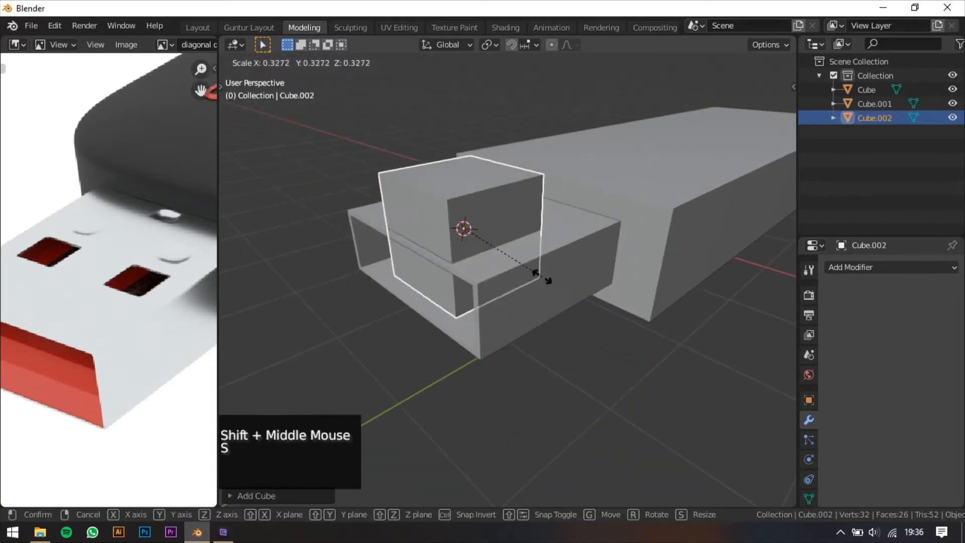
click(499, 259)
middle_drag(452, 211, 568, 260)
click(772, 119)
scroll(578, 267, up, 2)
key(s)
click(582, 257)
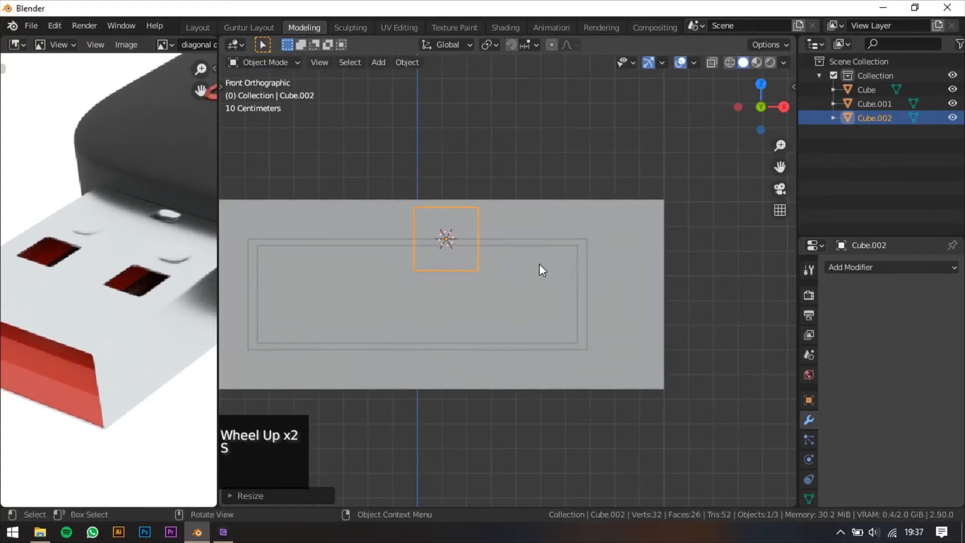
Step: Move the cube in front view toward the connector's +X side, keeping it straddling the top wall
shift+middle_drag(505, 283, 456, 312)
key(g)
click(577, 278)
scroll(518, 301, down, 2)
click(548, 337)
click(463, 309)
click(466, 306)
click(471, 302)
click(517, 326)
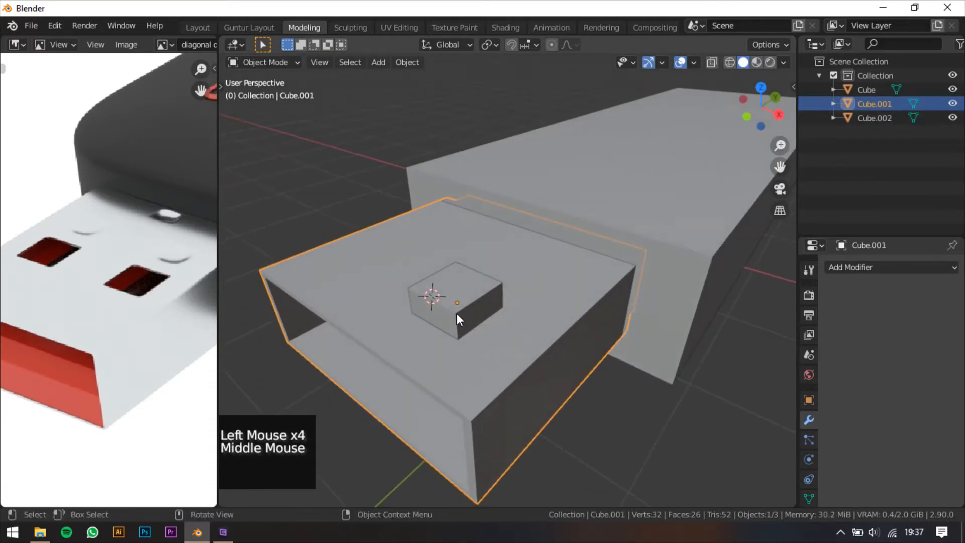
click(466, 309)
click(518, 334)
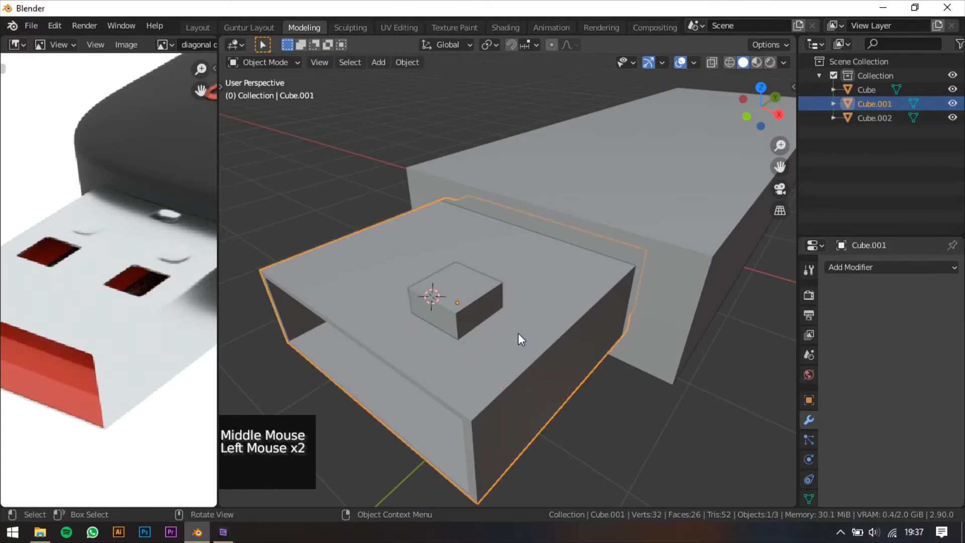
click(463, 298)
click(465, 299)
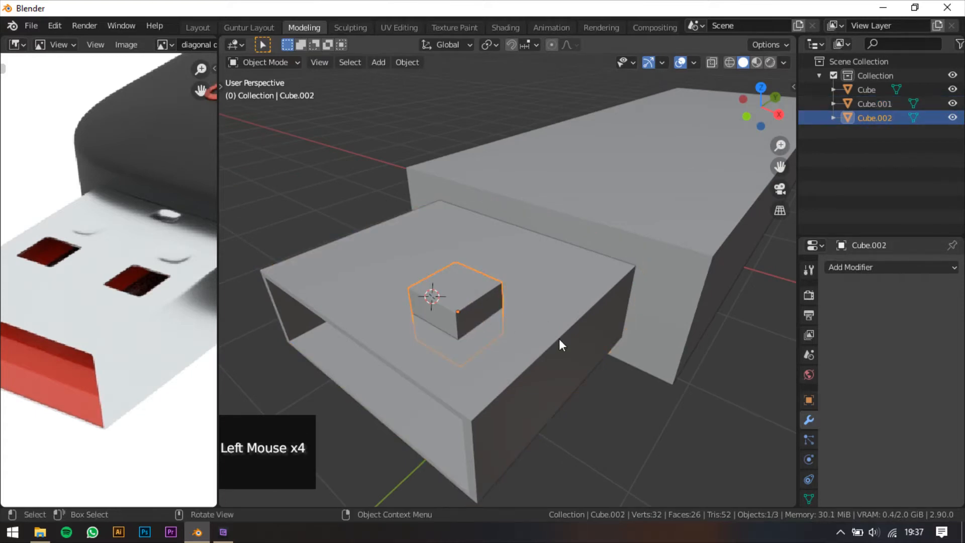
click(559, 338)
Step: Adjust the cube's size for a square hole and move it about 0.09 m along Y toward the body in top view
click(481, 309)
key(s)
click(548, 315)
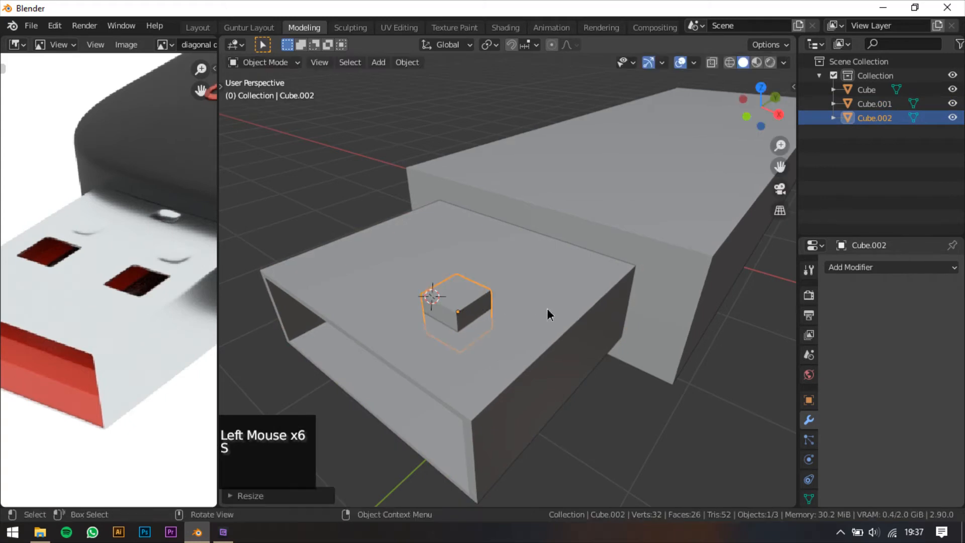
click(761, 87)
shift+middle_drag(590, 275, 649, 289)
click(761, 88)
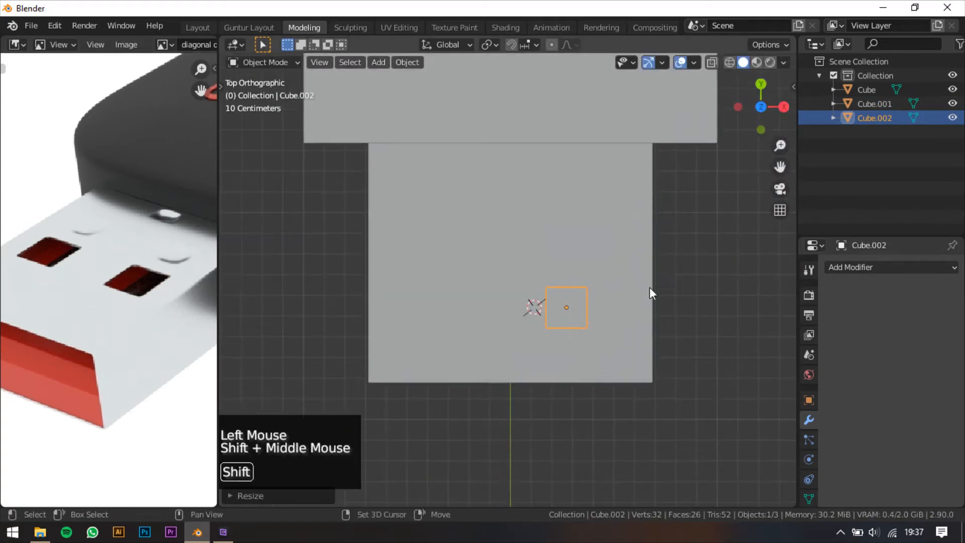
key(s)
key(g)
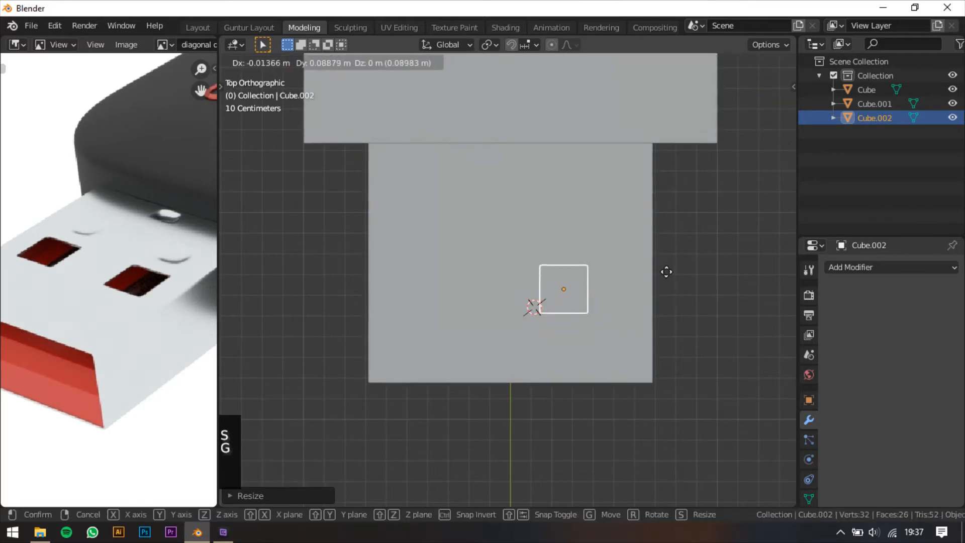
click(669, 272)
Step: Duplicate the cube and move the copy along X to the other half of the connector's top
key(shift+d)
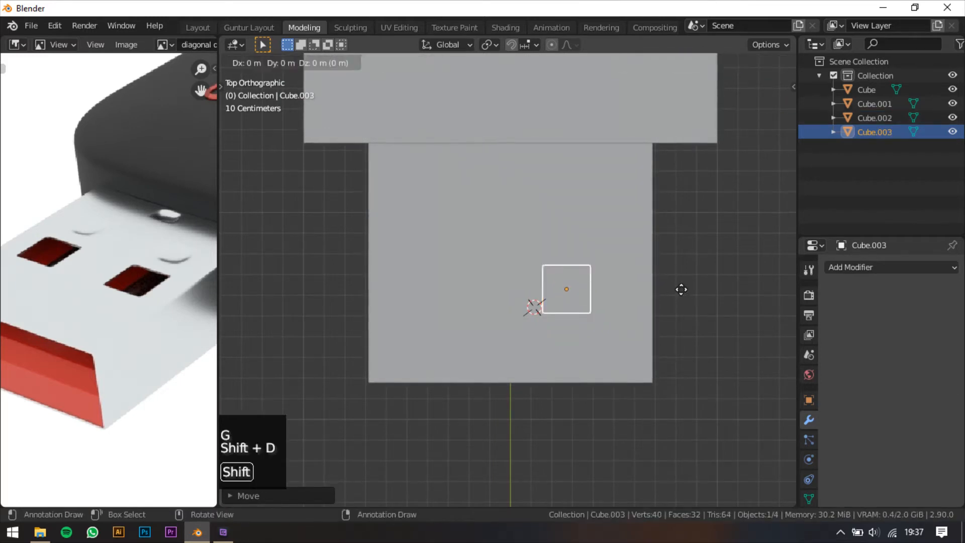
key(x)
click(558, 297)
middle_drag(557, 297, 623, 260)
scroll(589, 278, down, 1)
scroll(589, 279, up, 4)
middle_drag(556, 269, 645, 357)
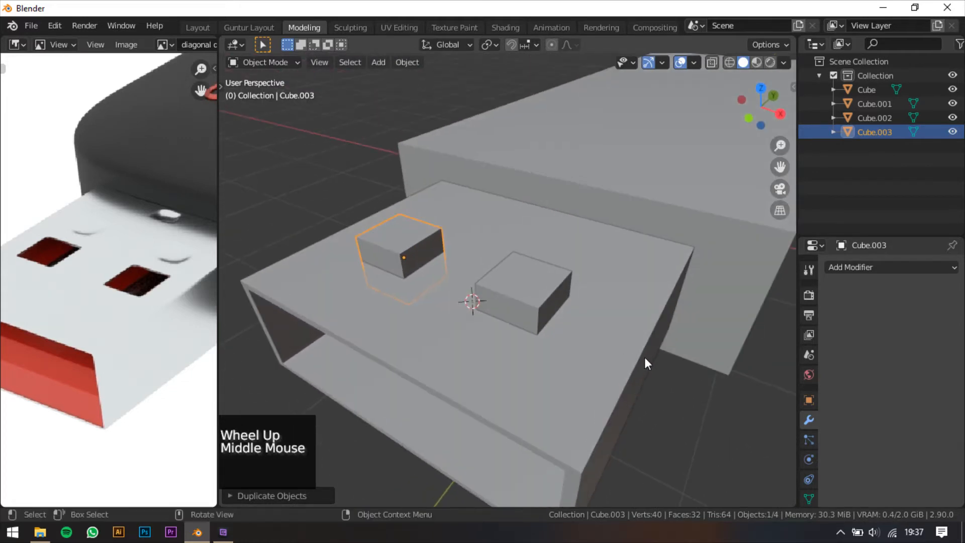
Step: Show the Bool Tool options beside the 3D view
click(793, 86)
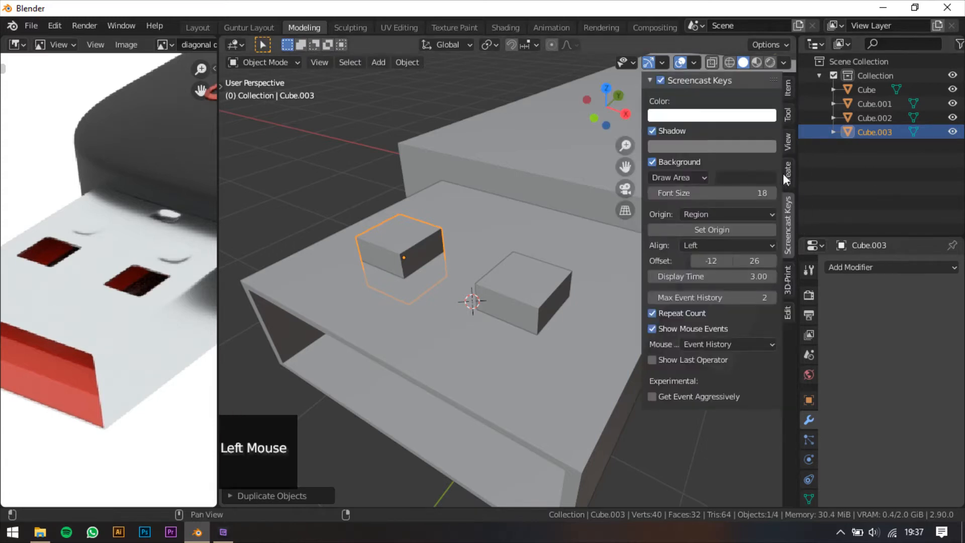
click(789, 313)
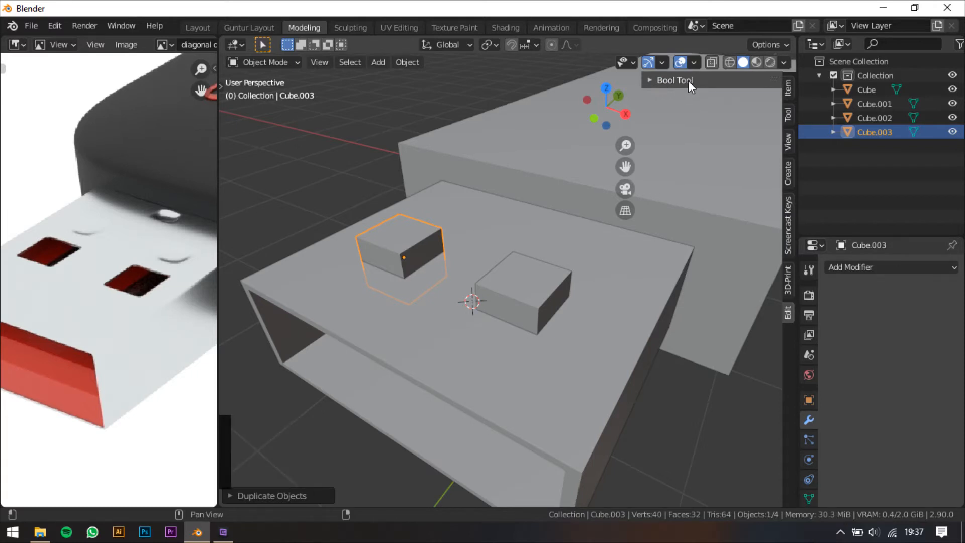
click(655, 79)
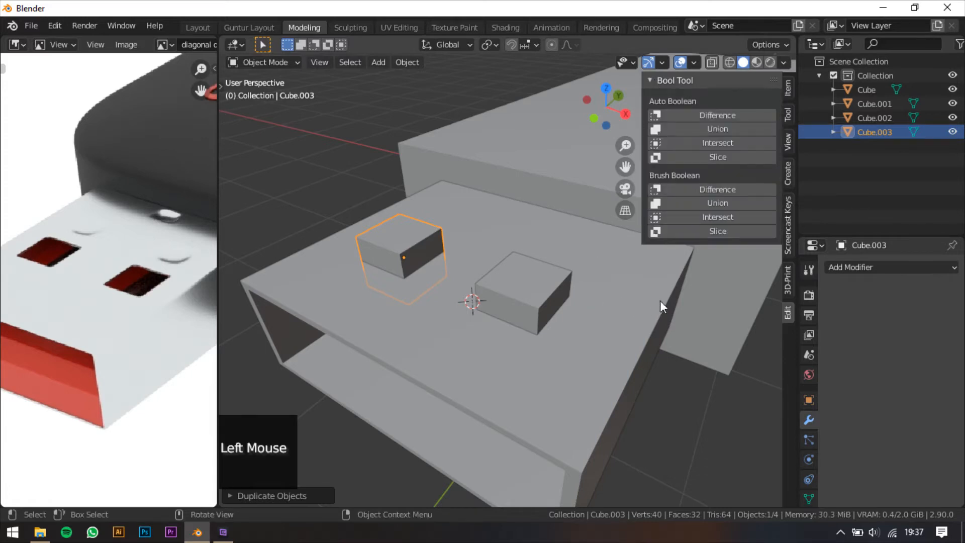
Step: Cut the first square hole by subtracting the +X cube from the connector with an Auto Boolean Difference
shift+middle_drag(659, 300, 642, 367)
click(639, 369)
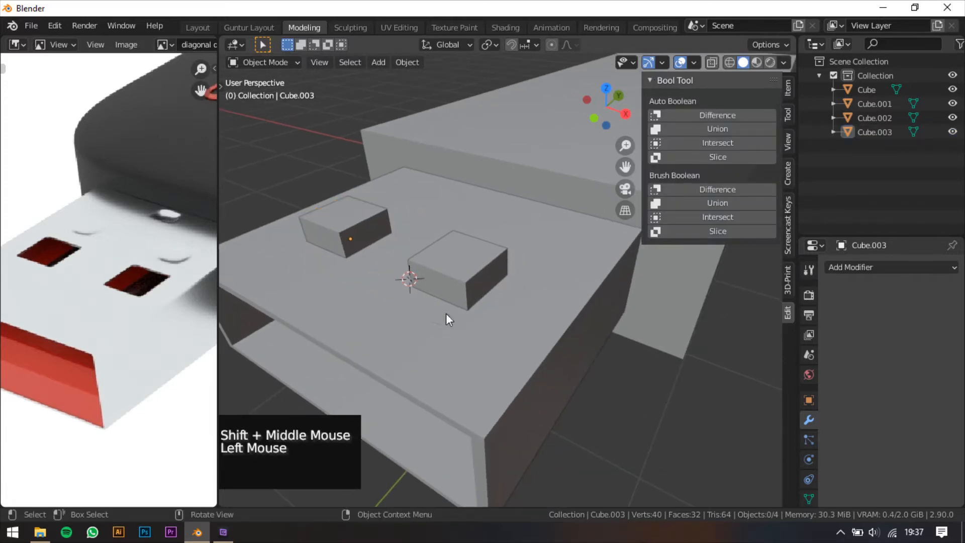
click(473, 270)
key(shift)
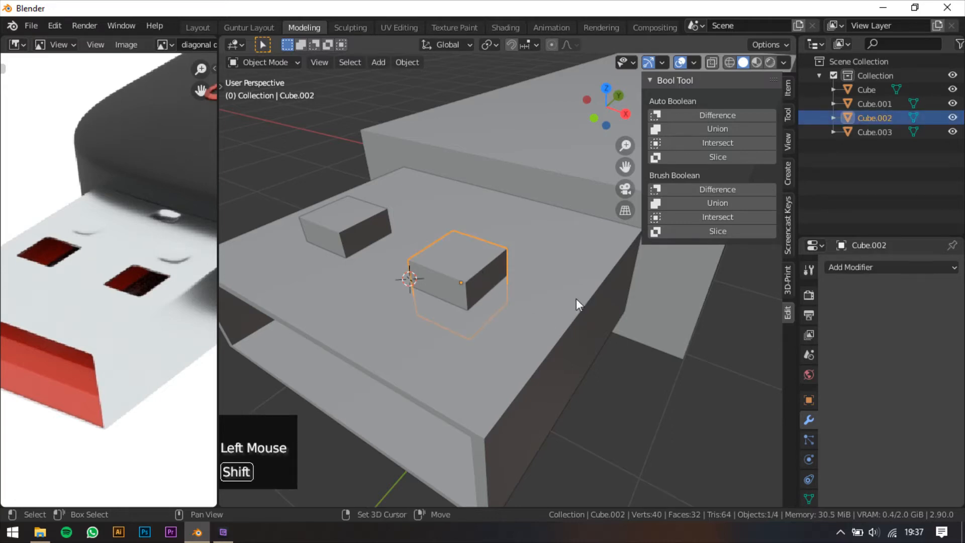
shift+click(562, 304)
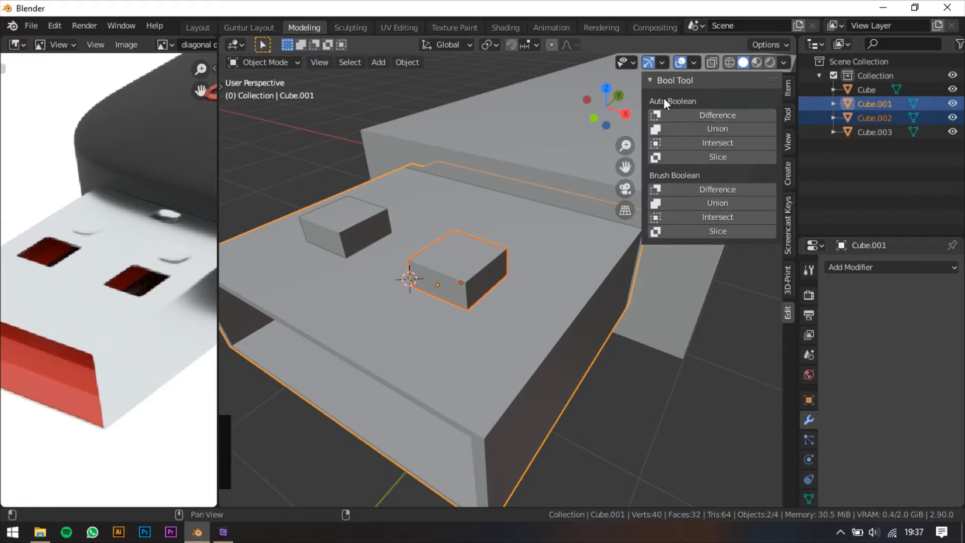
click(697, 116)
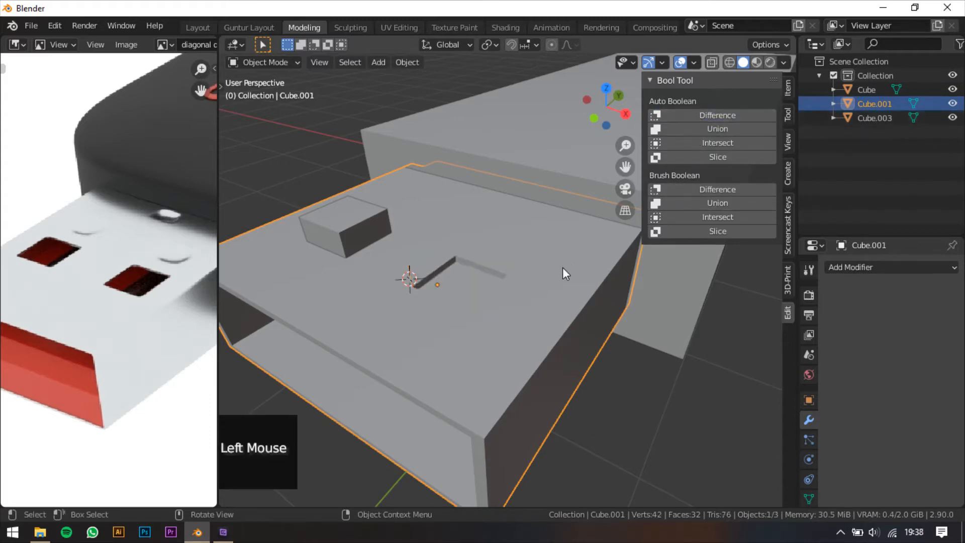
Step: Inspect the first square hole in the connector from several angles and in Edit Mode
middle_drag(562, 267, 622, 234)
click(629, 338)
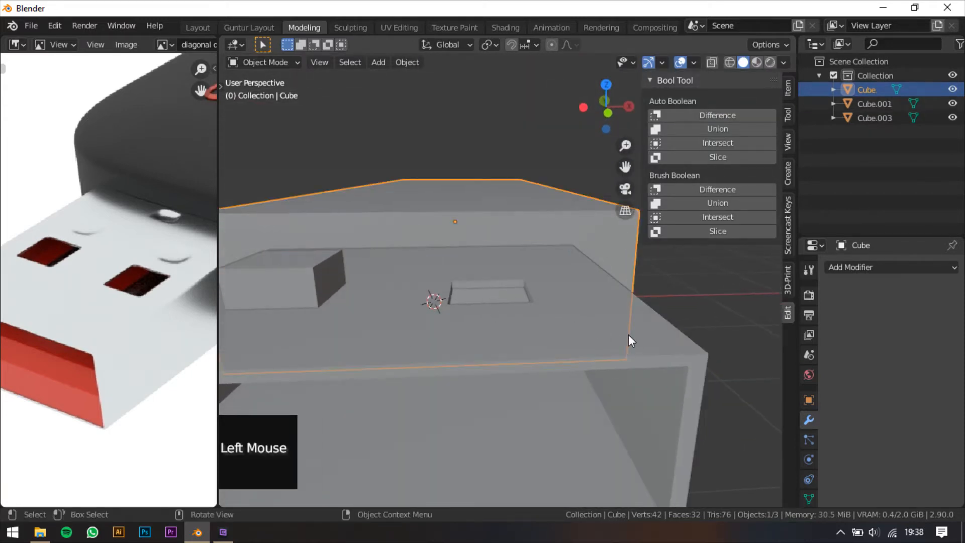
click(614, 308)
middle_drag(614, 308, 554, 351)
key(Tab)
shift+middle_drag(583, 317, 554, 307)
key(Tab)
scroll(505, 285, down, 1)
scroll(505, 285, down, 1)
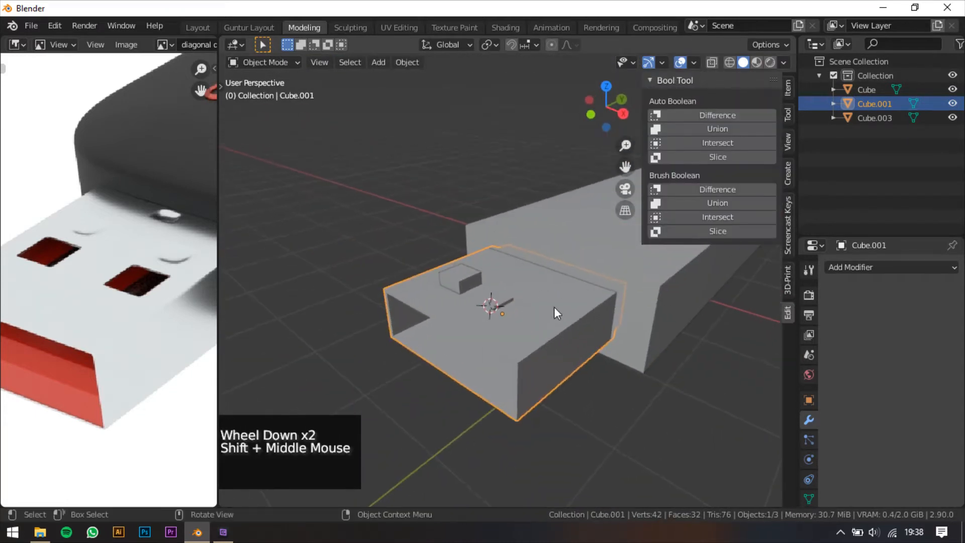
Step: Examine the connector's square holes and surrounding details in the reference image
scroll(180, 245, down, 4)
middle_drag(196, 222, 20, 237)
mouse_move(136, 231)
middle_down()
mouse_move(144, 262)
mouse_move(133, 242)
middle_up()
scroll(103, 264, down, 3)
scroll(102, 286, up, 4)
scroll(123, 290, up, 3)
middle_drag(101, 308, 145, 273)
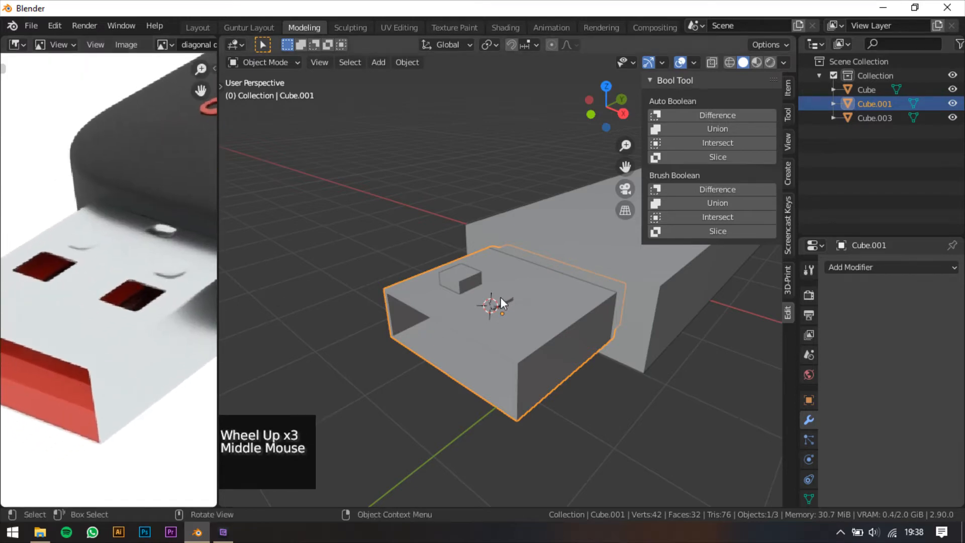
Step: Cut the second square hole by subtracting the remaining cube from the connector with an Auto Boolean Difference
middle_drag(499, 297, 518, 308)
scroll(508, 311, up, 2)
shift+right_drag(472, 317, 454, 310)
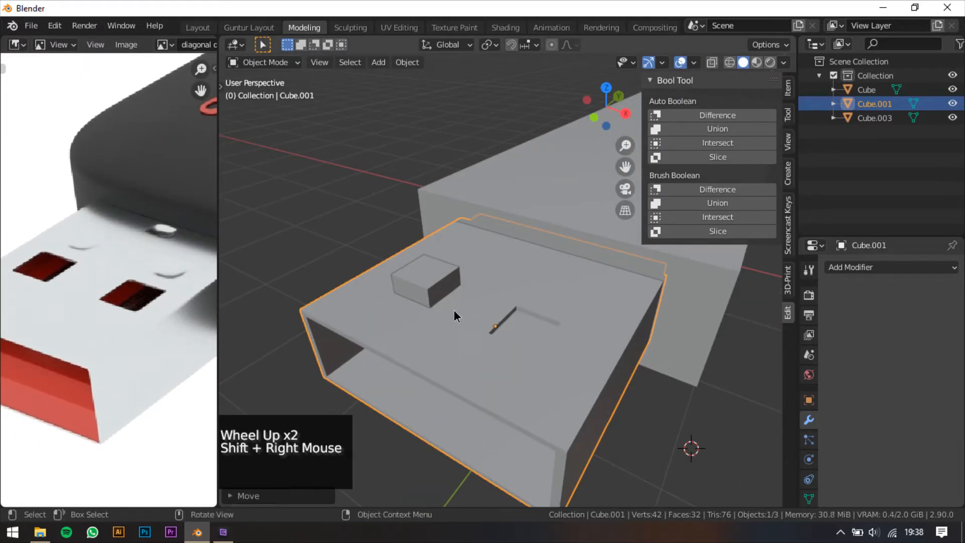
mouse_move(454, 310)
middle_down()
mouse_move(512, 325)
mouse_move(418, 281)
mouse_move(439, 254)
mouse_move(436, 310)
middle_up()
scroll(463, 309, up, 2)
click(427, 282)
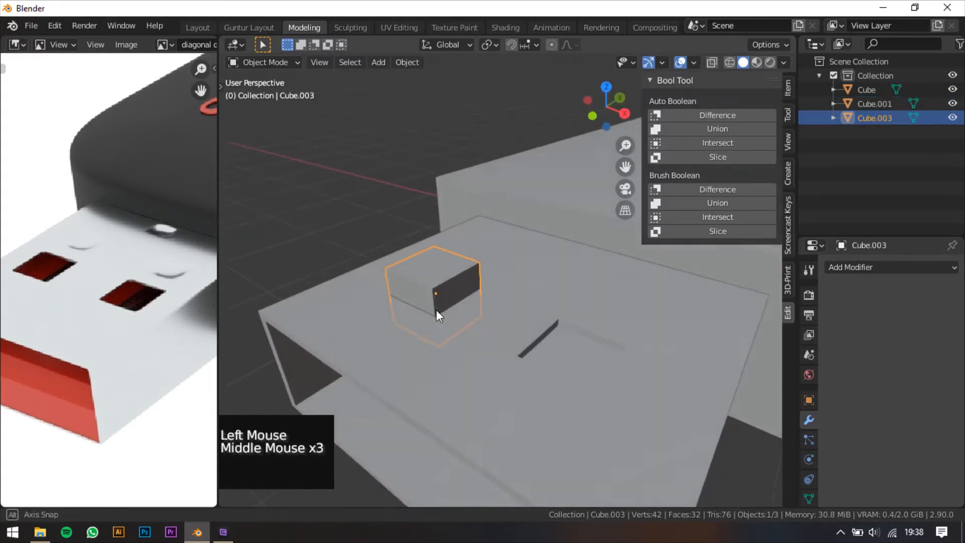
shift+click(515, 315)
click(451, 283)
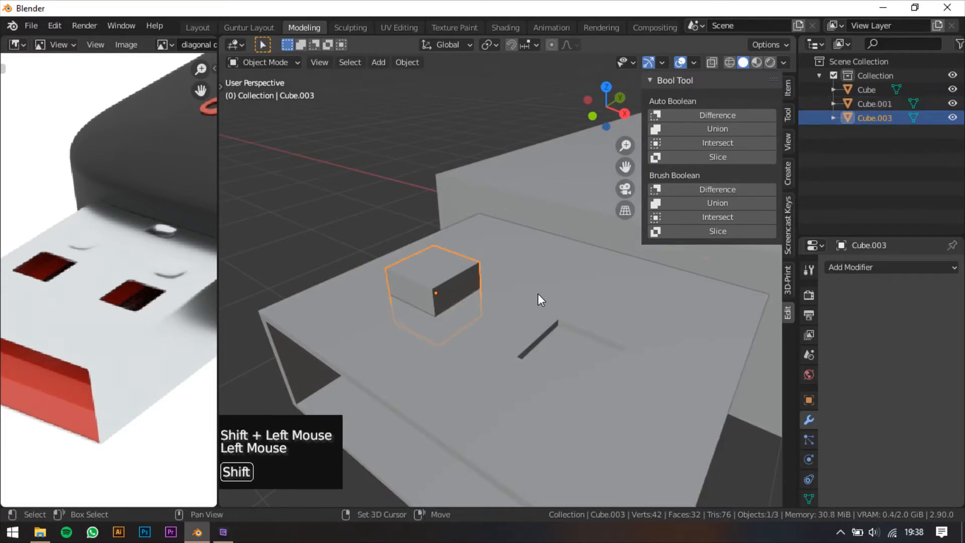
shift+click(528, 304)
middle_drag(528, 303, 600, 289)
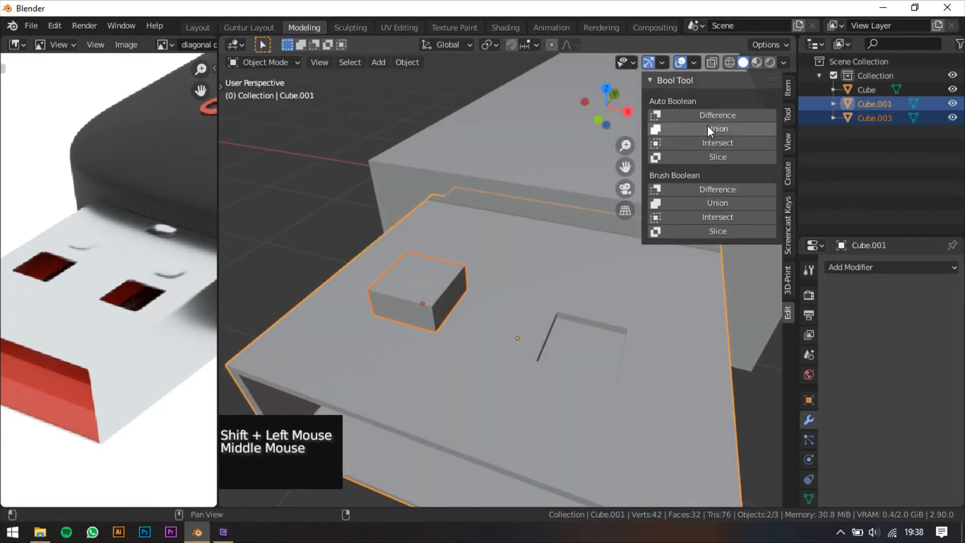
click(717, 112)
Step: Check the connector's mesh around both holes and examine the small notches near the body in the reference image
middle_drag(506, 299, 469, 304)
key(Tab)
scroll(498, 270, down, 2)
scroll(524, 295, up, 3)
key(Tab)
middle_drag(121, 261, 128, 294)
scroll(128, 298, up, 2)
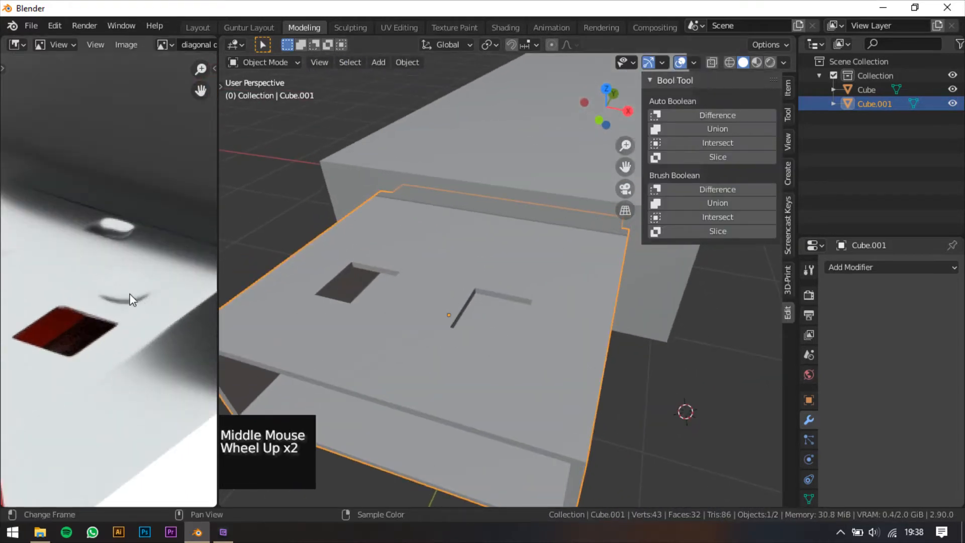
Step: Place the 3D cursor on the connector's top between the +X square hole and the body, and add a cube there
middle_drag(384, 309, 531, 298)
shift+right_click(530, 293)
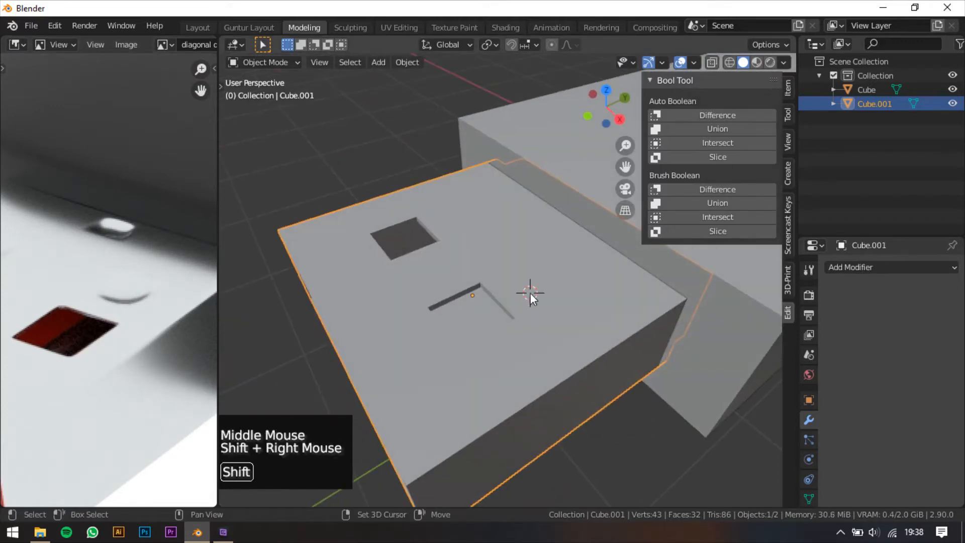
shift+right_click(541, 283)
shift+right_click(539, 282)
key(shift+a)
mouse_move(502, 232)
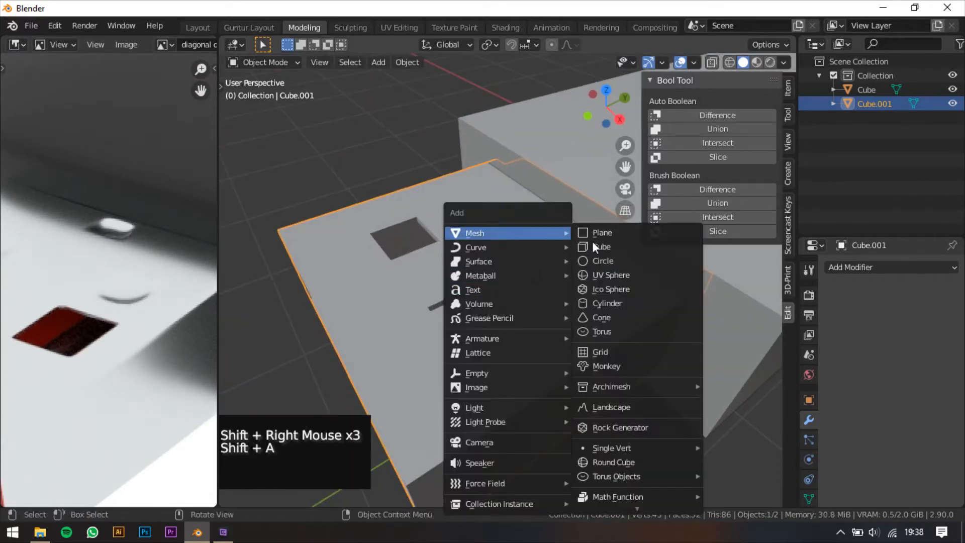
click(606, 248)
Step: Scale the new cube down to a block smaller than the square holes
shift+middle_drag(592, 284, 584, 282)
scroll(584, 282, down, 1)
key(s)
click(540, 284)
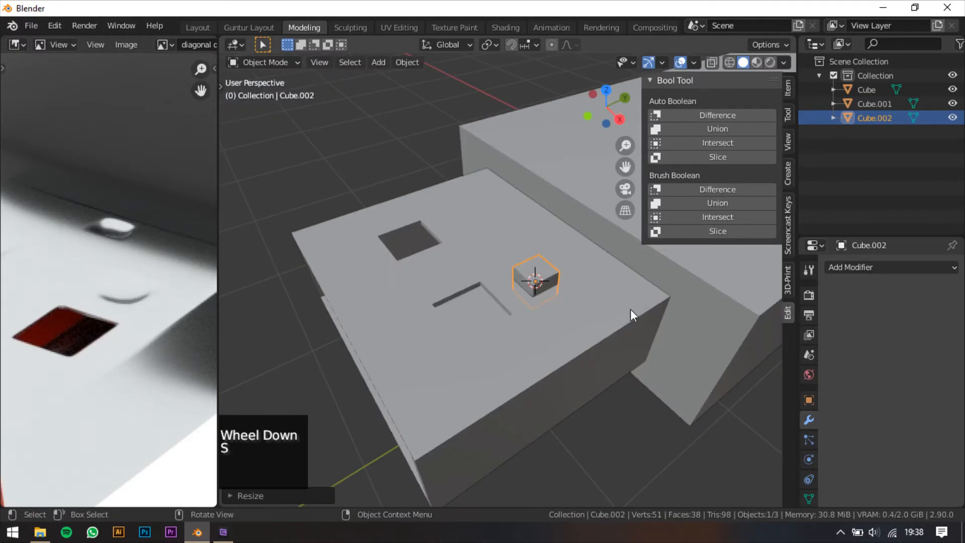
Step: Move the small cube up slightly so its lower part rests at the connector's top surface, working from the front view
click(587, 117)
shift+middle_drag(579, 226, 558, 300)
scroll(538, 347, down, 5)
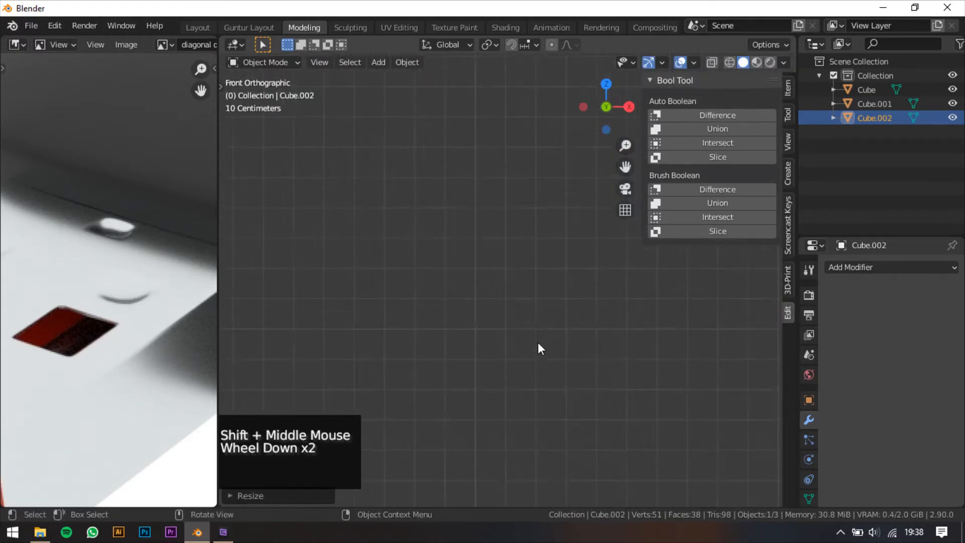
shift+middle_drag(538, 347, 445, 315)
scroll(534, 276, up, 2)
scroll(524, 332, up, 1)
scroll(519, 299, up, 2)
key(g)
middle_click(570, 325)
click(575, 300)
Step: Raise the small cube along Z until it floats clear above the connector and its bottom face can be reached
key(Tab)
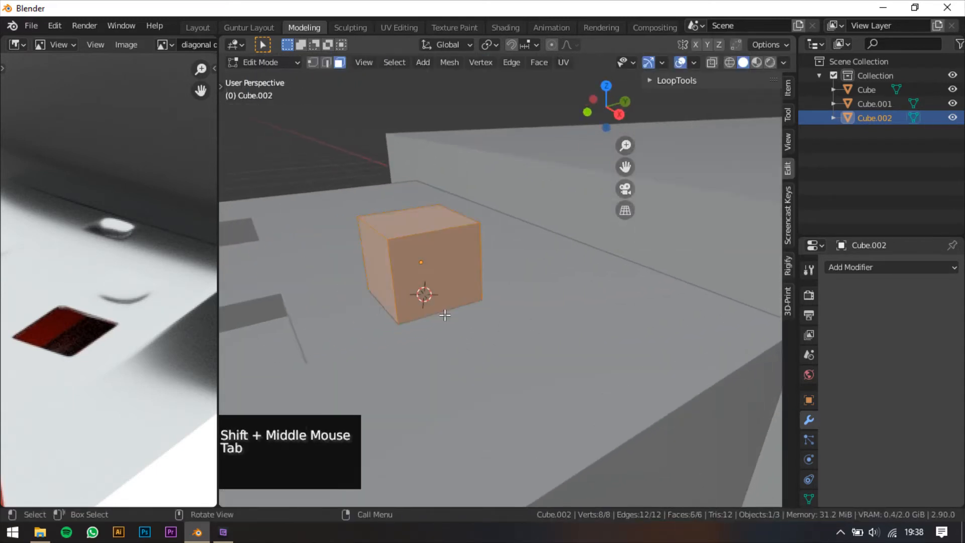
key(Tab)
key(g)
key(z)
click(491, 249)
key(Tab)
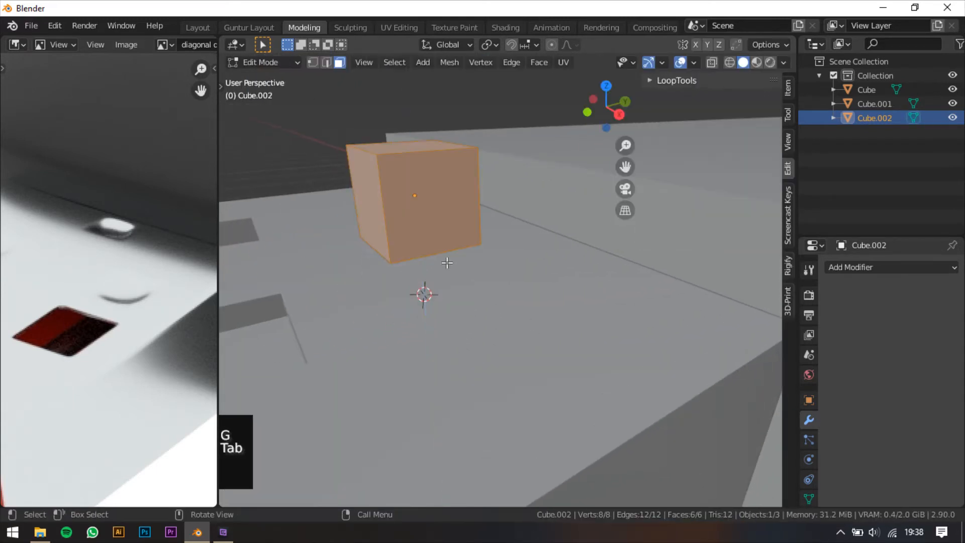
middle_drag(446, 262, 483, 249)
click(432, 202)
scroll(483, 249, up, 2)
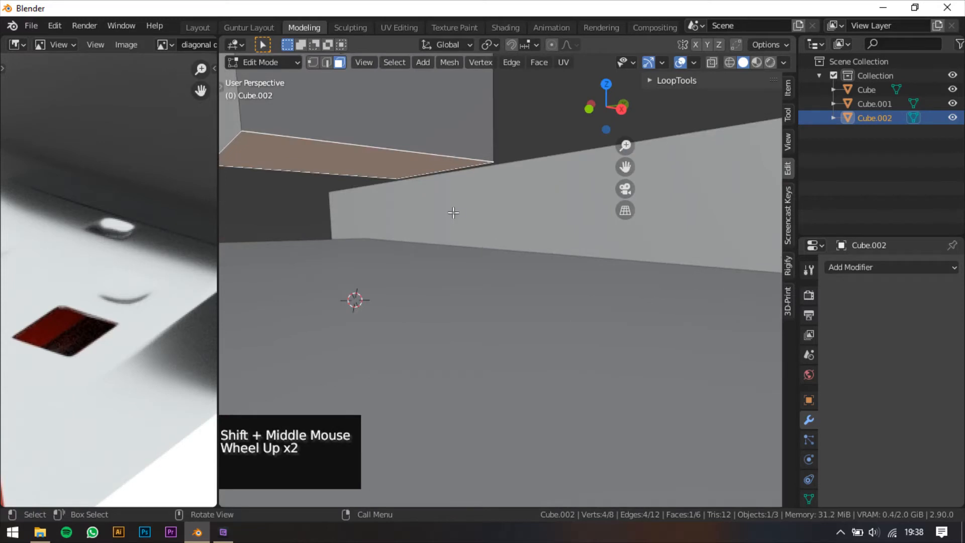
scroll(453, 212, down, 1)
key(Tab)
key(g)
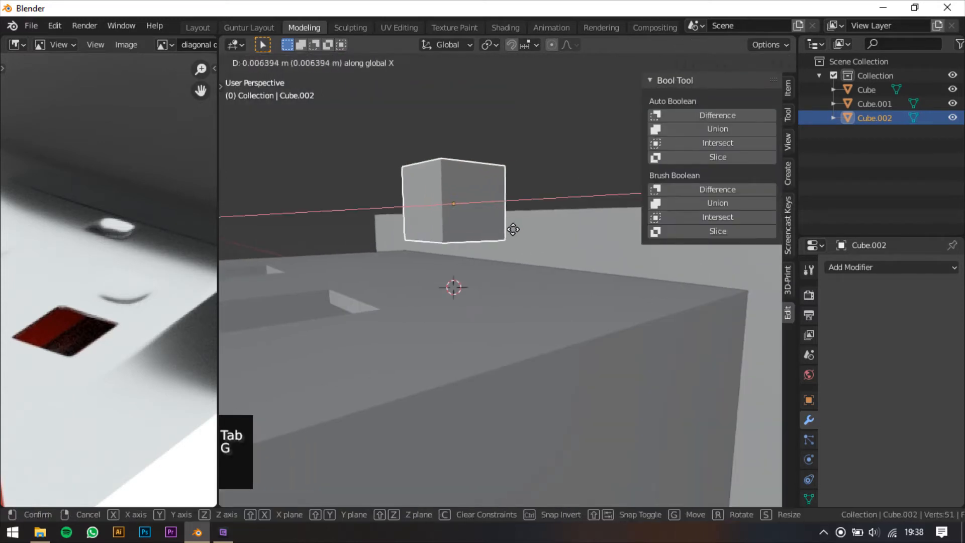
key(z)
click(519, 147)
Step: Bevel the edges of the small cube's bottom face about 0.233 m wide with 3 segments
shift+middle_drag(515, 197, 523, 263)
key(Tab)
middle_drag(517, 221, 503, 212)
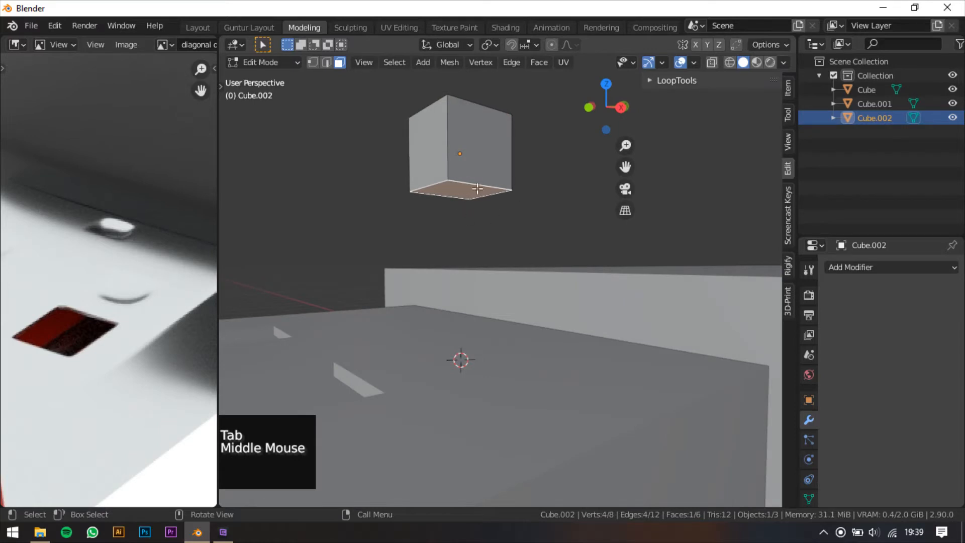
click(485, 206)
click(459, 193)
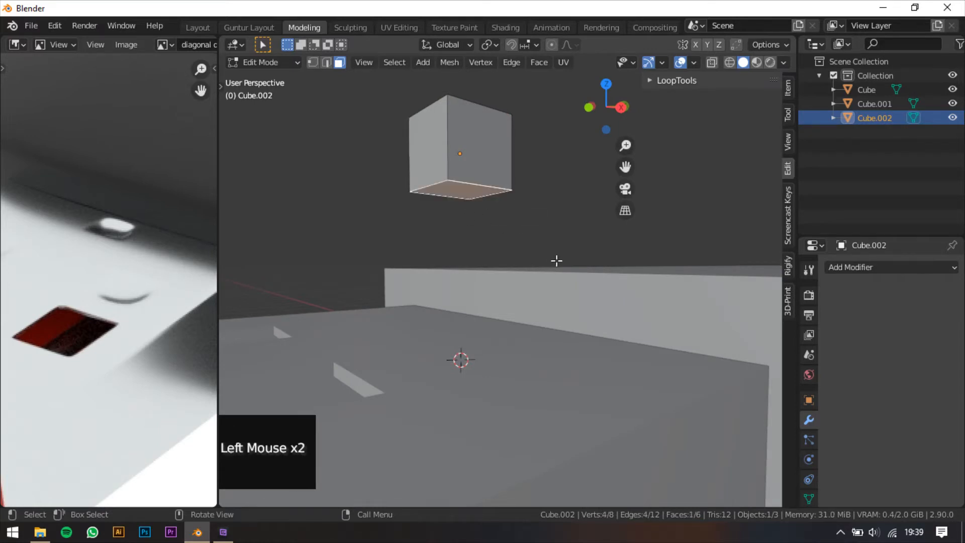
key(ctrl+b)
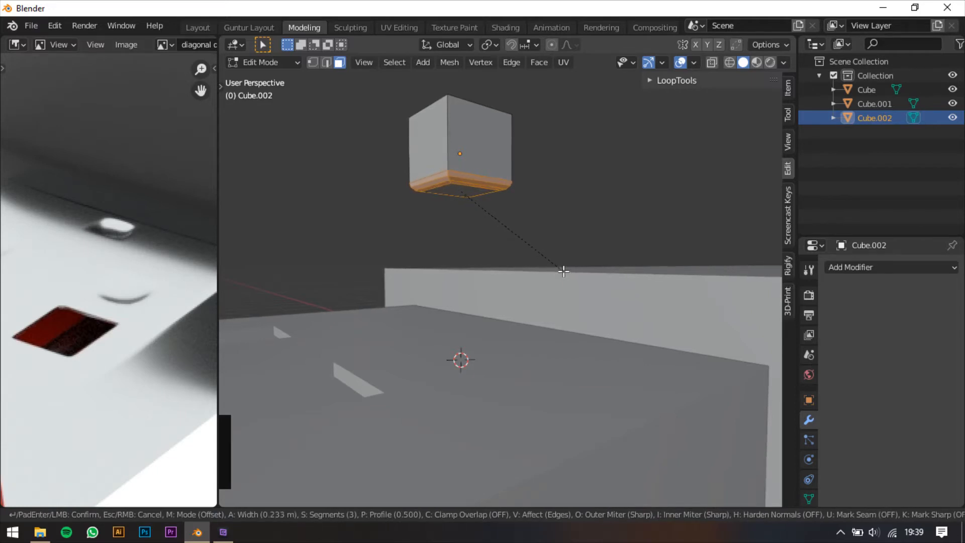
click(564, 271)
click(538, 201)
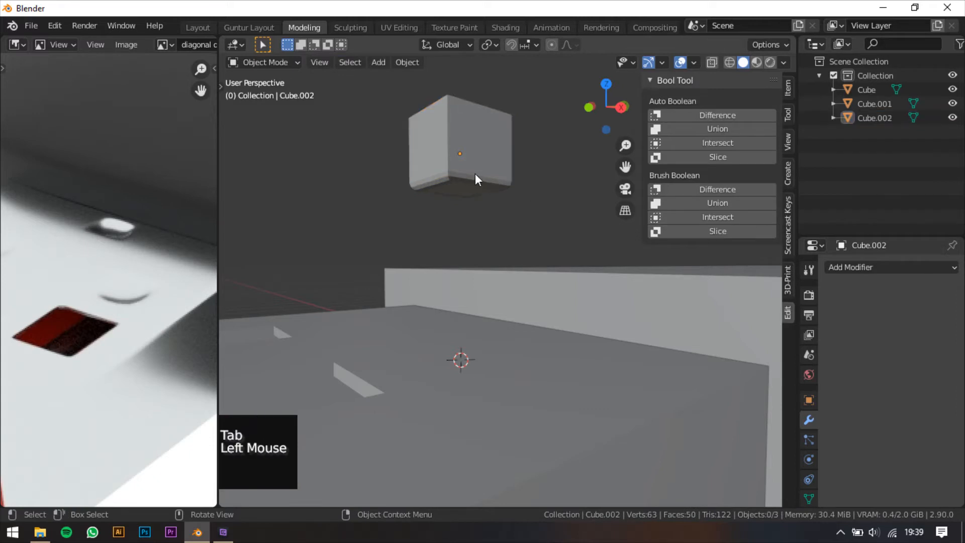
Step: Lower the bevelled cube along Z to the connector's top surface in the front view
click(476, 175)
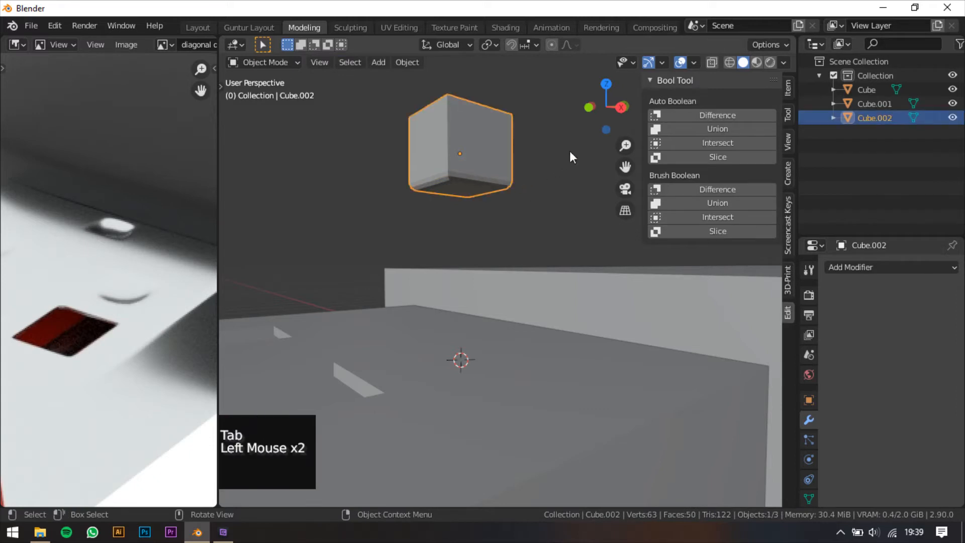
click(588, 108)
shift+middle_drag(559, 206, 555, 255)
scroll(552, 255, down, 2)
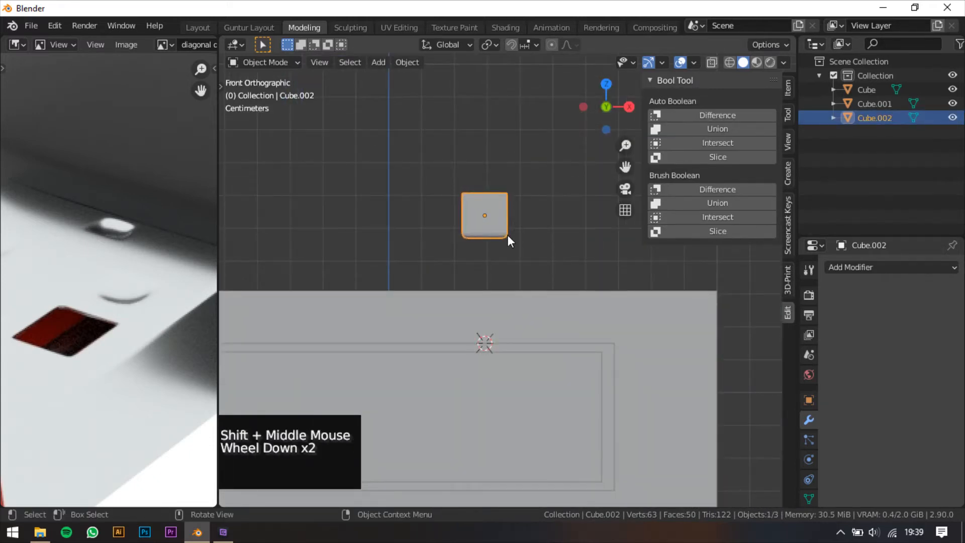
key(g)
key(z)
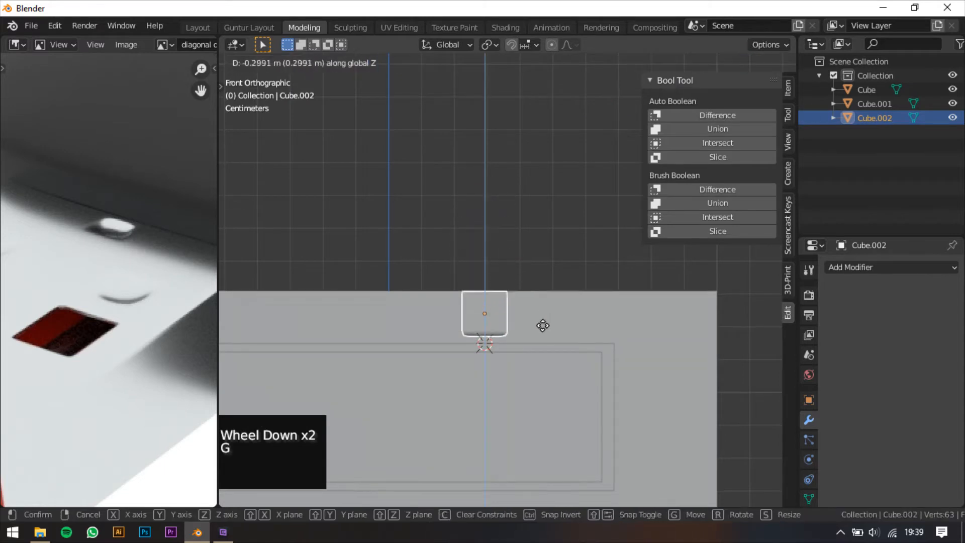
click(545, 334)
Step: Fine-tune the cube's height along Z so only its bevelled bottom sinks into the connector's top wall
shift+middle_drag(545, 334, 508, 263)
scroll(482, 288, up, 2)
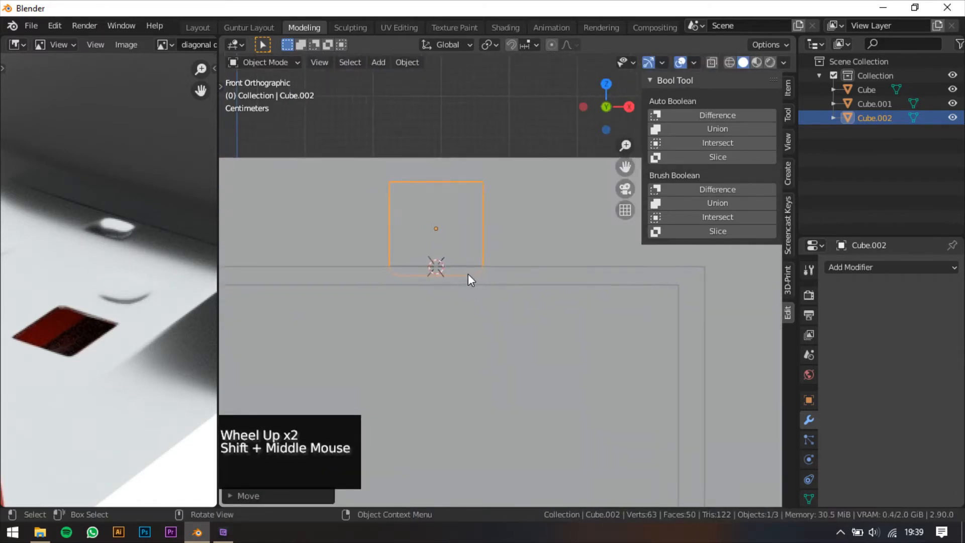
key(g)
key(z)
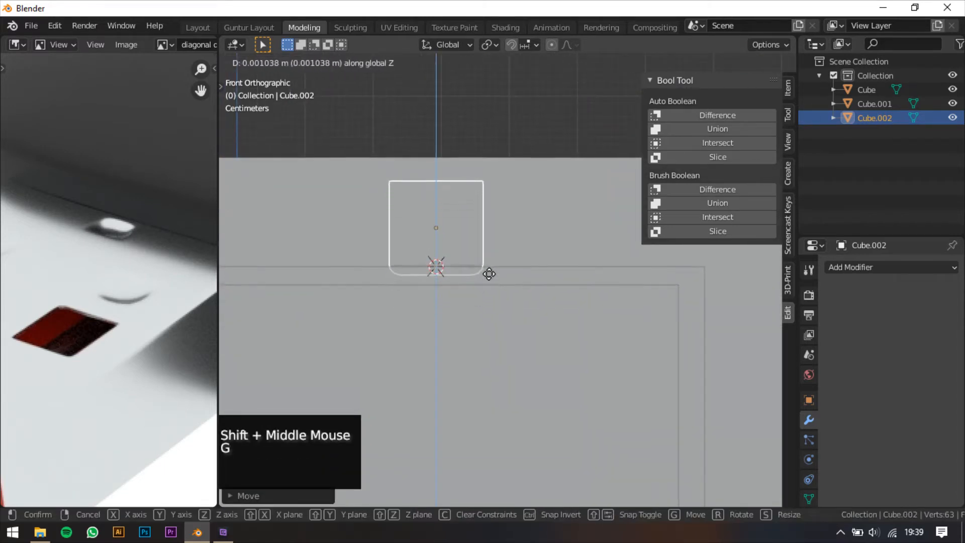
click(489, 274)
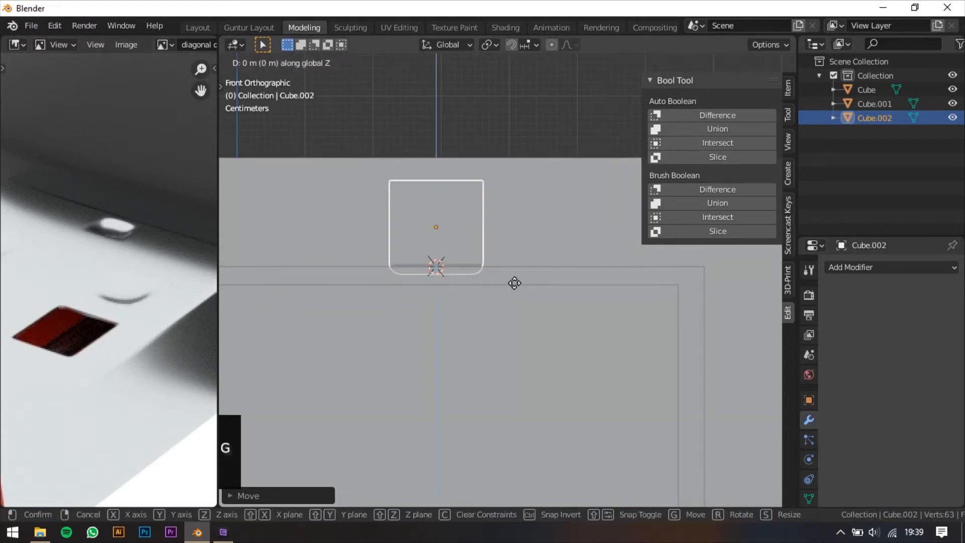
middle_drag(517, 283, 532, 339)
Step: Duplicate the bevelled cube along X to the matching spot between the other square hole and the body
scroll(417, 340, down, 2)
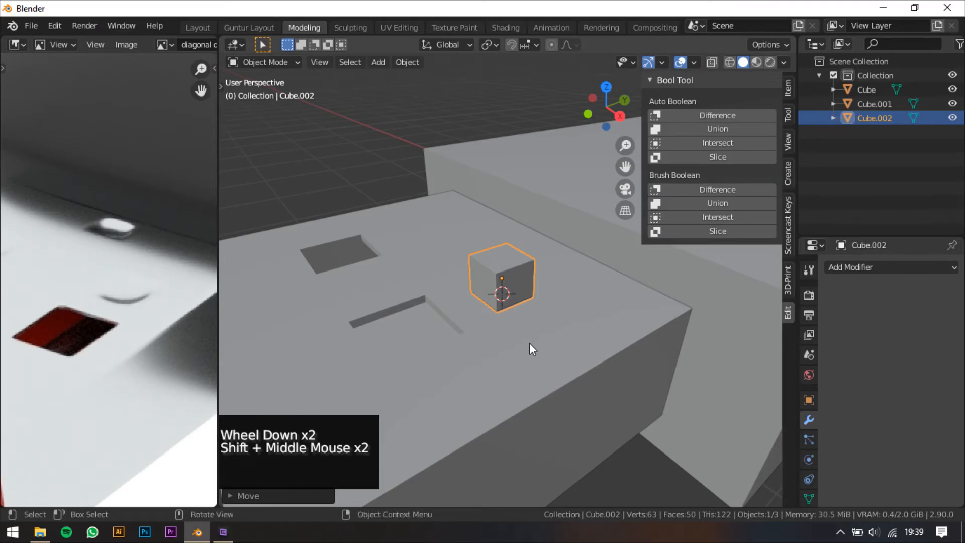
key(shift+d)
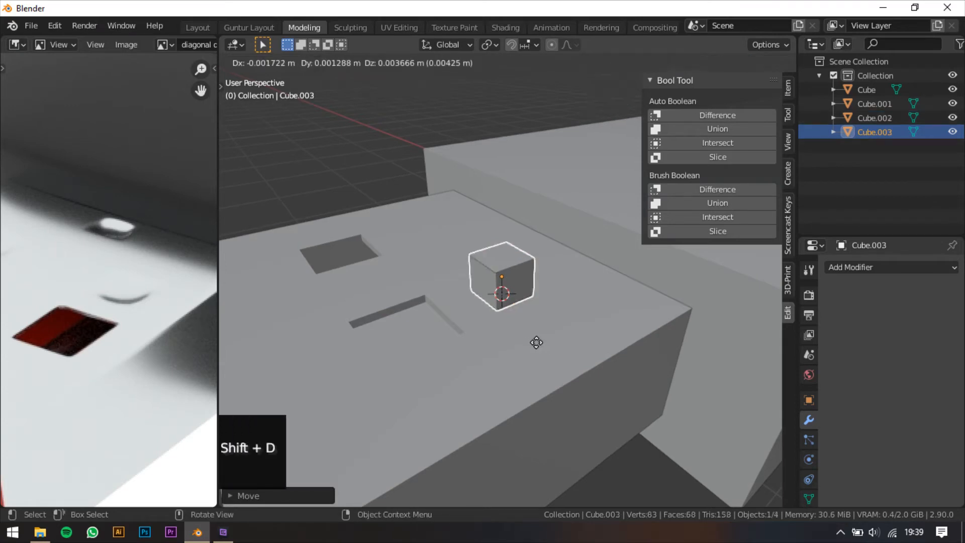
key(x)
click(453, 277)
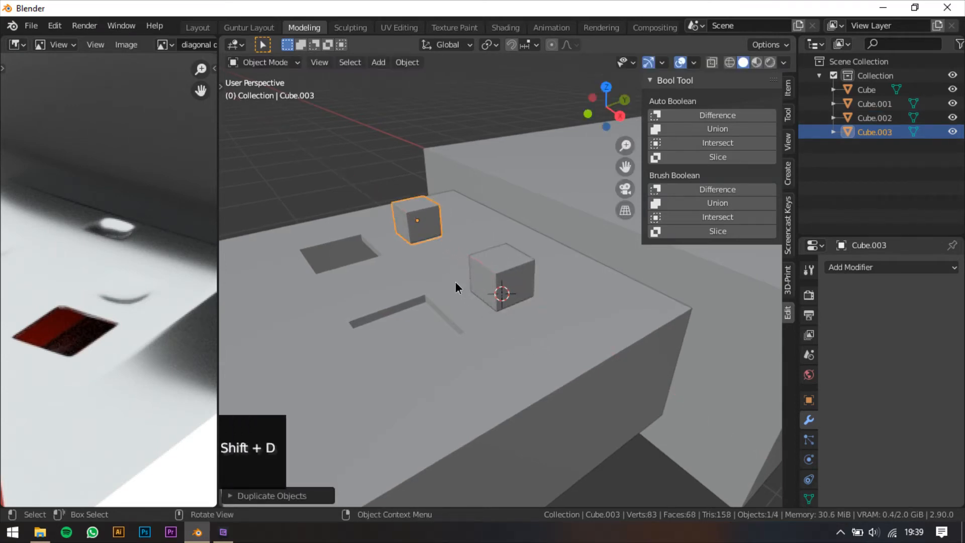
middle_drag(456, 282, 530, 324)
Step: Cut the first small notch by subtracting the original bevelled cube from the connector with an Auto Boolean Difference
click(529, 320)
scroll(529, 315, up, 1)
scroll(529, 314, up, 1)
shift+right_click(632, 414)
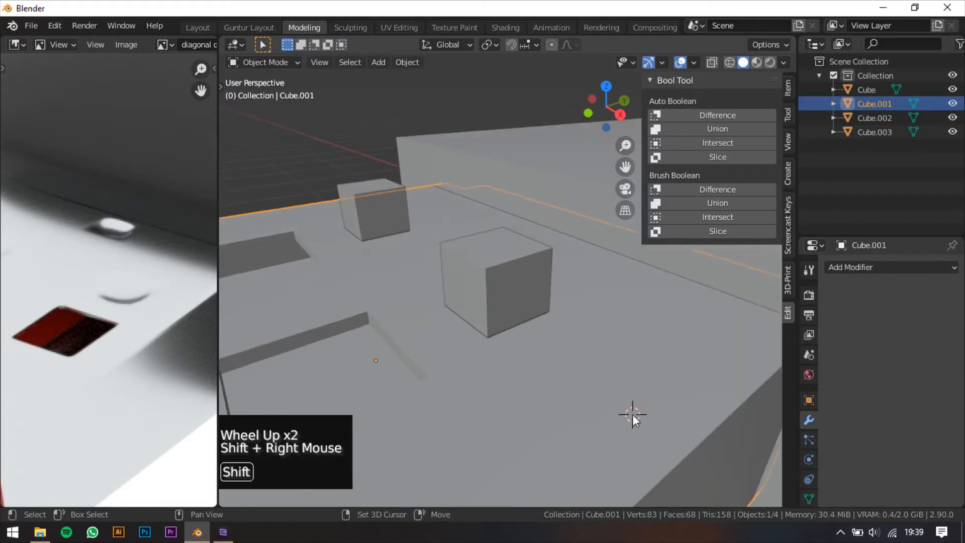
click(513, 297)
shift+click(571, 351)
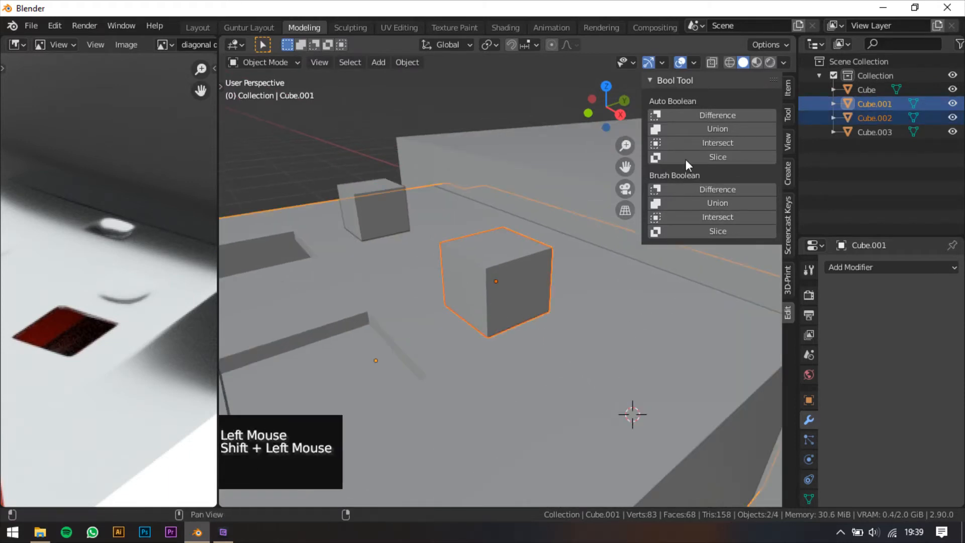
click(710, 116)
Step: Cut the second small notch by subtracting the duplicated bevelled cube from the connector with an Auto Boolean Difference
shift+middle_drag(459, 286, 591, 403)
click(424, 246)
shift+click(477, 303)
scroll(521, 347, down, 2)
Step: Check the connector's mesh around the two new notches and examine the small middle slot beside the body in the reference image
key(Tab)
scroll(520, 347, down, 2)
click(592, 403)
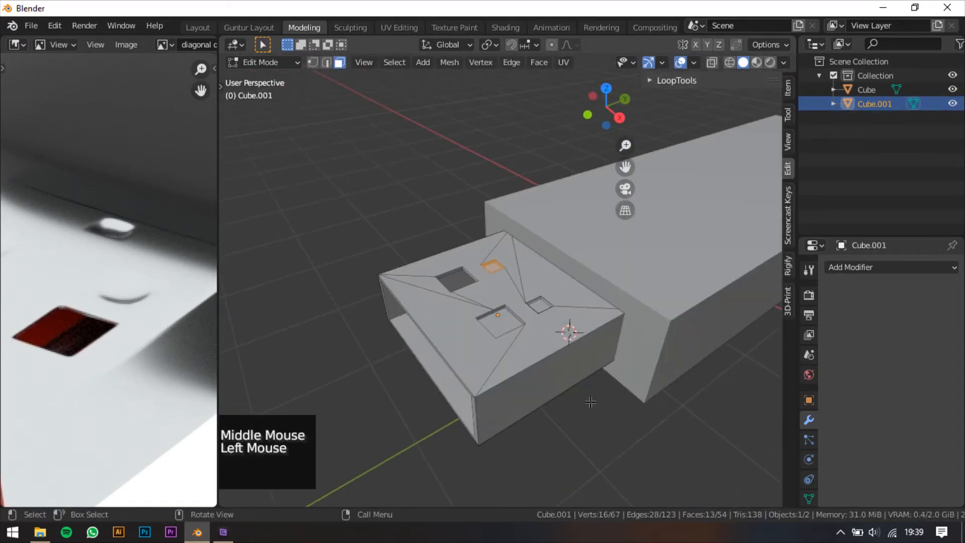
shift+middle_drag(523, 381, 493, 376)
key(Tab)
scroll(54, 373, down, 6)
scroll(103, 255, up, 4)
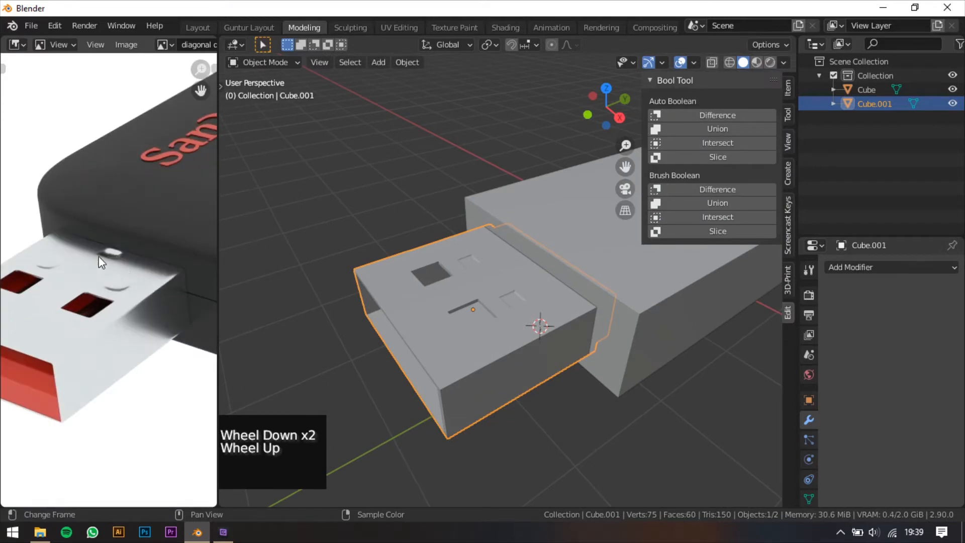
Step: Place the 3D cursor on the connector's top near the body, midway across its width, and add a cube there
shift+middle_drag(546, 283, 520, 309)
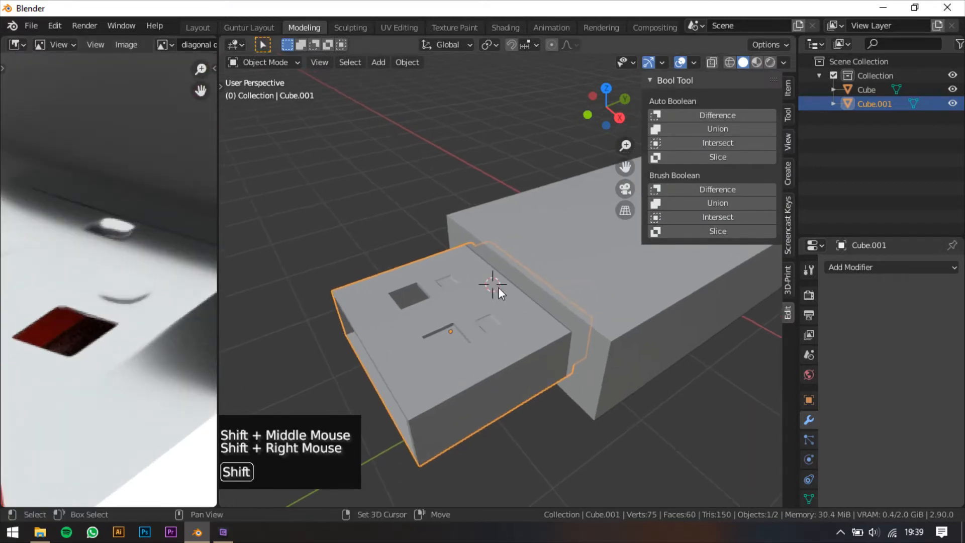
key(shift+a)
mouse_move(475, 237)
click(571, 240)
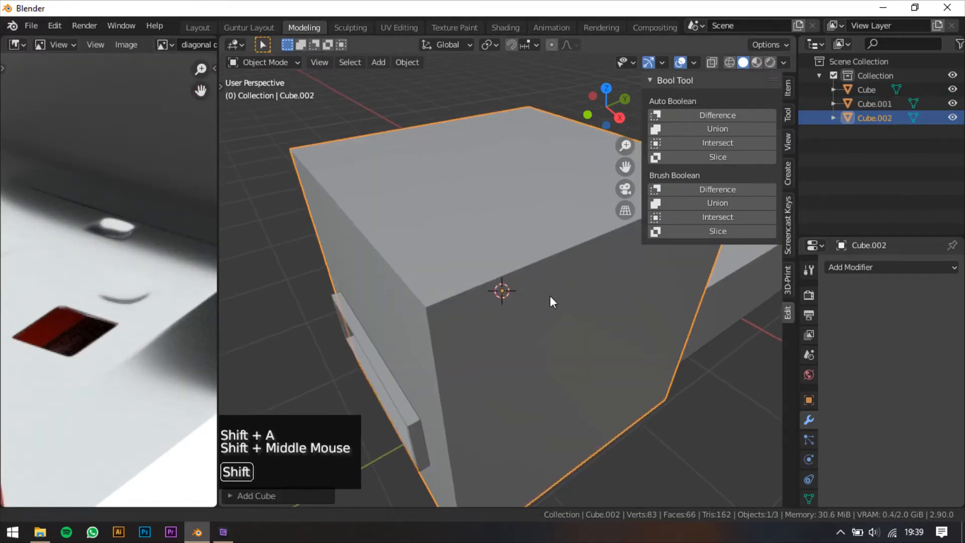
Step: Scale the new cube down to a small block and raise it along Z above the connector
scroll(550, 295, up, 1)
key(s)
click(528, 293)
shift+middle_drag(528, 293, 576, 307)
scroll(576, 307, up, 1)
key(g)
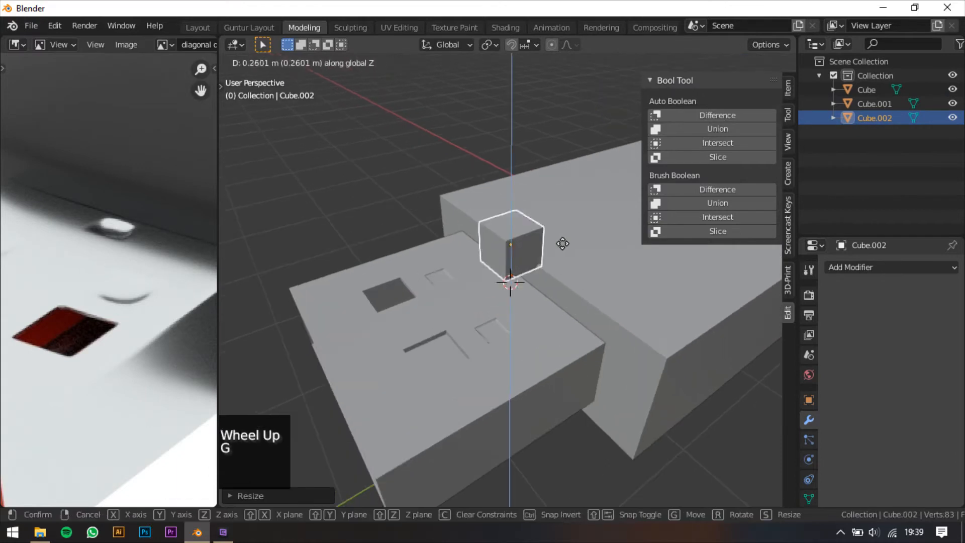
click(558, 274)
Step: Bevel the edges of the new block's bottom face
key(Tab)
middle_drag(558, 275, 510, 291)
click(523, 233)
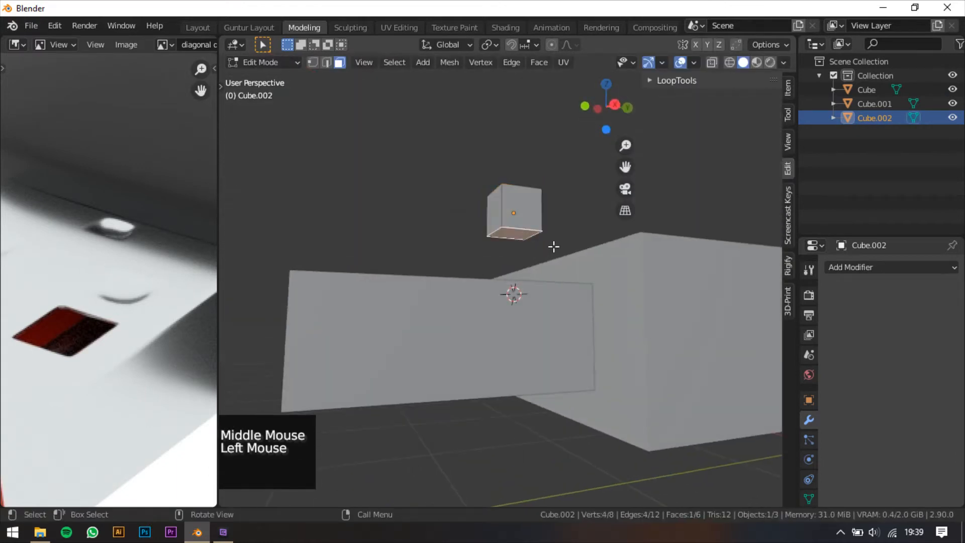
key(ctrl+b)
click(564, 251)
key(Tab)
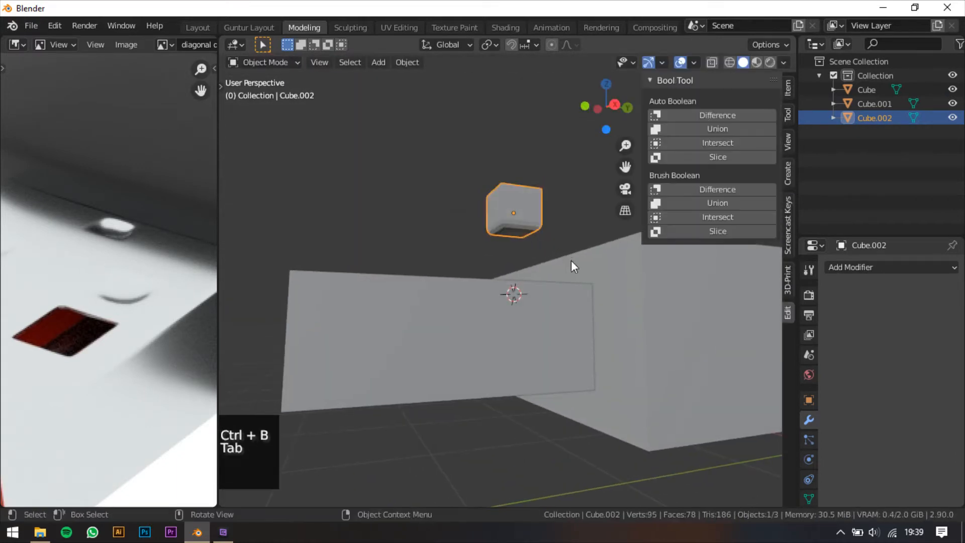
Step: Scale the bevelled block down further and lower it so its rounded base dips slightly into the connector's top
middle_drag(571, 260, 611, 184)
click(587, 111)
shift+middle_drag(533, 221, 564, 252)
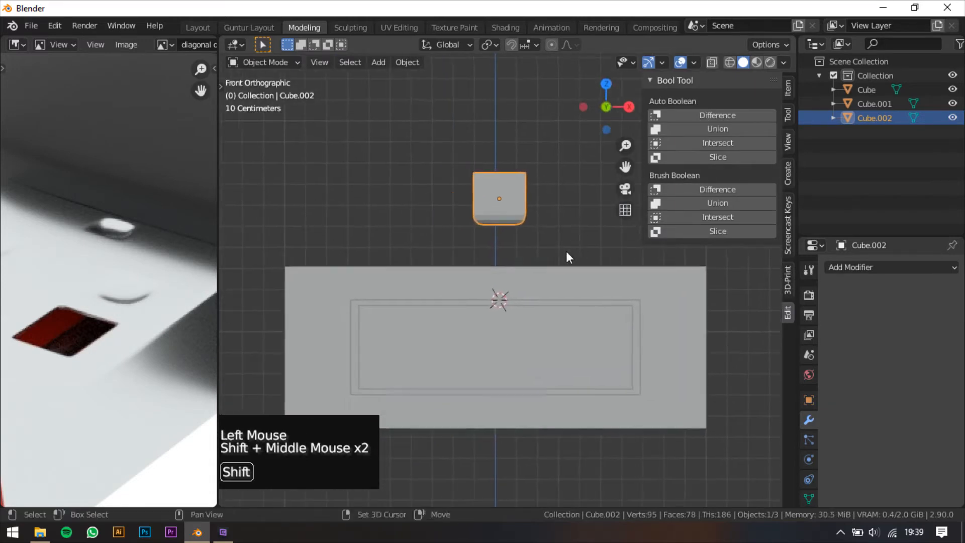
scroll(563, 254, up, 3)
key(g)
key(s)
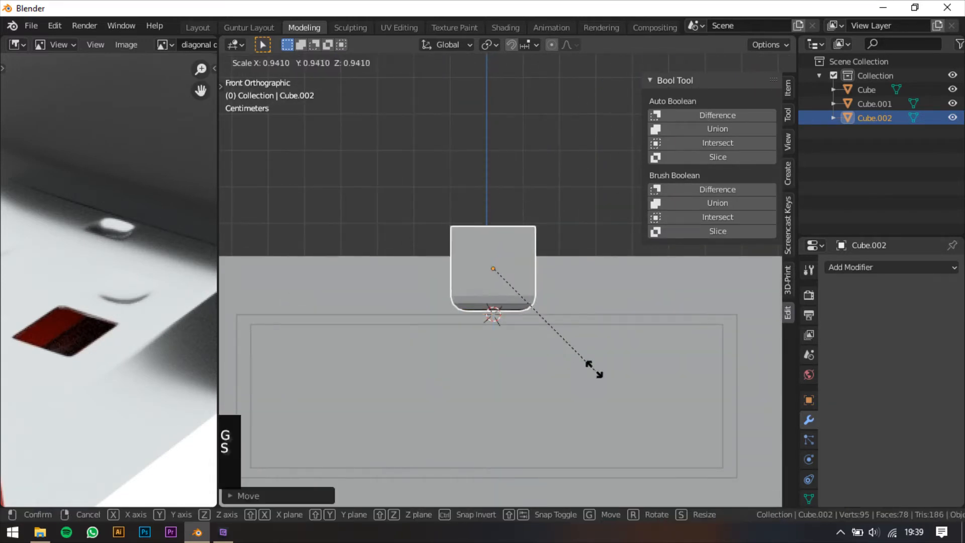
click(552, 330)
key(g)
click(573, 353)
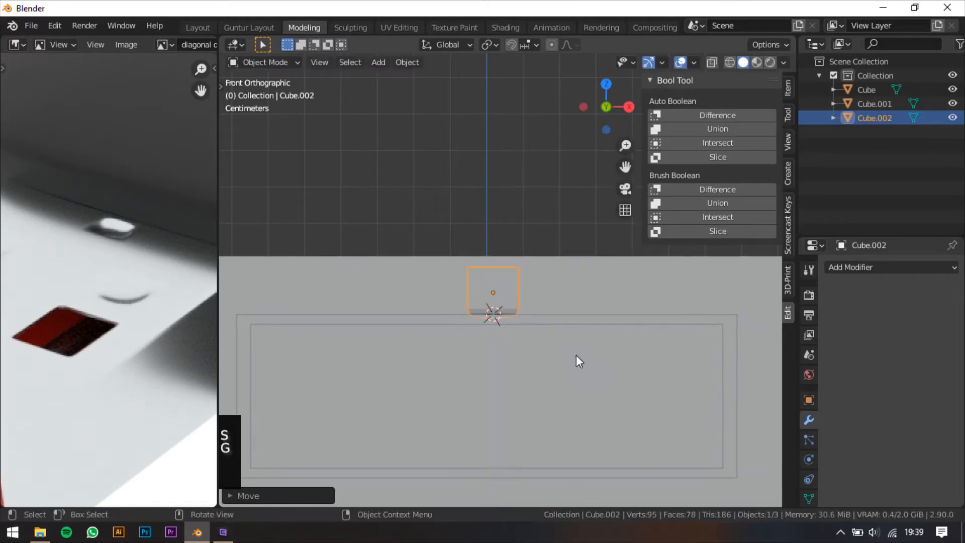
Step: Shift the small block along Y slightly away from the body and fine-tune its height along Z
middle_drag(576, 355, 485, 365)
scroll(539, 392, down, 2)
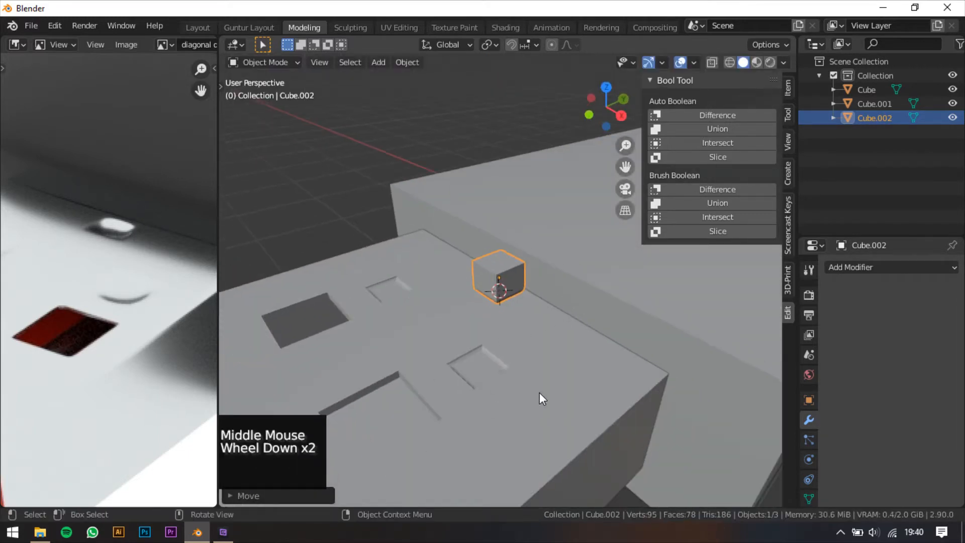
key(g)
key(y)
click(525, 397)
middle_drag(527, 396, 543, 353)
key(g)
key(z)
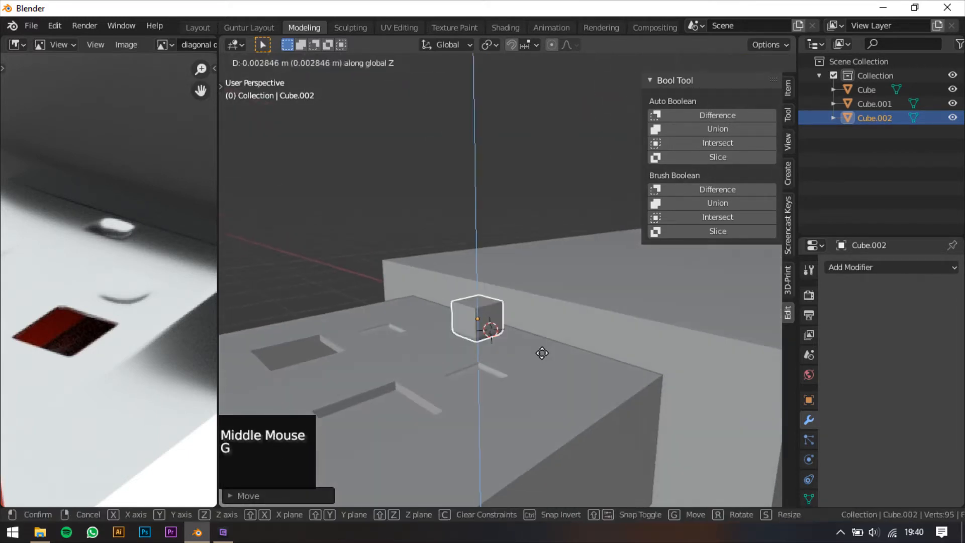
click(578, 336)
Step: Cut the middle notch by subtracting the block from the connector with an Auto Boolean Difference, and place the 3D cursor away from the model
shift+click(581, 336)
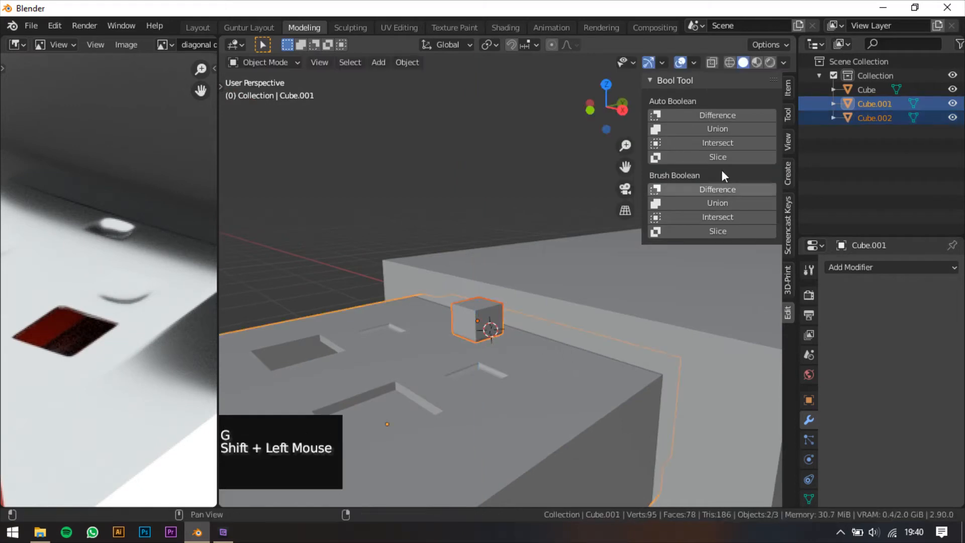
scroll(512, 282, down, 3)
middle_drag(513, 281, 478, 354)
shift+middle_drag(485, 352, 631, 270)
click(426, 234)
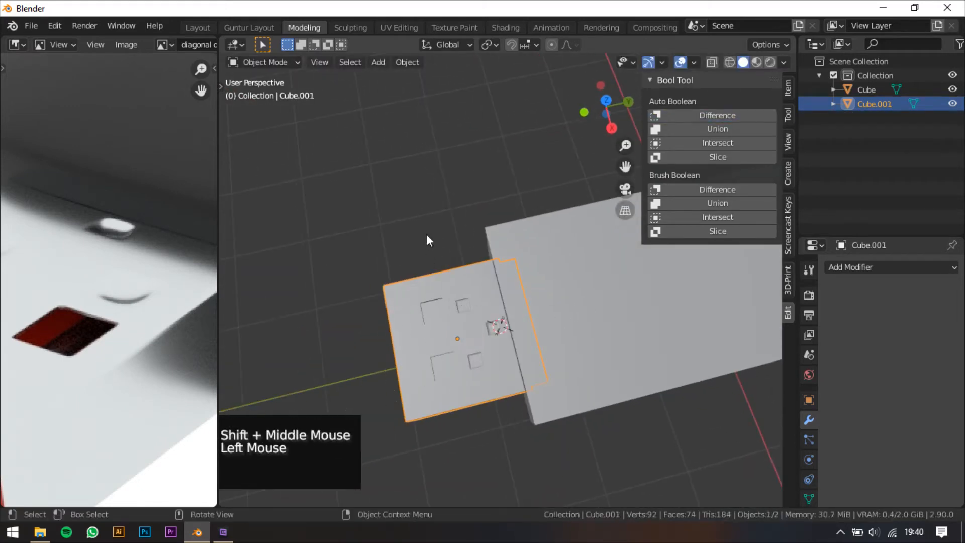
shift+right_click(412, 211)
middle_drag(439, 284, 487, 308)
scroll(104, 316, down, 2)
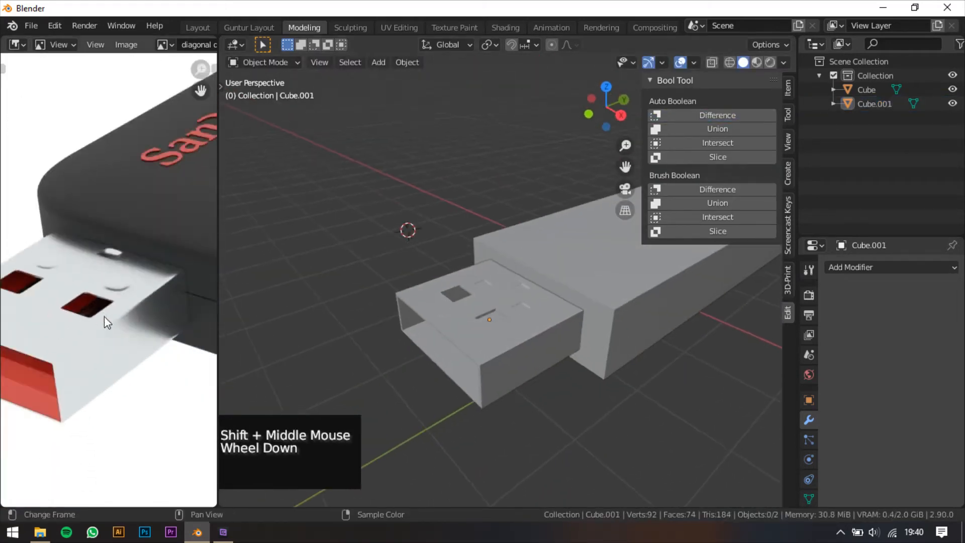
Step: Select the metal connector and snap the 3D cursor to it
middle_drag(104, 316, 118, 313)
shift+middle_drag(511, 391, 509, 365)
middle_drag(509, 364, 519, 351)
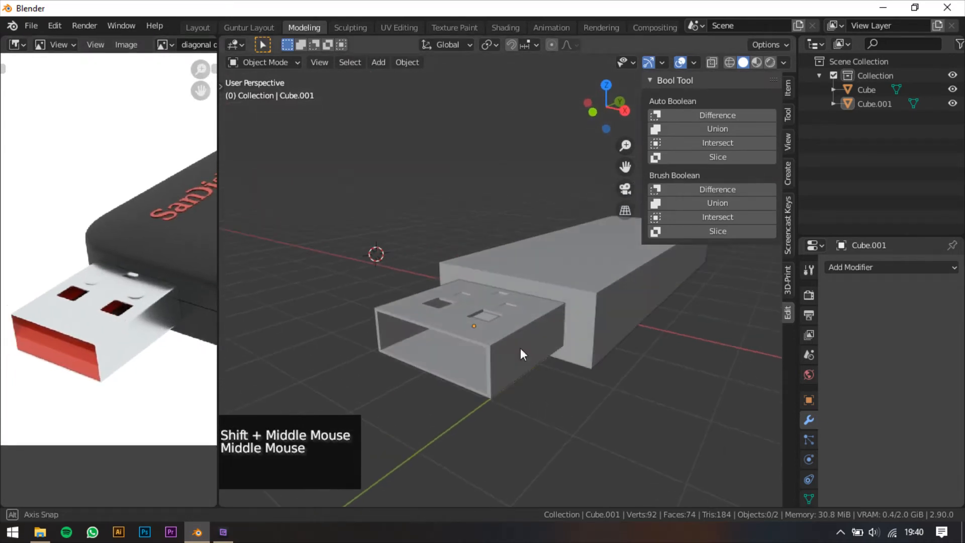
middle_drag(80, 377, 108, 362)
scroll(108, 361, up, 2)
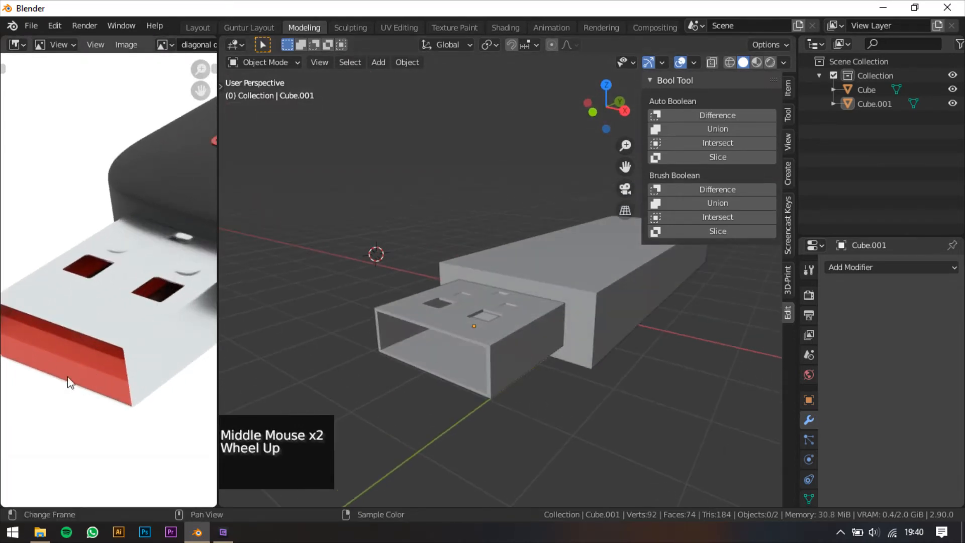
middle_drag(493, 357, 505, 362)
shift+right_click(450, 371)
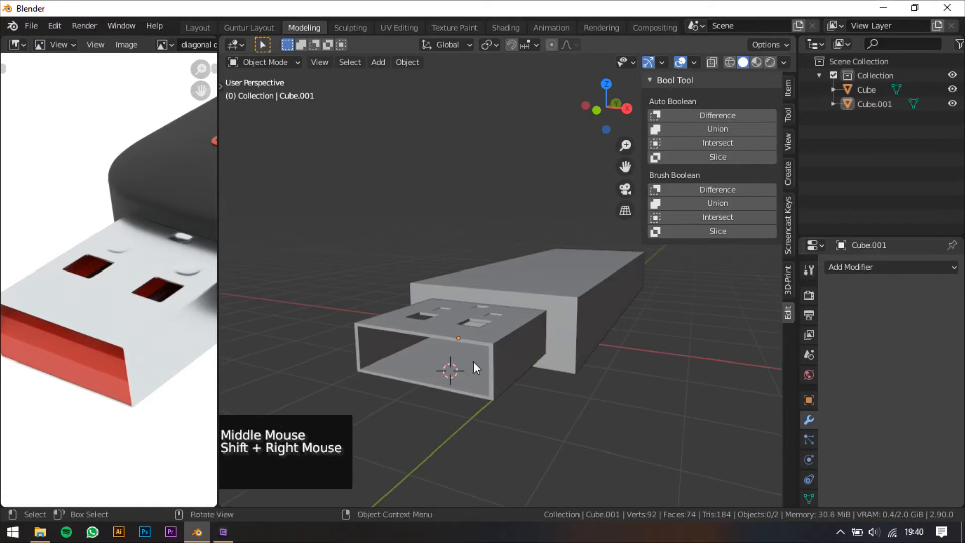
key(shift+a)
click(539, 340)
middle_drag(539, 340, 511, 356)
key(shift+s)
Step: Add a cube at the 3D cursor and scale it down to about half its size
key(shift+a)
mouse_move(484, 232)
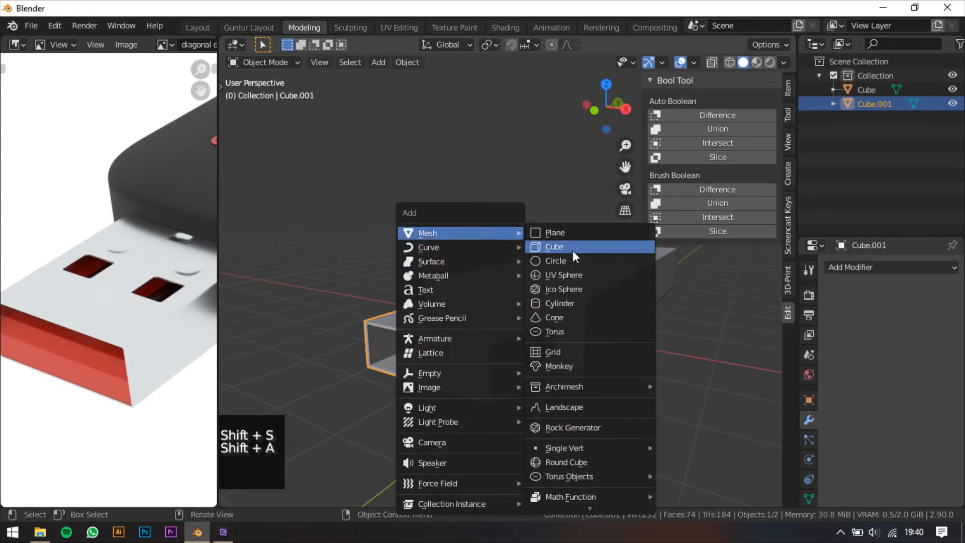
click(572, 248)
shift+middle_drag(572, 248, 580, 299)
key(s)
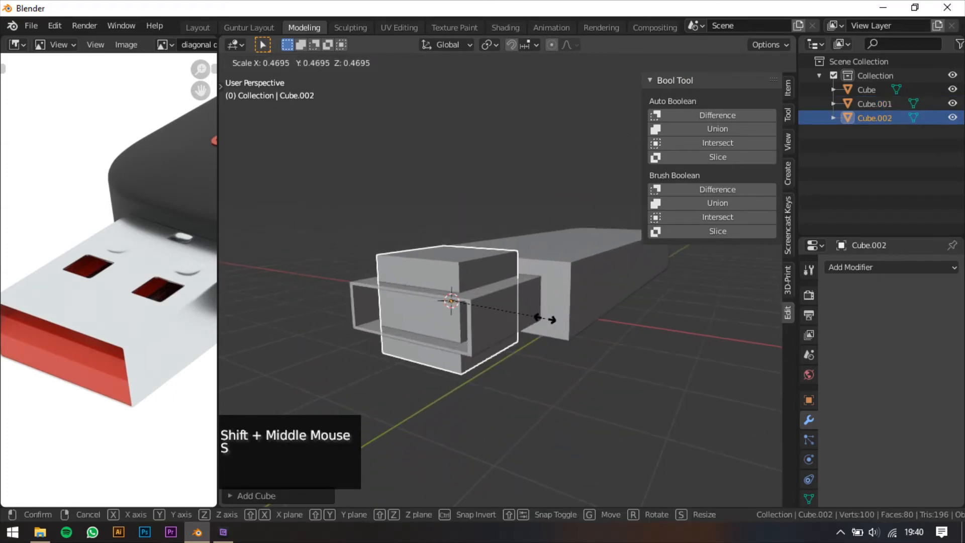
click(552, 313)
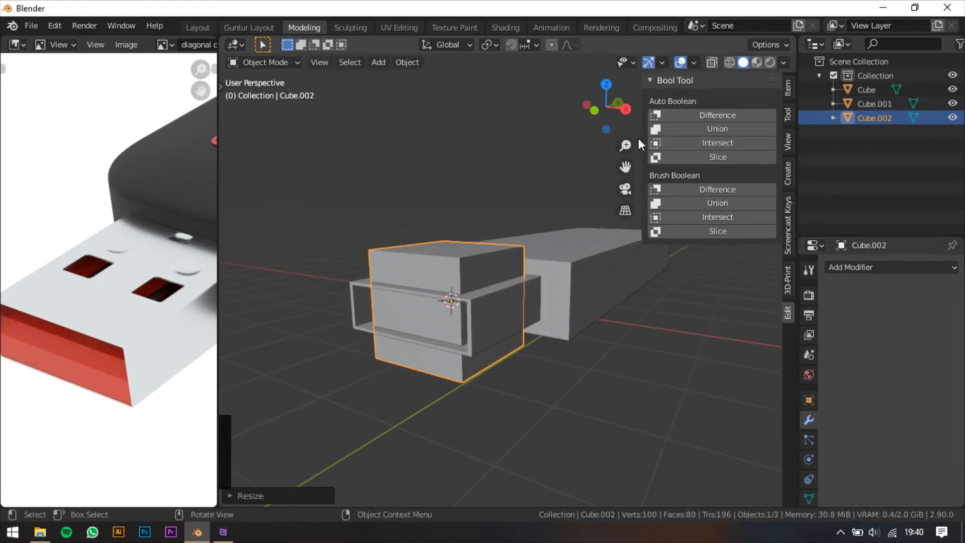
Step: Hide the sidebar and, in the front view, widen the cube along X to span the connector's inner width
drag(641, 133, 770, 109)
click(750, 109)
shift+middle_drag(523, 321, 554, 308)
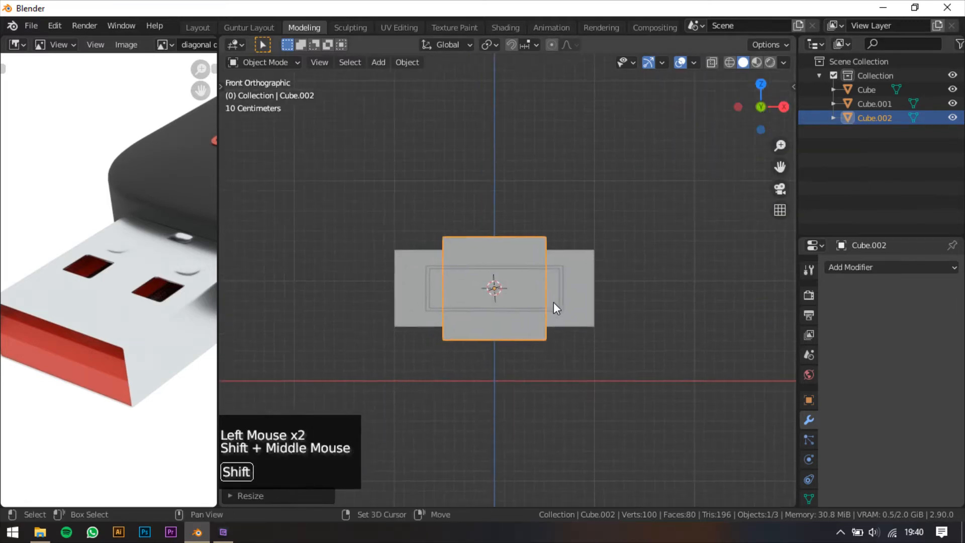
scroll(556, 310, up, 2)
key(s)
key(x)
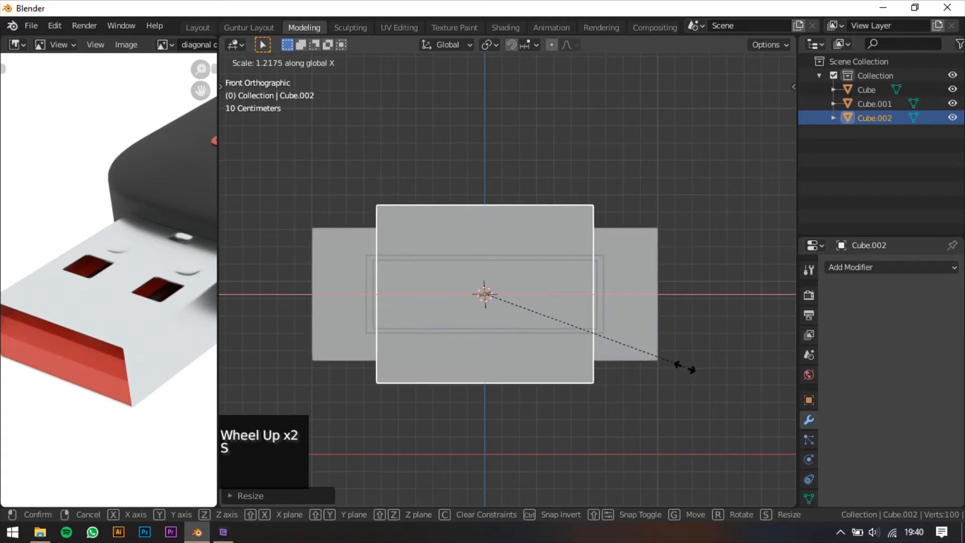
click(691, 371)
Step: Flatten the cube along Z and lower it into the bottom half of the connector's opening
key(s)
key(z)
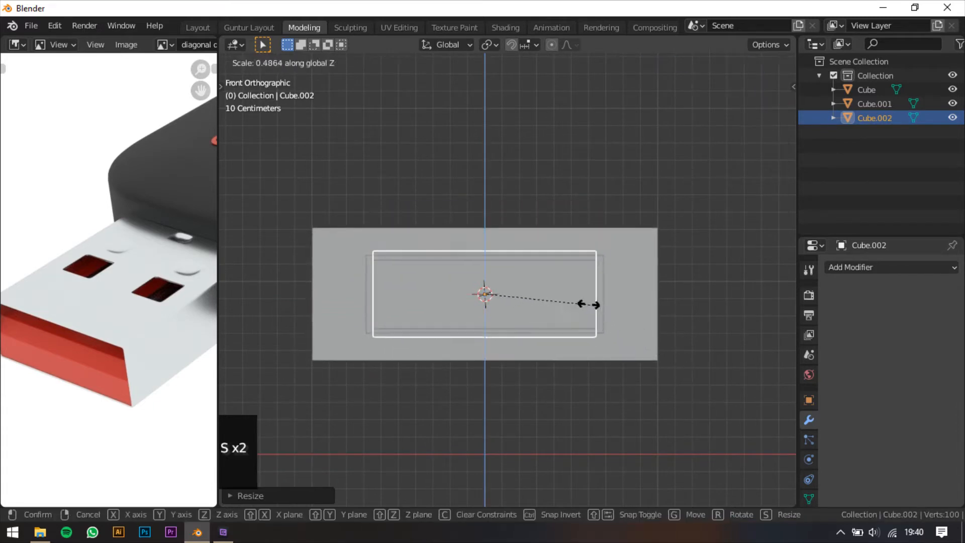
click(524, 285)
key(g)
key(z)
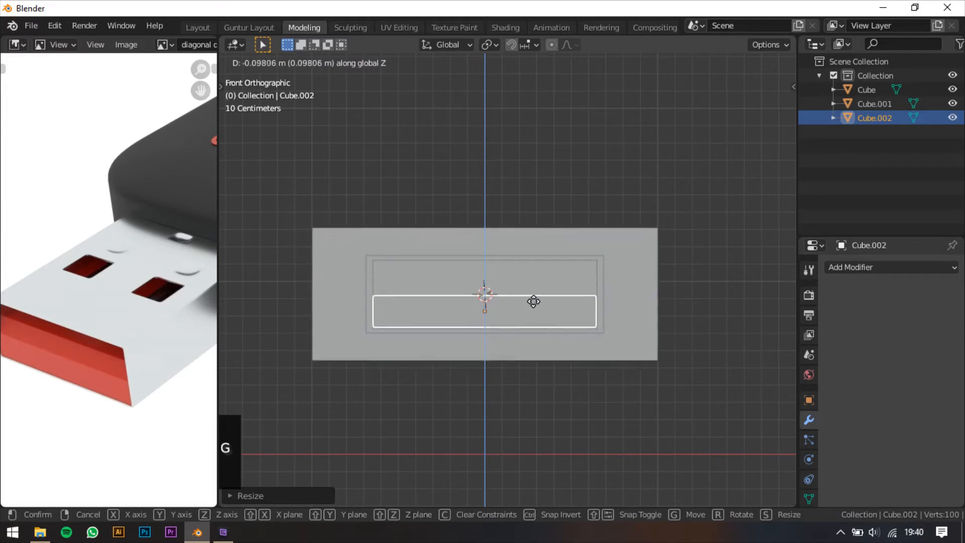
click(536, 304)
Step: In the right view, lengthen the inner block along Y by about 1.15 to reach from the connector's mouth into the body, and deselect it
middle_drag(605, 334, 480, 384)
scroll(561, 355, down, 2)
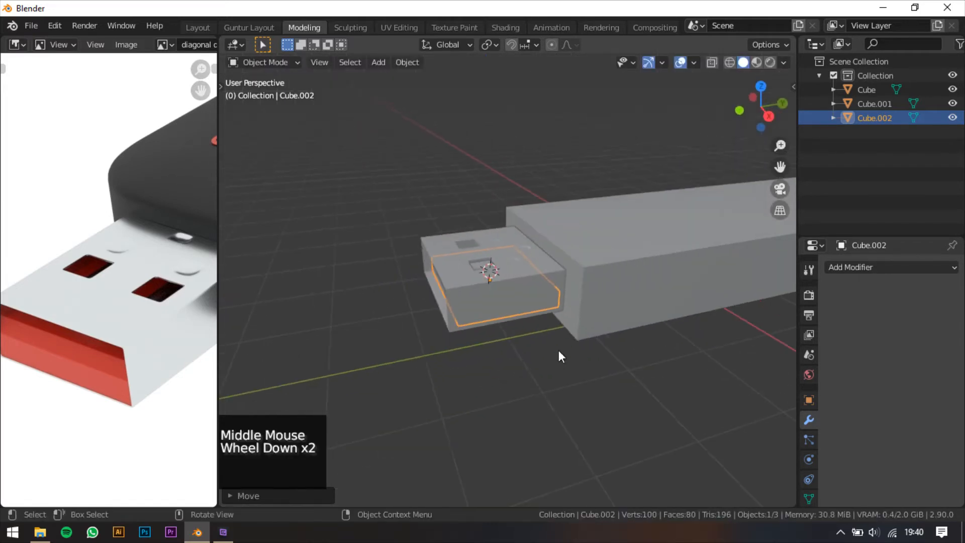
click(767, 117)
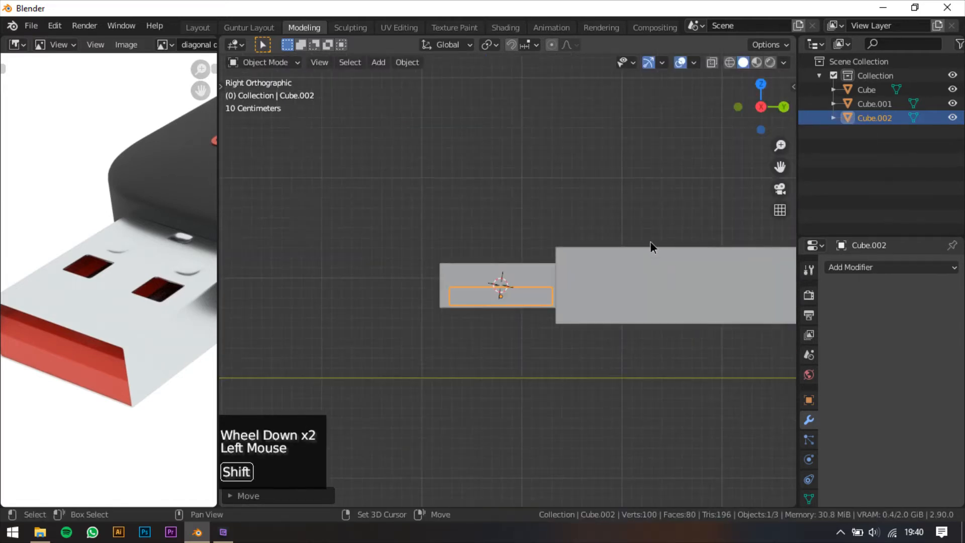
shift+middle_drag(651, 243, 623, 196)
scroll(536, 280, up, 3)
shift+middle_drag(350, 279, 381, 279)
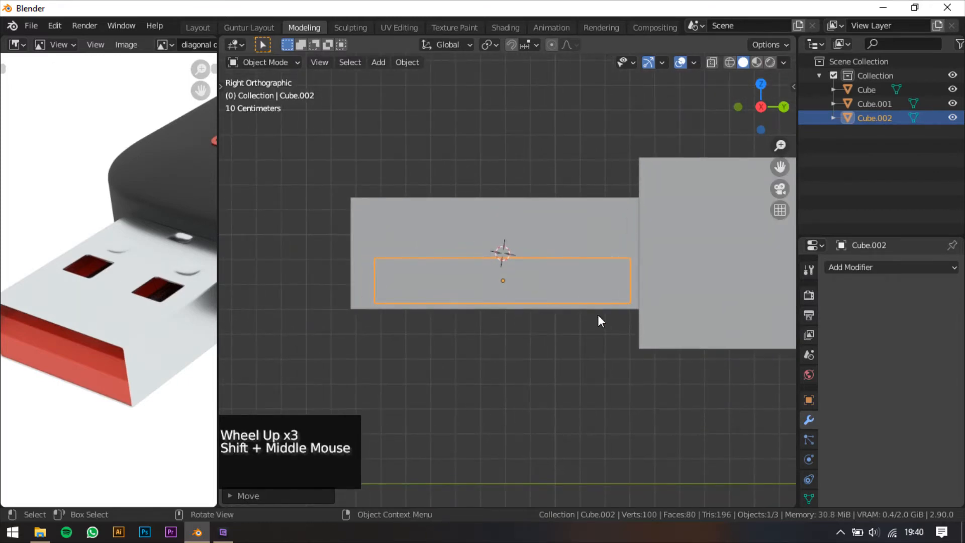
key(s)
key(y)
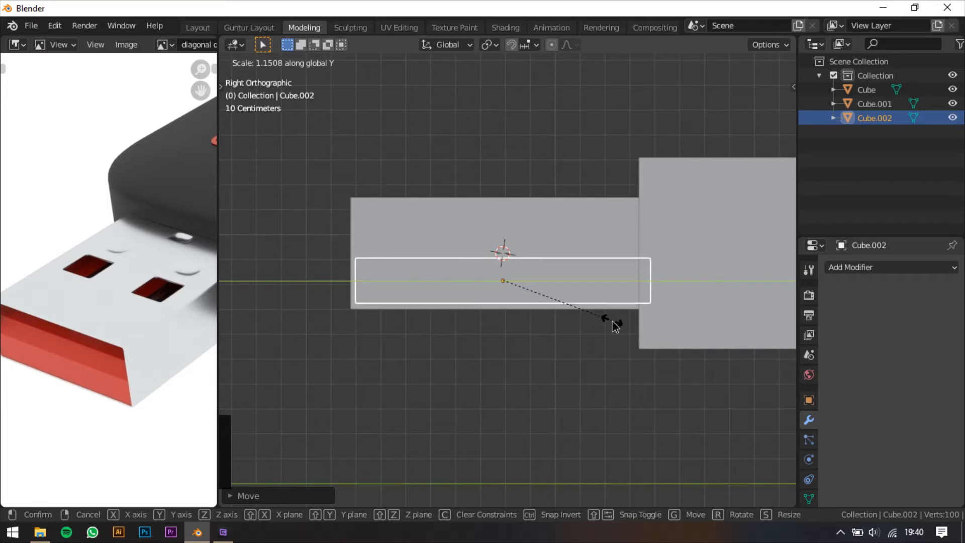
click(614, 326)
middle_drag(563, 322, 593, 345)
shift+scroll(596, 342, down, 1)
click(593, 346)
Step: Open the reference image usb depan.jpg from the FLASHDISK folder and examine the contacts inside the connector
scroll(503, 317, down, 2)
middle_drag(442, 297, 507, 311)
scroll(96, 296, down, 3)
middle_drag(125, 293, 151, 281)
scroll(133, 279, up, 1)
scroll(151, 281, up, 1)
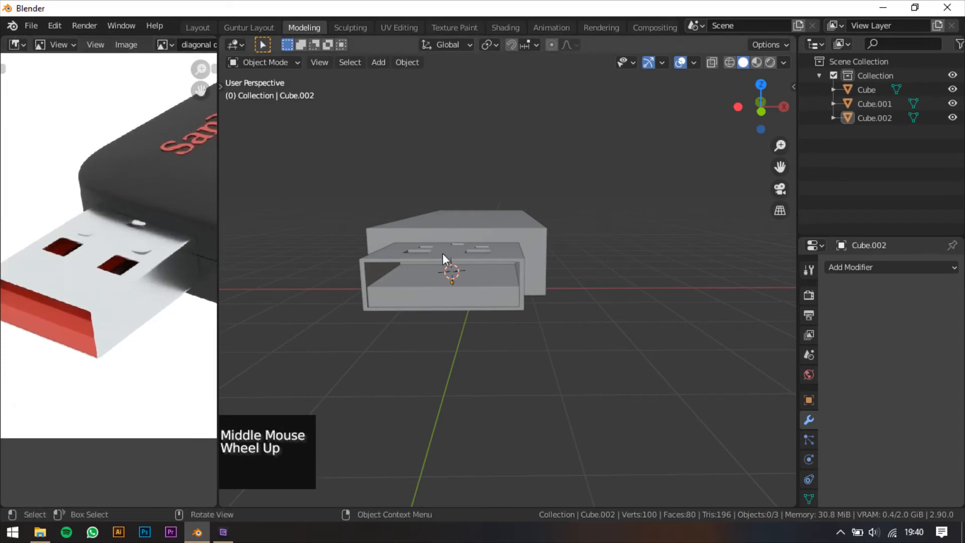
shift+middle_drag(442, 253, 471, 294)
scroll(467, 296, up, 2)
click(41, 532)
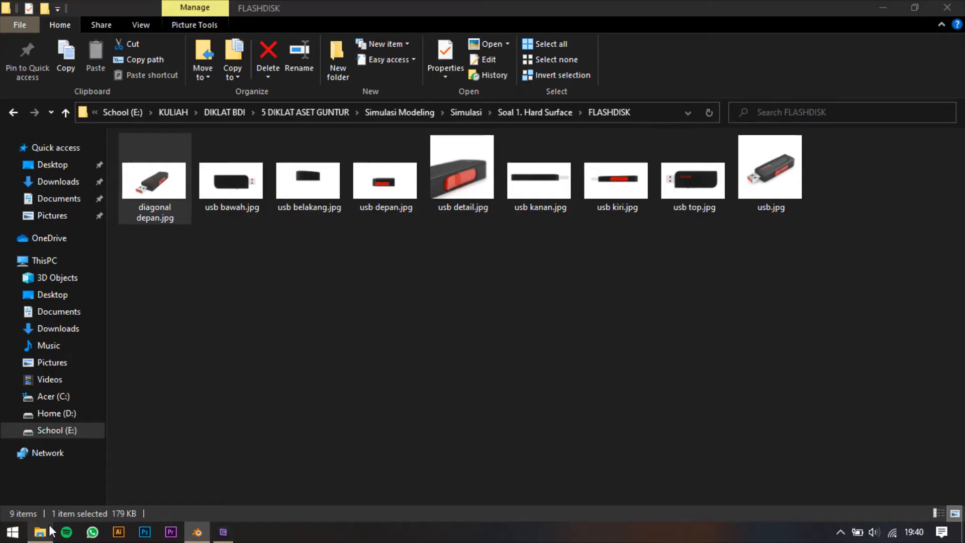
double_click(392, 193)
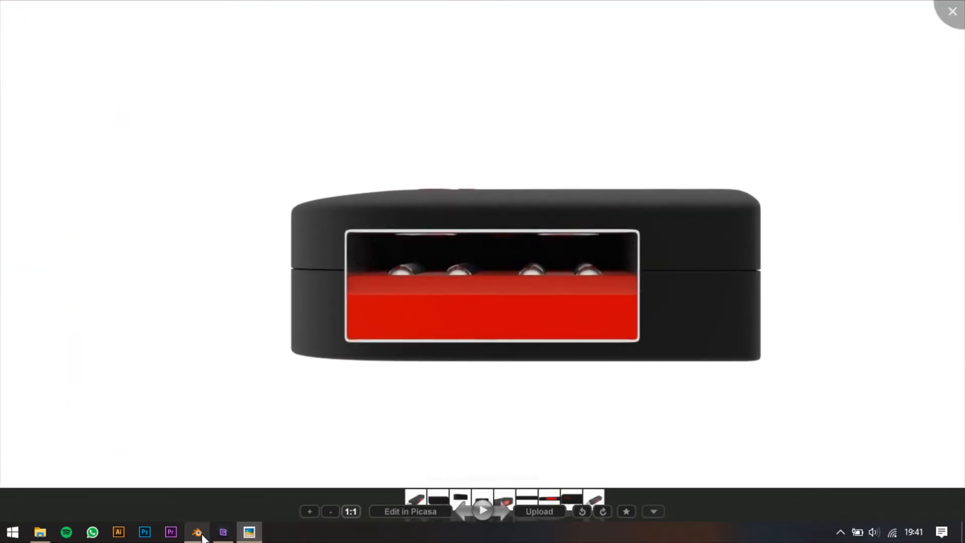
Step: Return to Blender, add a cylinder at the 3D cursor and scale it into a thin rod elongated along Z
click(202, 536)
key(shift+a)
mouse_move(446, 234)
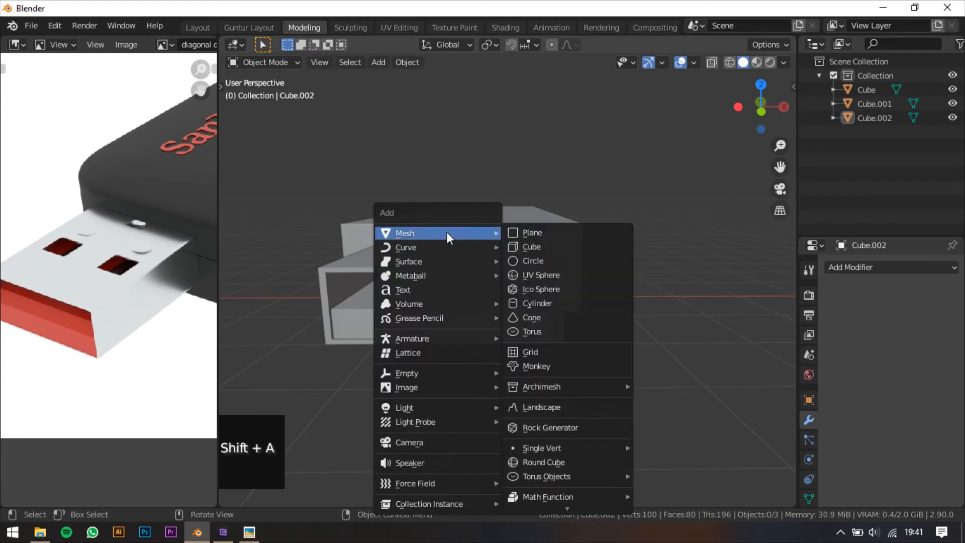
click(538, 300)
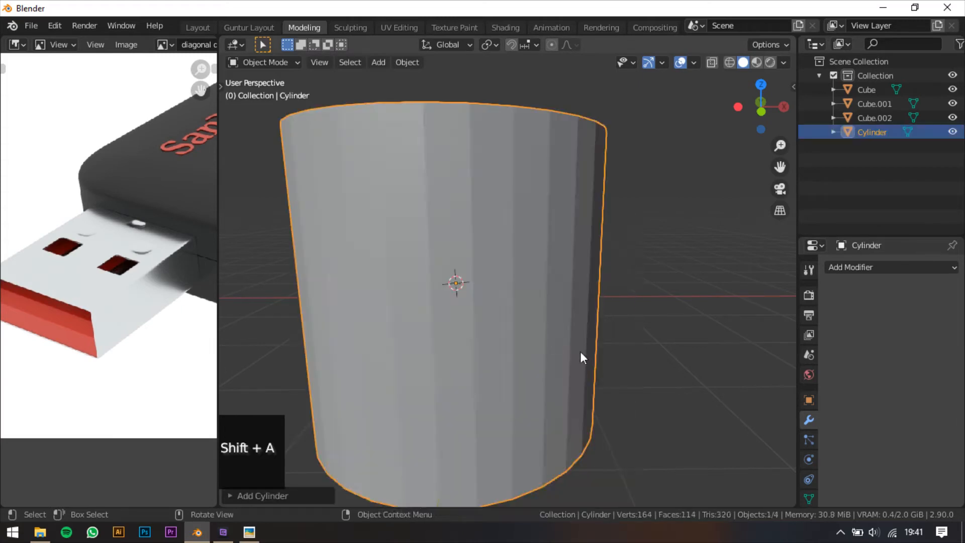
shift+middle_drag(582, 355, 702, 364)
key(s)
key(z)
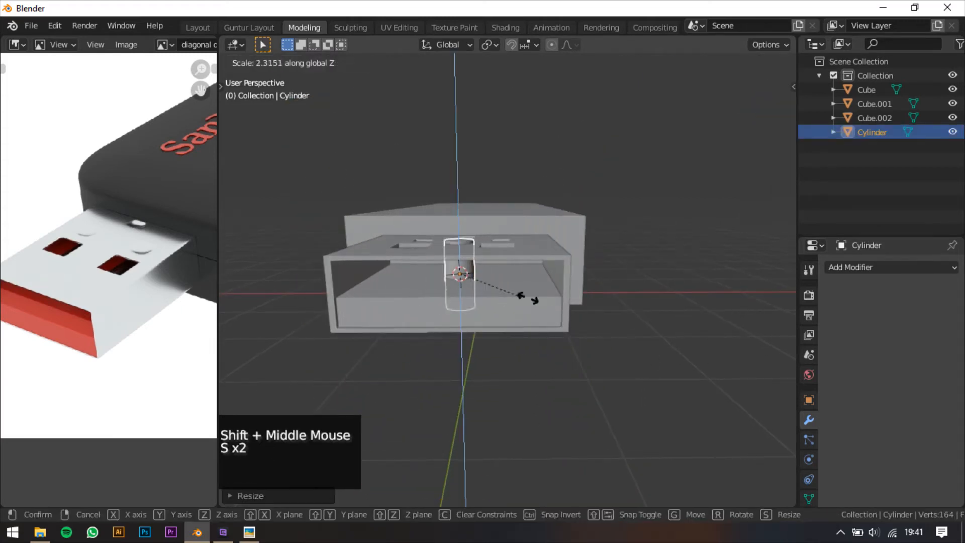
click(686, 323)
key(s)
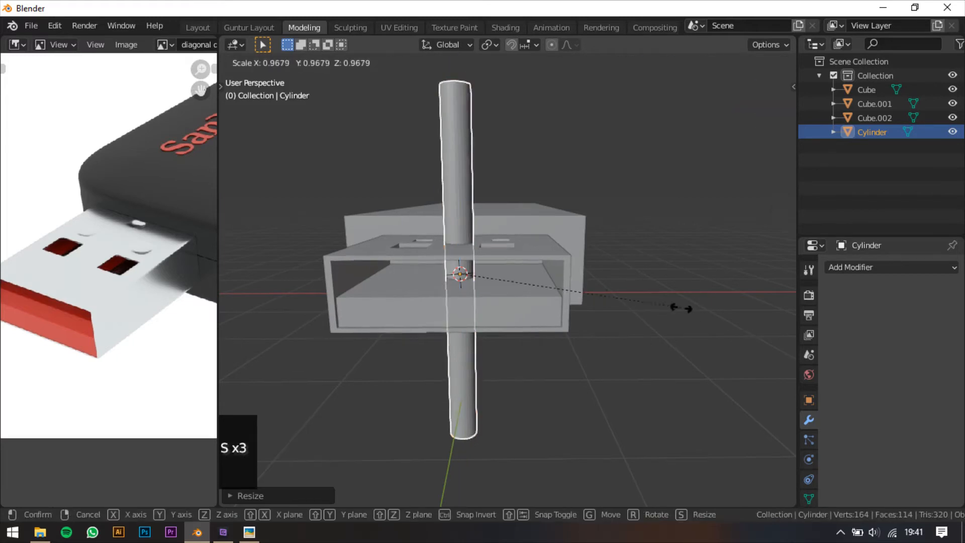
click(536, 283)
middle_drag(532, 276, 444, 251)
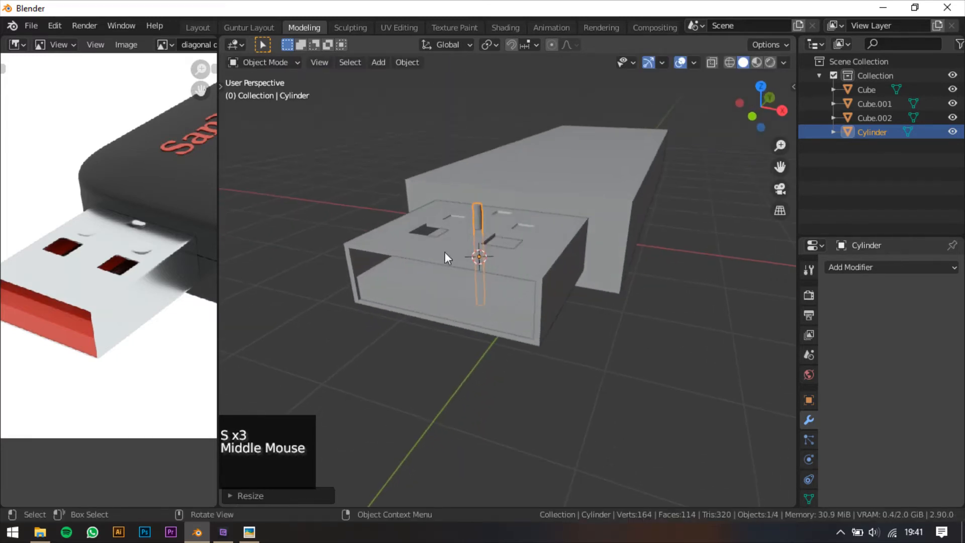
Step: Rotate the thin cylinder 90° about X so it lies along the connector's length
middle_drag(519, 282, 580, 308)
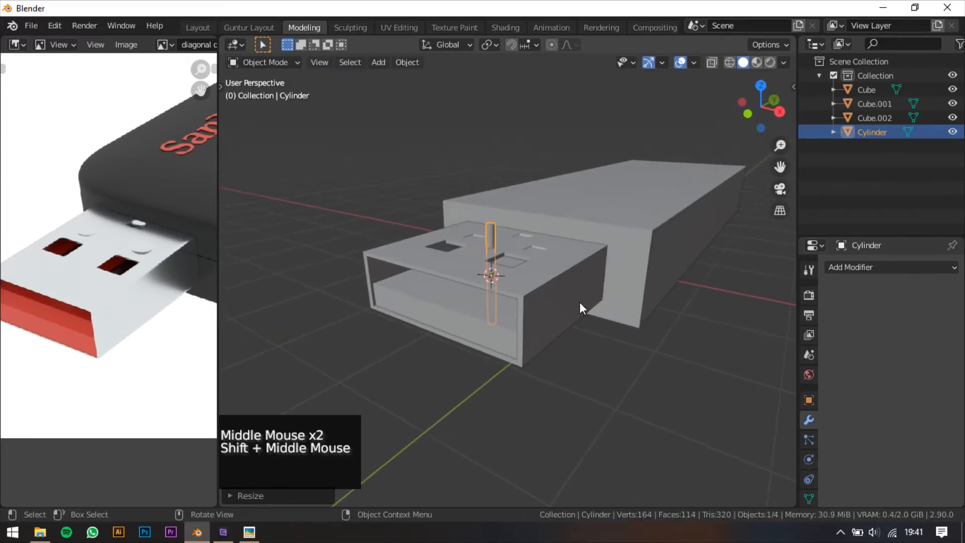
key(r)
key(x)
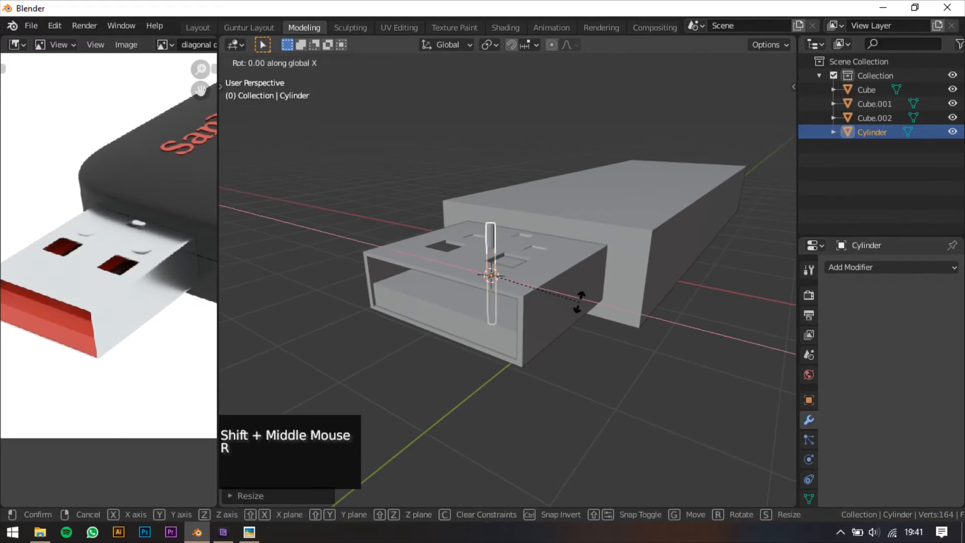
key(0)
key(Return)
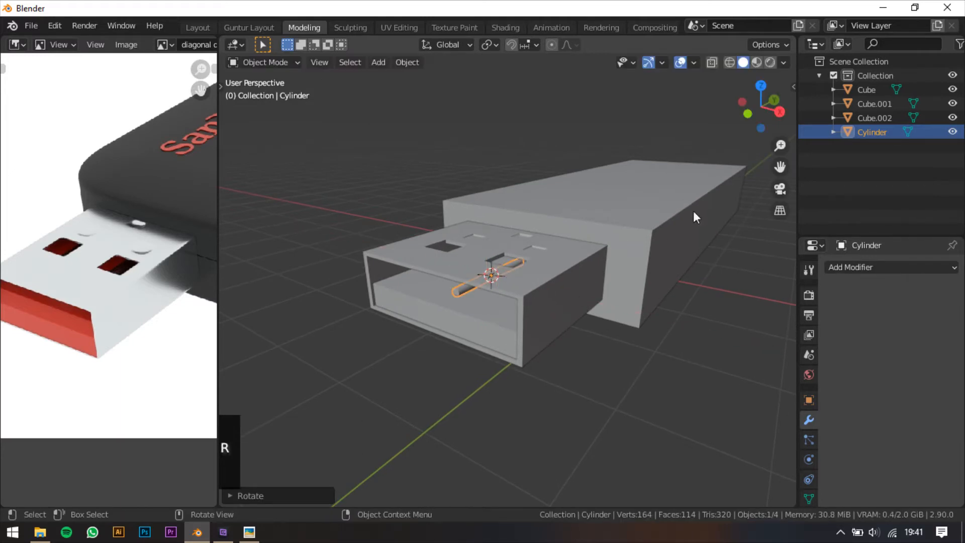
Step: In the front view, move the cylinder near the left side of the inner block, half sunk into its upper face
click(749, 114)
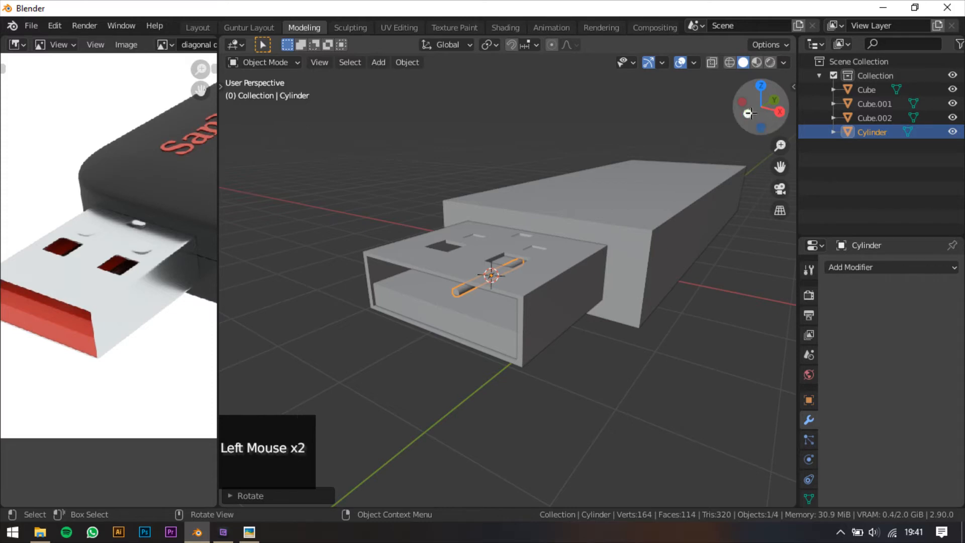
click(750, 113)
shift+middle_drag(555, 289, 625, 300)
scroll(564, 291, up, 3)
scroll(576, 298, up, 3)
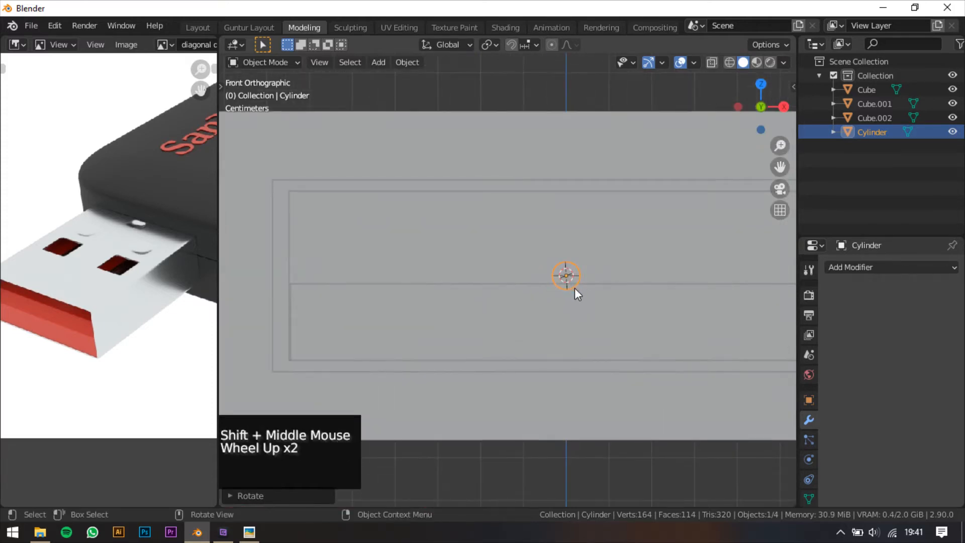
key(g)
click(410, 298)
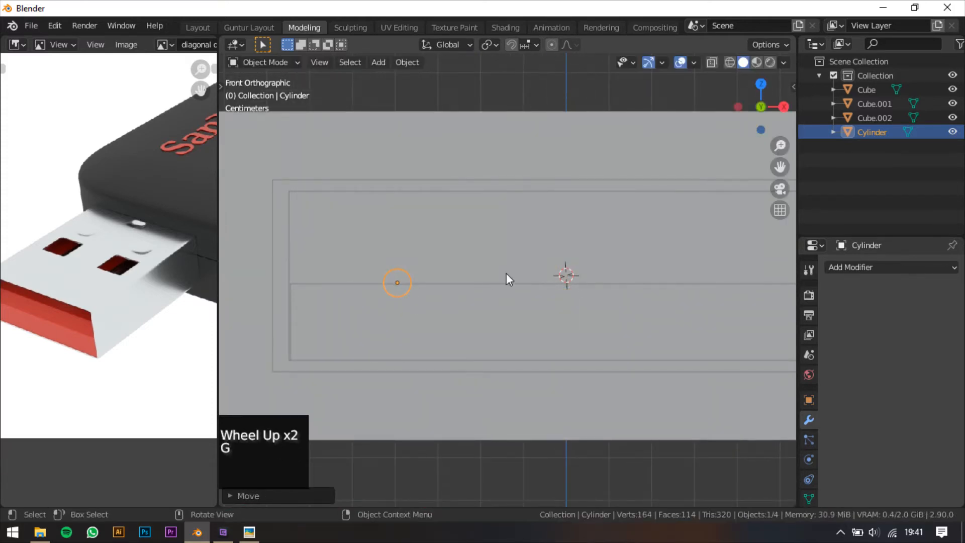
Step: Duplicate the cylinder three times and spread the copies across the inner block to form four contact pins
middle_drag(506, 276, 498, 251)
scroll(500, 306, down, 4)
scroll(491, 256, down, 2)
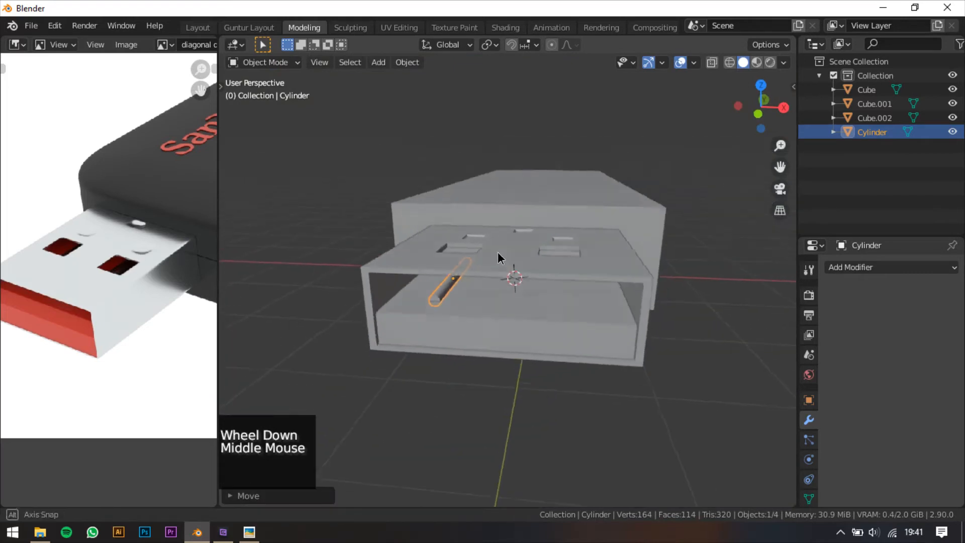
scroll(527, 308, up, 2)
key(shift+d)
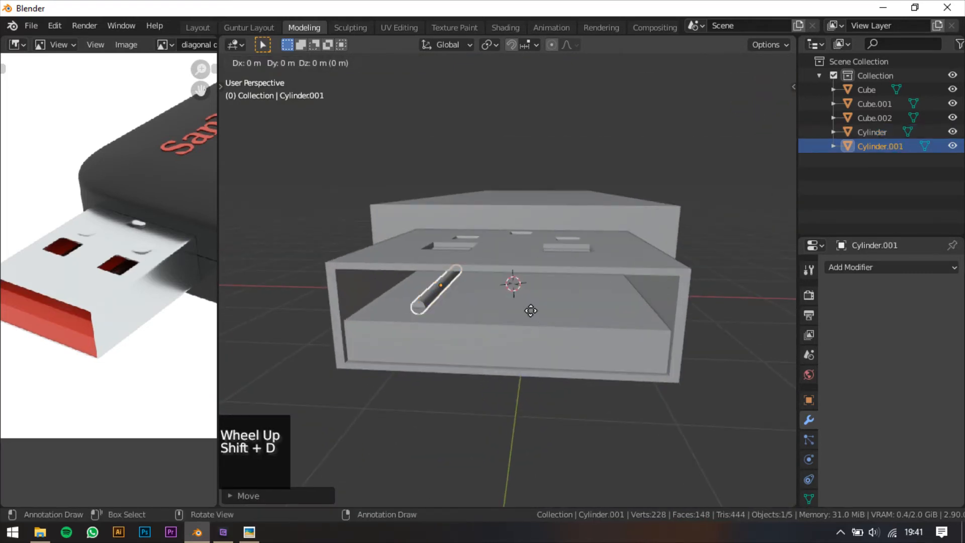
click(580, 342)
key(shift+d)
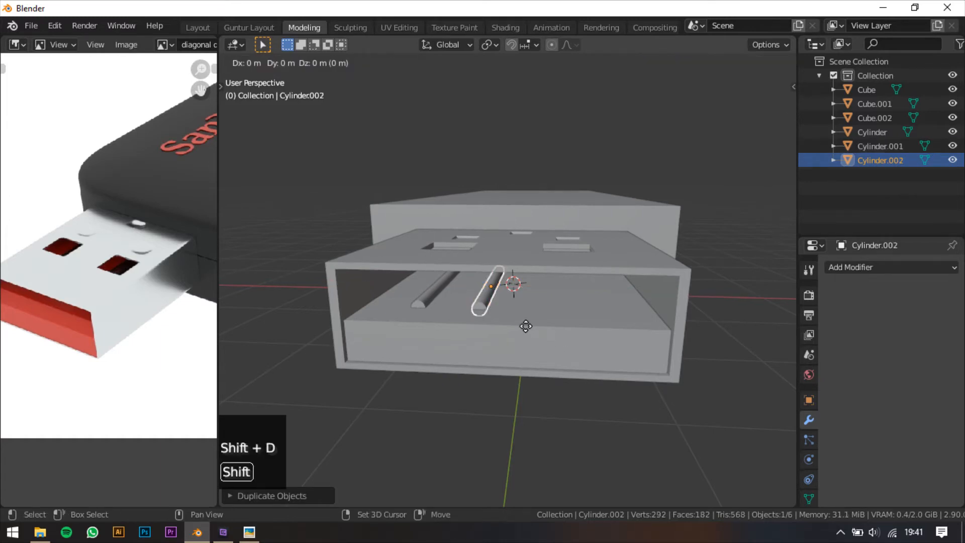
click(582, 359)
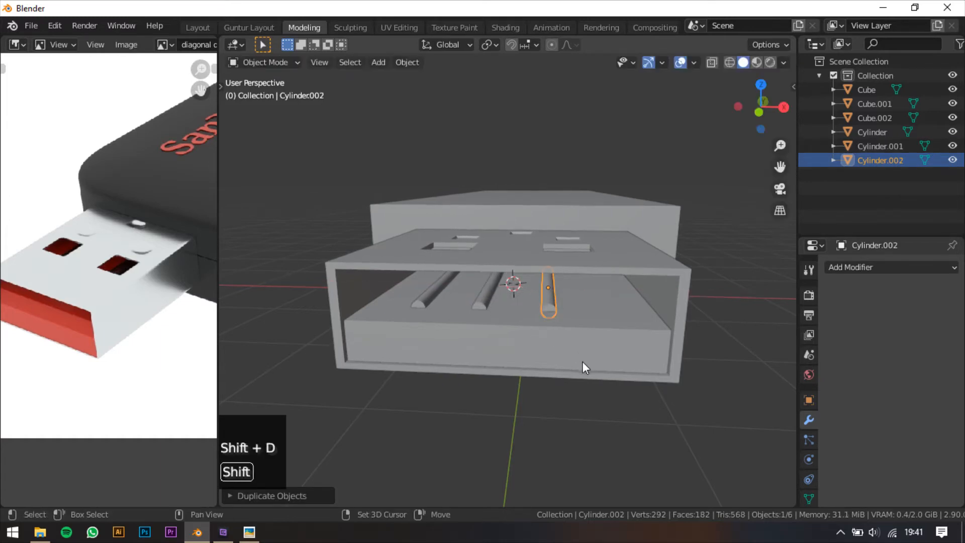
key(shift+d)
click(628, 394)
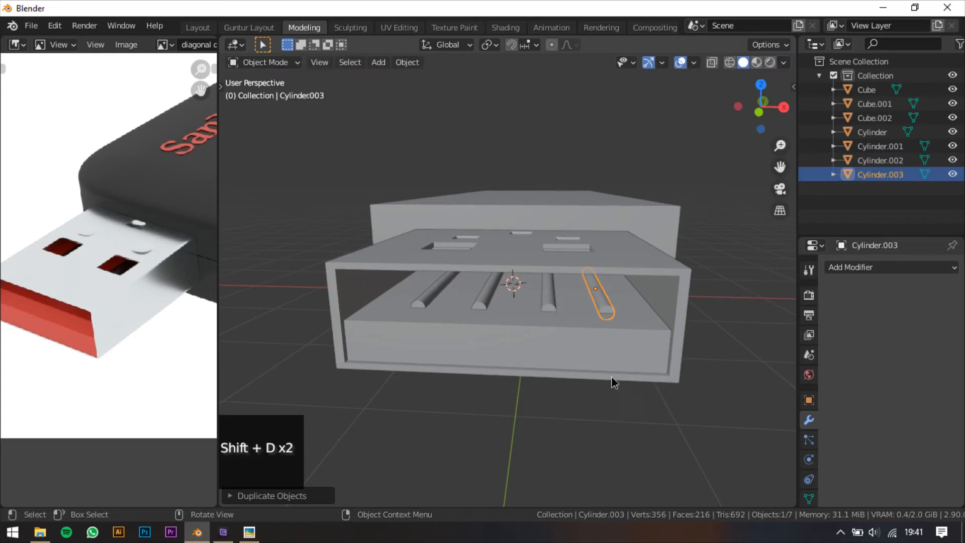
middle_drag(612, 376, 573, 400)
scroll(631, 316, down, 2)
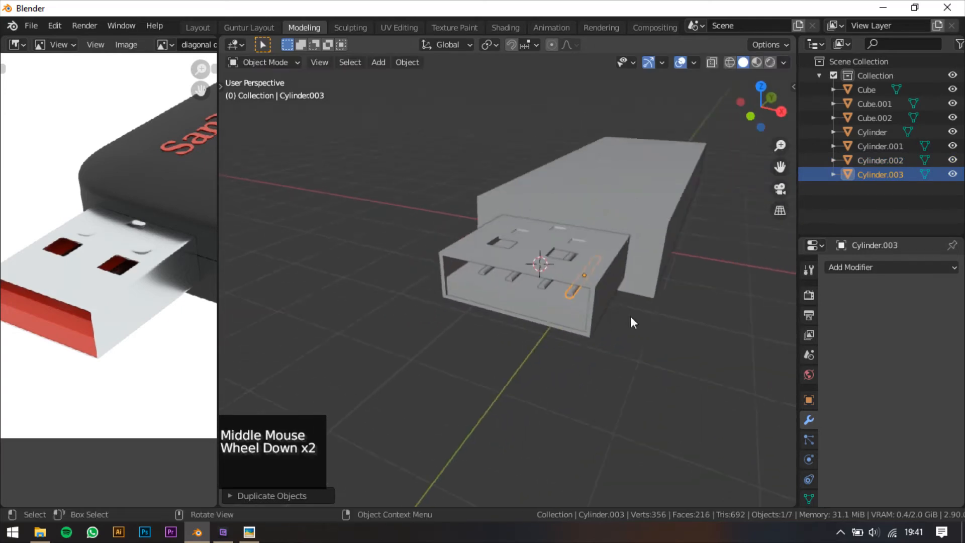
scroll(146, 273, down, 1)
shift+middle_drag(512, 231, 404, 287)
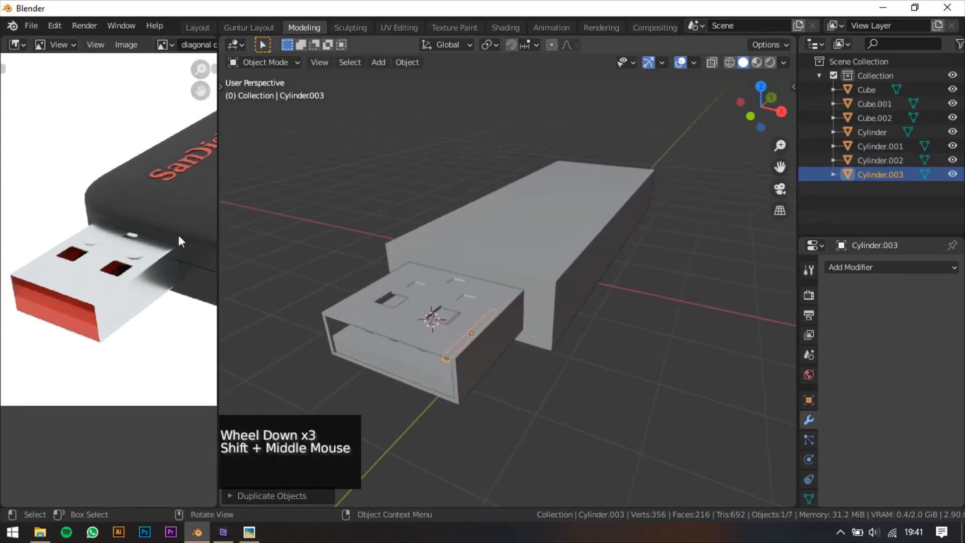
Step: Select the USB drive's main body and compare its shape with the diagonal reference image
scroll(150, 223, down, 1)
middle_drag(150, 223, 136, 274)
middle_drag(553, 282, 618, 286)
scroll(586, 276, up, 1)
click(619, 297)
scroll(615, 283, up, 2)
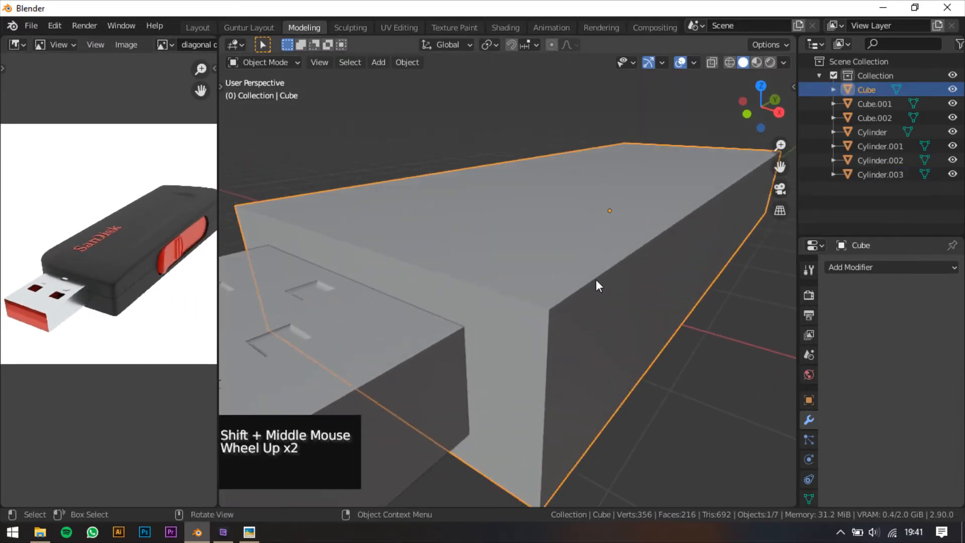
middle_drag(162, 259, 143, 275)
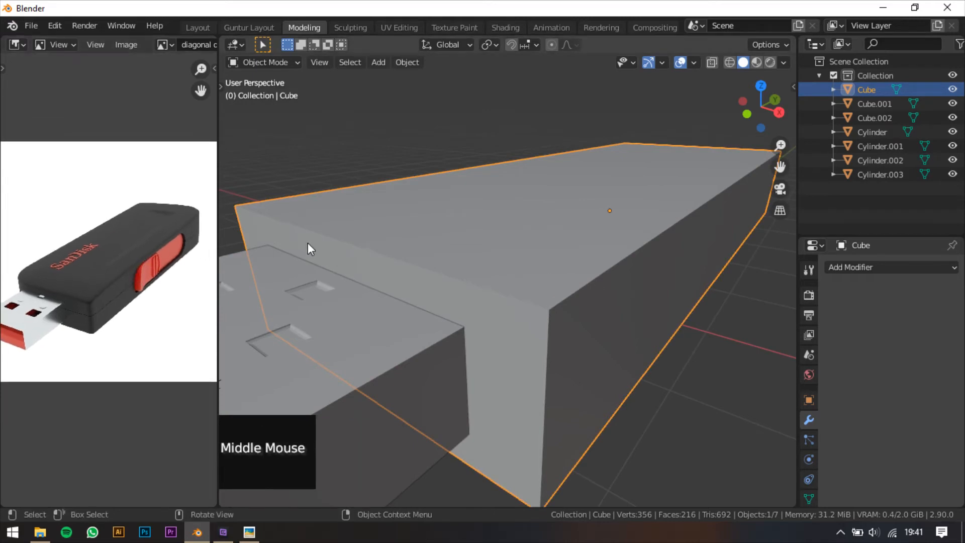
shift+middle_drag(664, 222, 621, 245)
scroll(173, 254, down, 1)
middle_drag(450, 265, 458, 291)
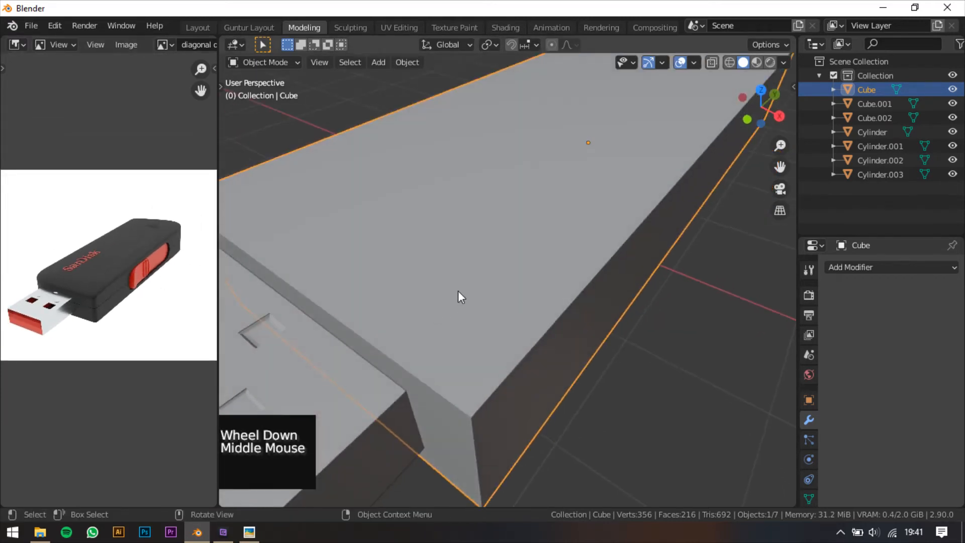
scroll(465, 291, down, 2)
middle_drag(522, 298, 595, 287)
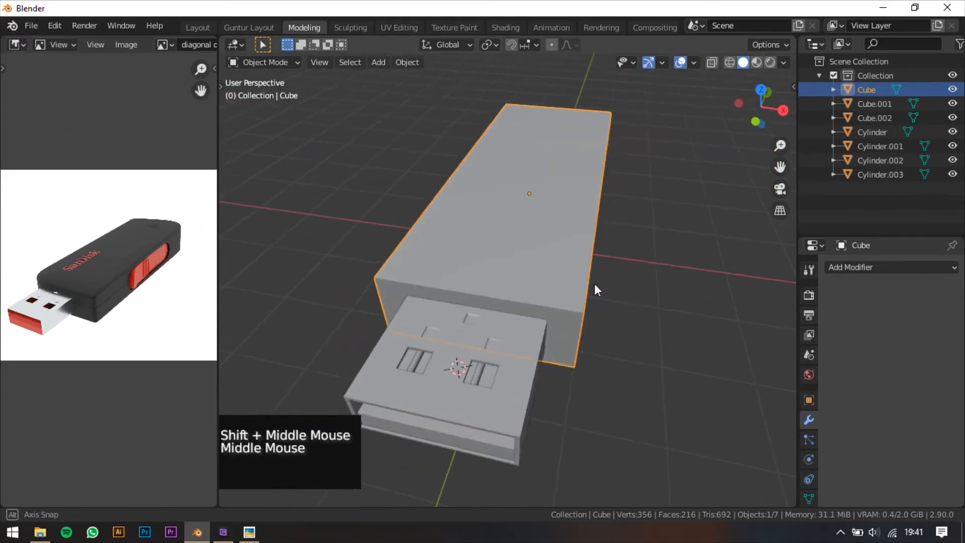
Step: Enter Edit Mode on the main body and view it alongside the back end of the casing in the reference image
click(267, 61)
click(263, 94)
middle_drag(472, 236, 504, 219)
scroll(60, 273, up, 1)
middle_drag(60, 273, 176, 282)
scroll(68, 312, up, 1)
scroll(206, 256, down, 1)
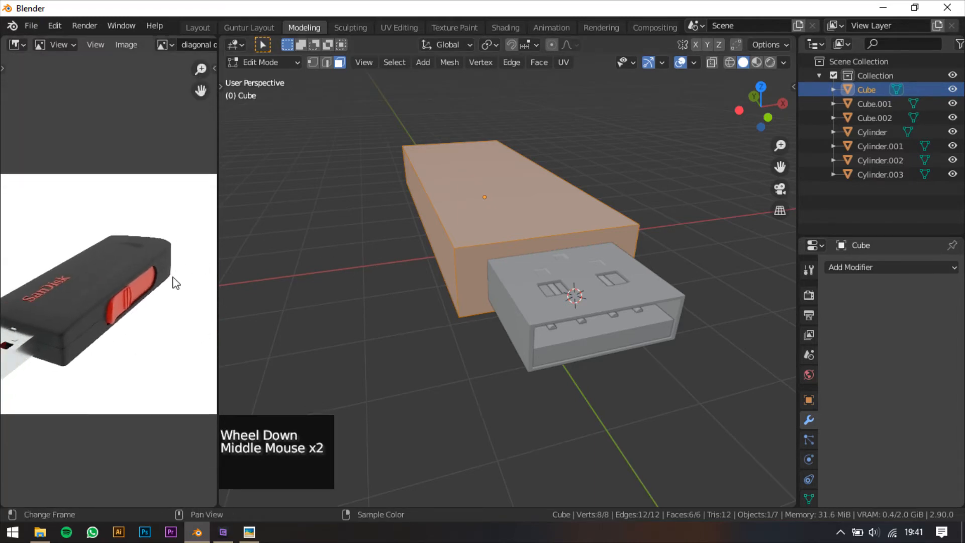
Step: Open usb top.jpg from the FLASHDISK folder and examine the rounded corners of the casing
click(53, 533)
click(385, 385)
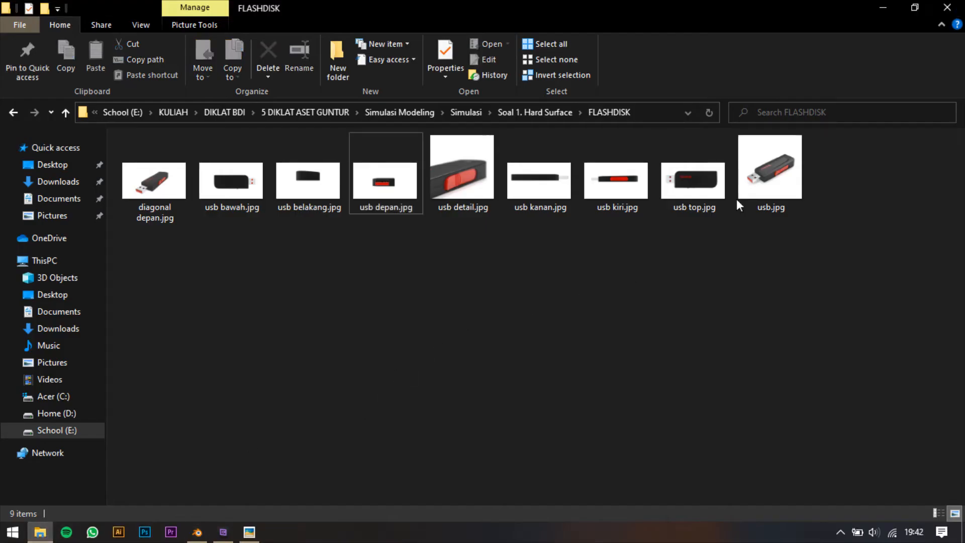
double_click(716, 209)
scroll(297, 166, up, 5)
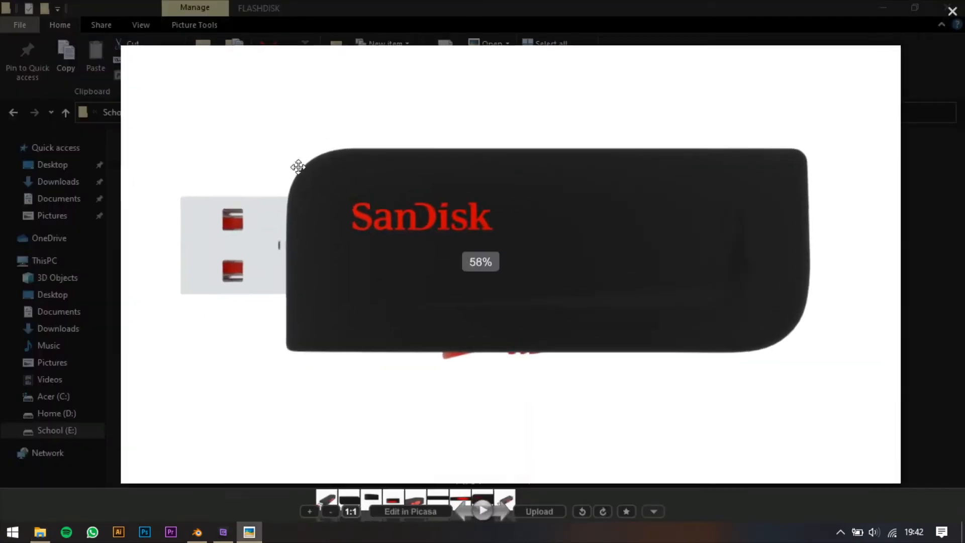
drag(797, 259, 462, 227)
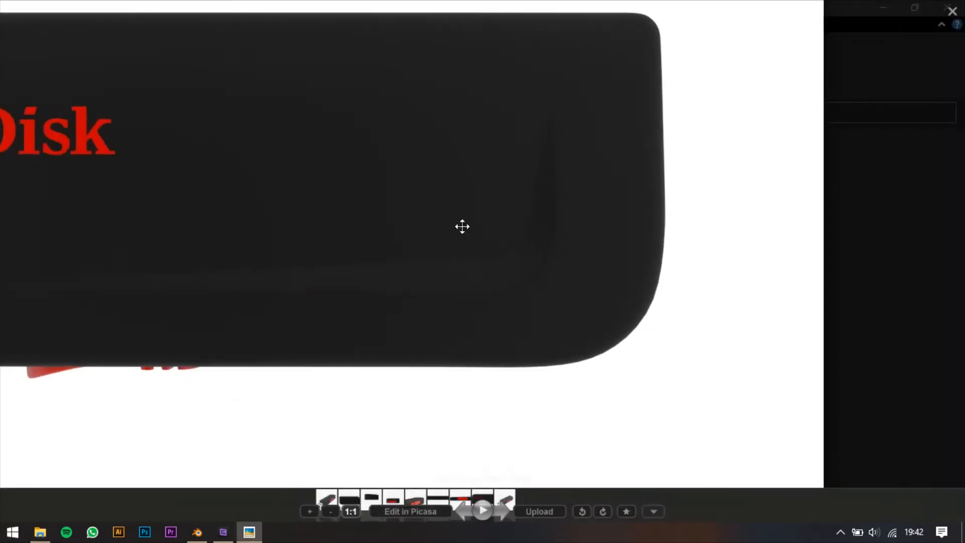
scroll(424, 282, down, 5)
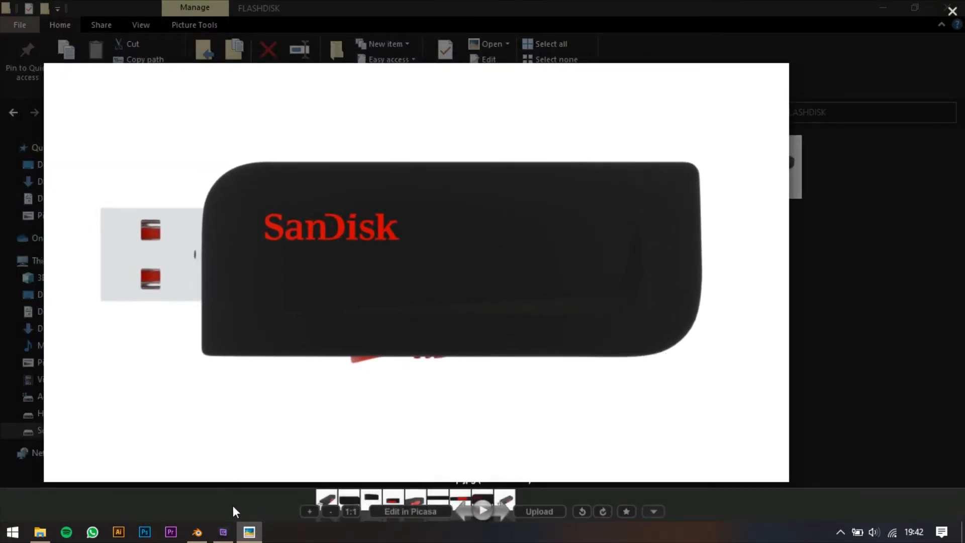
Step: Return to Blender and, in edge selection, select the body's two diagonally opposite vertical corner edges, one at the front and one at the back
click(198, 533)
shift+middle_drag(534, 291, 514, 311)
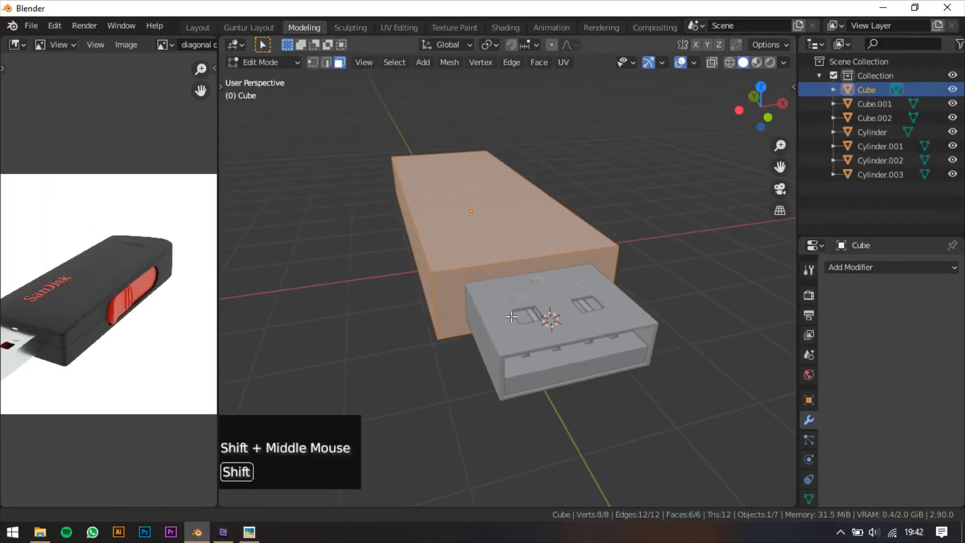
middle_drag(520, 232, 403, 235)
shift+middle_drag(452, 241, 419, 259)
middle_drag(499, 259, 568, 262)
click(455, 318)
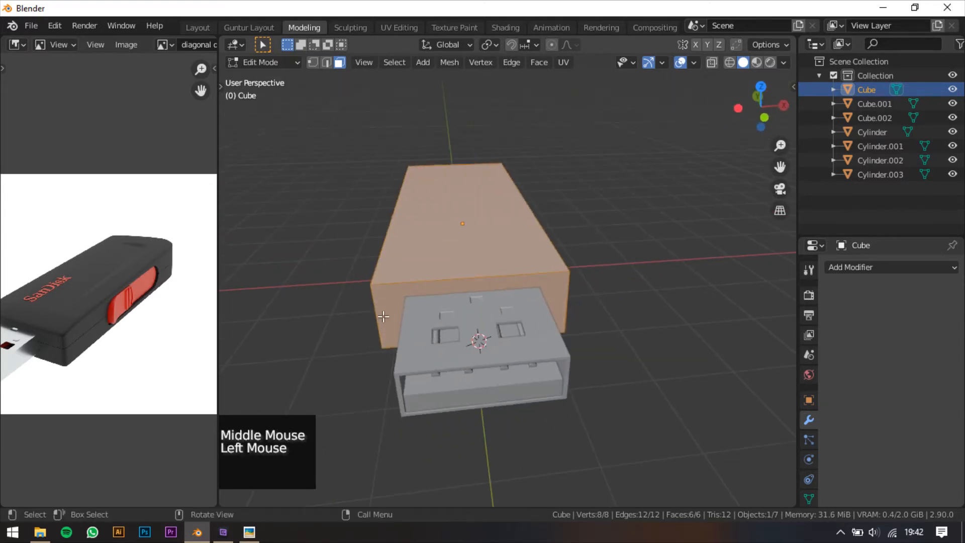
click(326, 62)
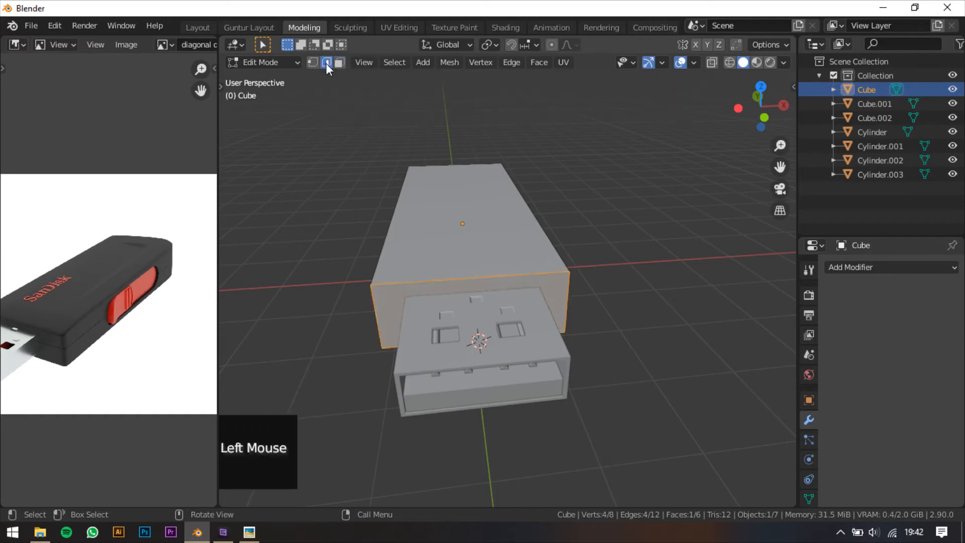
click(373, 316)
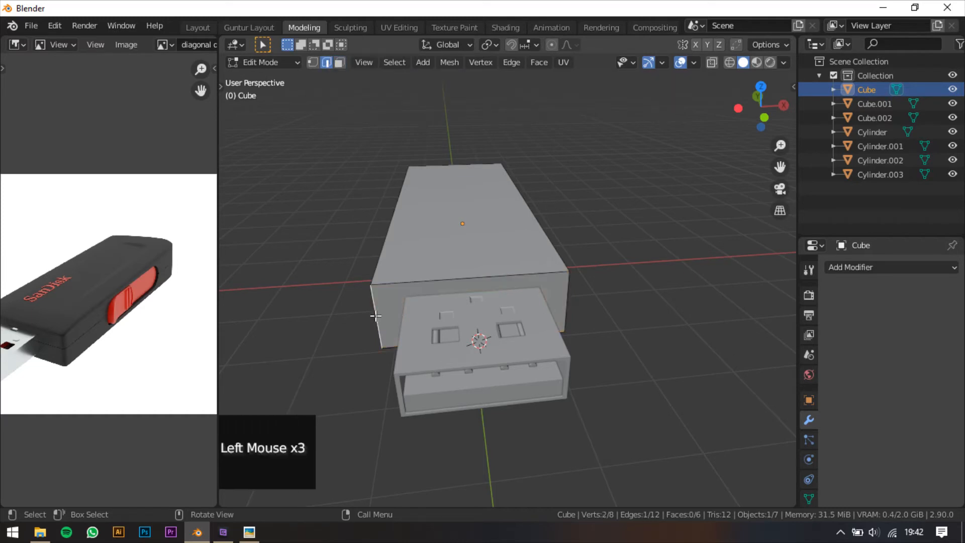
middle_drag(520, 271, 445, 267)
shift+middle_drag(668, 322, 467, 261)
middle_drag(633, 275, 592, 281)
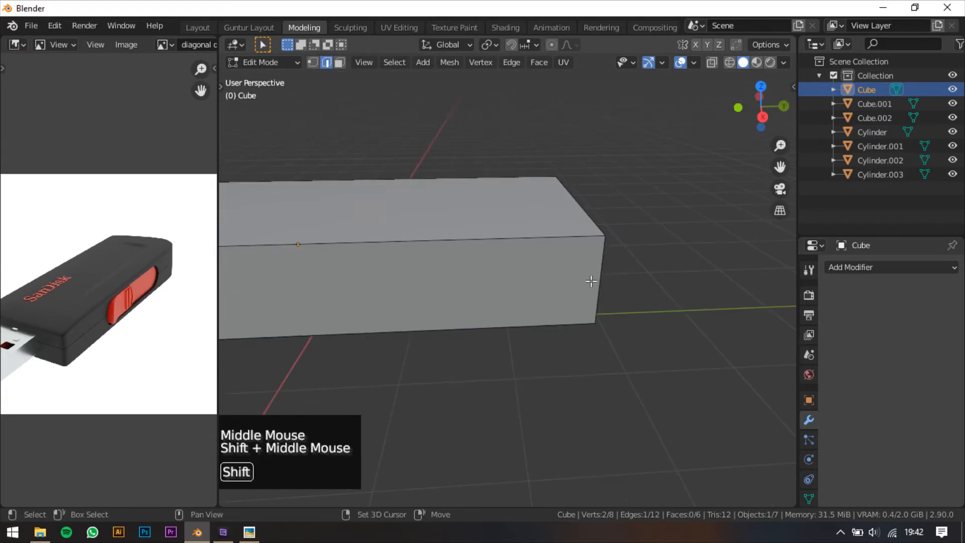
scroll(535, 284, down, 3)
middle_drag(509, 300, 528, 341)
shift+middle_drag(395, 282, 489, 239)
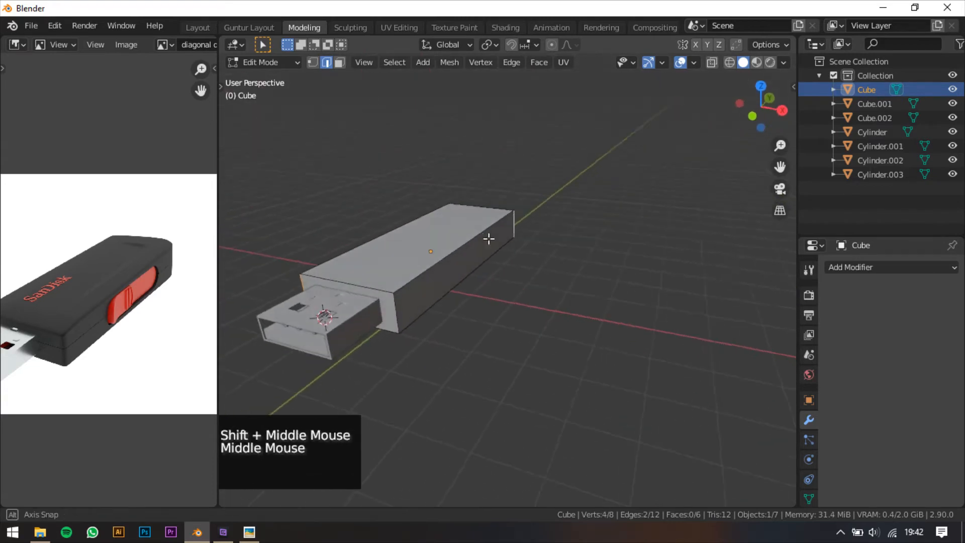
Step: Try to bevel the two selected corner edges with 10 segments
shift+middle_drag(509, 271, 468, 322)
shift+middle_drag(467, 336, 570, 329)
scroll(570, 329, up, 2)
middle_drag(573, 331, 614, 348)
key(ctrl+b)
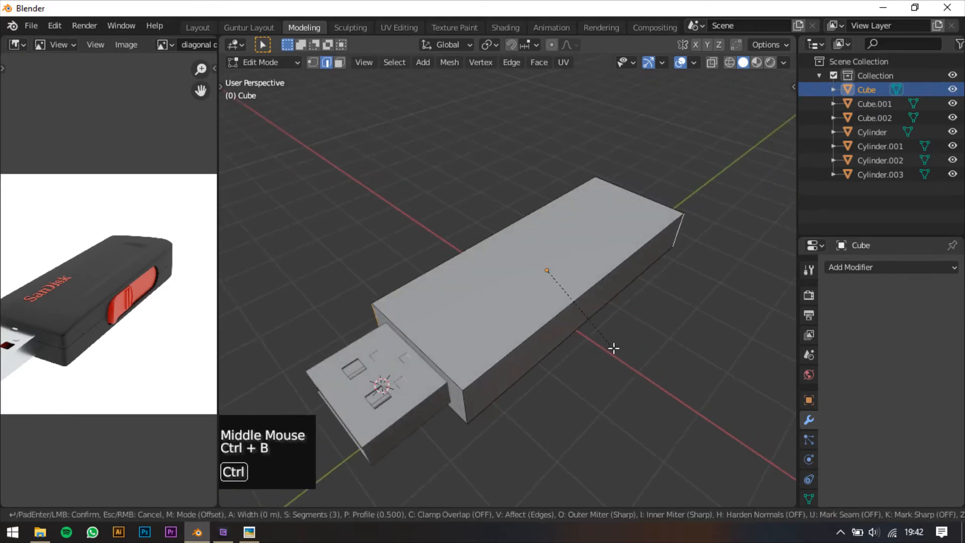
scroll(663, 396, up, 7)
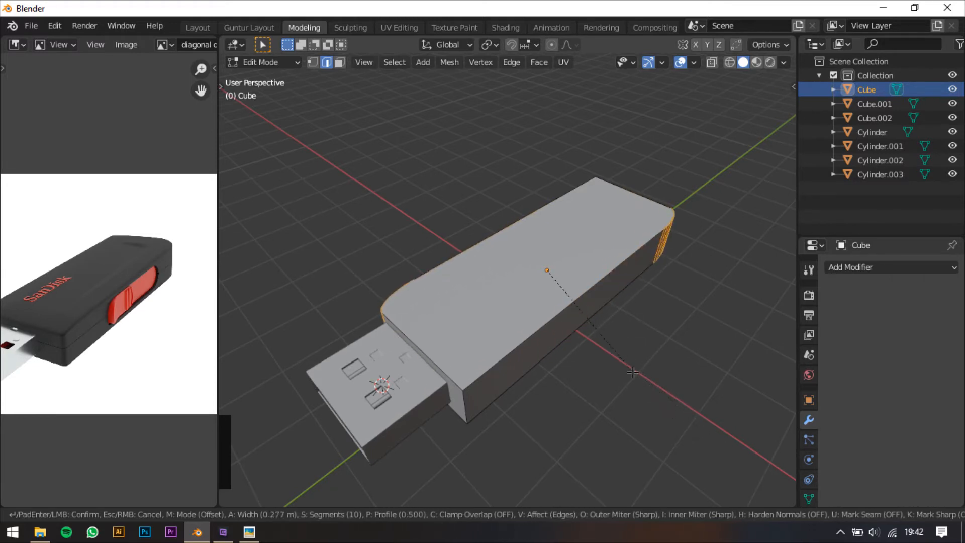
key(Escape)
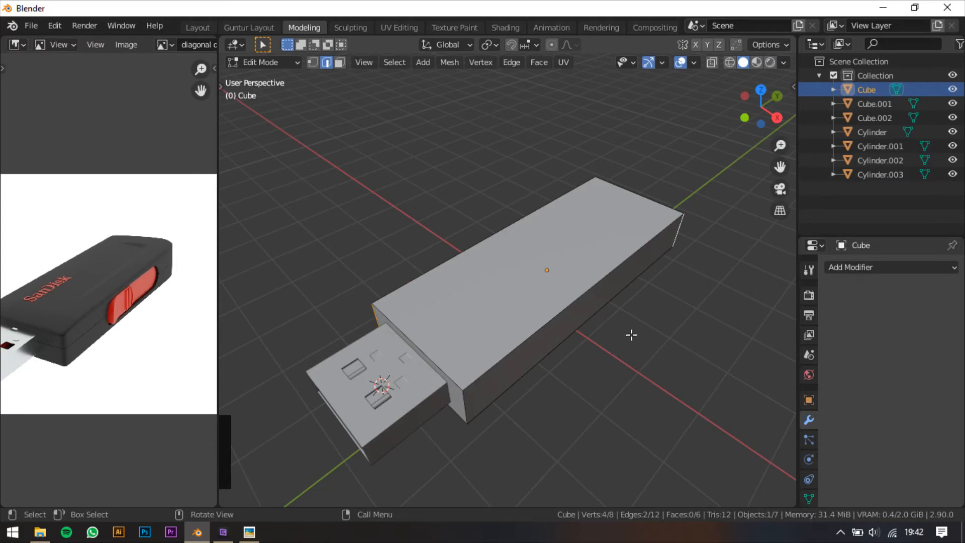
key(ctrl+b)
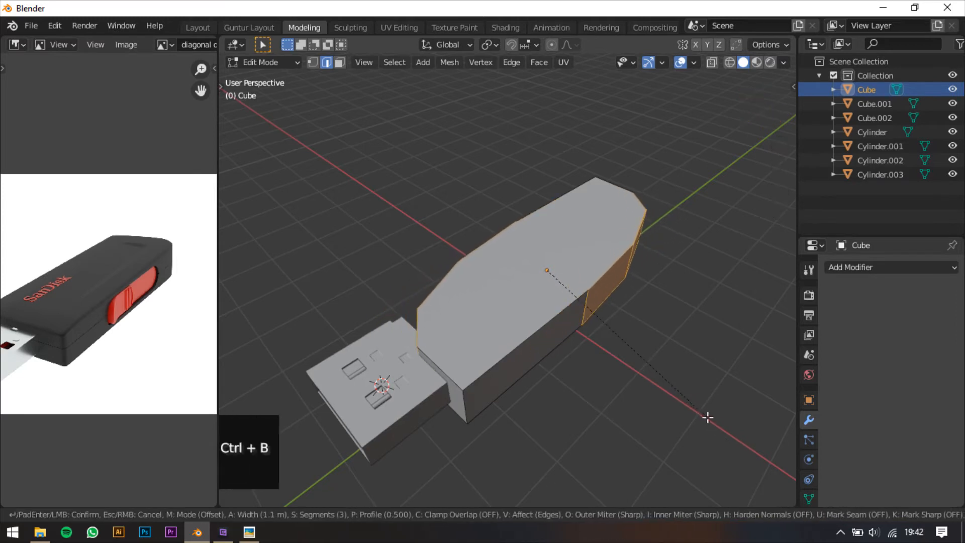
scroll(704, 418, up, 7)
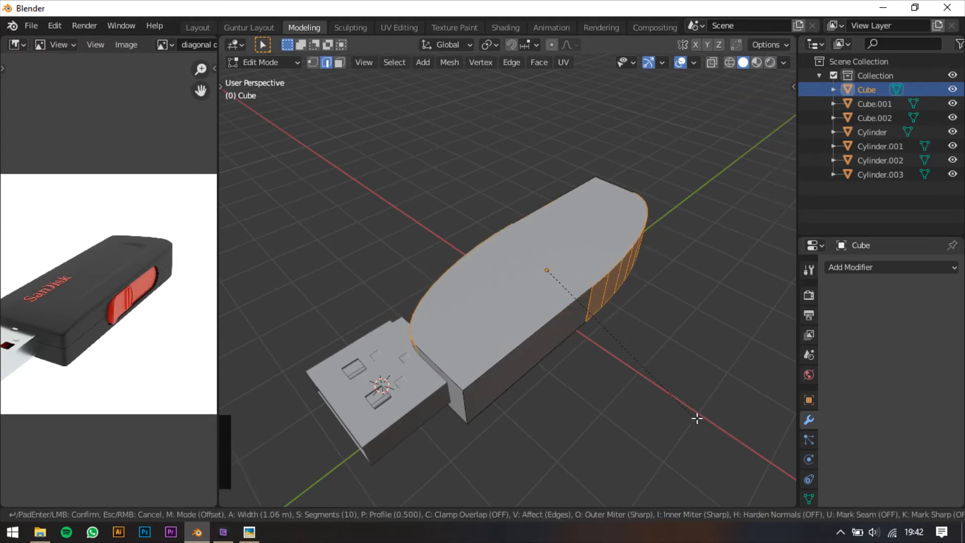
key(Escape)
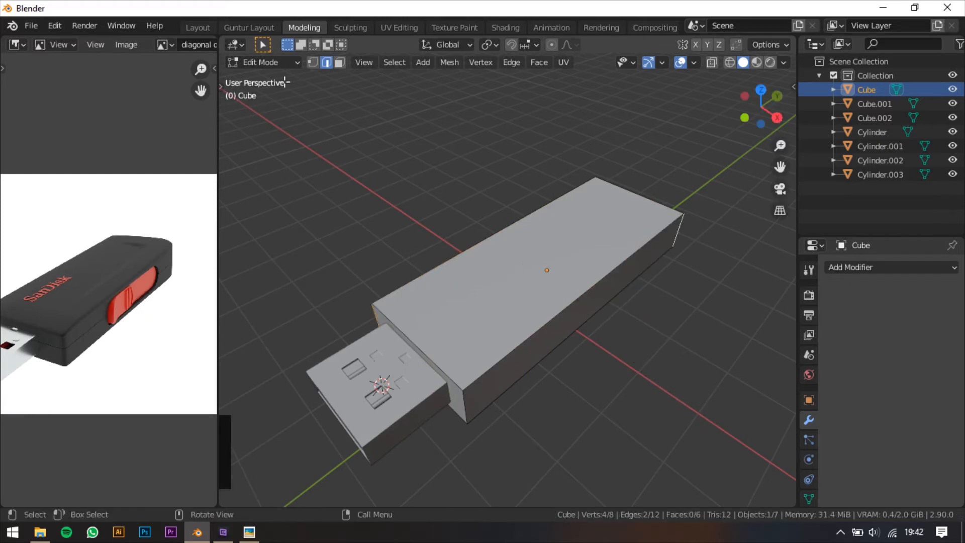
Step: Return to Object Mode, reselect the main body and check its scale values in the object properties
click(268, 63)
click(278, 77)
click(669, 333)
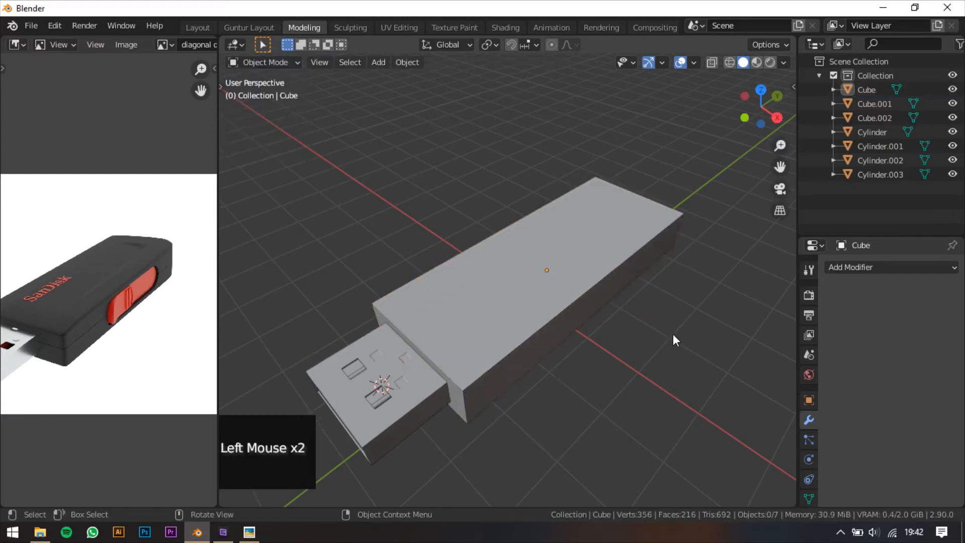
middle_drag(672, 333, 656, 299)
click(561, 270)
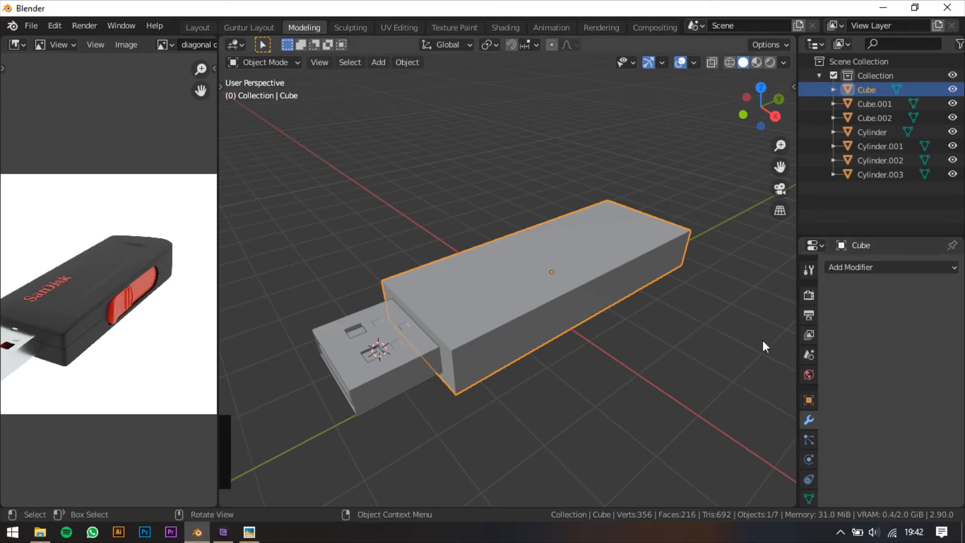
click(579, 260)
click(808, 400)
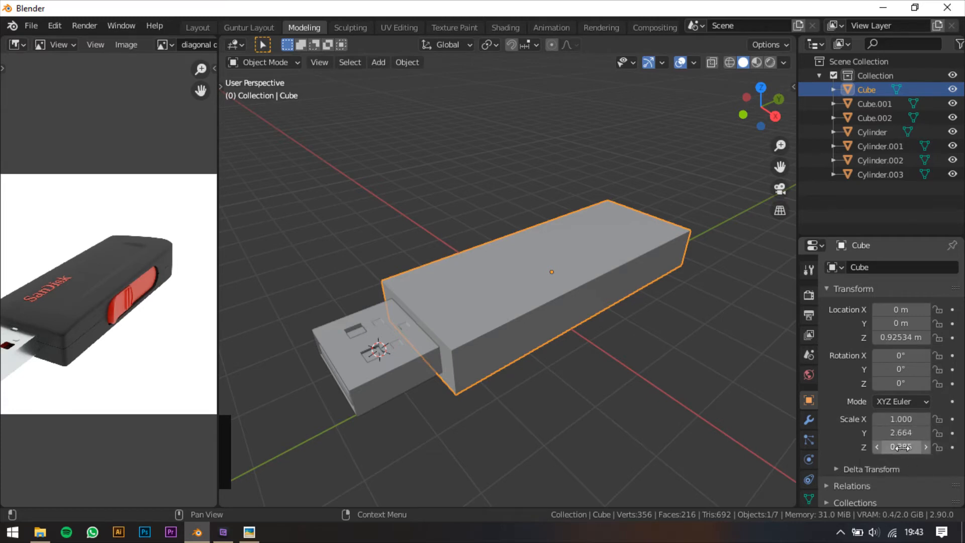
Step: Place the 3D cursor beside the body, add a test cube there and scale it to Y 3.240 and Z 0.780
shift+middle_drag(672, 359, 637, 343)
shift+right_click(679, 377)
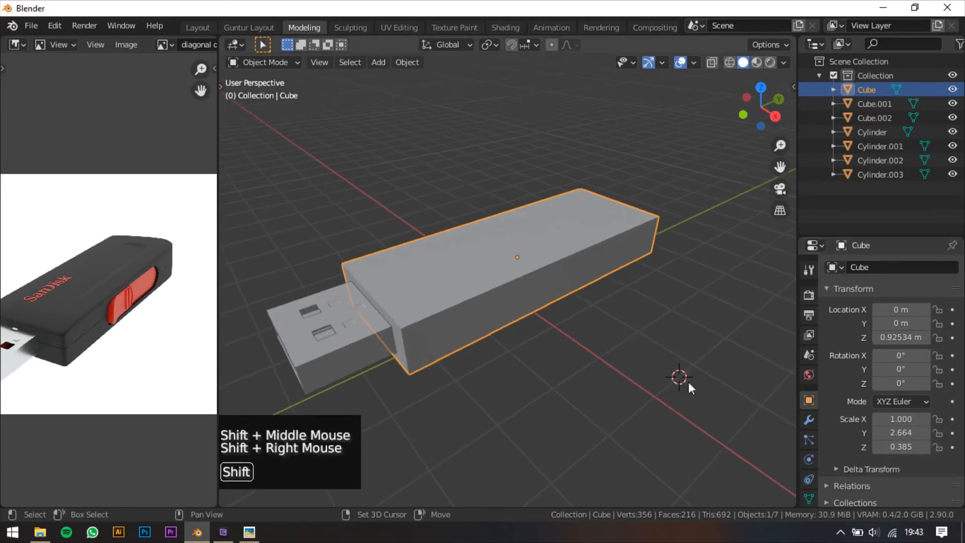
key(shift+a)
mouse_move(657, 232)
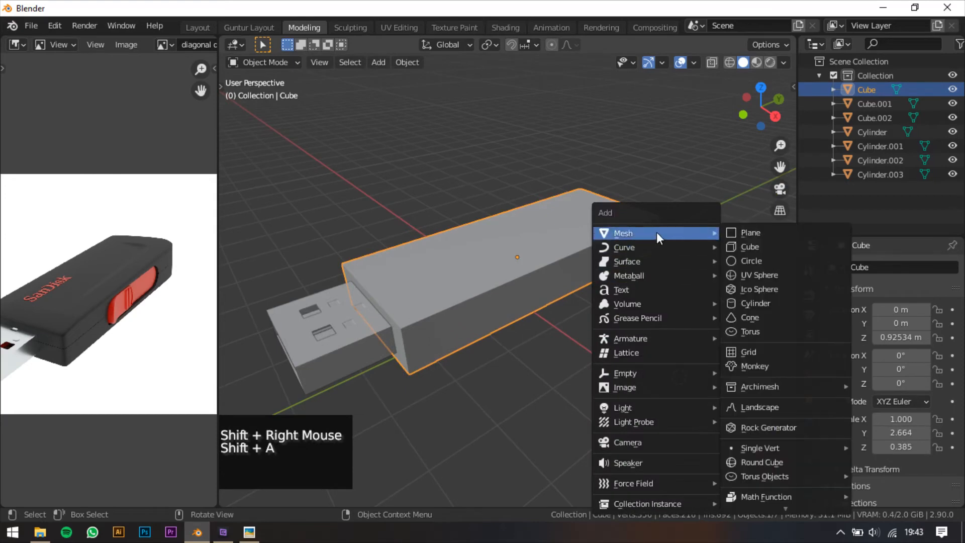
click(755, 252)
shift+middle_drag(735, 298, 589, 250)
click(558, 201)
click(544, 185)
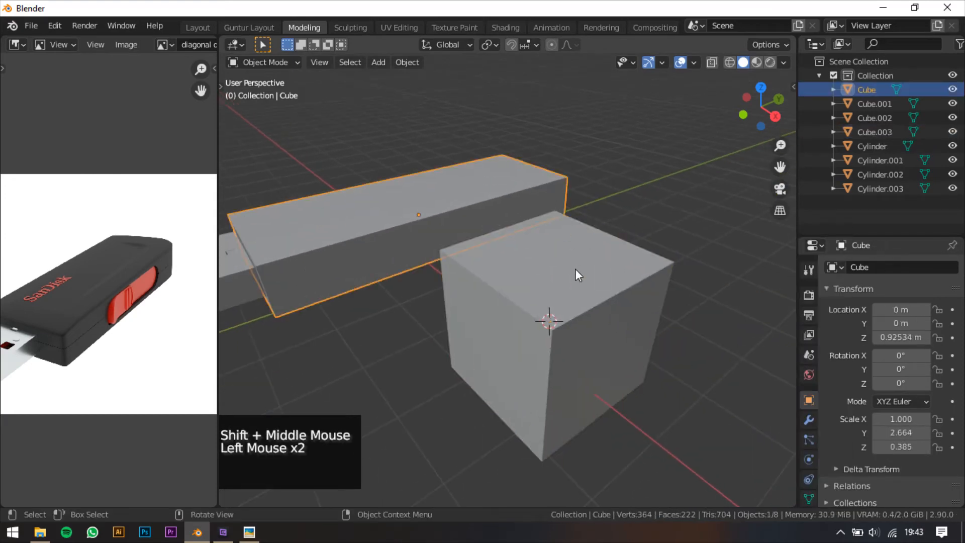
click(575, 268)
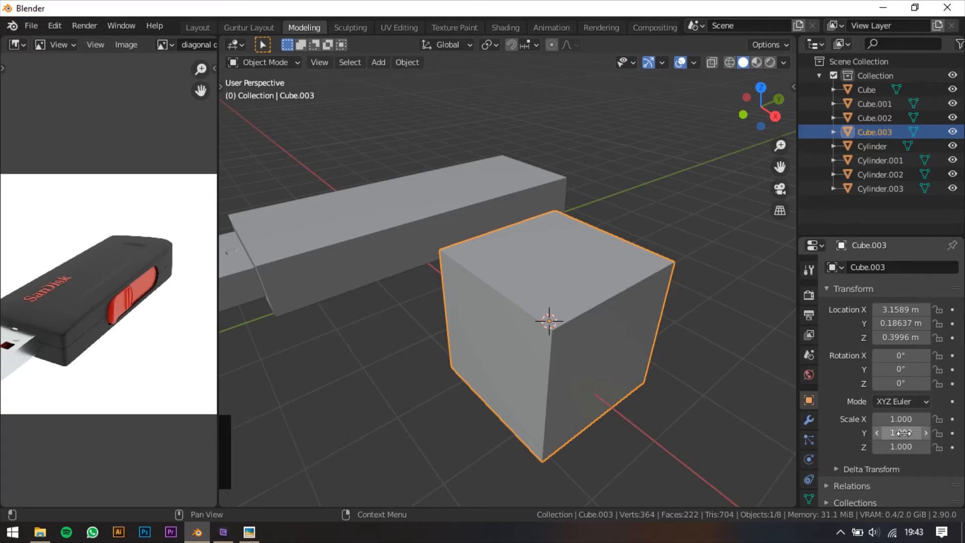
mouse_move(901, 433)
mouse_down()
mouse_move(945, 433)
mouse_move(895, 446)
mouse_up()
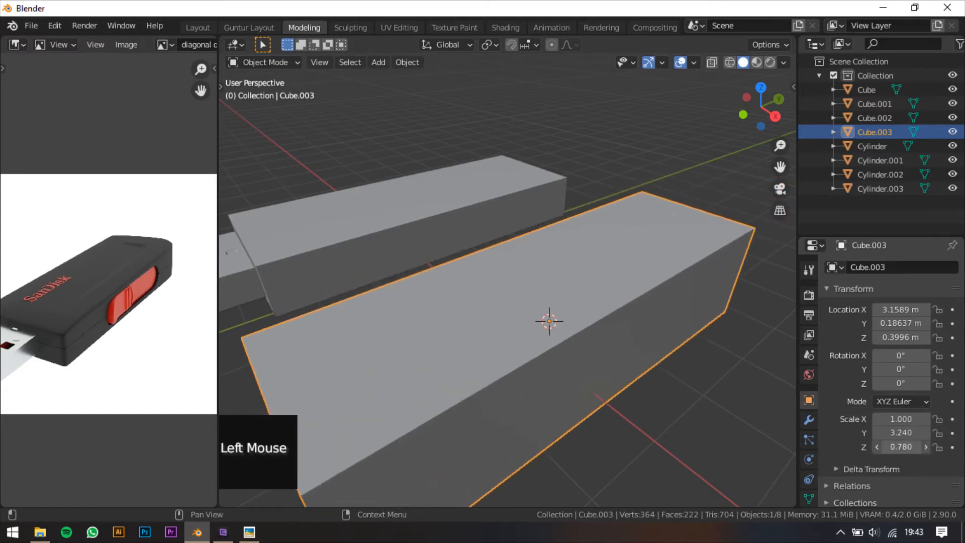
Step: Delete the stretched test cube beside the body
key(x)
click(598, 327)
shift+middle_drag(598, 327, 632, 347)
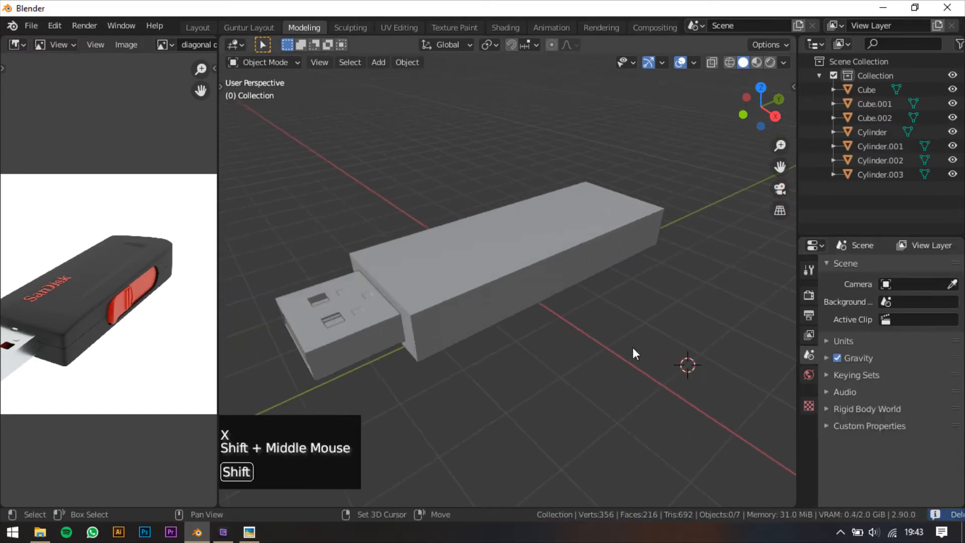
Step: Select the drive's main body, apply its scale and deselect it
click(531, 293)
scroll(514, 272, up, 2)
key(Tab)
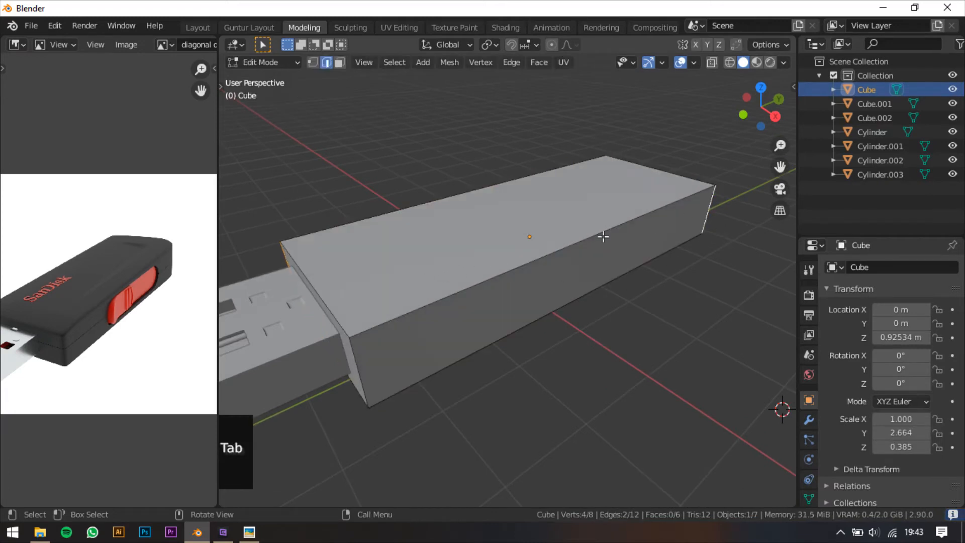
key(Tab)
click(659, 294)
click(572, 234)
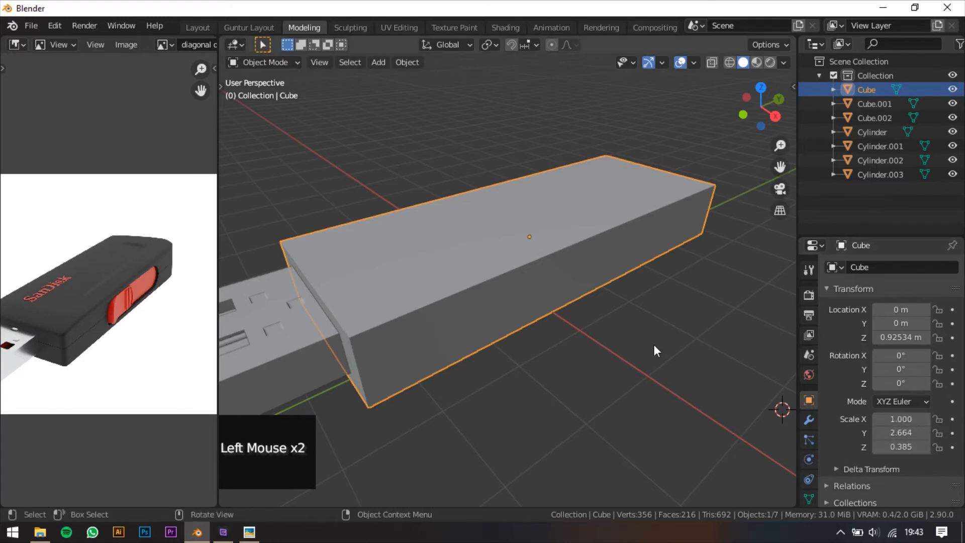
click(596, 312)
click(544, 249)
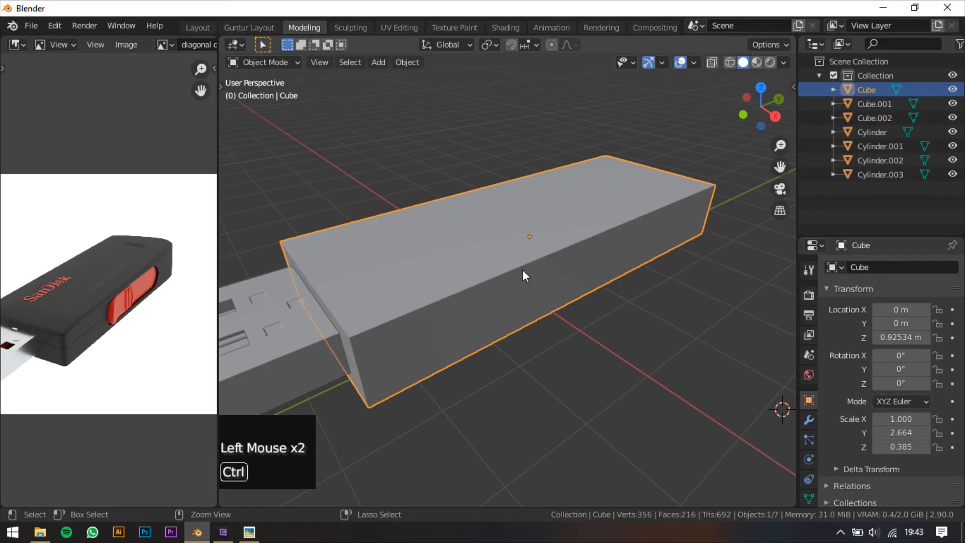
key(ctrl+a)
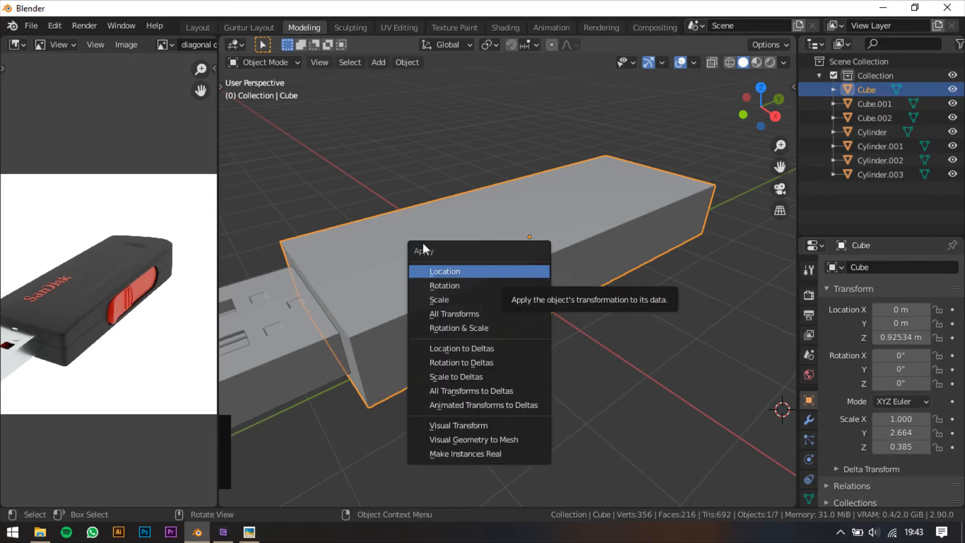
click(451, 299)
click(602, 334)
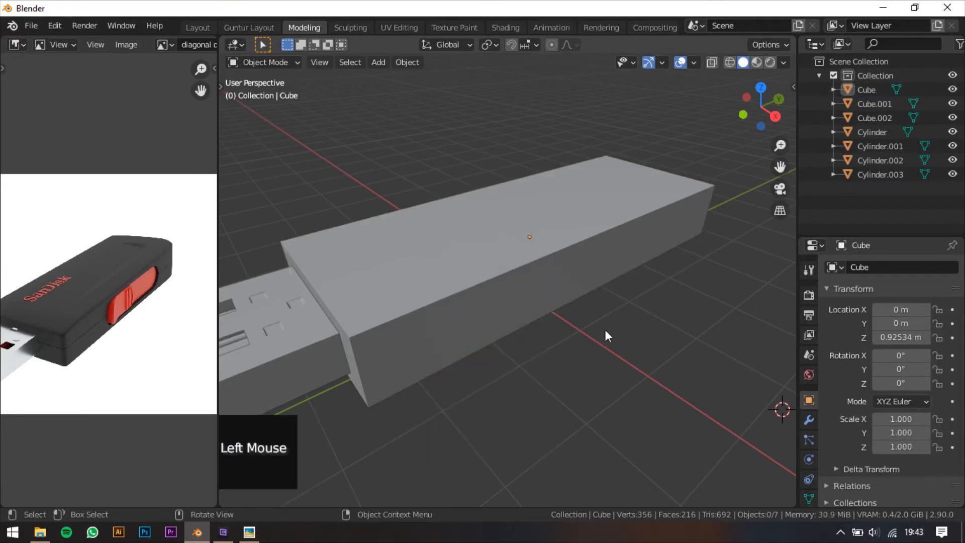
Step: Enter Edit Mode on the drive's main body and select its two diagonally opposite vertical corner edges
click(561, 290)
drag(252, 67, 261, 92)
middle_drag(512, 291, 533, 307)
shift+middle_drag(532, 307, 580, 339)
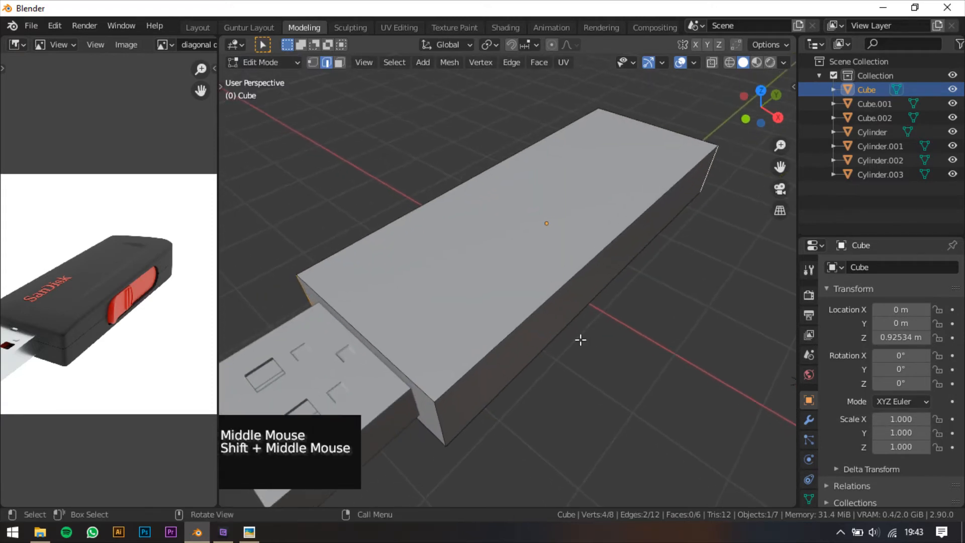
middle_drag(345, 294, 294, 305)
click(290, 305)
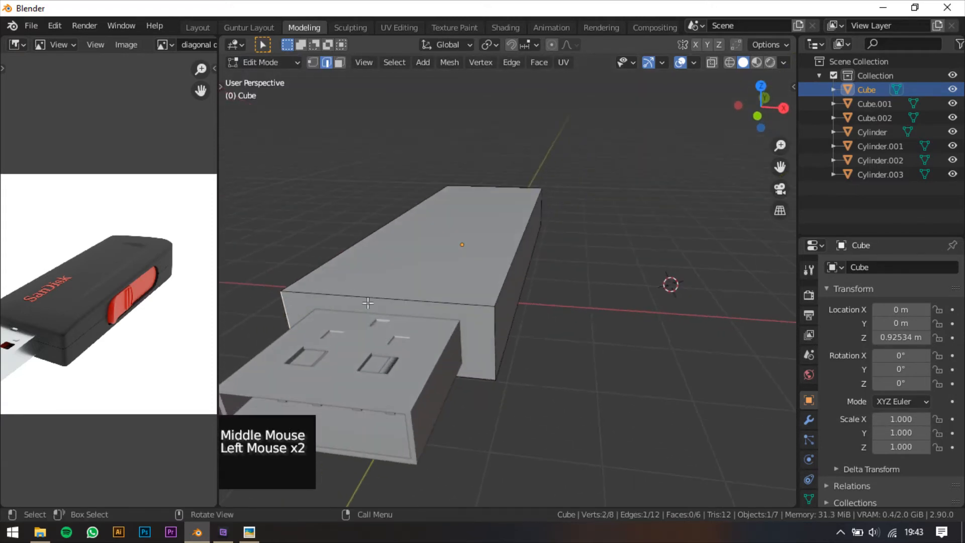
middle_drag(368, 302, 564, 265)
shift+click(727, 235)
middle_drag(728, 235, 629, 315)
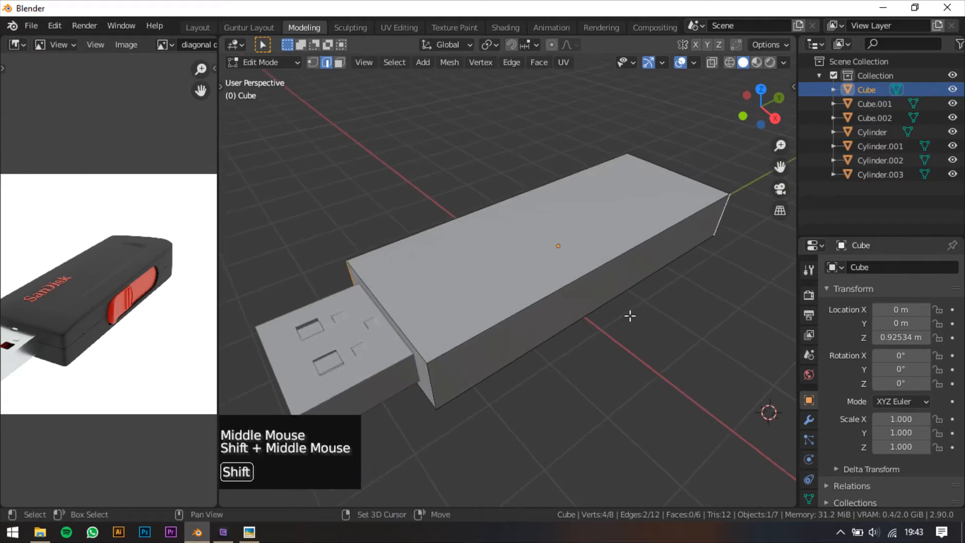
key(ctrl+b)
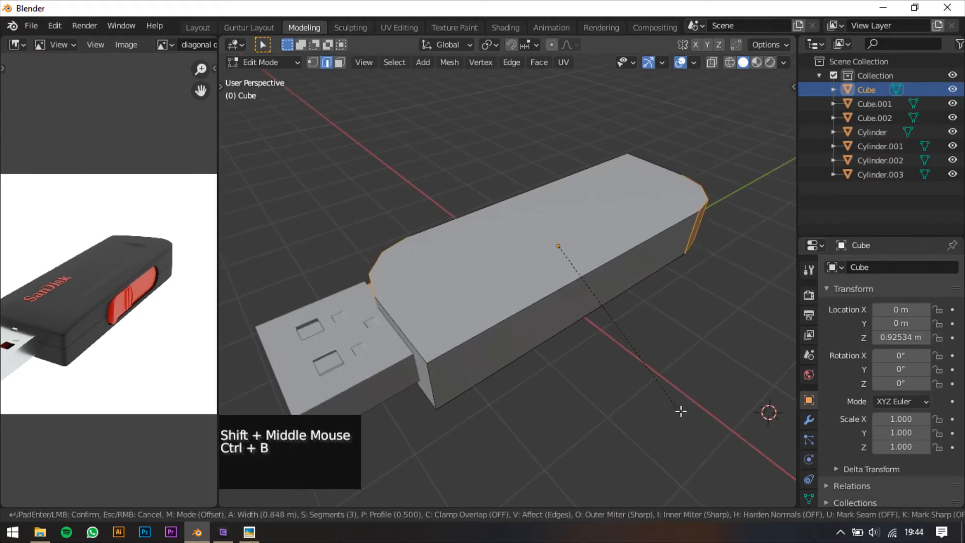
scroll(687, 410, up, 5)
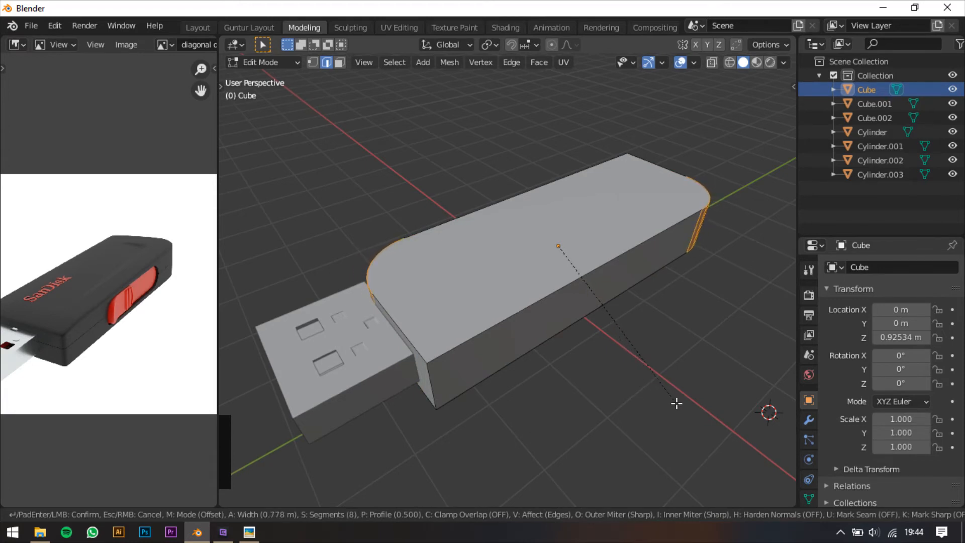
right_click(675, 403)
Step: Bevel the two selected corner edges by about 0.78 m with 10 segments and return to Object Mode
shift+middle_drag(584, 327, 576, 330)
middle_drag(576, 330, 658, 290)
middle_drag(594, 297, 606, 310)
key(ctrl+b)
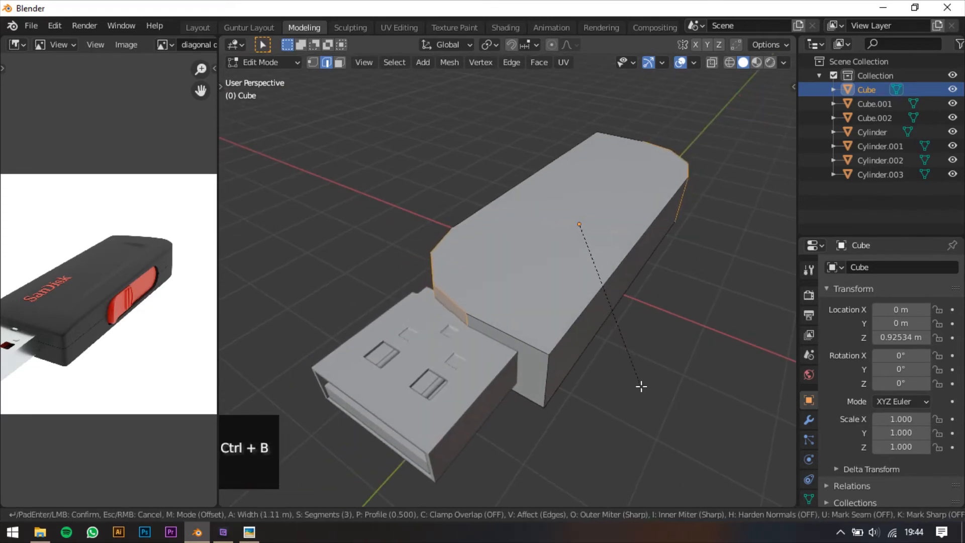
scroll(632, 367, up, 3)
scroll(634, 373, up, 4)
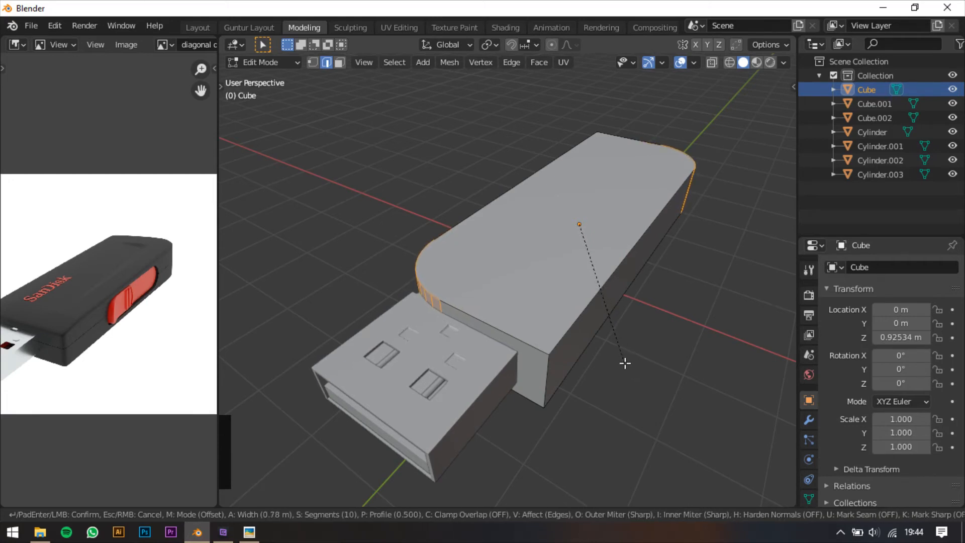
click(626, 363)
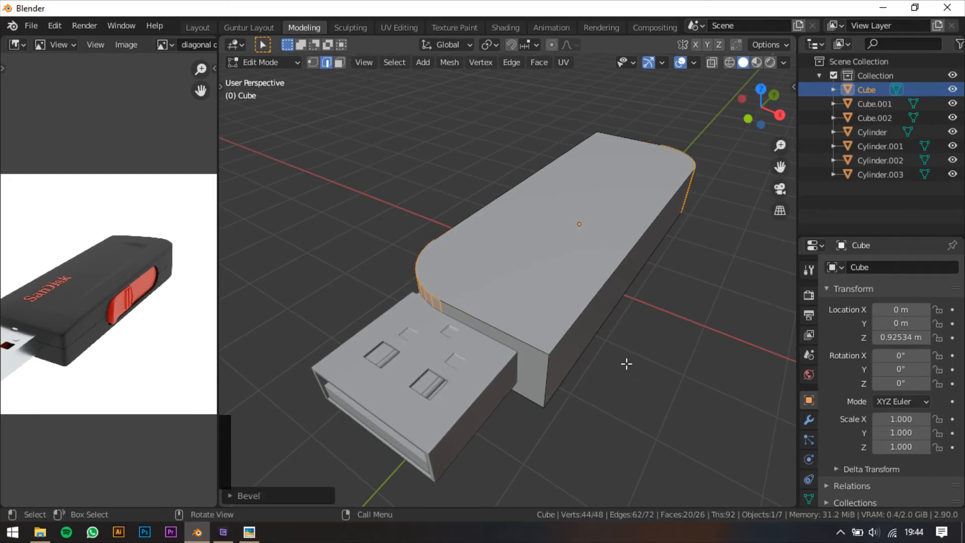
middle_drag(626, 363, 622, 328)
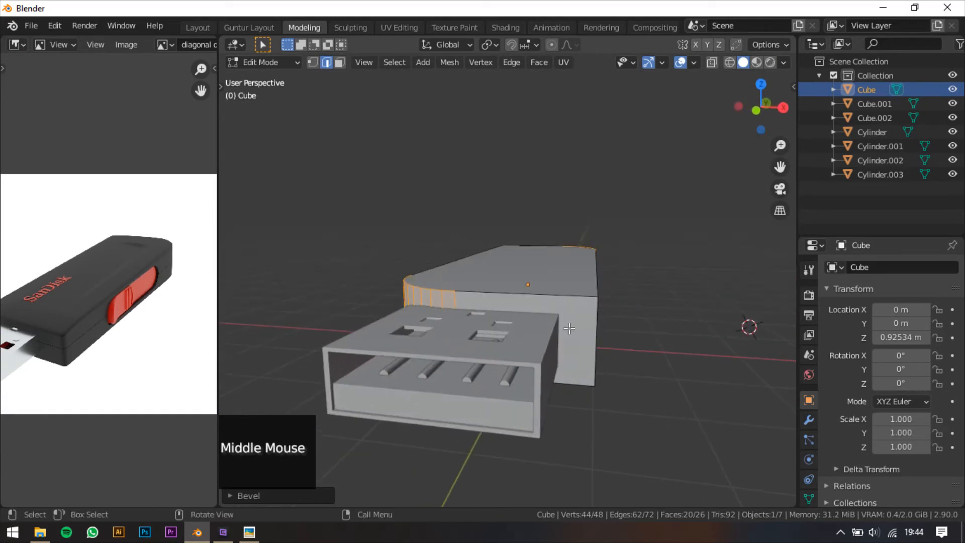
key(Tab)
Step: Examine the rounded body and how it sits around the USB connector from several angles
middle_drag(568, 294, 594, 306)
scroll(458, 351, down, 1)
middle_drag(490, 348, 572, 289)
scroll(457, 352, down, 1)
scroll(488, 278, up, 2)
middle_drag(510, 235, 606, 221)
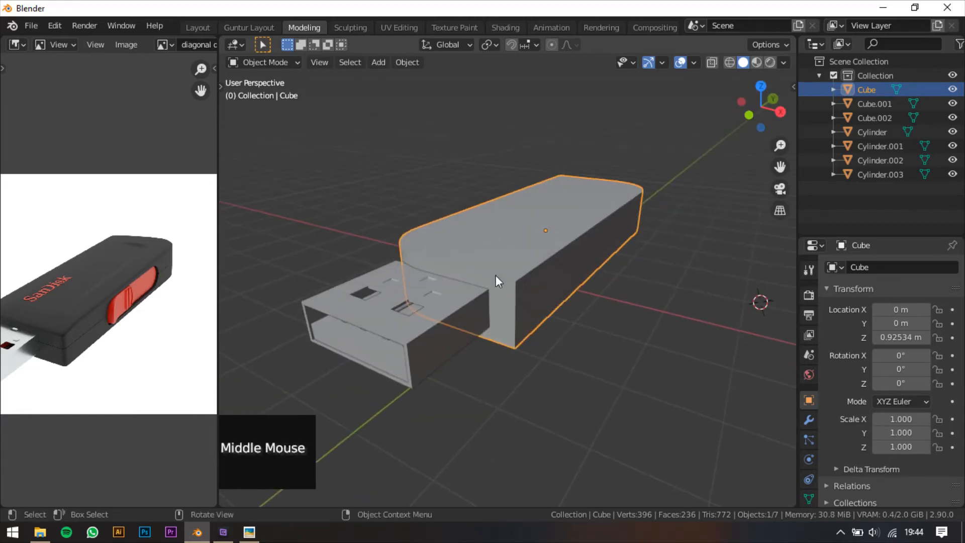
middle_drag(386, 313, 493, 288)
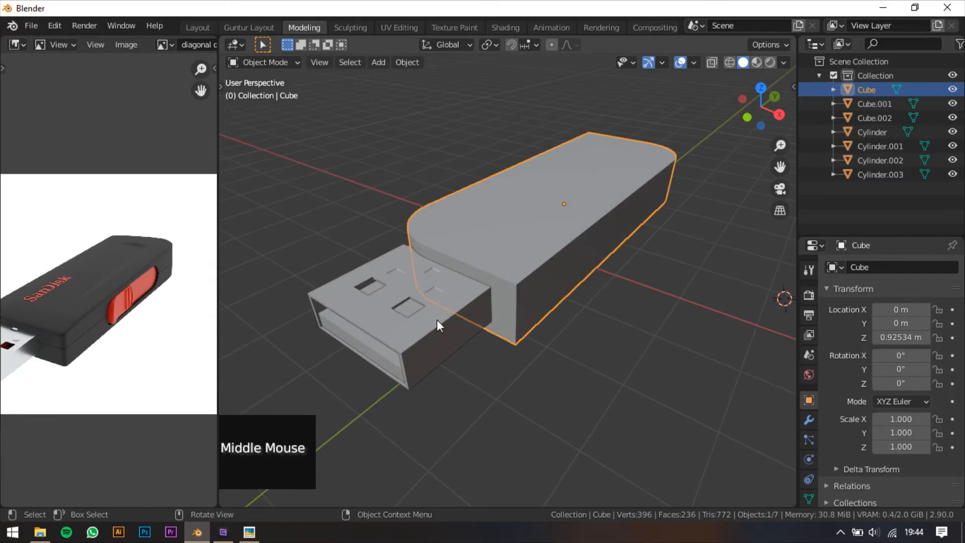
Step: In front view, scale the main body uniformly to 1.177 and move it along X to -0.17473 m
click(747, 117)
shift+middle_drag(606, 225, 617, 280)
key(s)
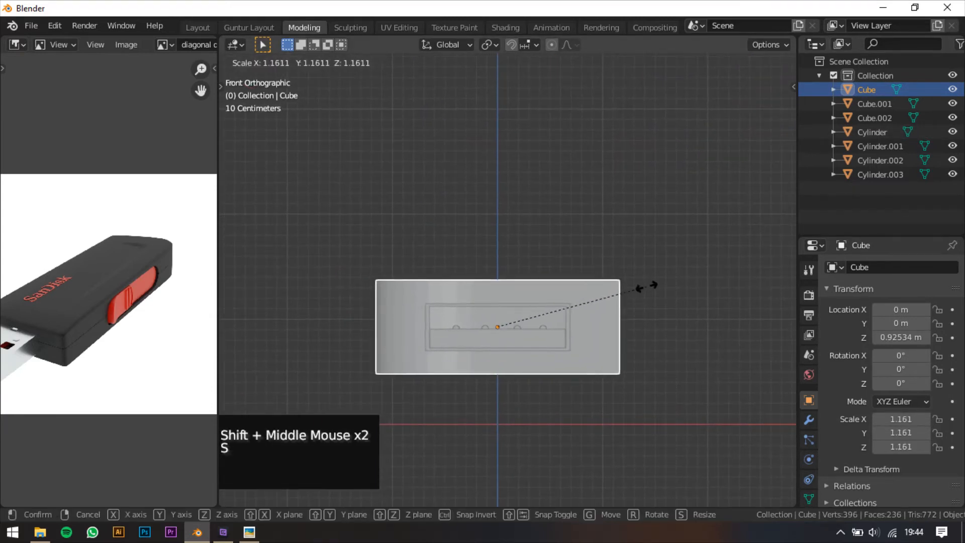
click(649, 287)
key(g)
key(x)
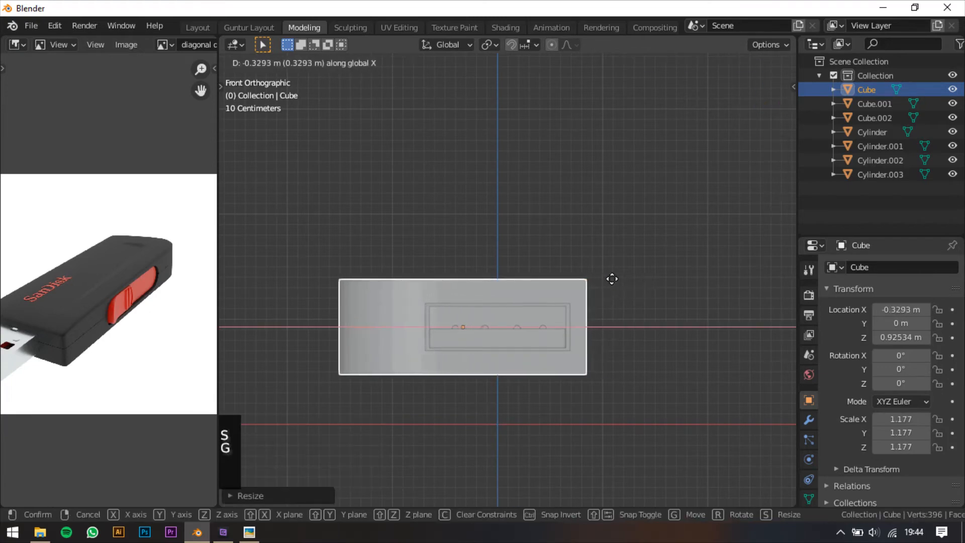
click(629, 291)
Step: Move the main body along Y to 0.42759 m so more of the USB connector is exposed
middle_drag(629, 291, 601, 324)
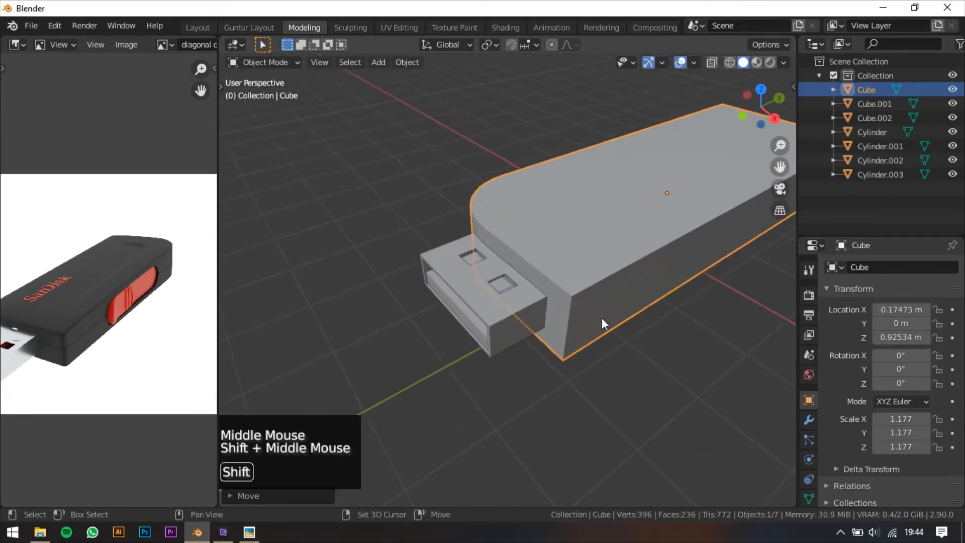
key(g)
key(y)
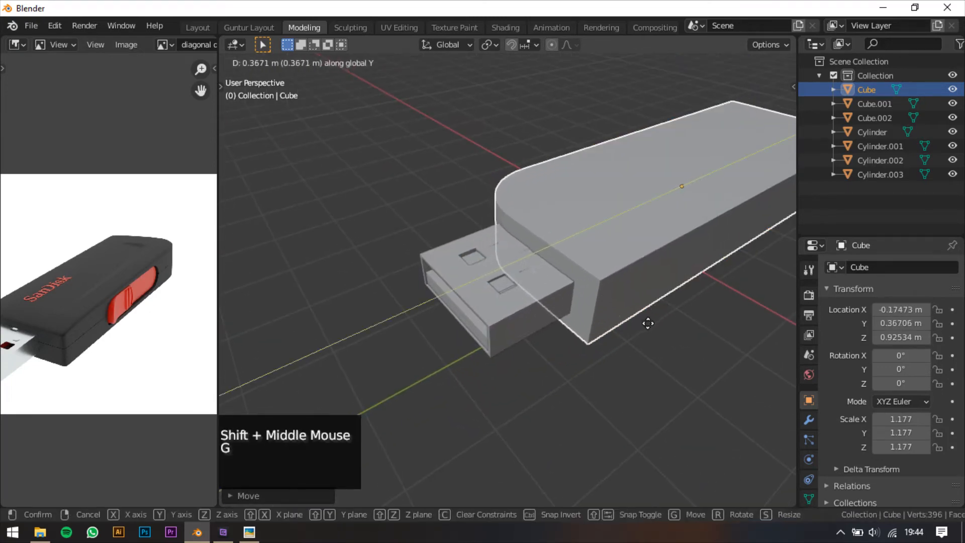
click(650, 324)
middle_drag(618, 323, 653, 272)
key(s)
key(z)
right_click(688, 258)
Step: Select all the drive's parts and flatten them together along Z, bringing the body's Z scale to 0.945
drag(657, 202, 447, 352)
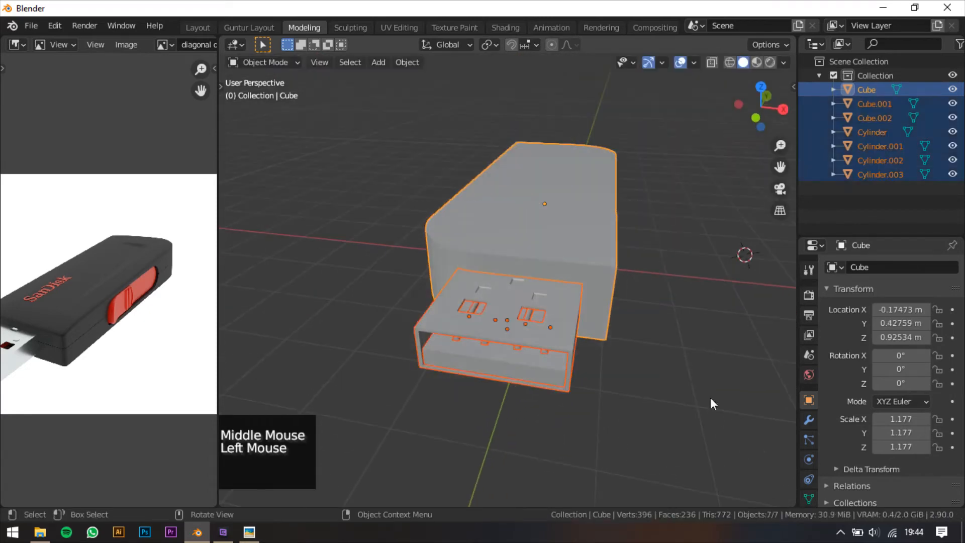
key(s)
key(z)
click(683, 353)
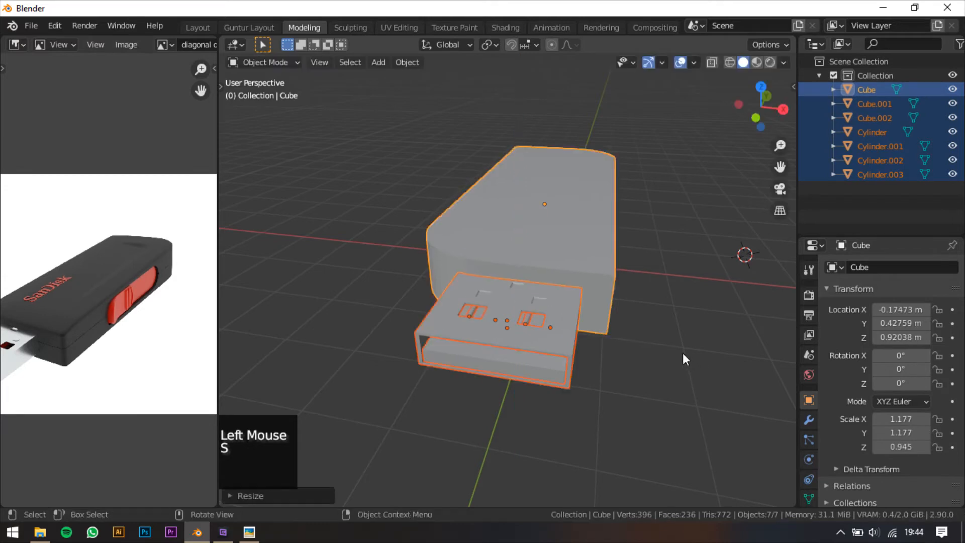
Step: Clear the selection, reselect only the main body and look closer at the red slider in the reference image
middle_drag(682, 353, 542, 309)
click(657, 303)
scroll(590, 343, up, 2)
scroll(578, 336, down, 2)
click(577, 288)
scroll(125, 308, up, 1)
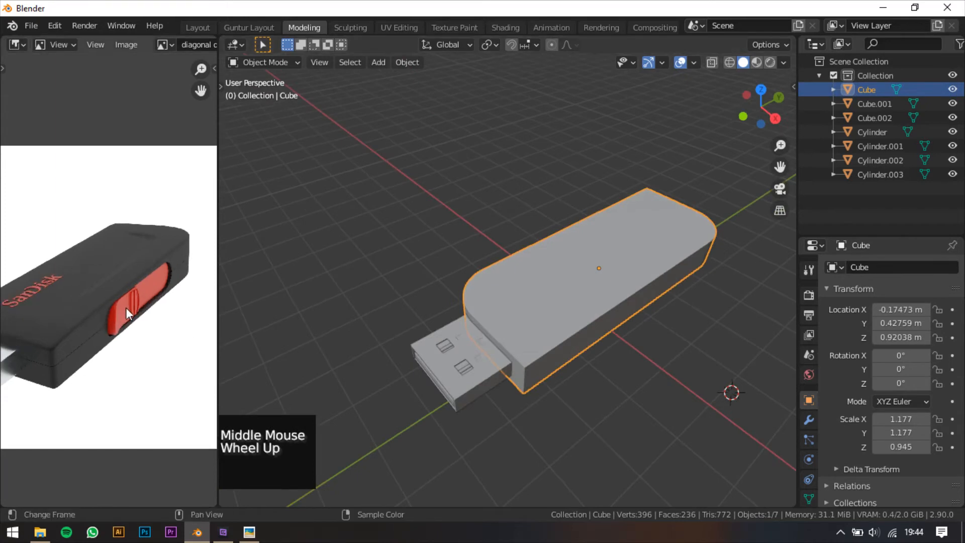
Step: Snap the 3D cursor to the centre of the selected USB casing
scroll(126, 308, up, 2)
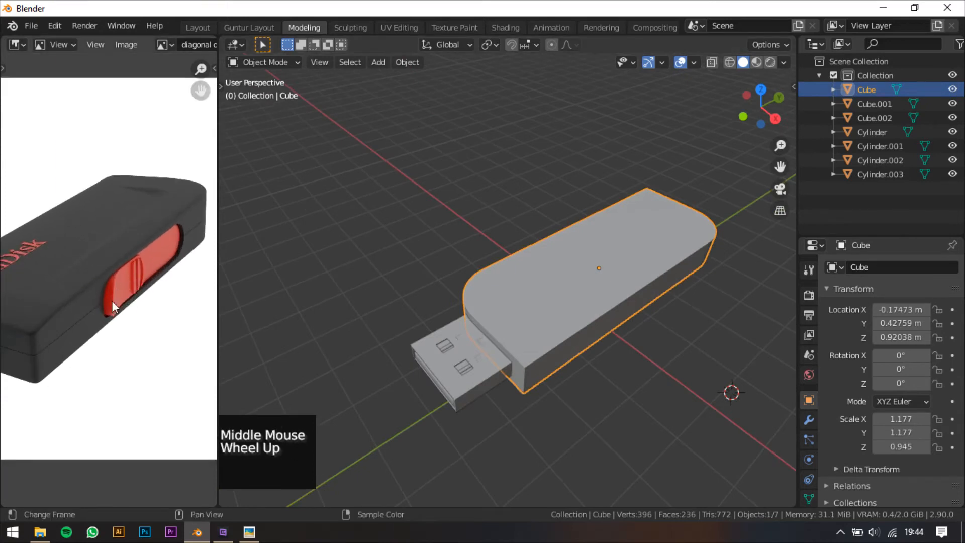
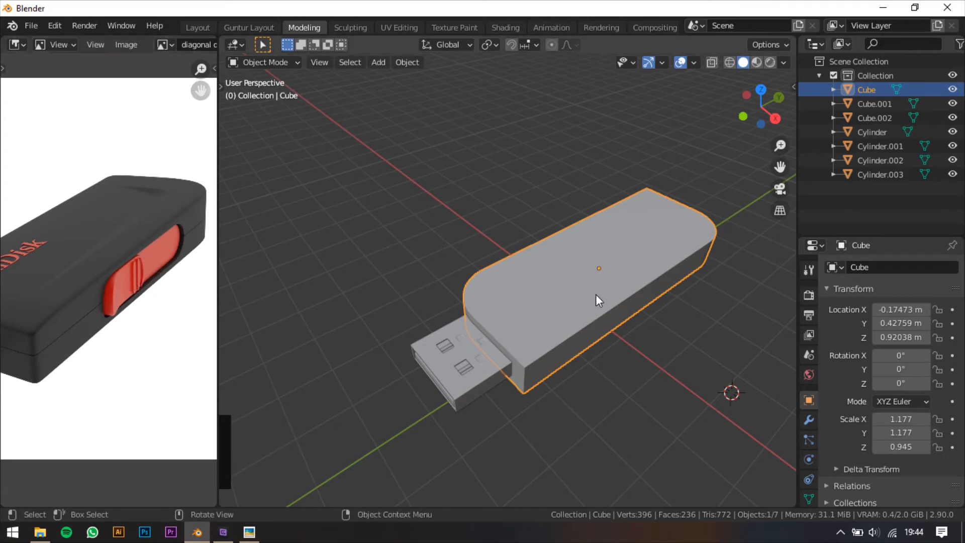
shift+middle_drag(578, 302, 558, 264)
scroll(68, 298, down, 2)
scroll(71, 307, up, 1)
scroll(81, 315, up, 2)
middle_drag(181, 252, 166, 264)
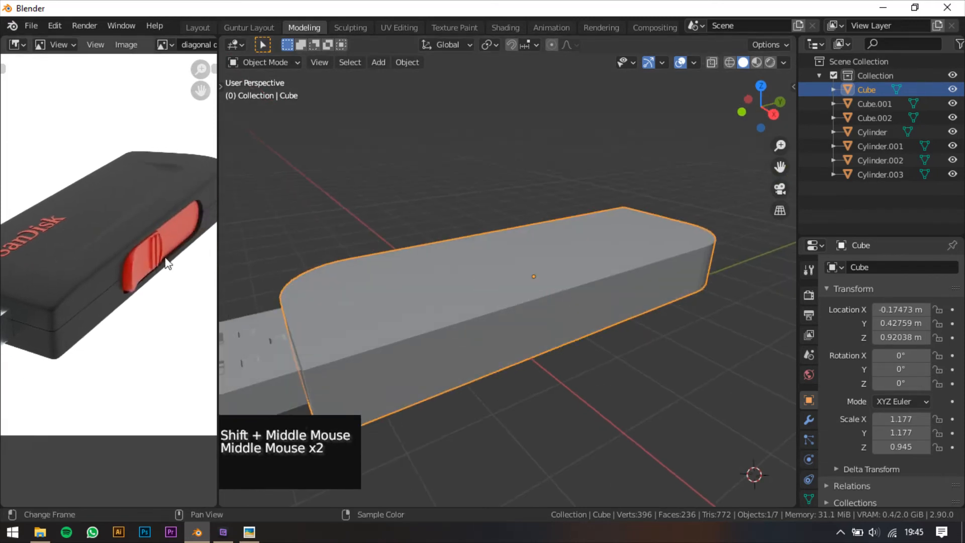
key(shift+s)
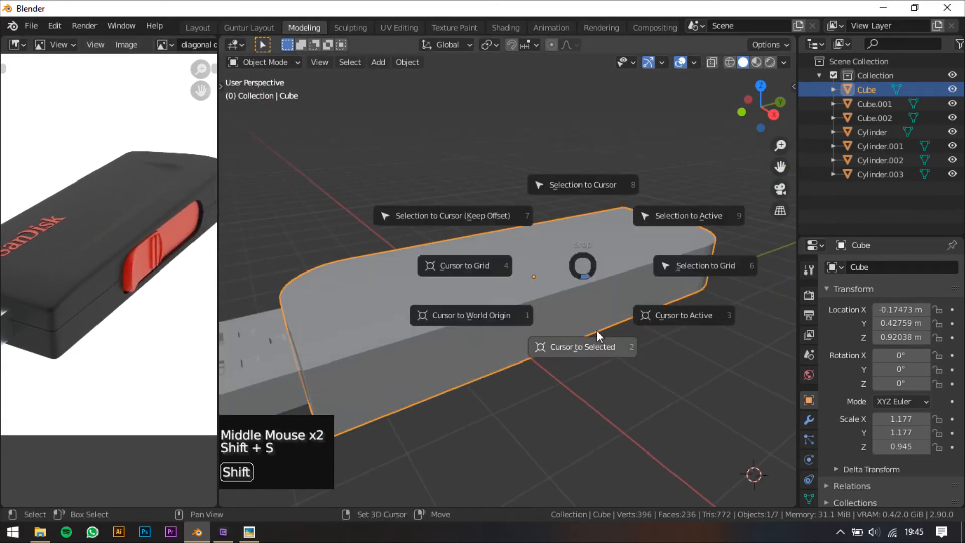
Step: Add a cube mesh at the 3D cursor in the middle of the casing
key(shift+a)
mouse_move(576, 235)
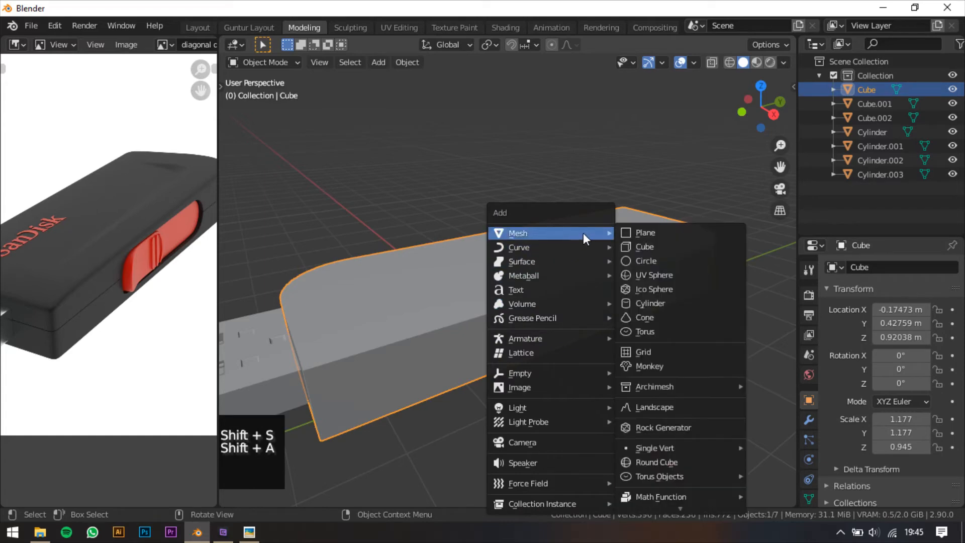
click(651, 249)
shift+scroll(649, 290, down, 3)
shift+scroll(612, 289, down, 1)
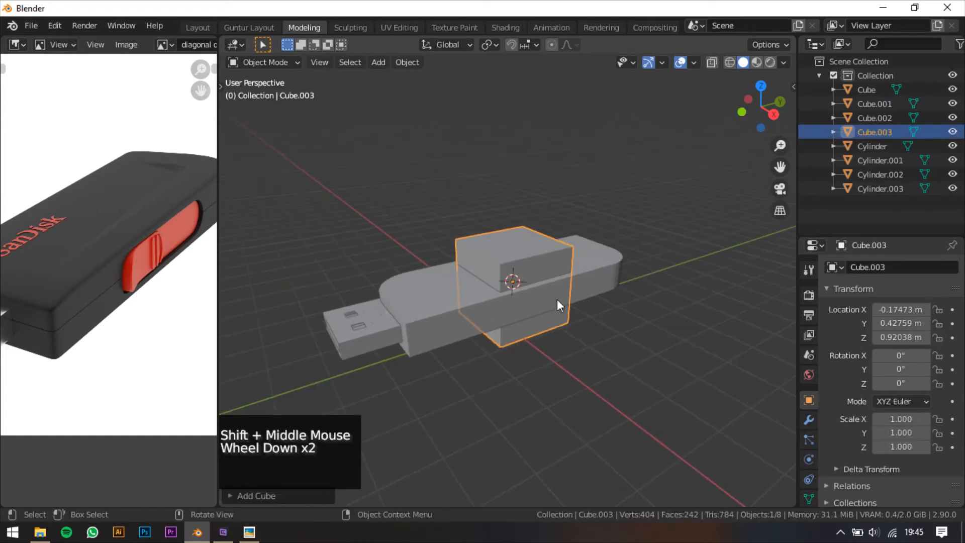
Step: Stretch the new cube along Y, flatten it along Z, and shrink it uniformly to a scale of about 0.376 × 1.145 × 0.306
scroll(130, 246, up, 4)
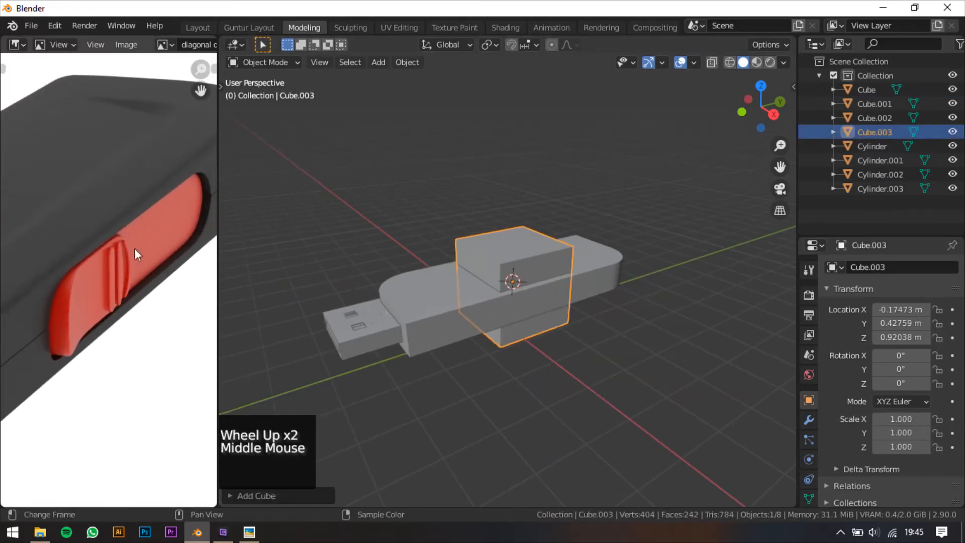
shift+middle_drag(648, 295, 599, 333)
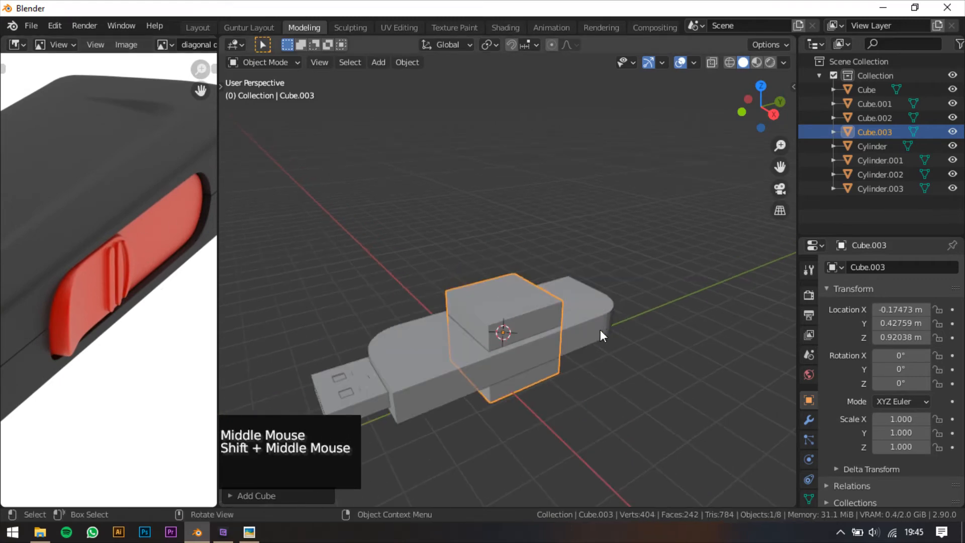
key(s)
key(s)
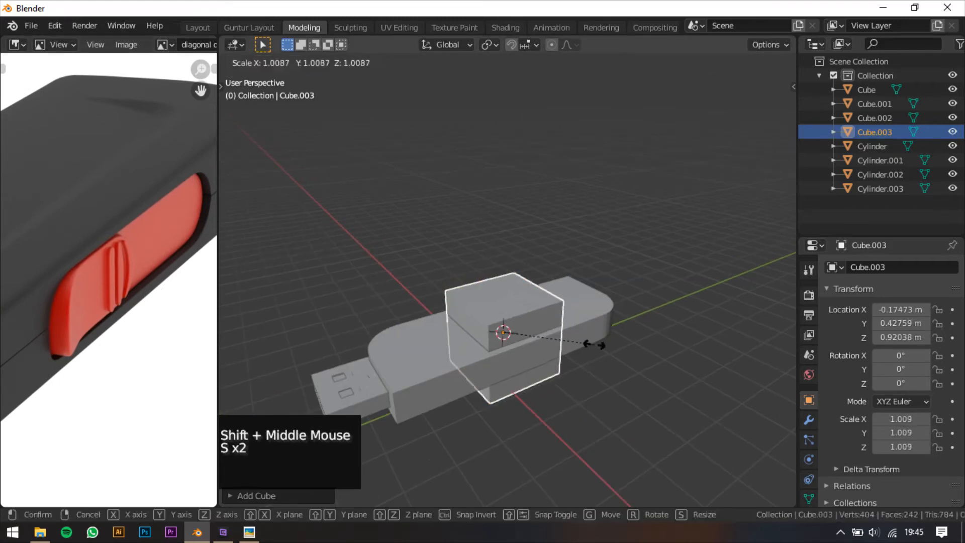
key(y)
click(787, 304)
key(s)
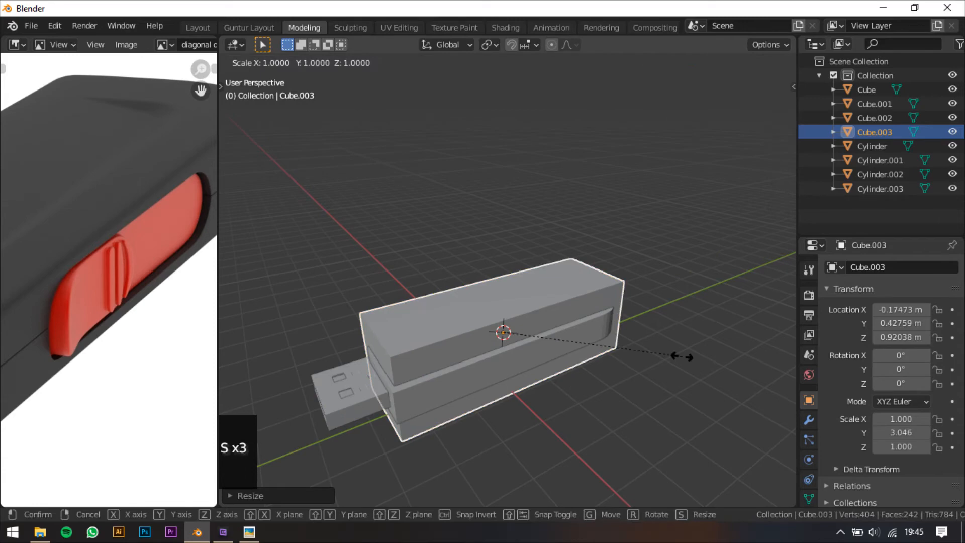
key(z)
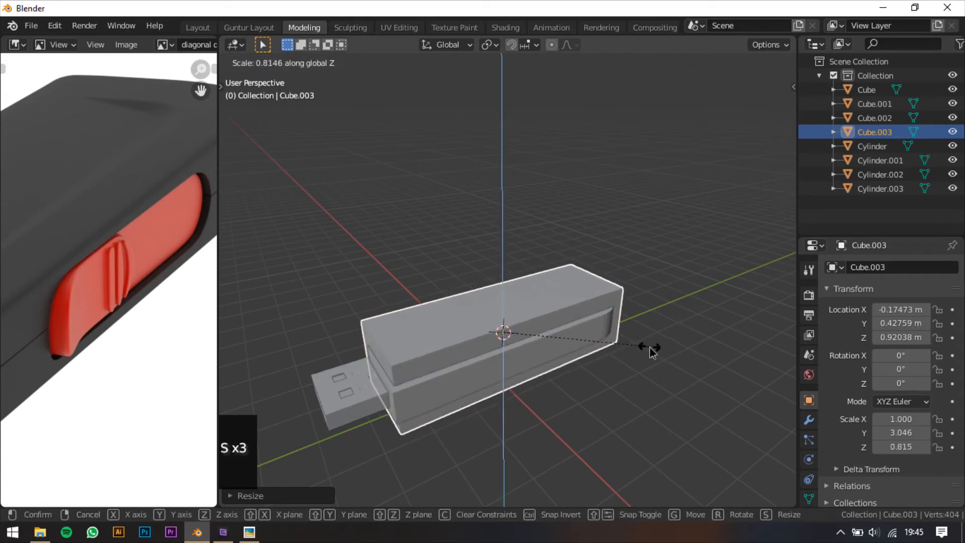
click(652, 350)
key(s)
click(578, 332)
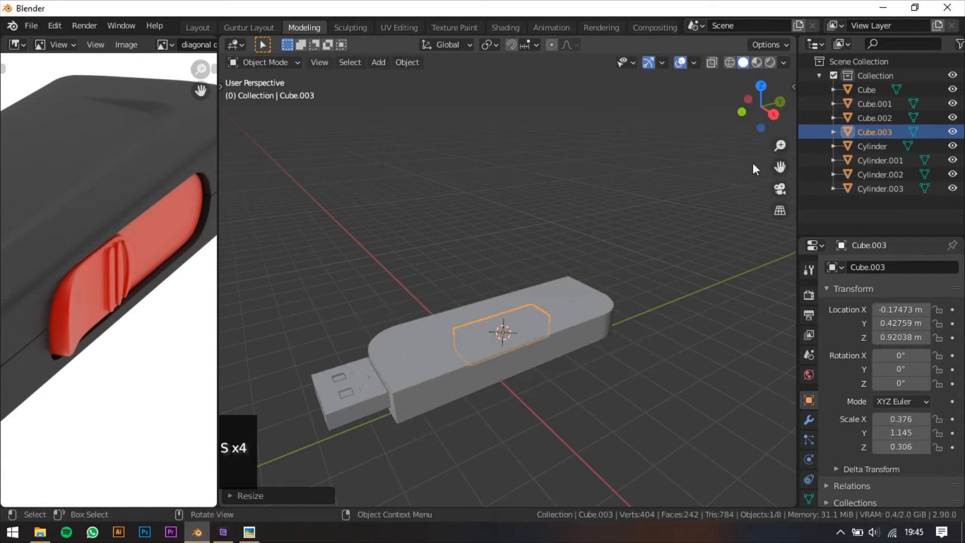
Step: From the top view, move the block along X to about 1.01 m so it straddles the casing's long side
click(754, 83)
scroll(655, 318, up, 2)
shift+middle_drag(640, 246, 612, 304)
key(g)
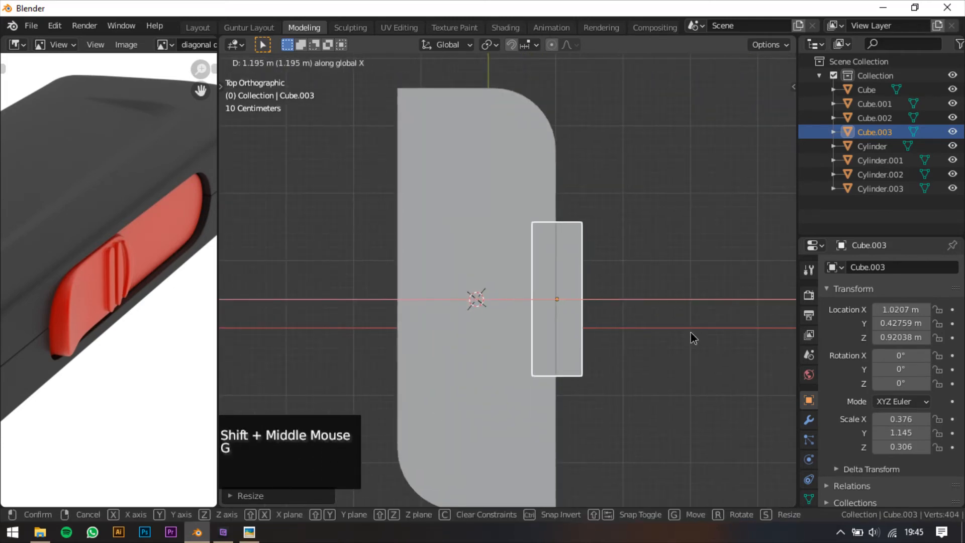
click(691, 332)
middle_drag(690, 332, 633, 236)
middle_drag(633, 237, 599, 243)
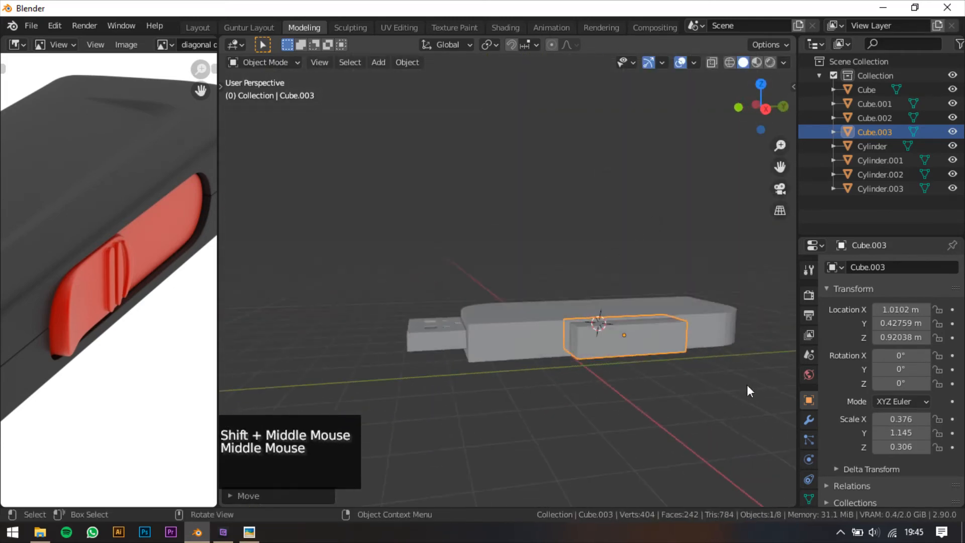
Step: Shrink the side block uniformly to about 0.283 in X and 0.231 in Z, and stretch it along Y to about 1.227
key(s)
click(719, 365)
shift+middle_drag(720, 366, 664, 344)
scroll(585, 334, up, 2)
key(s)
key(y)
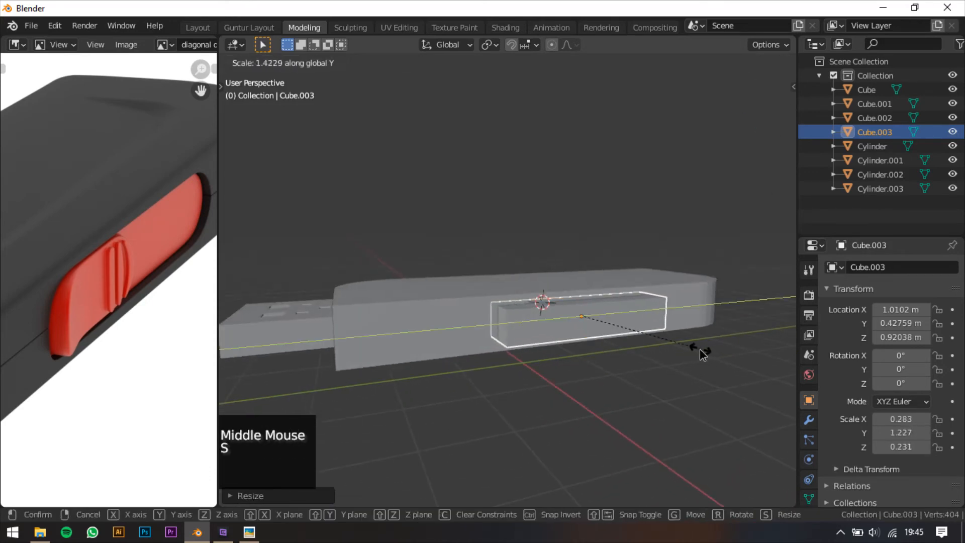
click(702, 354)
scroll(82, 269, down, 2)
middle_drag(523, 362, 552, 384)
scroll(658, 287, down, 2)
middle_drag(658, 288, 662, 257)
click(664, 262)
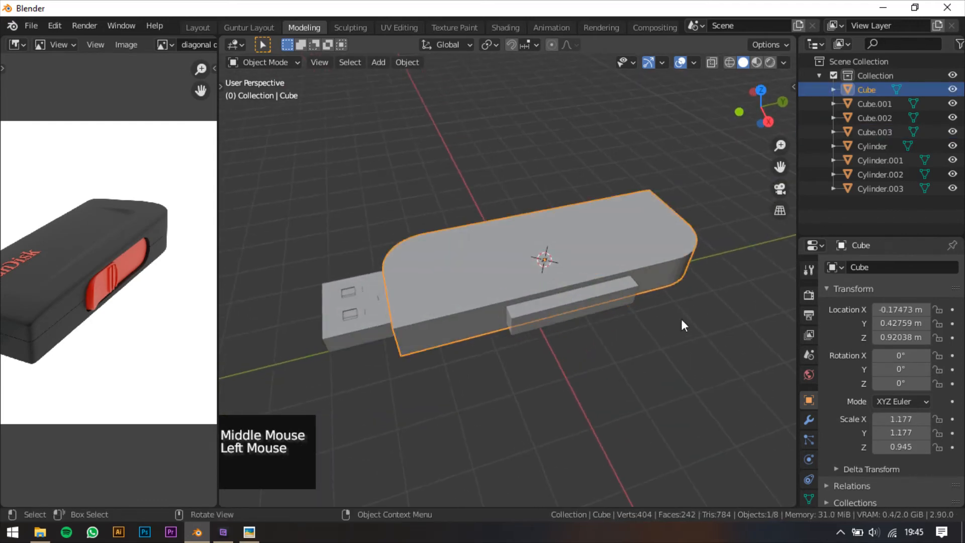
key(Tab)
key(Tab)
key(s)
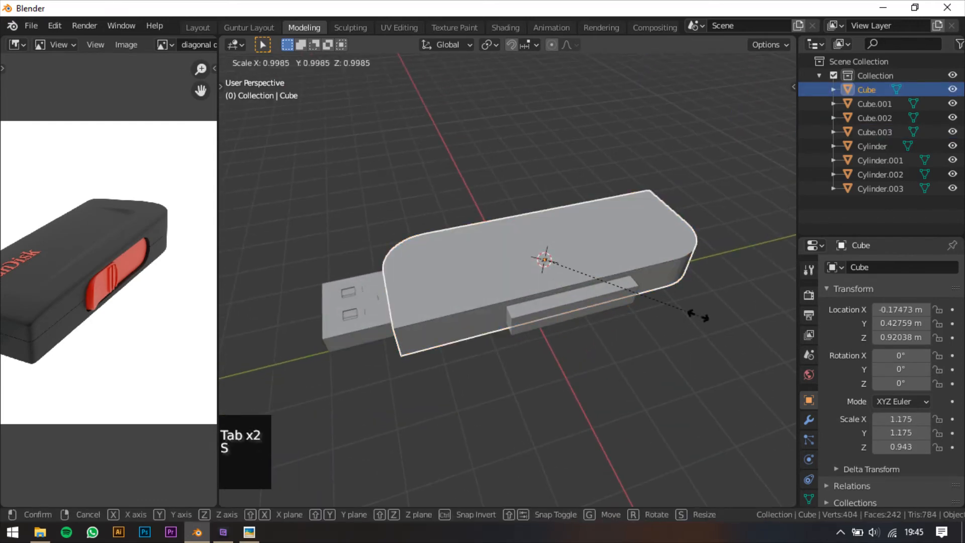
right_click(700, 317)
drag(713, 181, 291, 384)
key(s)
key(y)
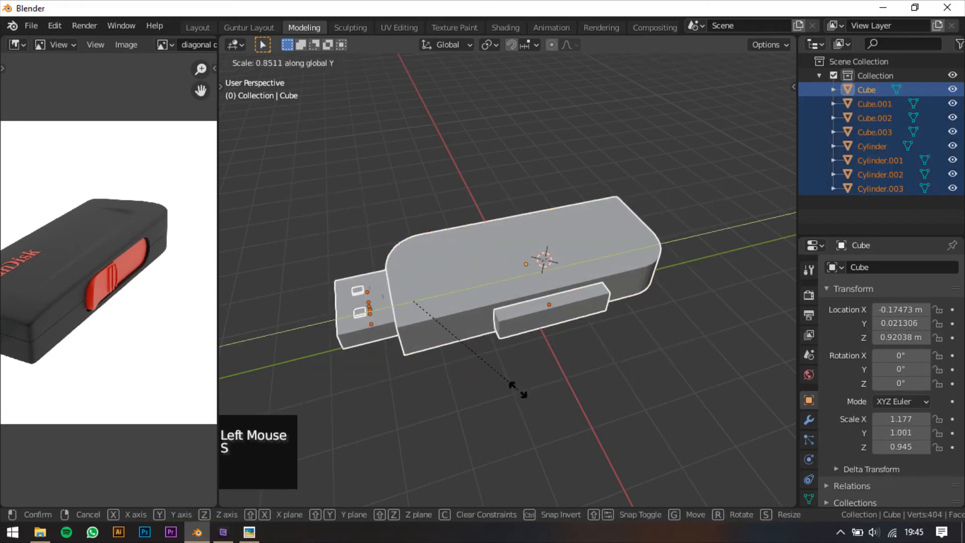
right_click(528, 393)
key(s)
key(y)
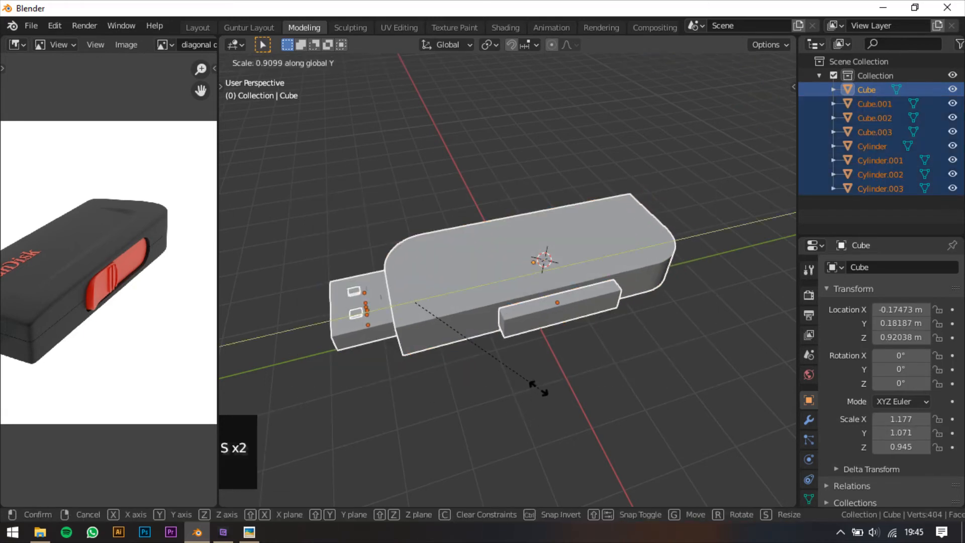
right_click(548, 384)
Step: Select all parts of the USB stick and shorten them together along Y, bringing the casing's Y scale to about 1.034
drag(710, 169, 327, 387)
key(s)
key(y)
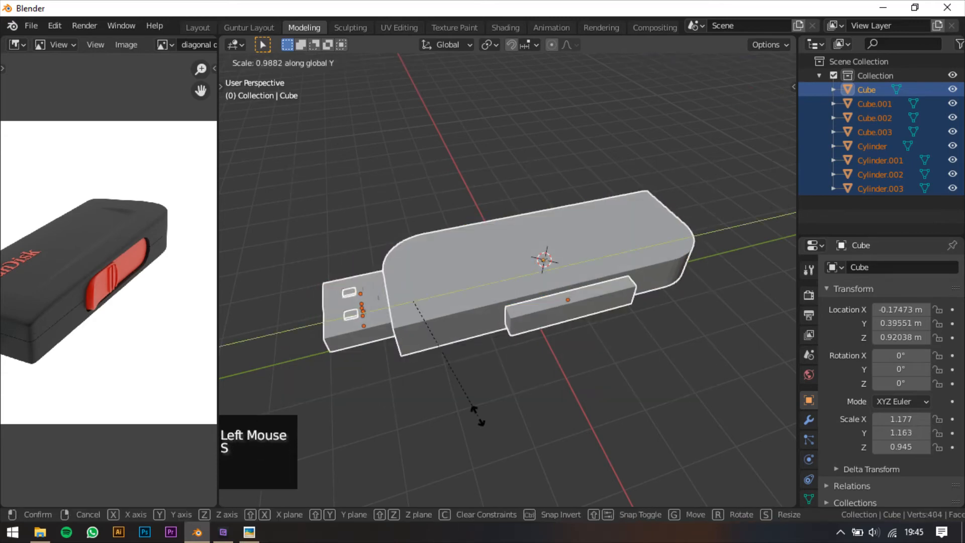
click(479, 407)
click(543, 384)
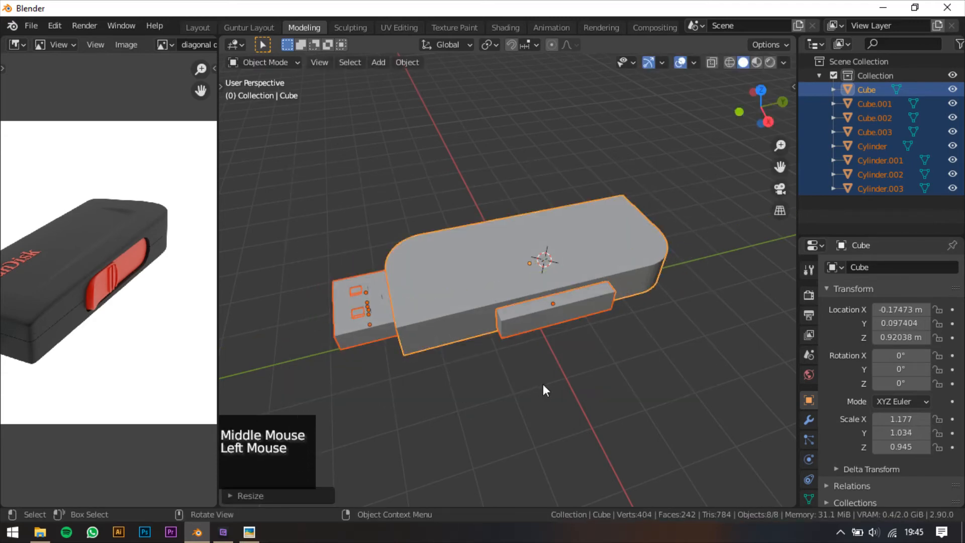
Step: Place the 3D cursor in empty space beside the stick and stretch the side block along Y to a scale of about 1.398
middle_drag(543, 384, 548, 310)
scroll(538, 333, up, 2)
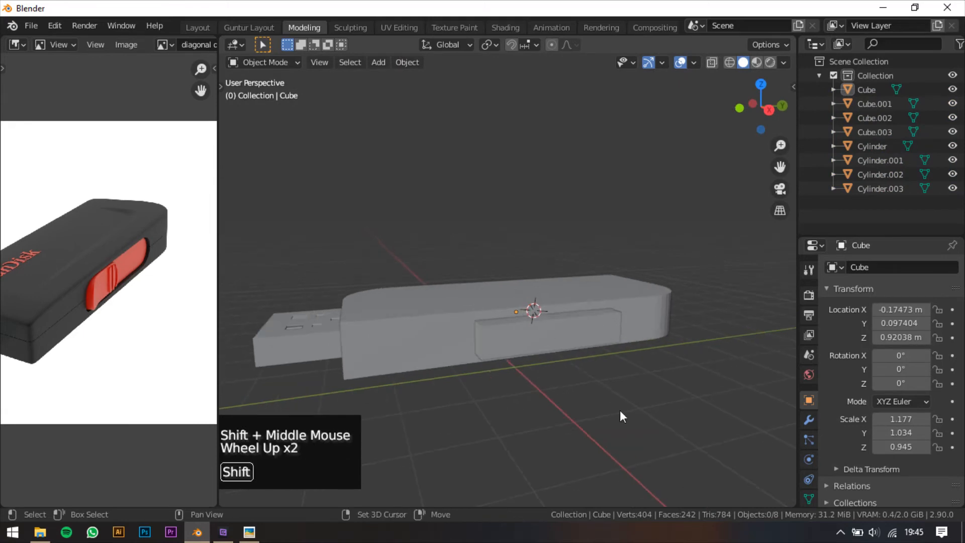
shift+right_click(619, 410)
click(543, 321)
middle_drag(543, 322, 571, 355)
scroll(630, 361, up, 2)
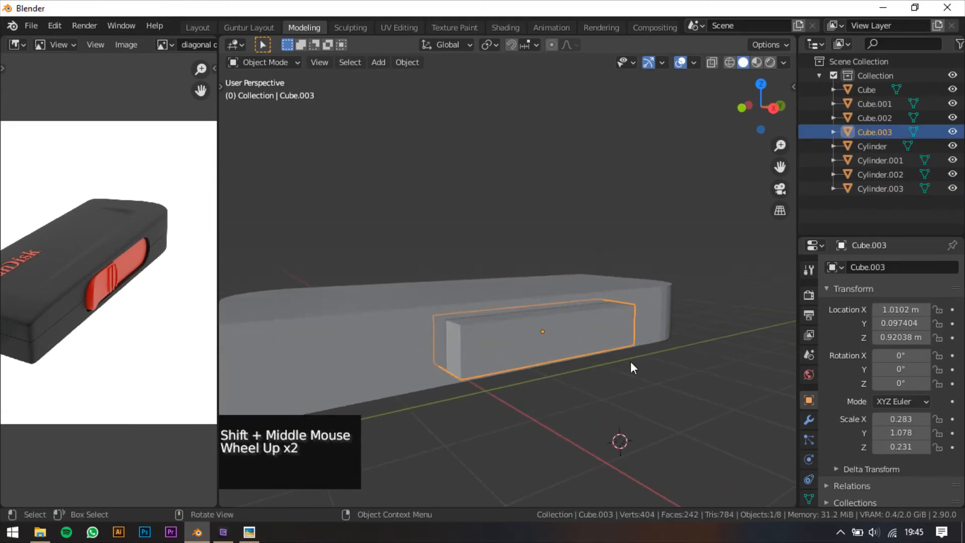
key(s)
key(y)
click(654, 375)
Step: Move the side block along Y to about -0.496 m and reduce its height to a Z scale of about 0.206
key(g)
key(y)
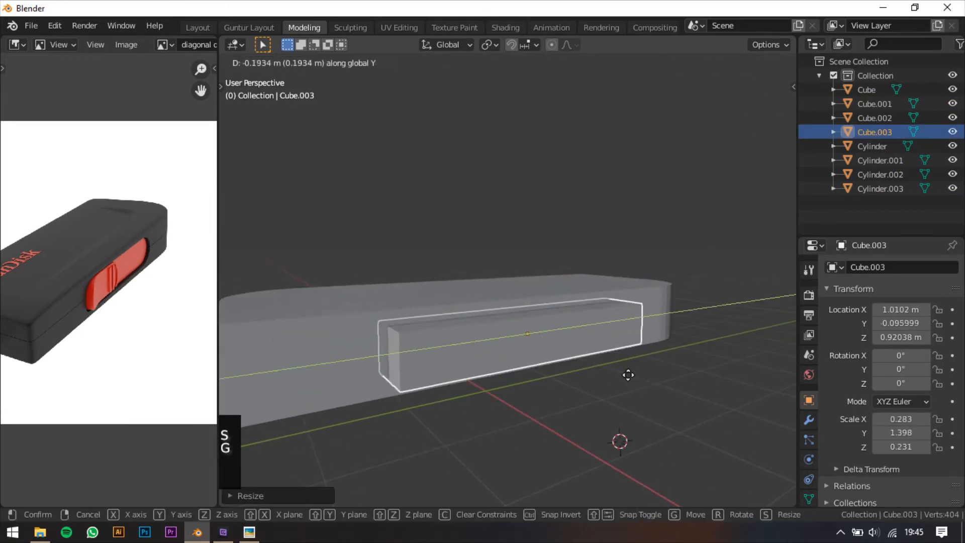
click(605, 381)
shift+middle_drag(605, 381, 610, 362)
mouse_move(611, 362)
middle_down()
mouse_move(616, 343)
mouse_move(637, 355)
mouse_move(614, 363)
middle_up()
key(s)
key(z)
click(623, 351)
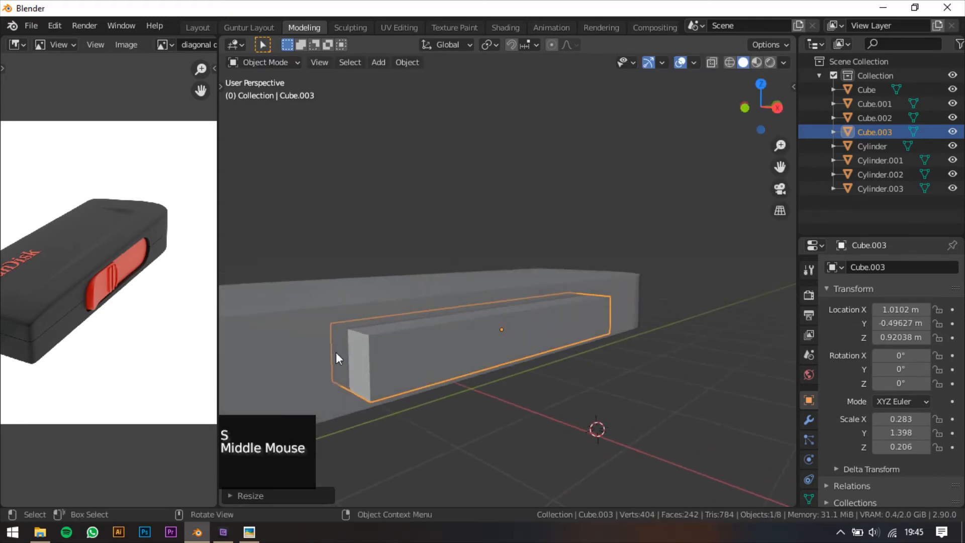
Step: In Edit Mode, select the upper and lower short edges at the side block's end nearest the USB connector
scroll(118, 298, up, 1)
click(448, 351)
middle_drag(423, 363, 496, 340)
click(408, 381)
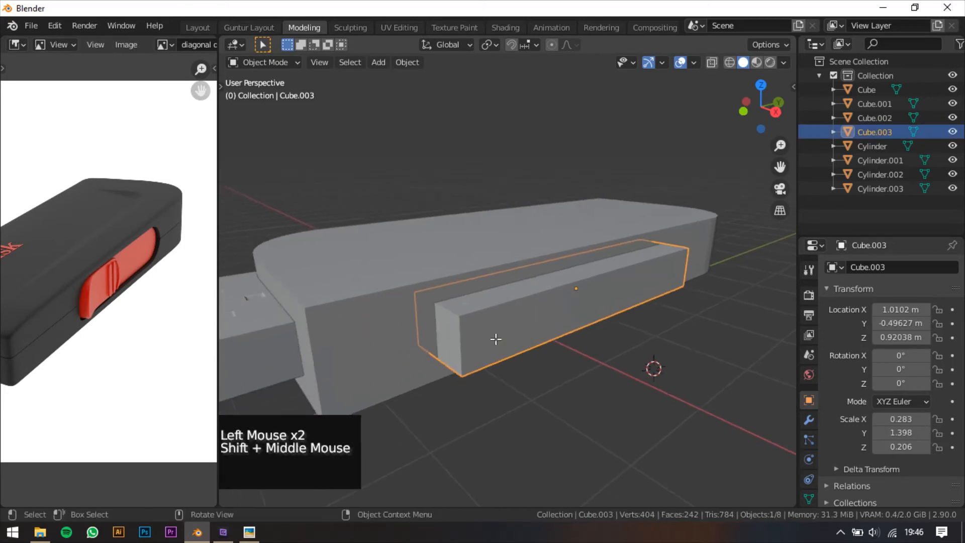
key(Tab)
click(445, 370)
shift+click(451, 366)
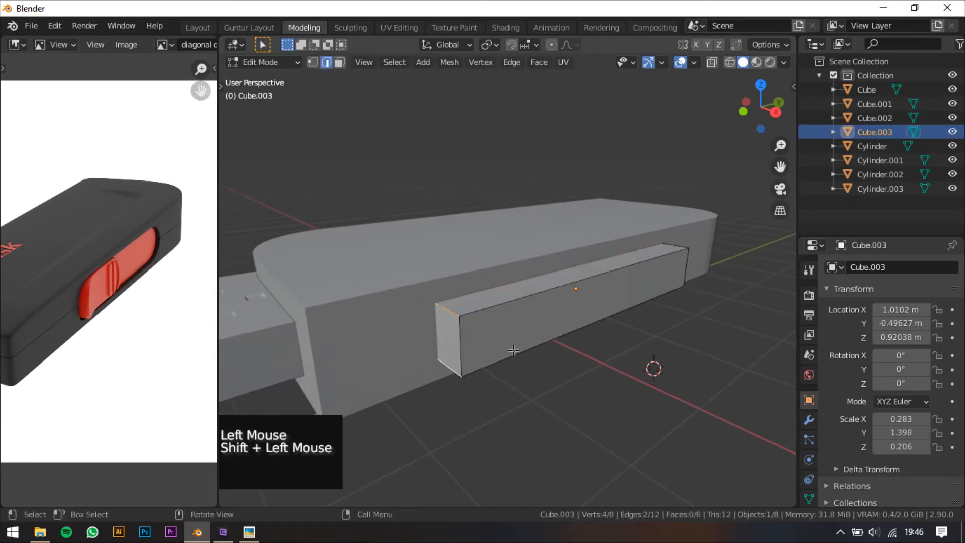
Step: Add the upper and lower short edges at the block's far end to the selection and try bevelling all four with 10 segments
middle_drag(451, 359, 392, 352)
shift+middle_drag(393, 341, 342, 325)
shift+middle_drag(729, 317, 473, 294)
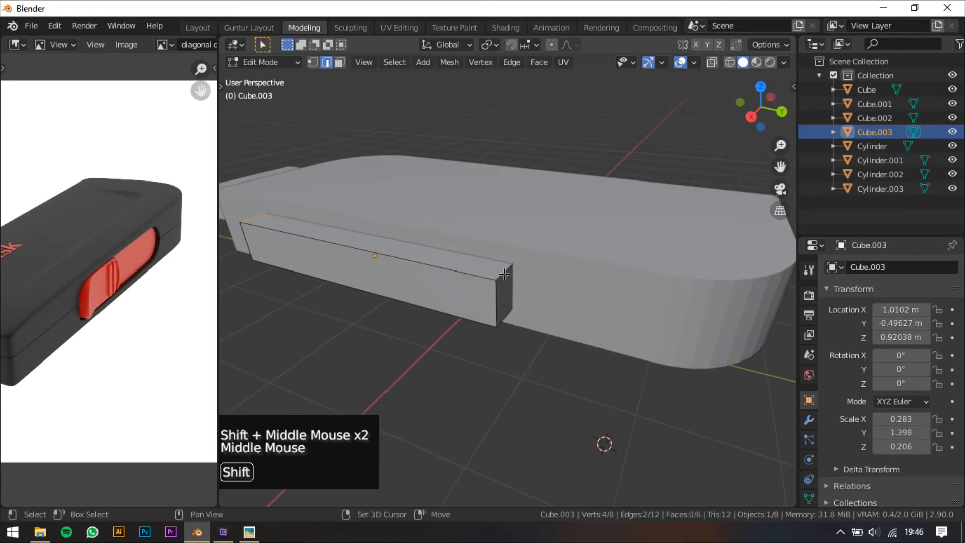
shift+click(503, 273)
shift+click(514, 320)
middle_drag(528, 339, 604, 312)
shift+middle_drag(603, 311, 556, 330)
key(ctrl+b)
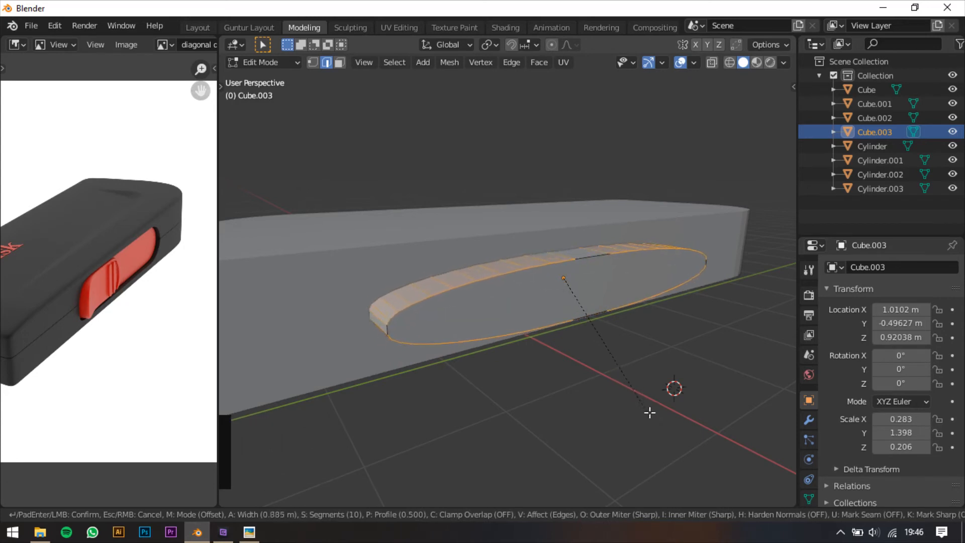
key(Escape)
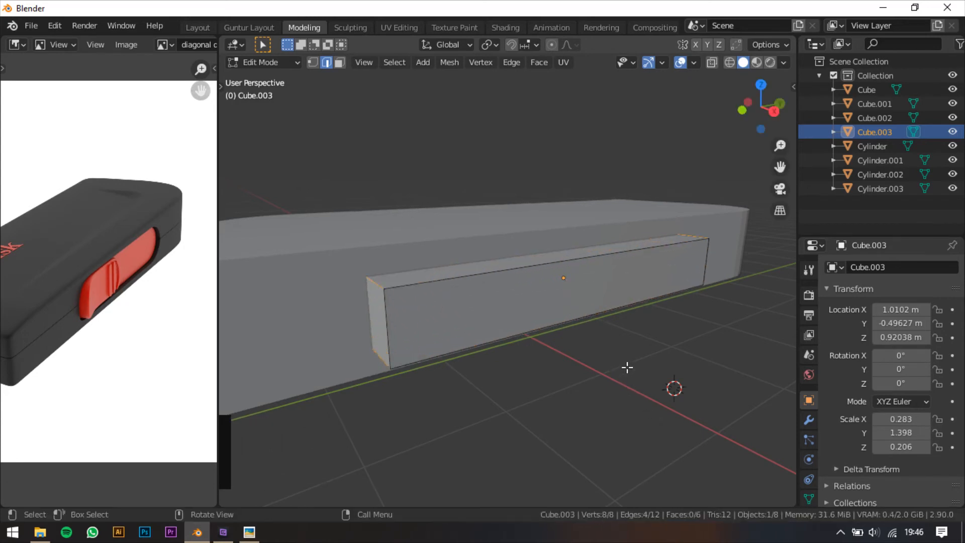
Step: Return the side block to Object Mode and apply its scale
key(Tab)
click(573, 361)
click(495, 297)
middle_drag(494, 298, 568, 363)
key(ctrl+a)
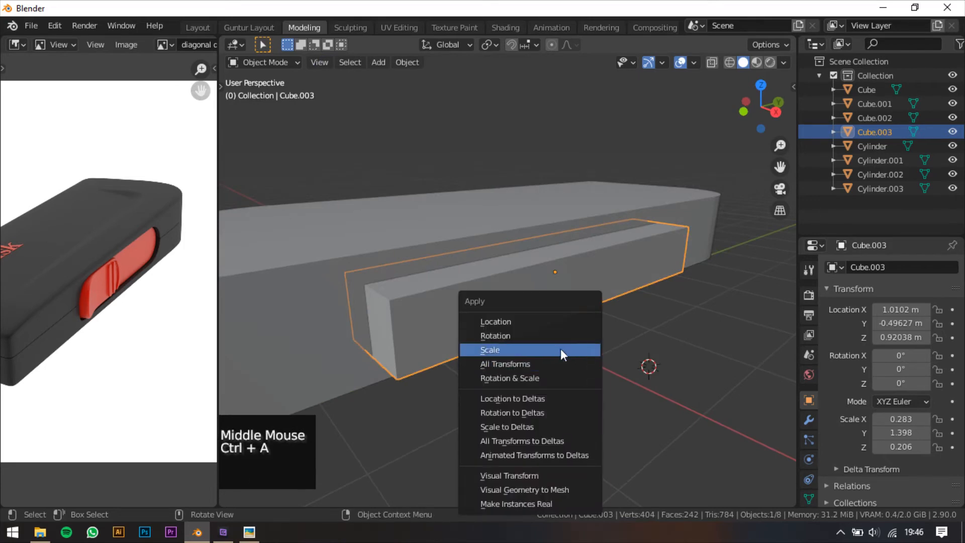
click(537, 348)
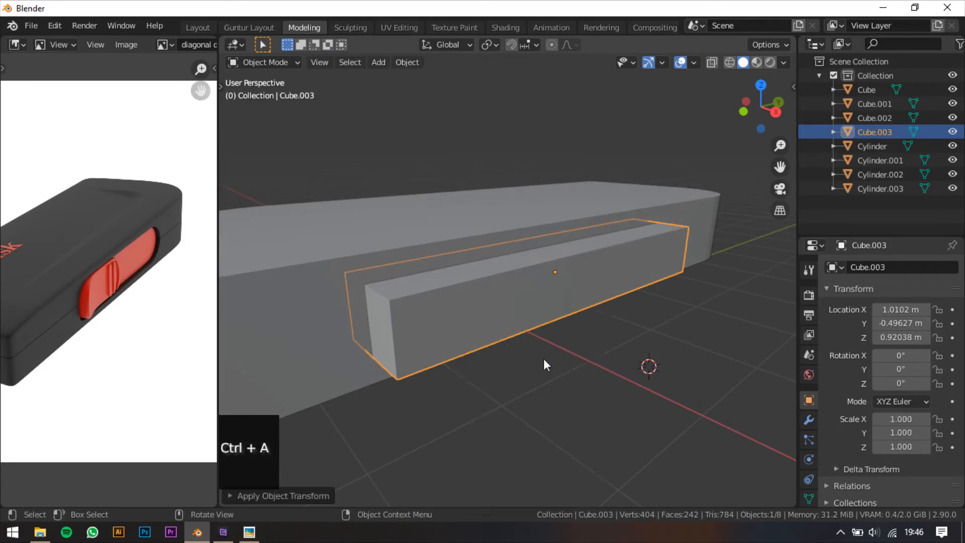
Step: In Edit Mode, bevel the side block's four short end edges about 0.175 m wide with 8 segments, and return to Object Mode
click(523, 378)
click(479, 321)
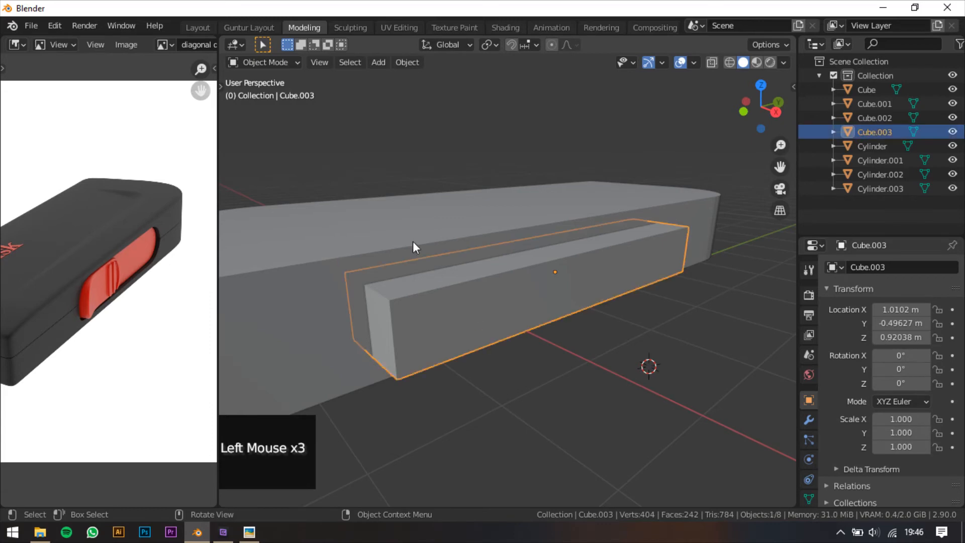
click(265, 66)
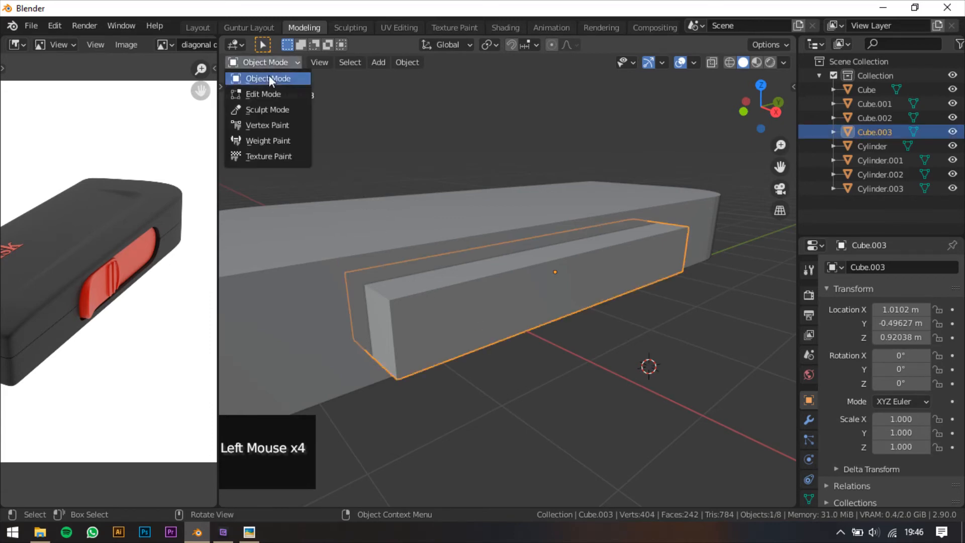
click(273, 87)
shift+middle_drag(518, 359, 522, 372)
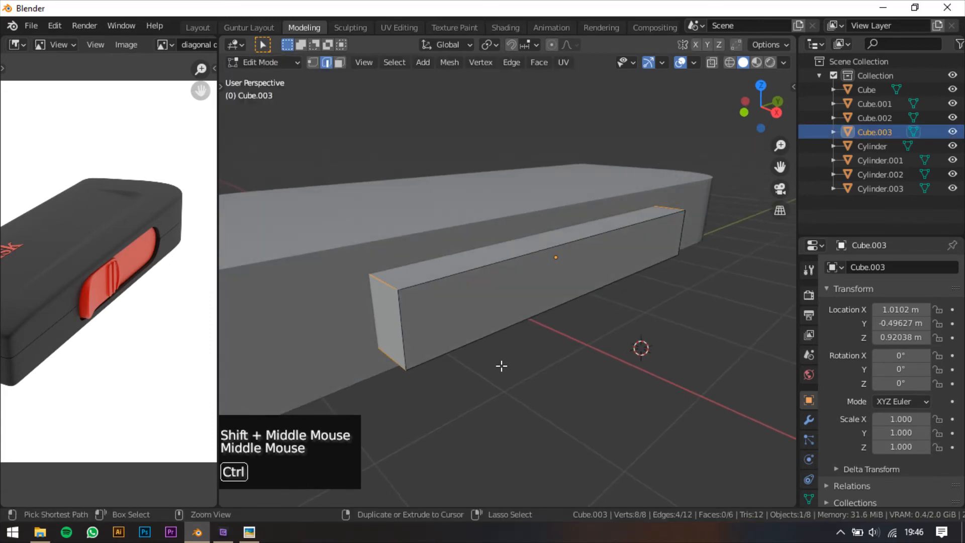
key(ctrl+b)
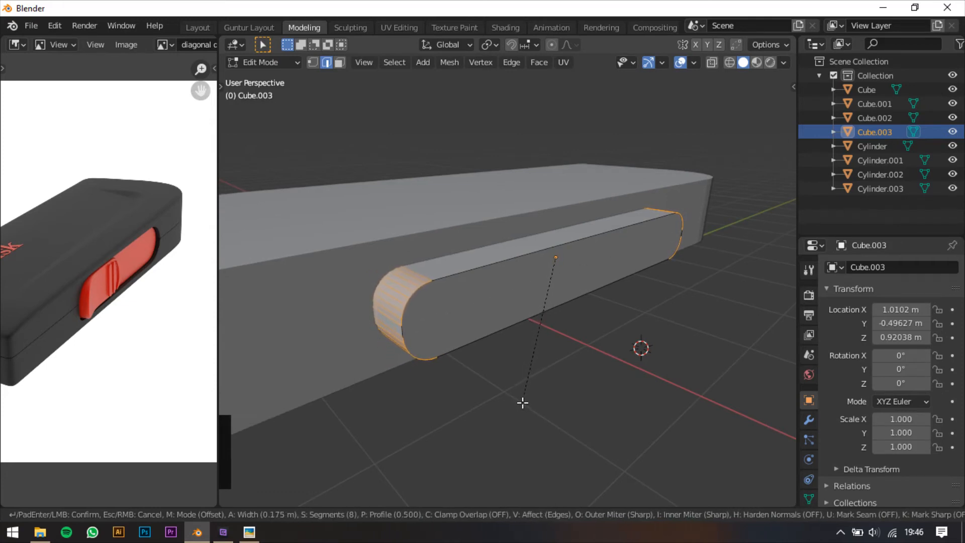
click(523, 402)
key(Tab)
middle_drag(532, 378, 558, 352)
click(524, 393)
key(Tab)
click(492, 373)
key(Tab)
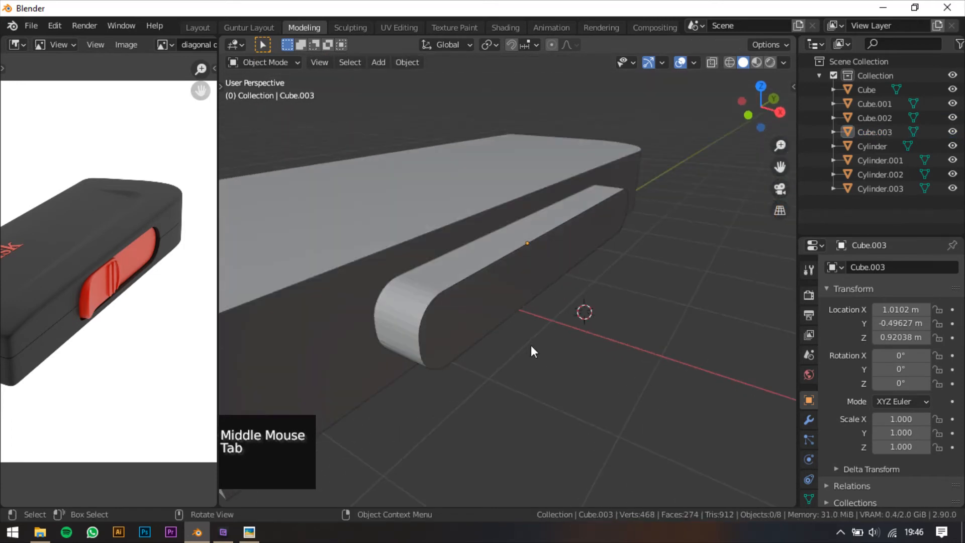
click(475, 321)
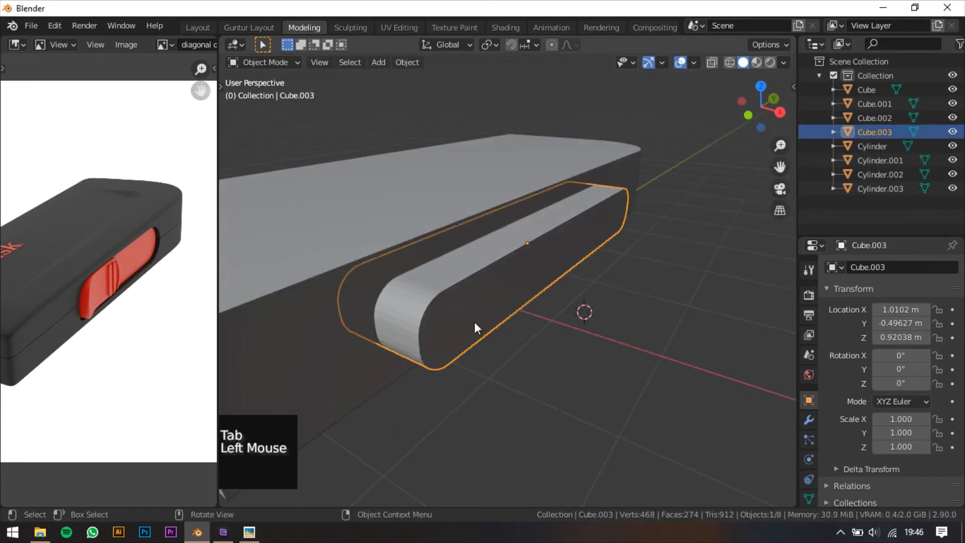
click(441, 266)
click(412, 242)
double_click(468, 296)
middle_drag(507, 333, 472, 291)
click(468, 289)
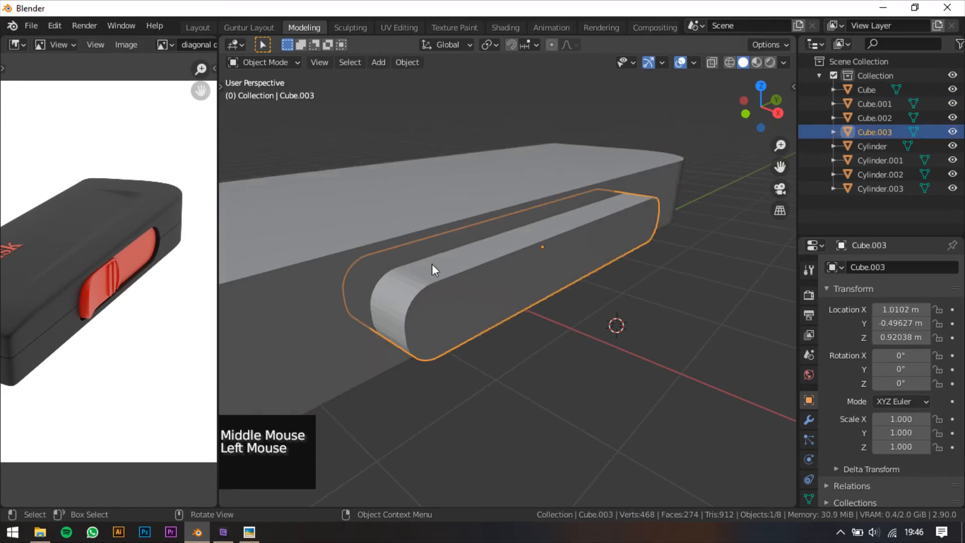
click(533, 347)
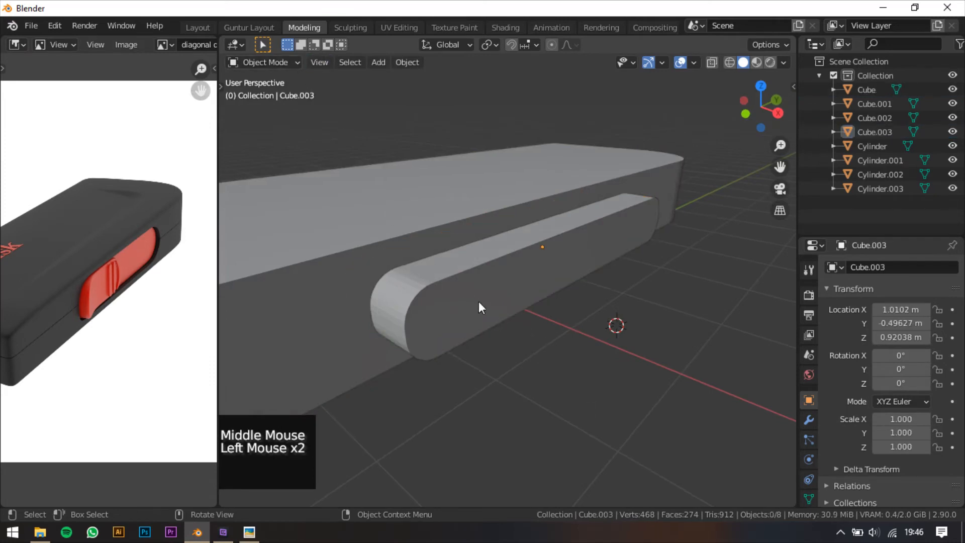
Step: Thin the rounded side block to an X scale of about 0.407 and place it along X at about 1.054 m
click(479, 301)
shift+middle_drag(527, 348, 570, 360)
middle_drag(570, 360, 590, 382)
shift+scroll(590, 382, down, 2)
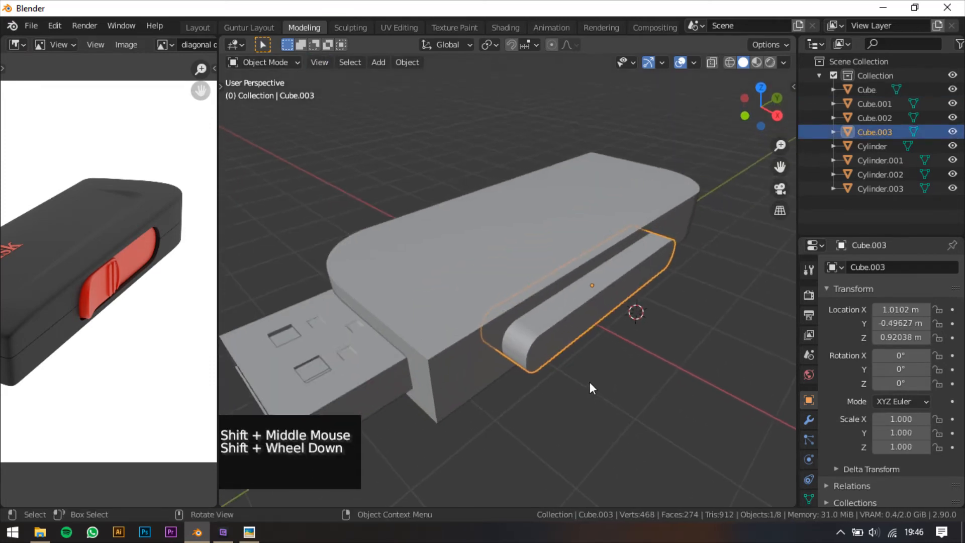
double_click(575, 333)
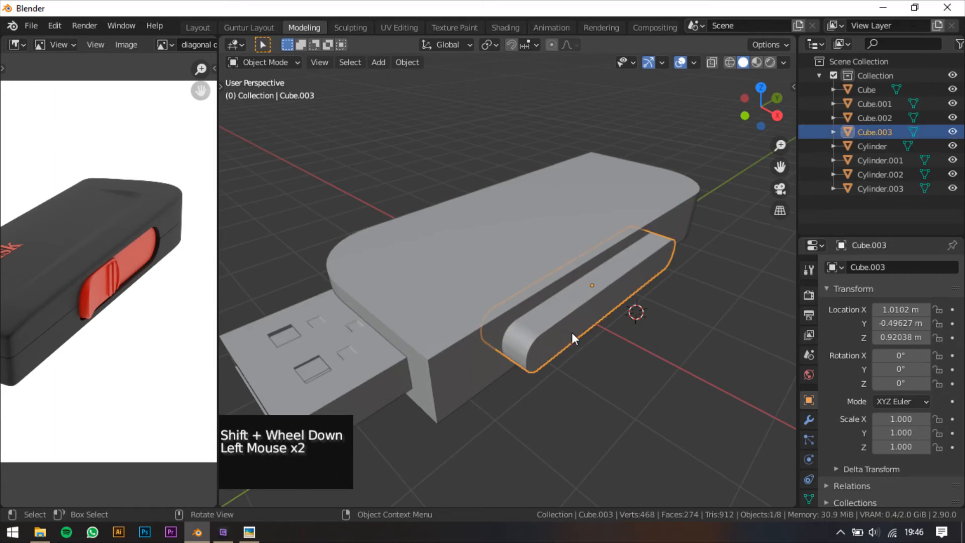
key(g)
key(x)
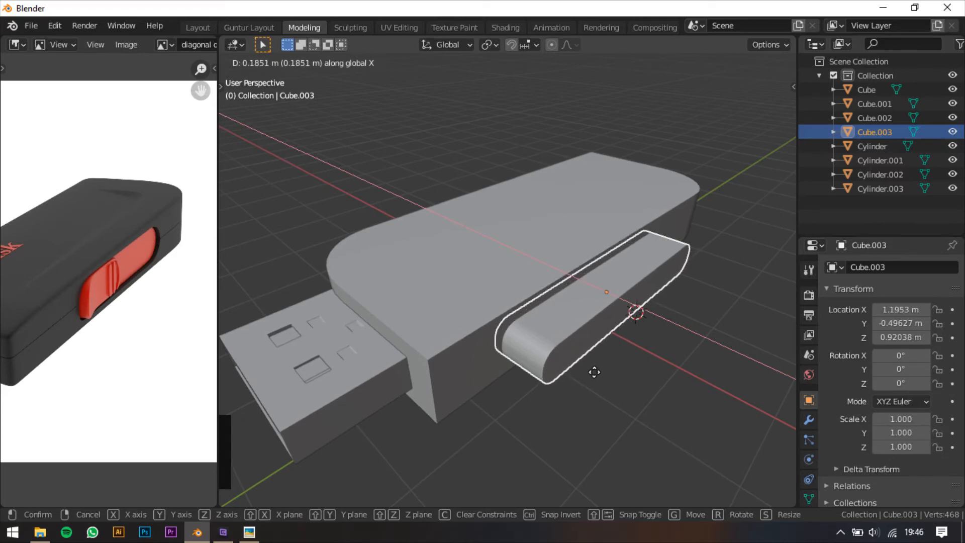
click(596, 371)
shift+middle_drag(599, 370, 574, 342)
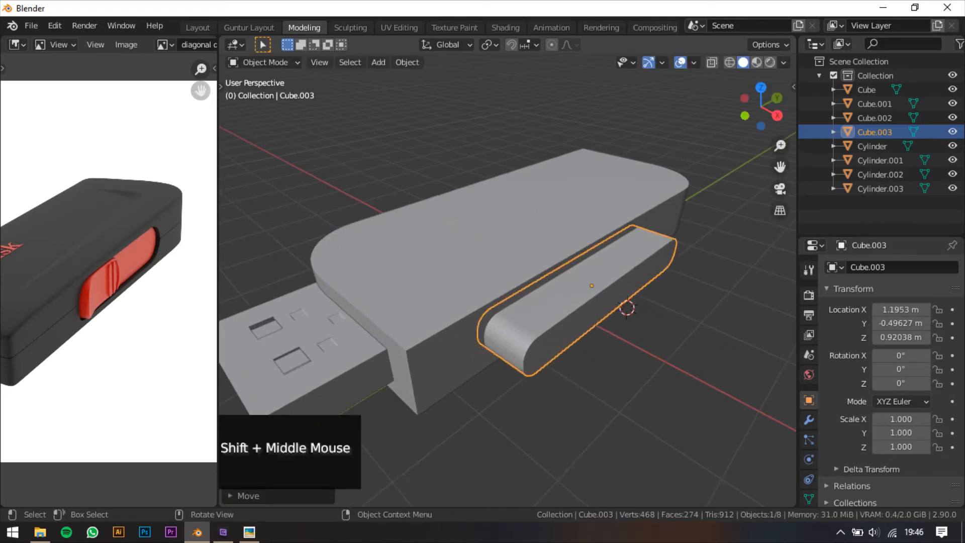
key(s)
key(x)
click(601, 348)
key(g)
key(x)
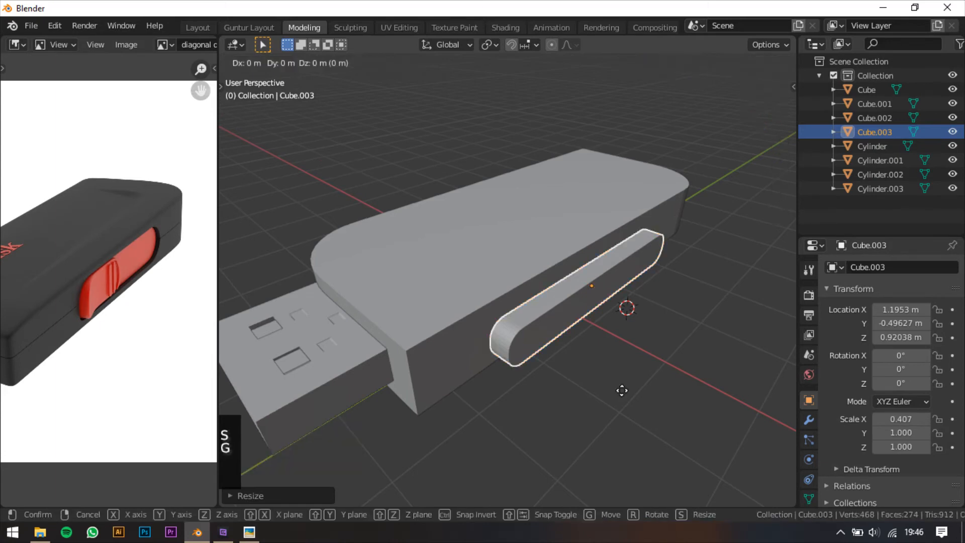
click(615, 379)
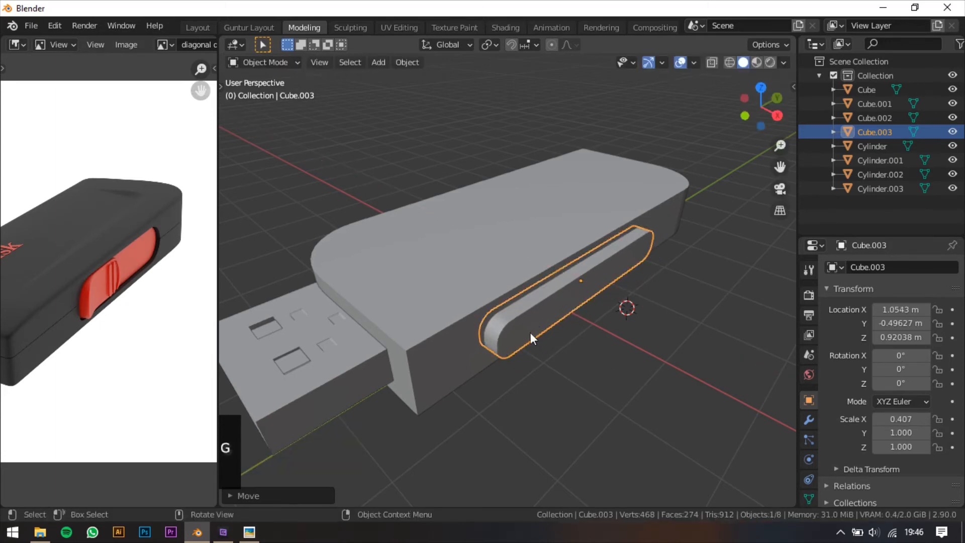
Step: Duplicate the side block and place the copy away from the casing along X, at about 2.313 m
scroll(59, 293, up, 2)
middle_drag(59, 293, 176, 259)
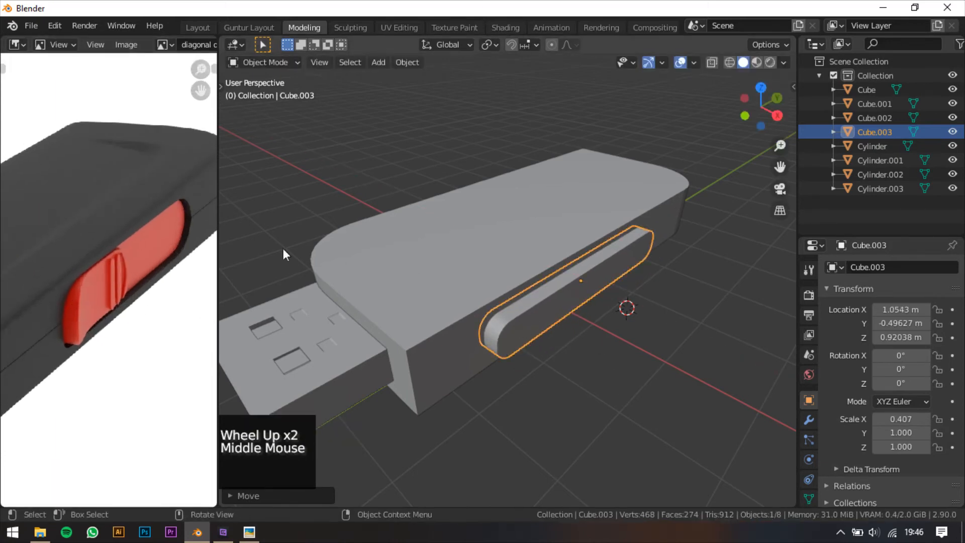
scroll(150, 295, up, 1)
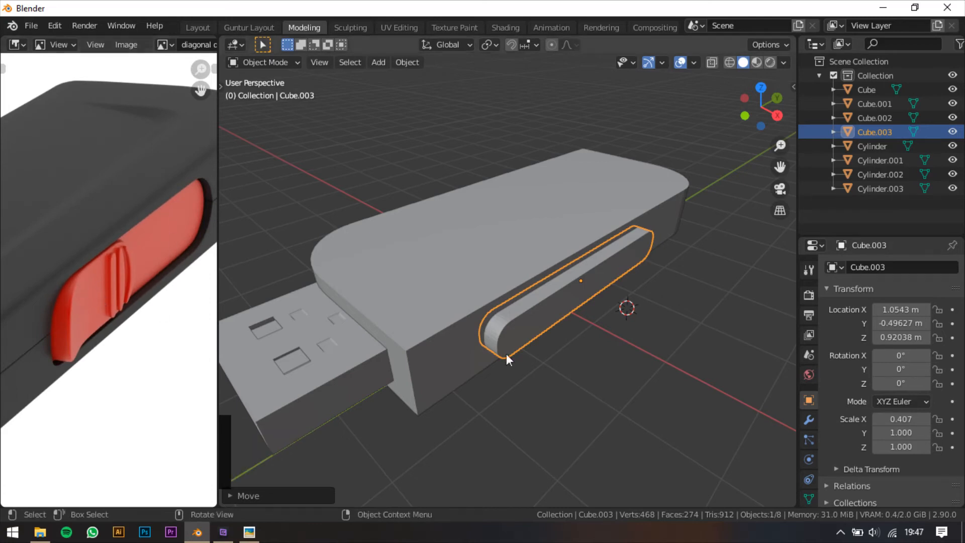
shift+middle_drag(582, 343, 564, 346)
click(531, 337)
click(526, 323)
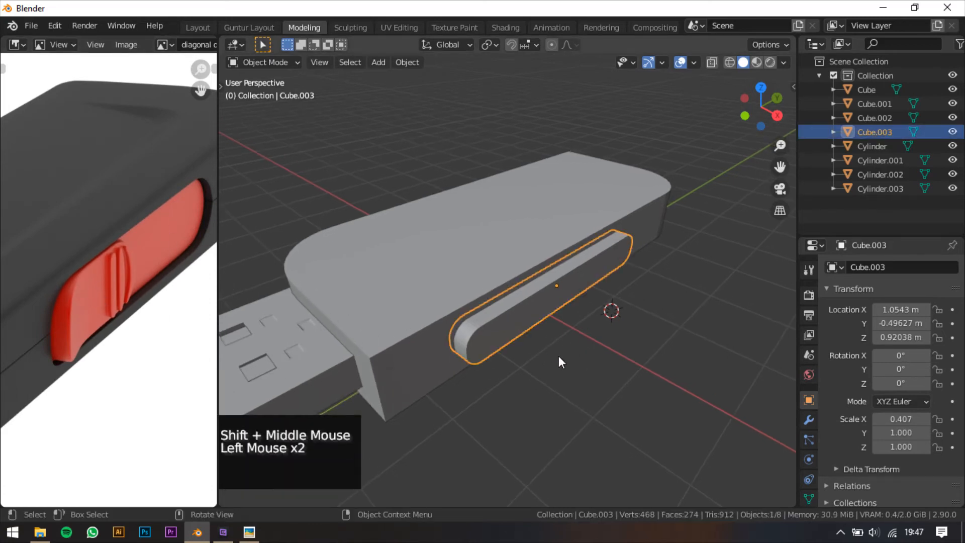
key(shift+d)
key(x)
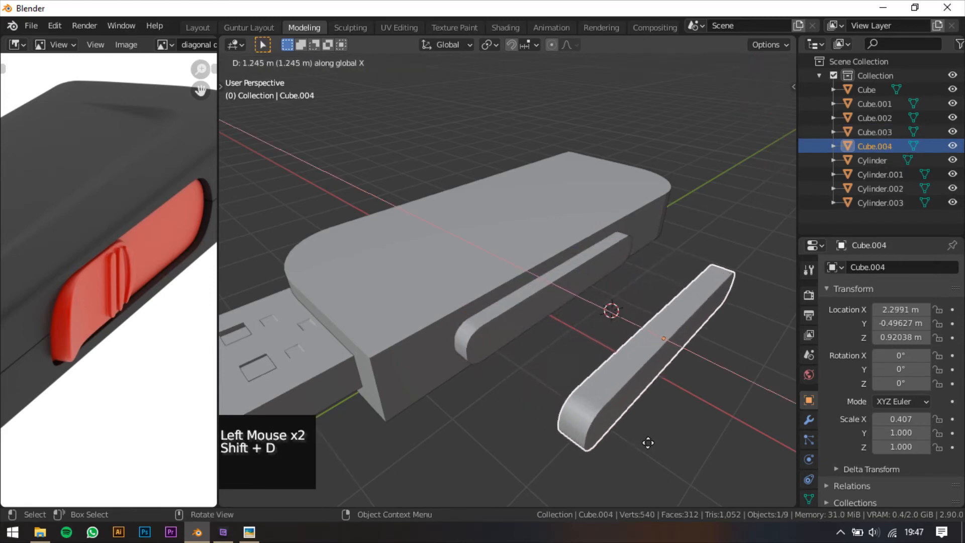
click(648, 445)
Step: Cut the original side block out of the casing with Bool Tool's Auto Boolean Difference, and select the detached copy
click(498, 307)
middle_drag(497, 308, 507, 317)
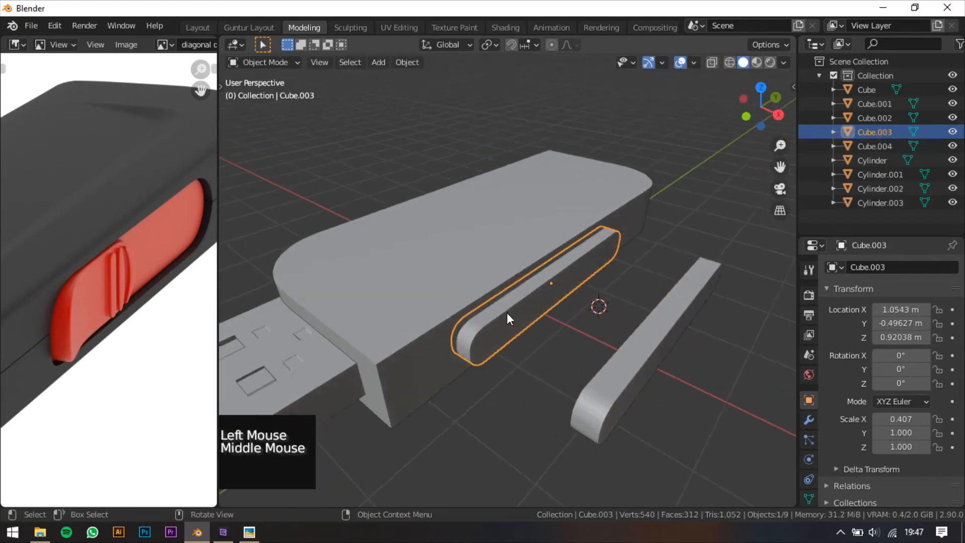
scroll(509, 320, up, 2)
click(510, 315)
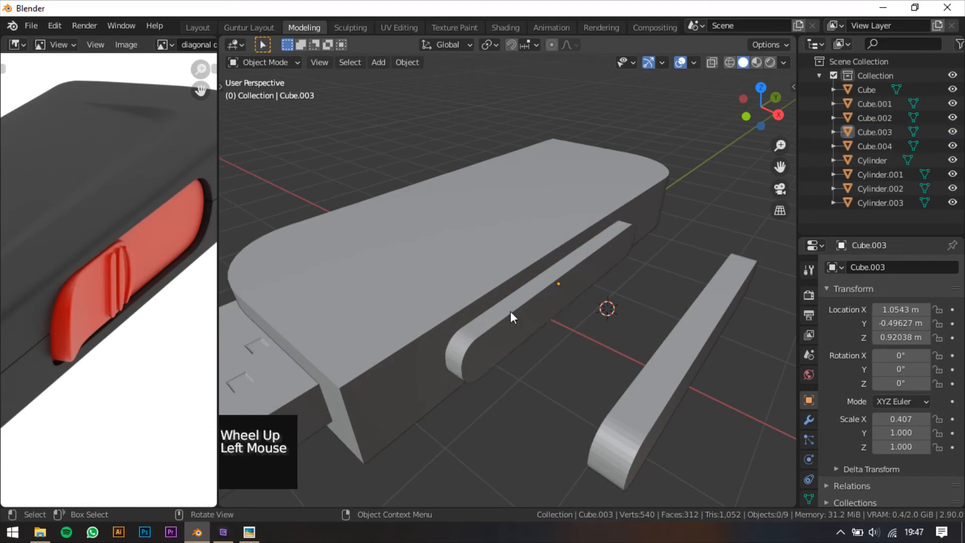
click(513, 327)
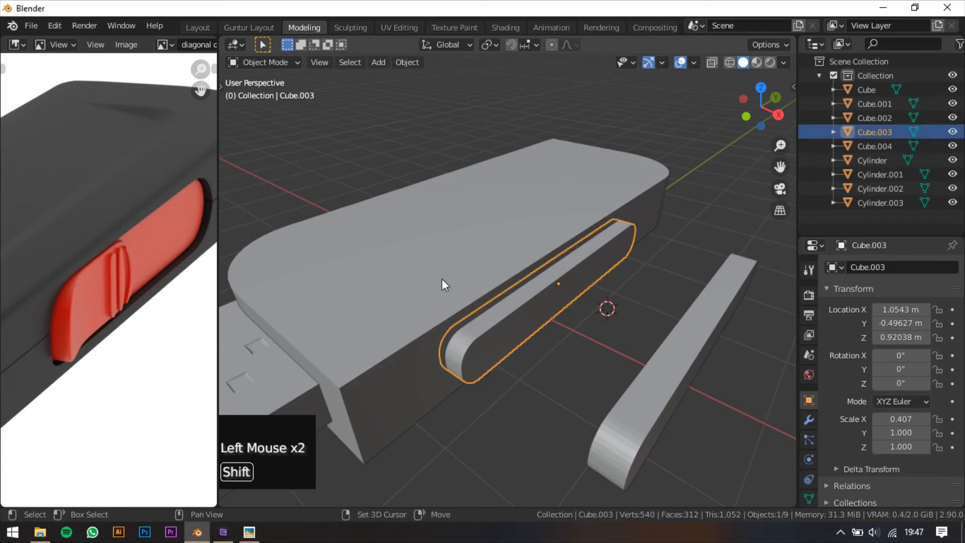
shift+click(459, 258)
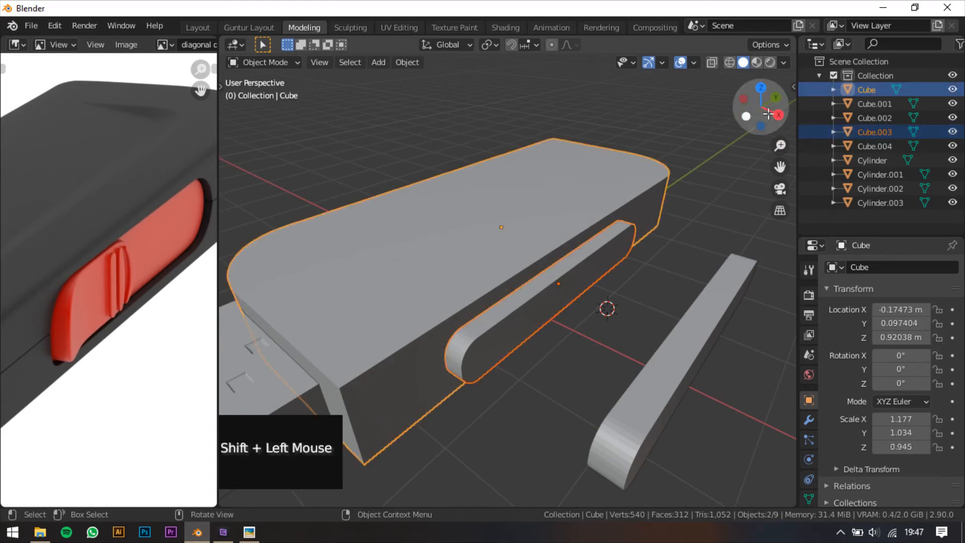
click(790, 84)
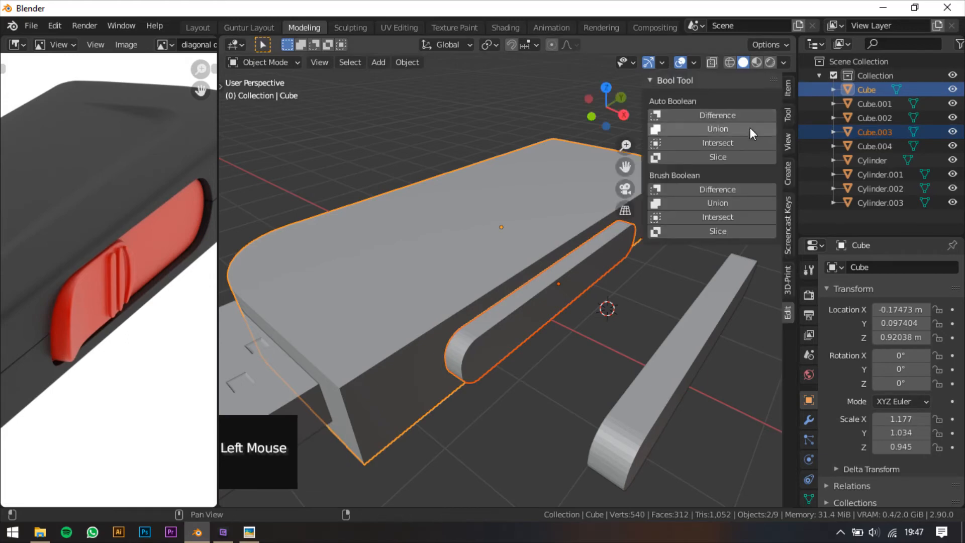
click(678, 78)
click(678, 79)
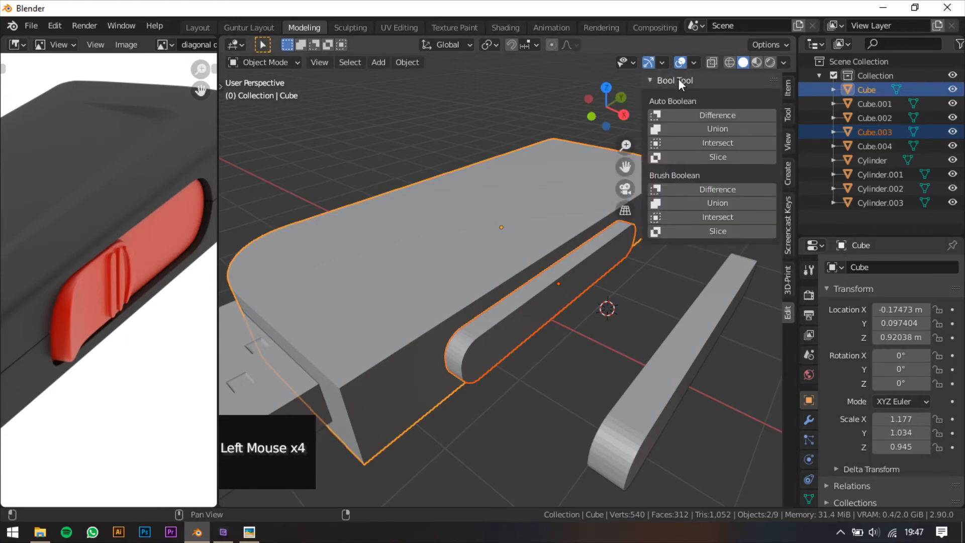
click(711, 116)
middle_drag(604, 196, 568, 299)
scroll(552, 276, down, 2)
click(570, 301)
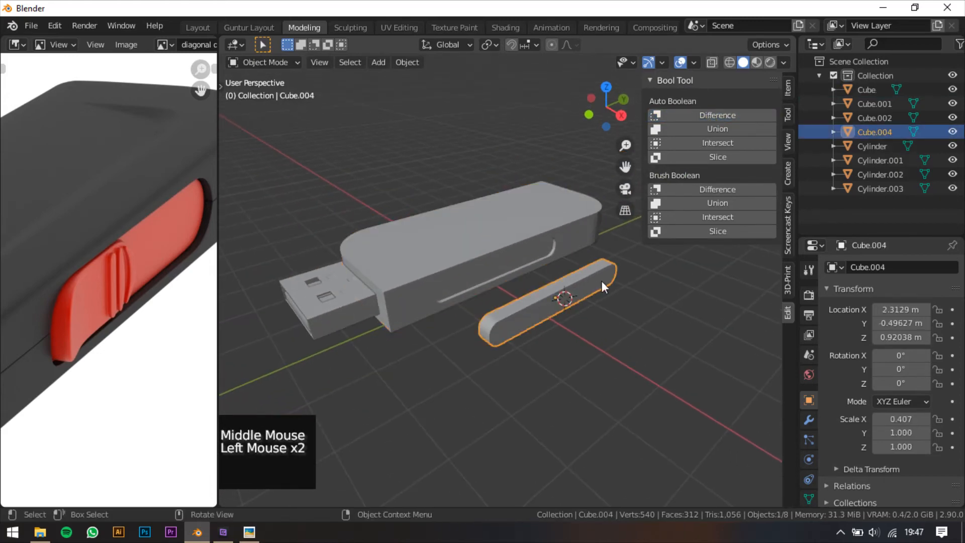
drag(640, 144, 714, 146)
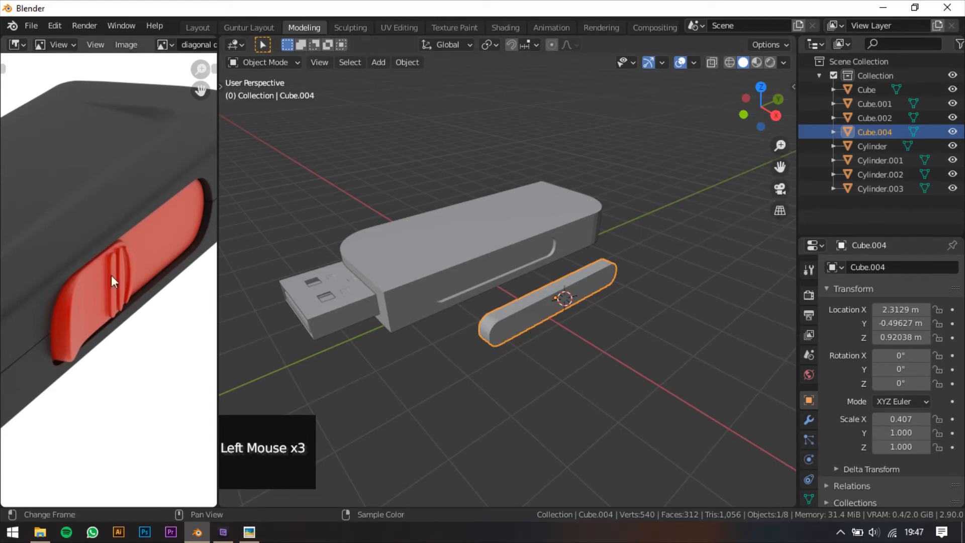
Step: Try shortening the detached copy to a Y scale of about 0.326
click(538, 308)
scroll(539, 309, up, 2)
click(545, 320)
middle_drag(545, 320, 581, 301)
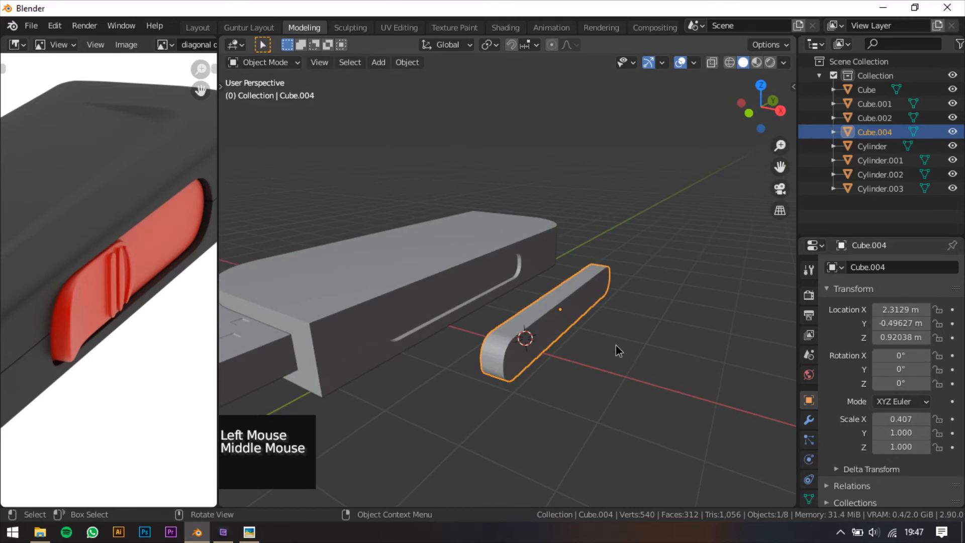
middle_drag(618, 350, 656, 408)
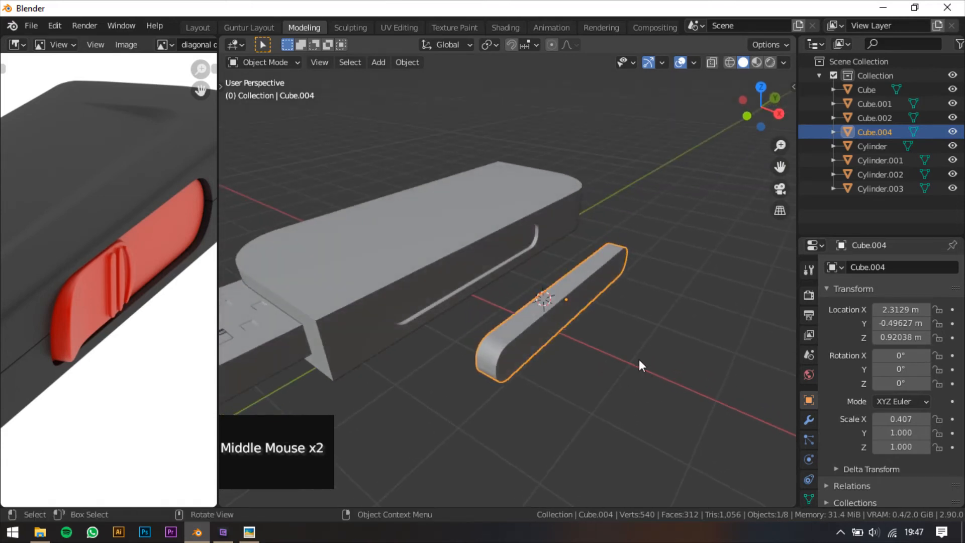
key(s)
key(y)
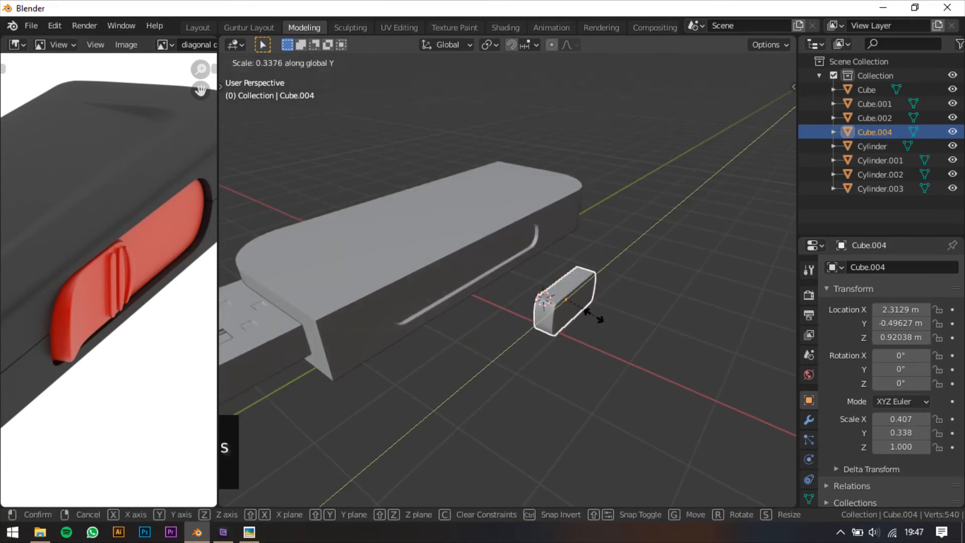
click(592, 317)
Step: In the right wireframe view, try moving the shortened copy along Y to about -1.353 m, near the slot's connector end
scroll(547, 327, up, 2)
shift+middle_drag(580, 325, 536, 333)
click(776, 114)
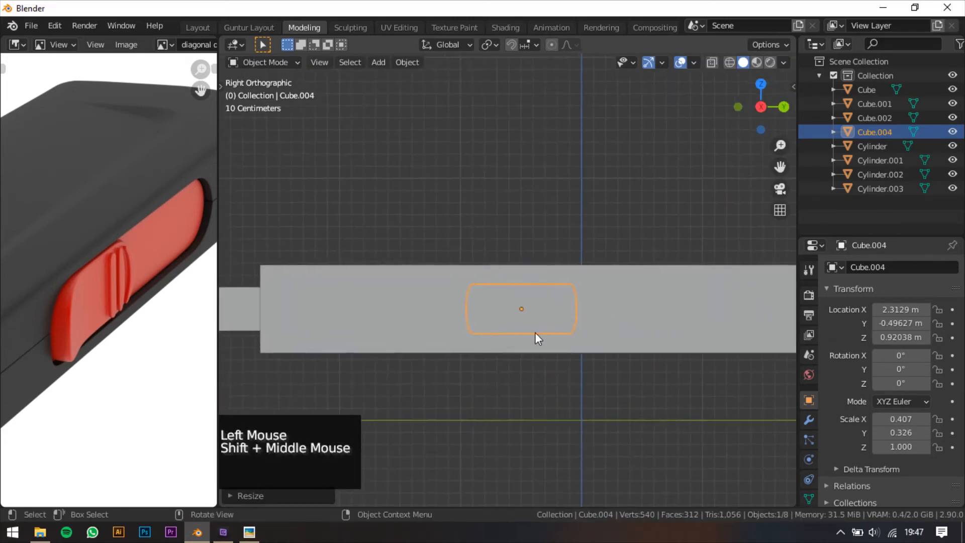
scroll(537, 338, up, 1)
click(729, 62)
shift+middle_drag(457, 324, 481, 304)
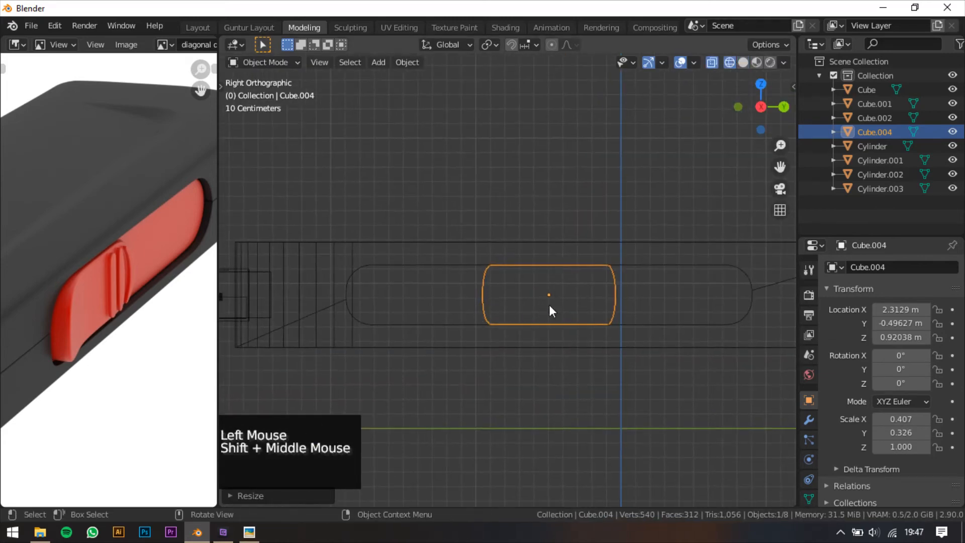
key(g)
key(y)
click(424, 305)
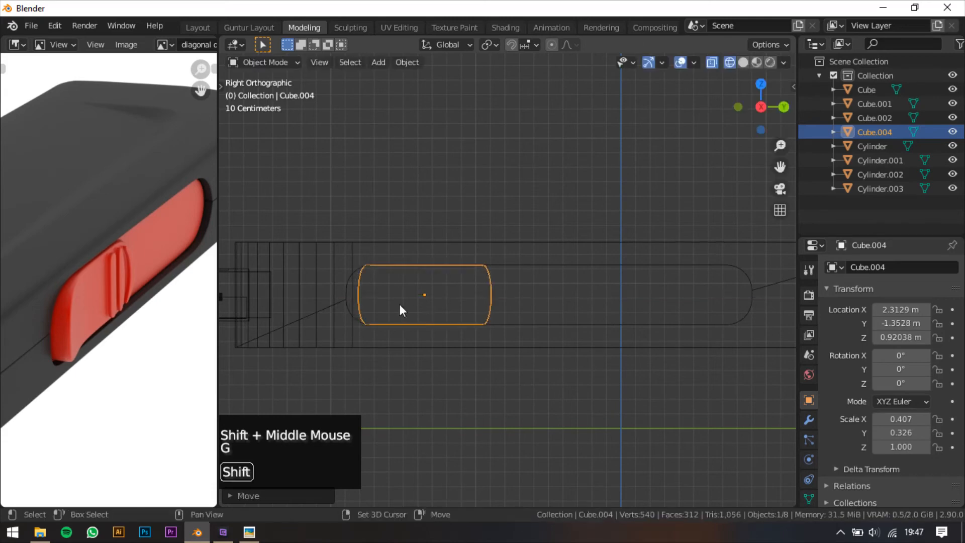
shift+middle_drag(375, 278, 403, 279)
scroll(402, 279, up, 2)
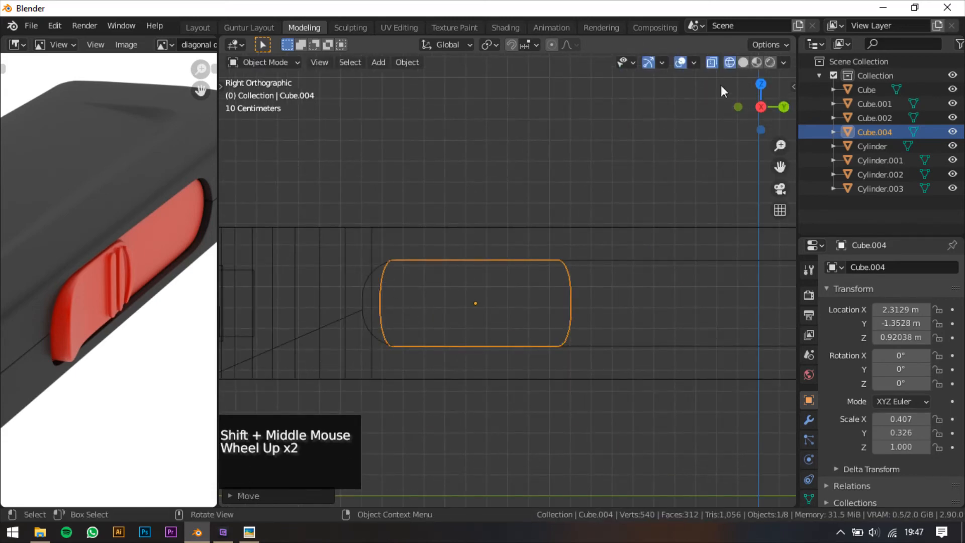
click(743, 62)
Step: Undo the copy's move and shortening along Y
mouse_move(705, 110)
middle_down()
mouse_move(610, 288)
mouse_move(578, 301)
mouse_move(608, 343)
mouse_move(595, 330)
middle_up()
scroll(611, 289, down, 2)
key(ctrl+z)
key(ctrl+z)
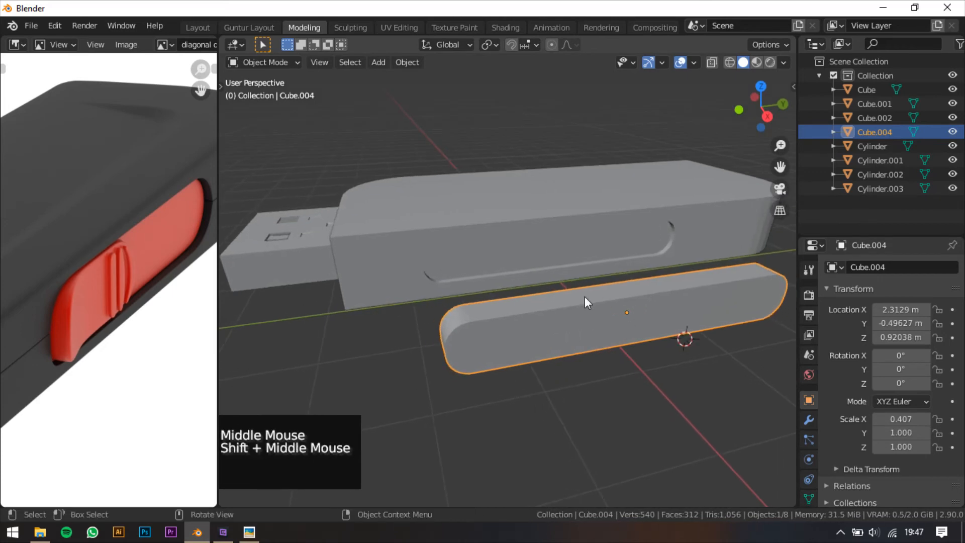
click(276, 59)
click(278, 81)
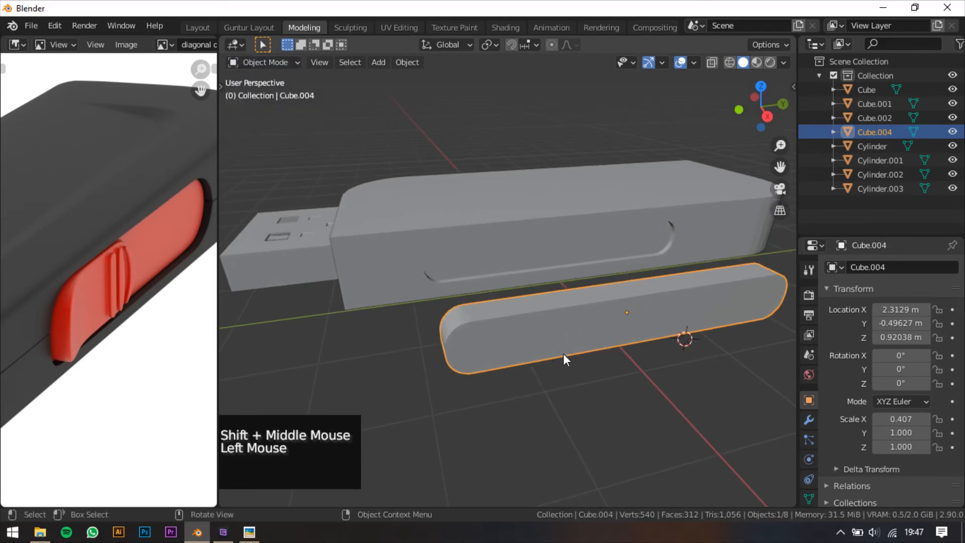
Step: In the detached copy's mesh, select all vertices of the rounded end farther from the connector, using vertex selection and X-ray in the right view
click(270, 62)
click(273, 95)
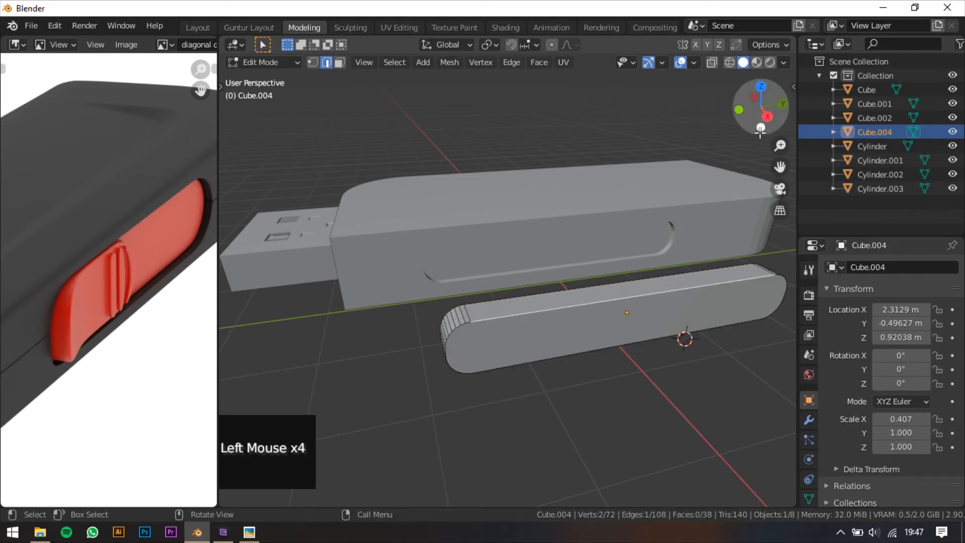
click(769, 115)
shift+middle_drag(622, 286, 594, 278)
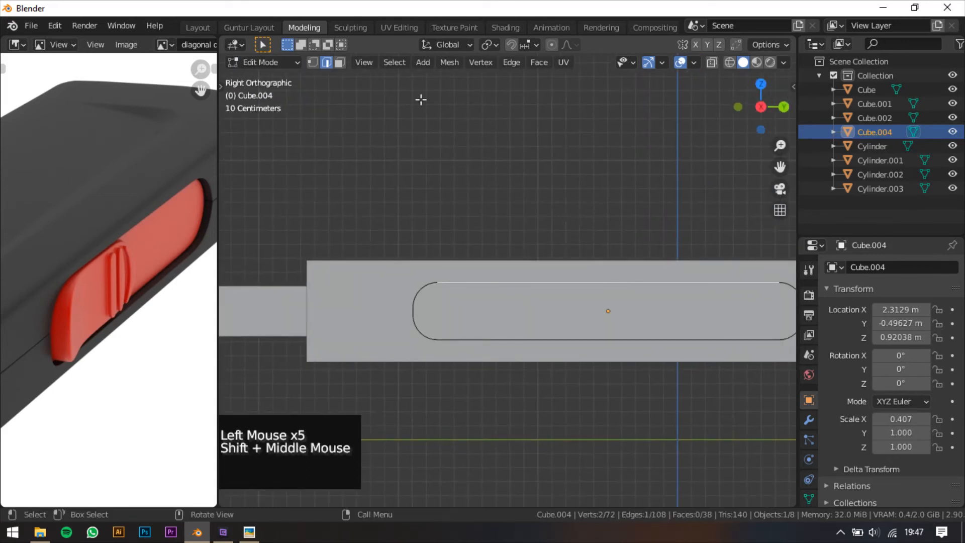
click(312, 61)
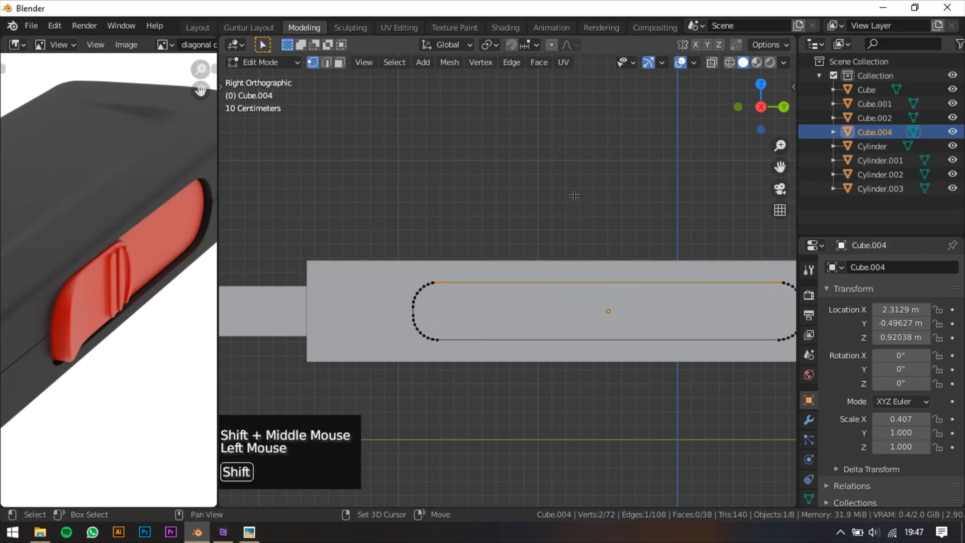
shift+middle_drag(582, 200, 413, 163)
click(712, 62)
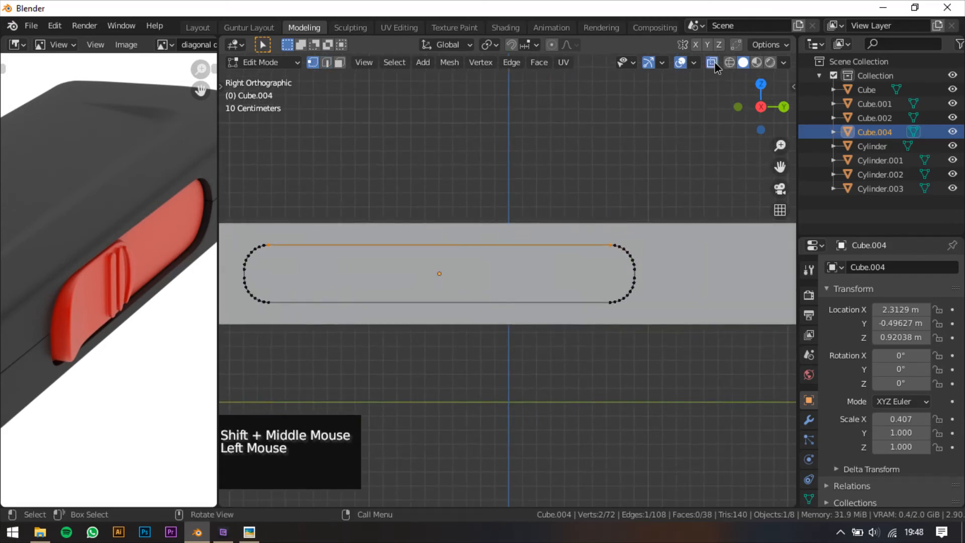
drag(706, 168, 671, 225)
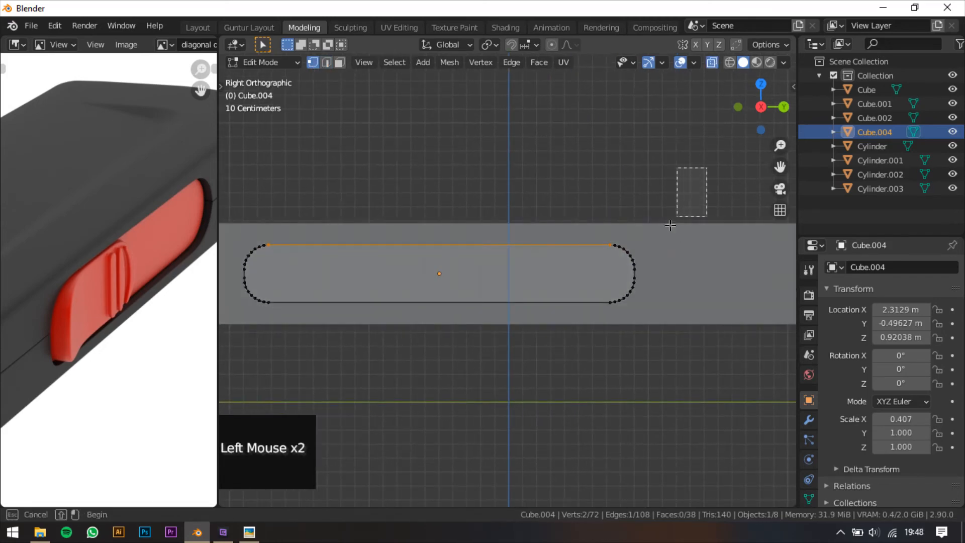
drag(617, 292, 537, 382)
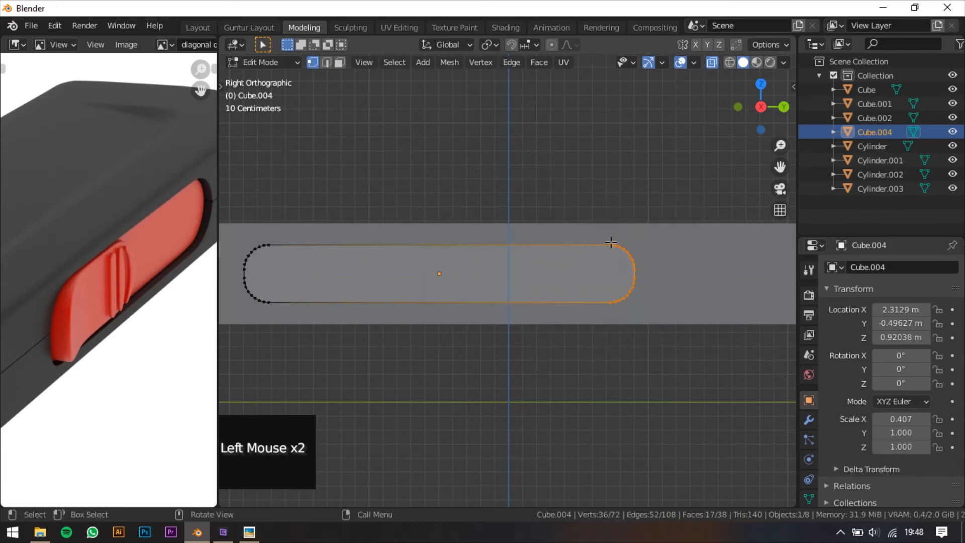
middle_drag(612, 243, 631, 272)
Step: Try selecting the same rounded end of the copy with X-ray off, and inspect which vertices are included
click(712, 62)
shift+middle_drag(698, 196, 613, 188)
middle_drag(620, 193, 520, 218)
click(747, 116)
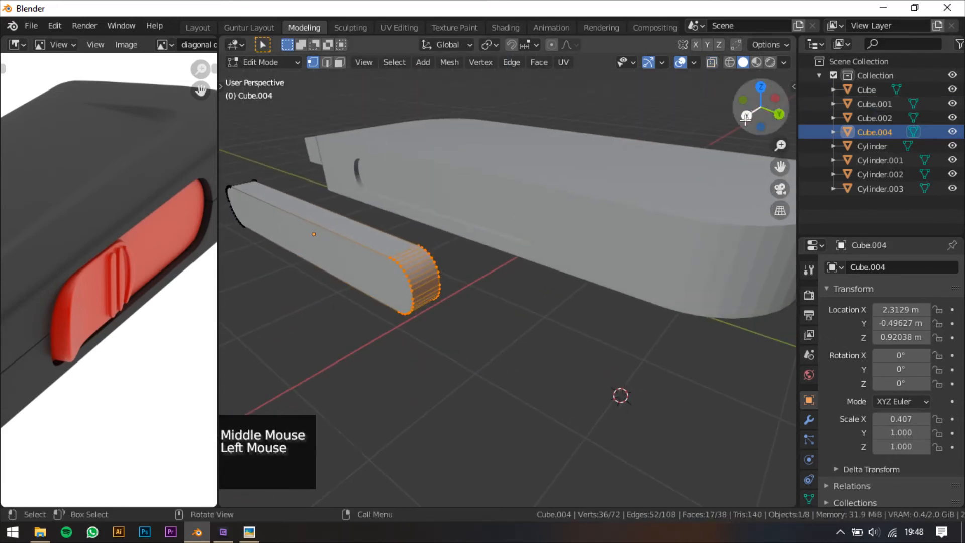
shift+middle_drag(598, 151, 583, 146)
double_click(573, 159)
drag(537, 166, 412, 319)
middle_drag(530, 241, 486, 277)
shift+middle_drag(367, 297, 431, 295)
scroll(431, 295, up, 1)
shift+scroll(469, 261, up, 2)
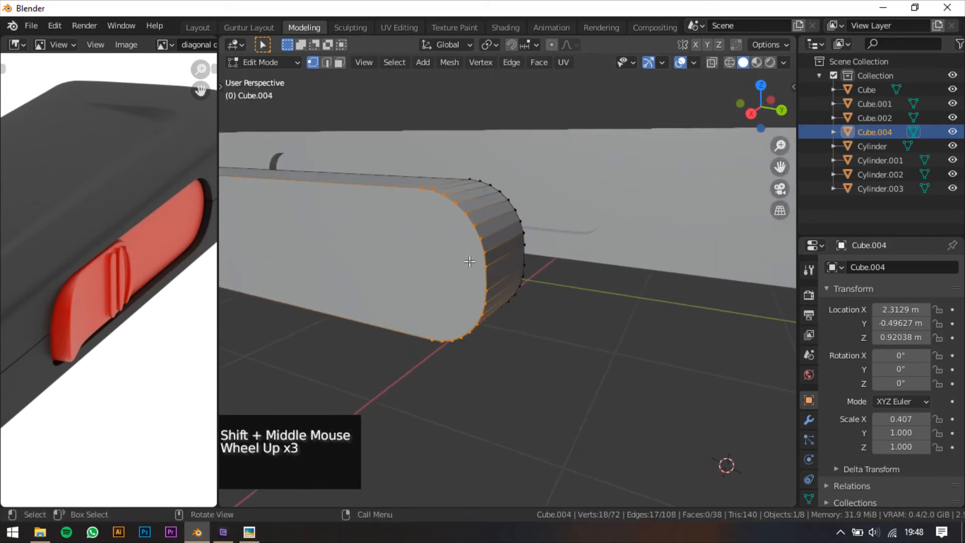
Step: With X-ray on in the right view, reselect every front and back vertex of the copy's rounded end
click(754, 111)
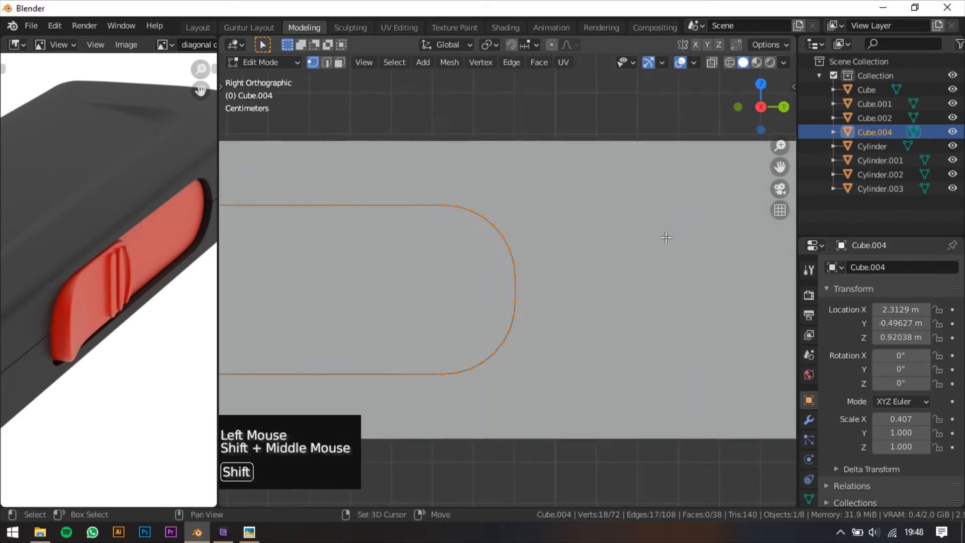
click(649, 227)
scroll(648, 226, down, 2)
click(712, 62)
drag(626, 154, 455, 347)
shift+middle_drag(422, 383, 470, 329)
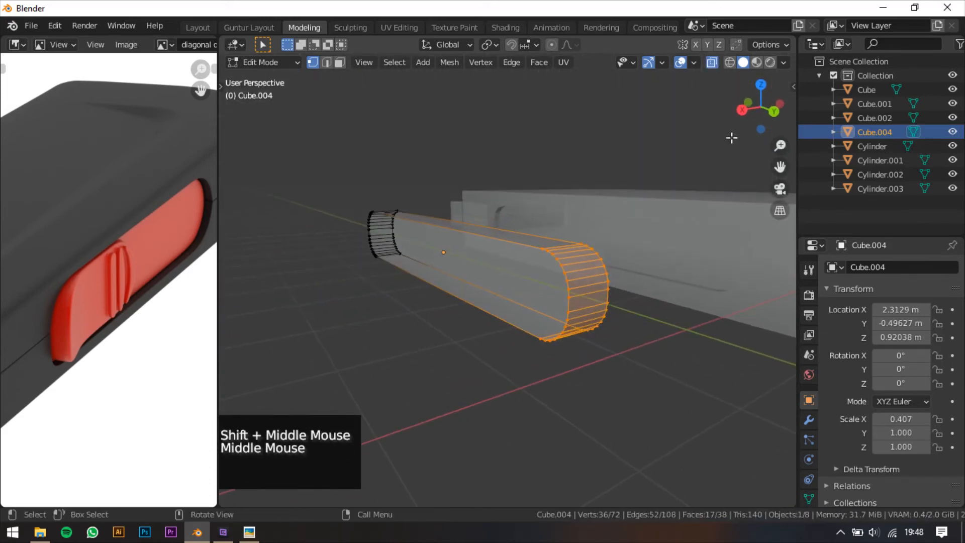
Step: Shorten the copy by moving the selected end vertices about 1.6 m along Y toward the connector
click(744, 111)
scroll(597, 256, down, 2)
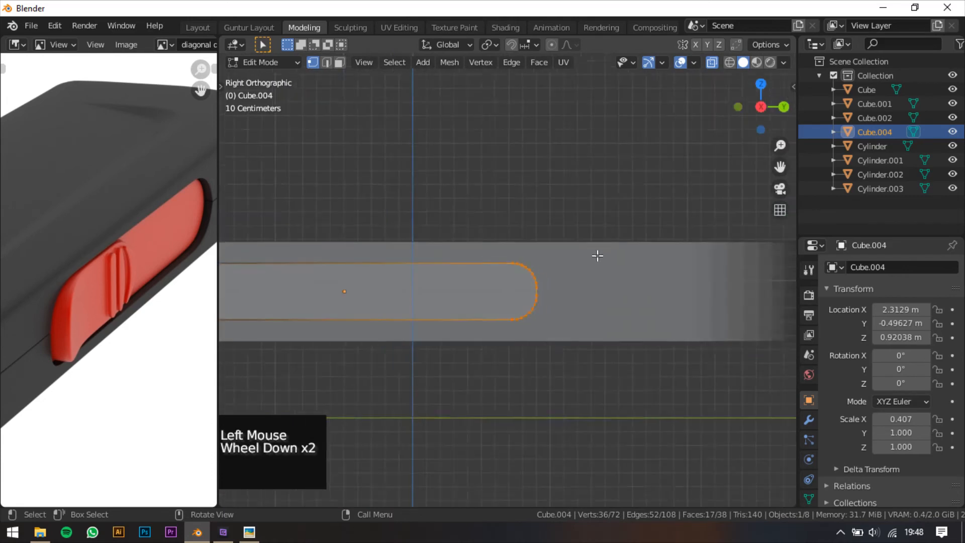
shift+middle_drag(597, 256, 694, 280)
scroll(694, 280, down, 2)
shift+middle_drag(648, 305, 679, 295)
scroll(680, 295, up, 1)
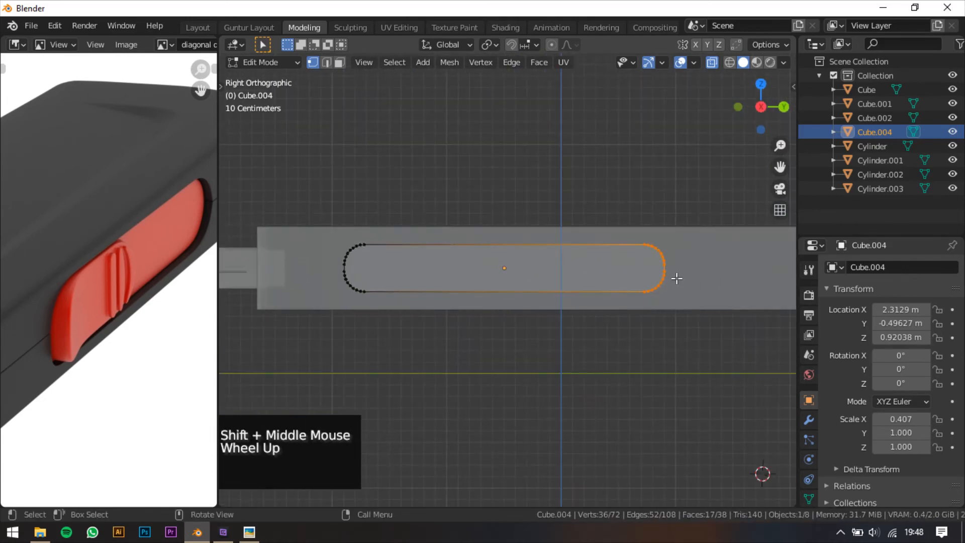
key(g)
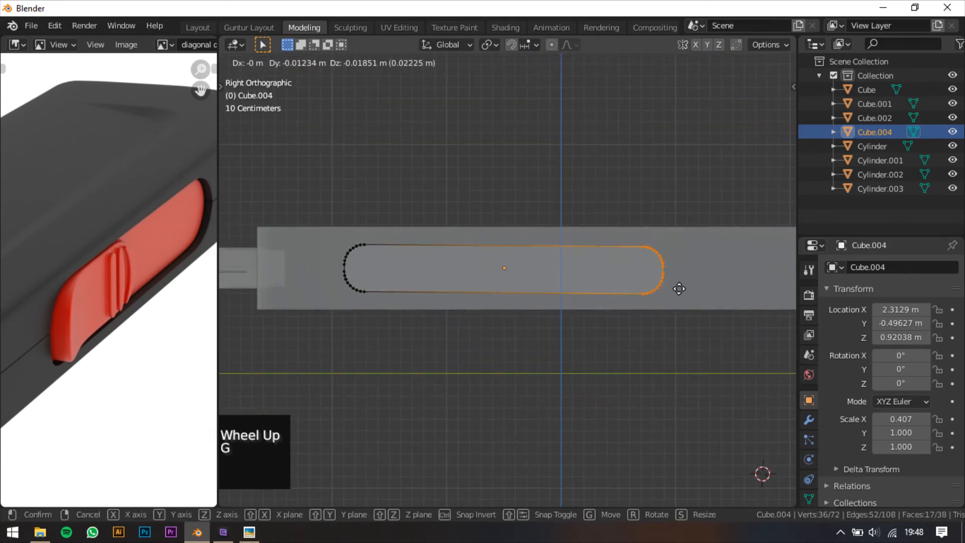
key(y)
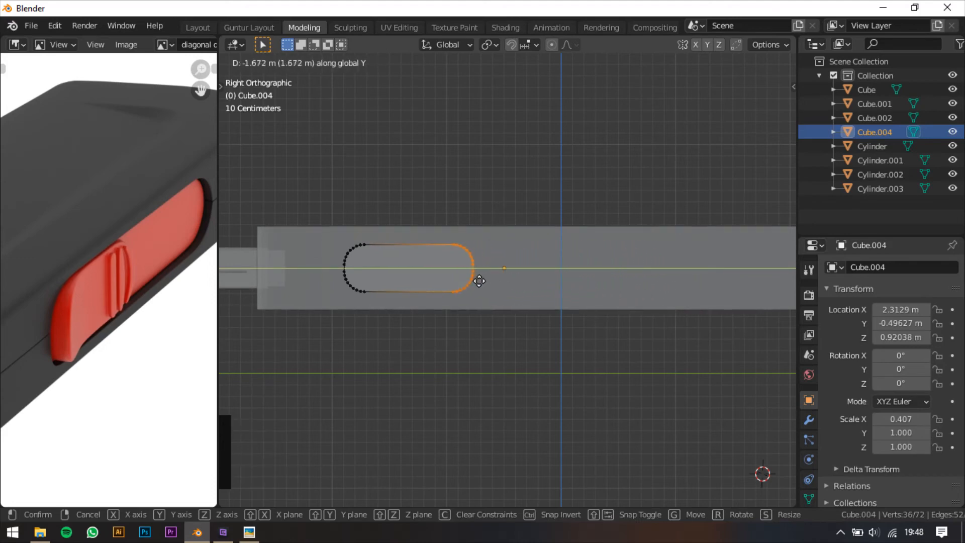
click(498, 284)
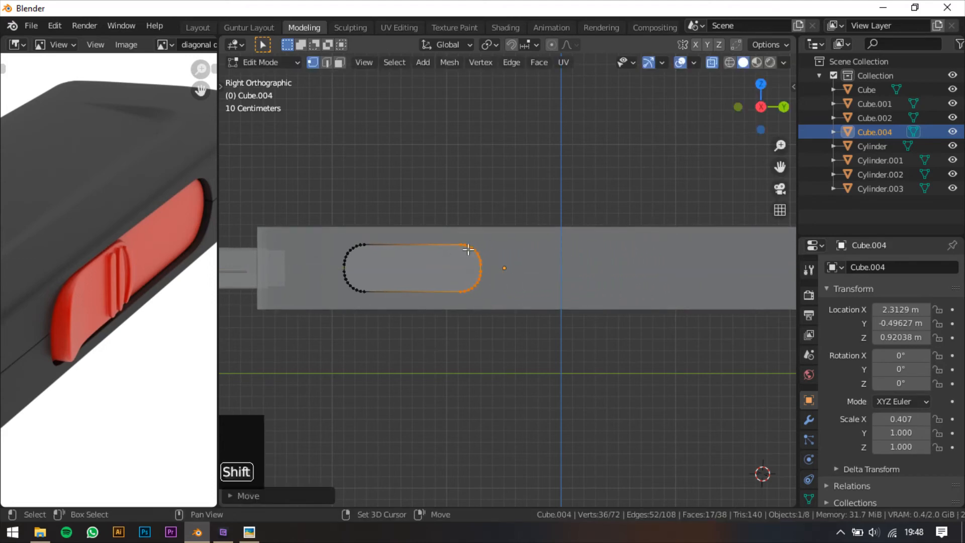
shift+middle_drag(525, 277, 526, 280)
middle_drag(526, 280, 523, 291)
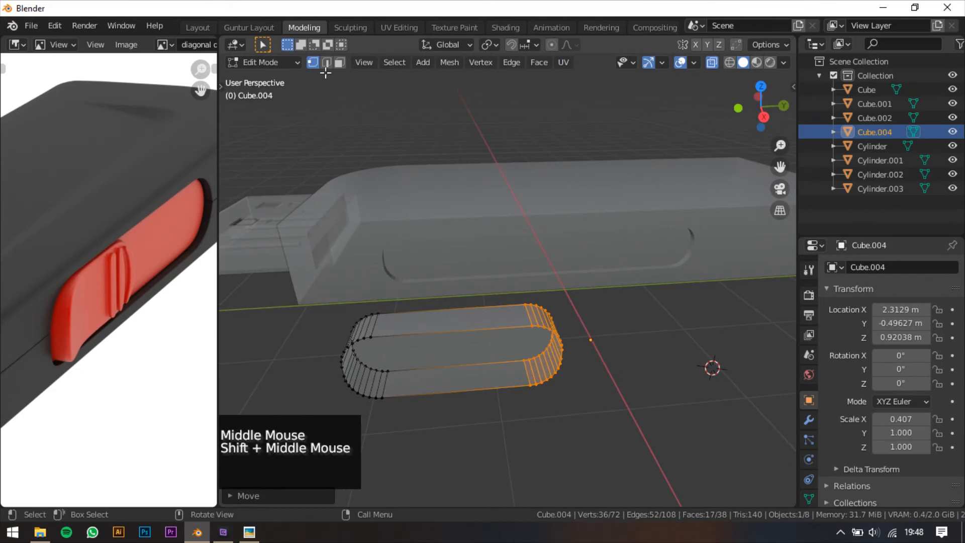
Step: Return to Object Mode with X-ray off and move the shortened piece along X to about 1.064 m, into the casing's slot
click(278, 64)
click(282, 78)
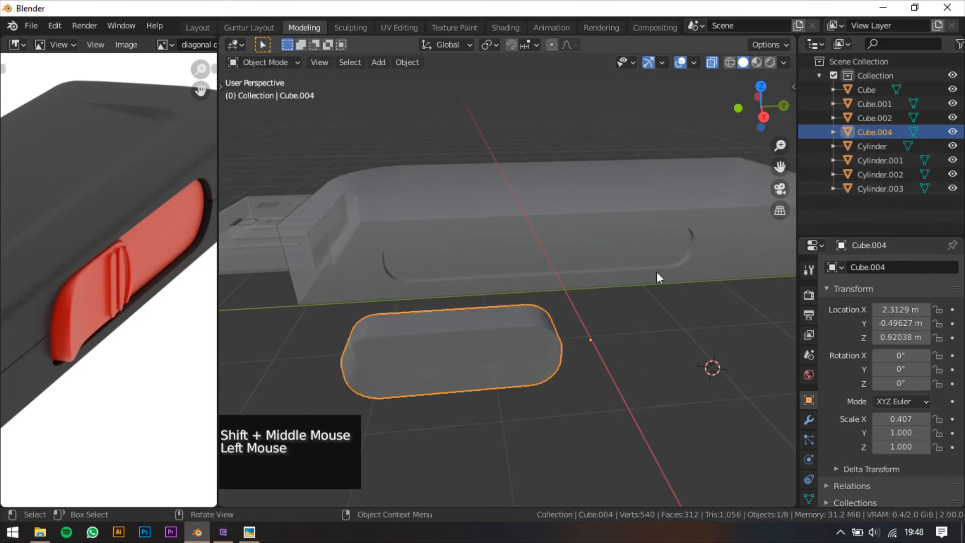
click(711, 63)
shift+middle_drag(510, 366, 609, 413)
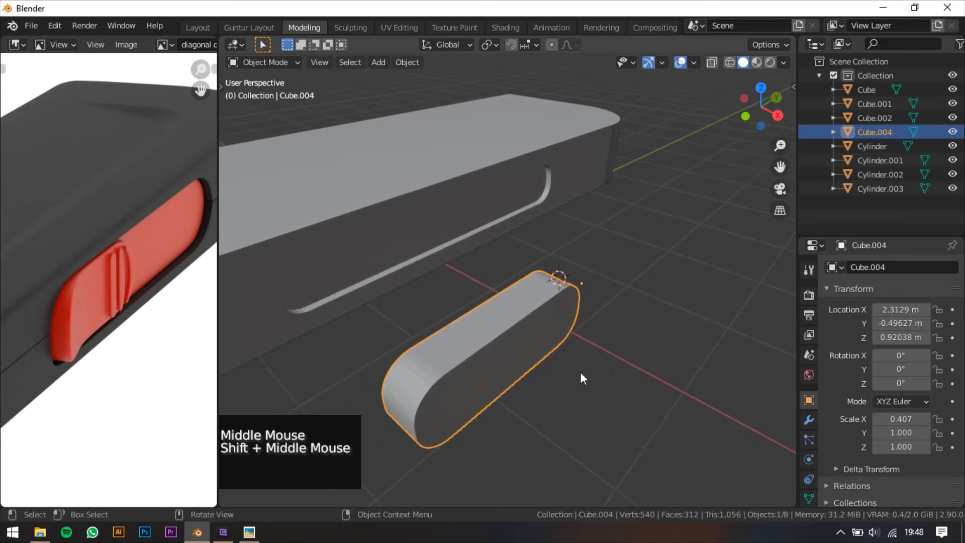
key(g)
key(x)
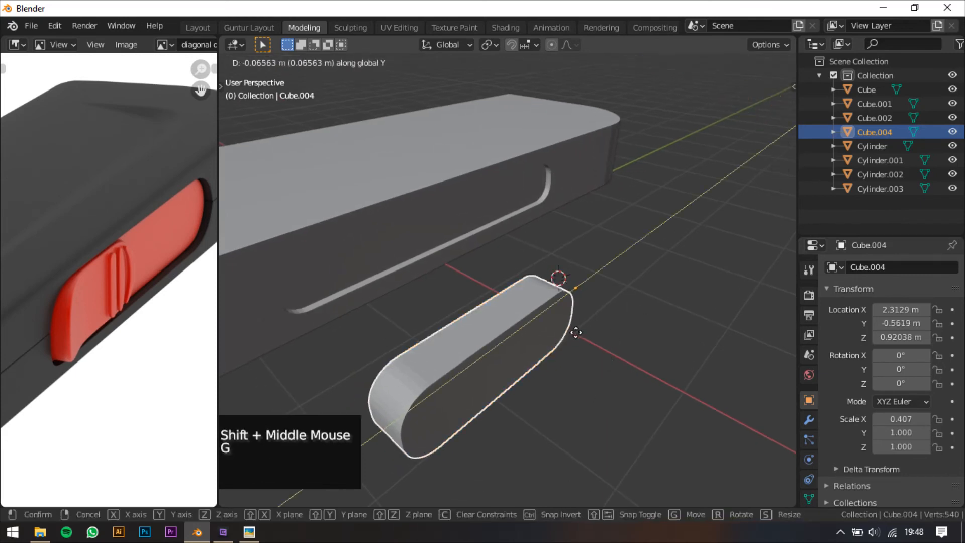
click(493, 274)
Step: Shift the slider piece along Y to about -0.45 m so it leaves a gap at the slot's connector end
shift+middle_drag(541, 277, 578, 278)
key(g)
key(y)
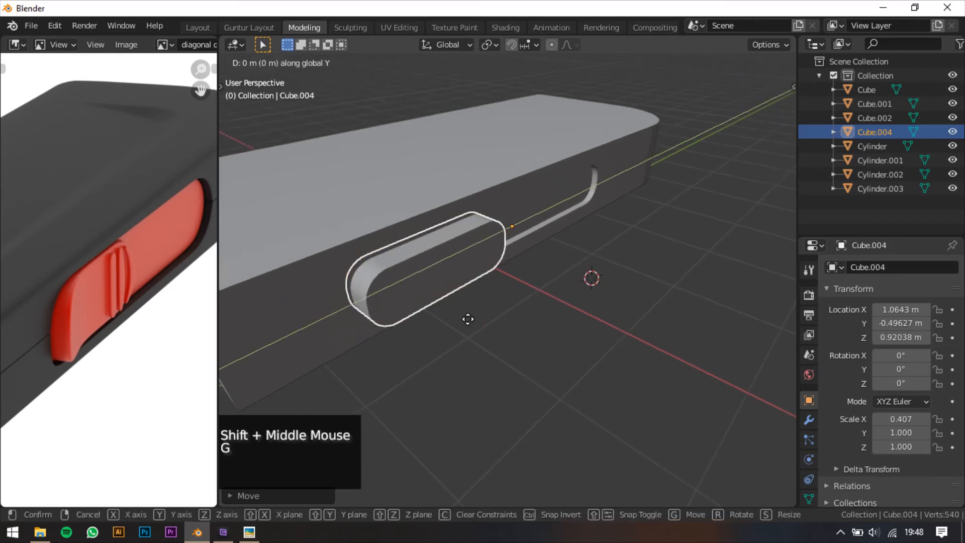
click(472, 319)
middle_drag(472, 319, 500, 321)
Step: Thin the slider piece to an X scale of about 0.172 and move it along X to about 0.987 m, deeper into the slot
key(s)
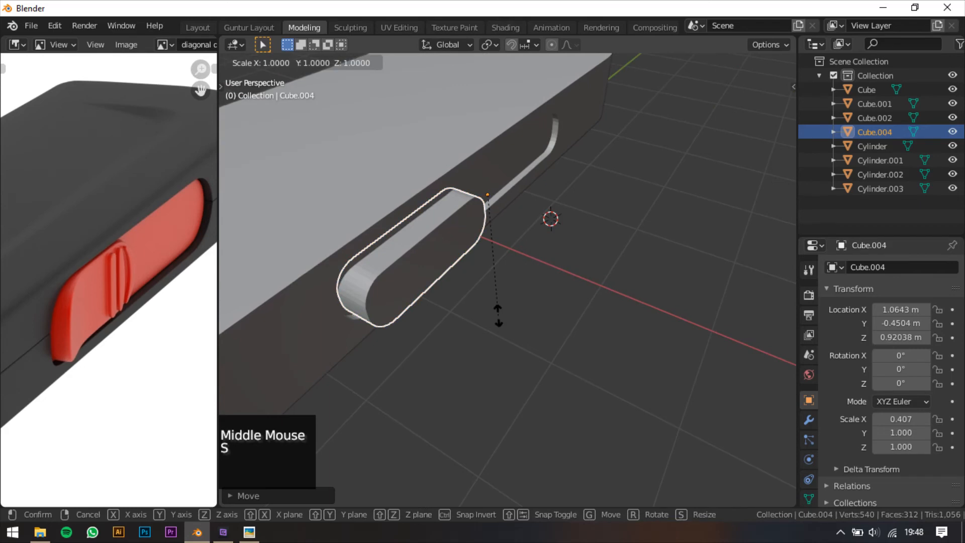
key(y)
key(x)
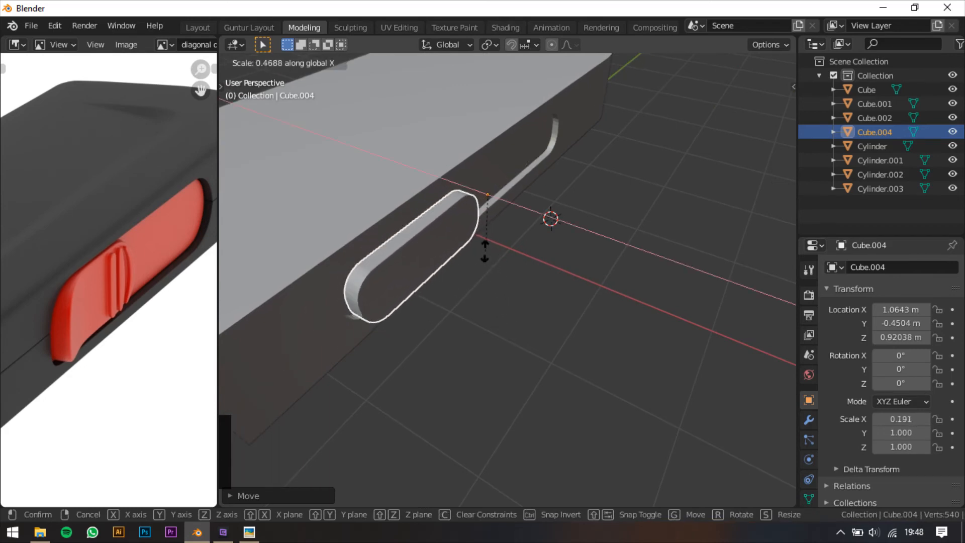
click(502, 293)
key(g)
key(x)
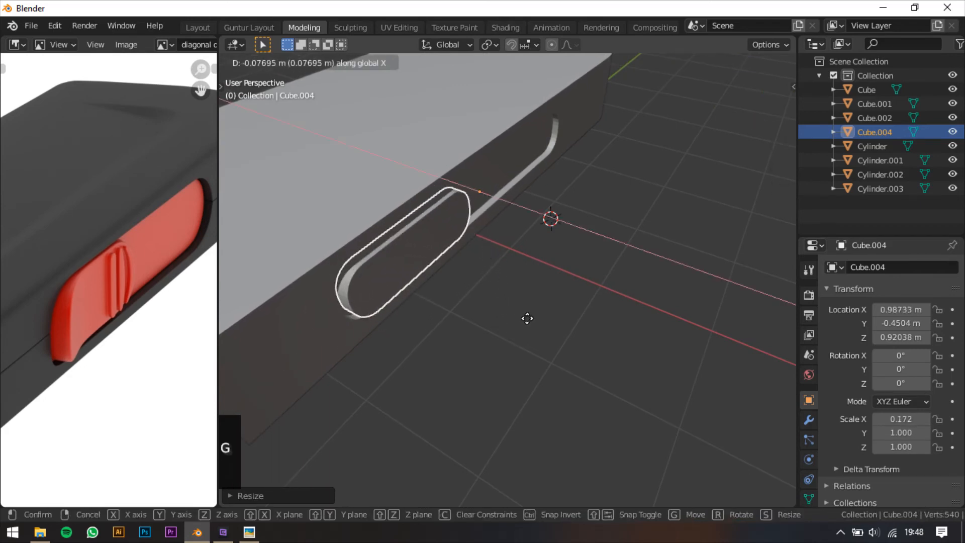
click(527, 318)
Step: Compare the slider and casing with the whole drive in the reference image, and select the casing
middle_drag(528, 318, 293, 298)
scroll(436, 297, down, 2)
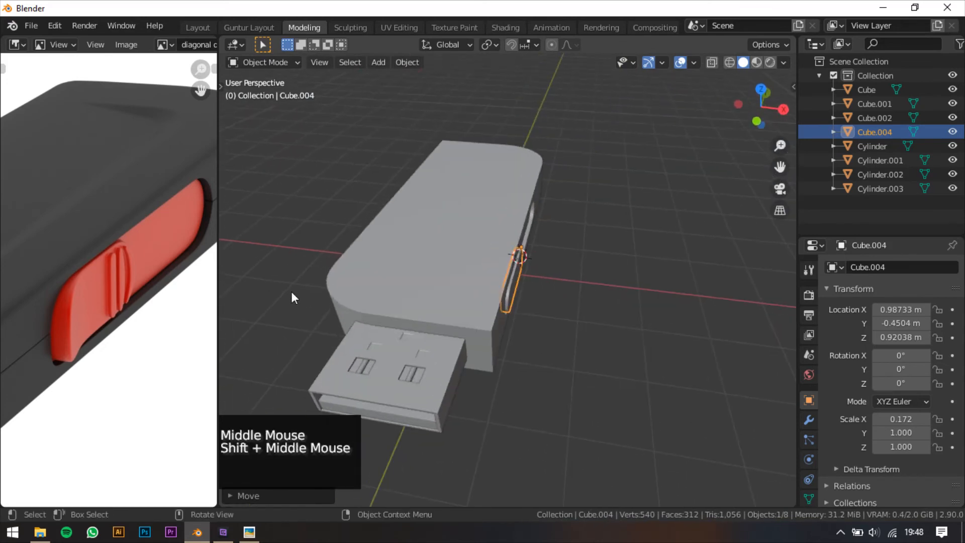
scroll(151, 276, down, 2)
middle_drag(519, 317, 498, 309)
mouse_move(101, 271)
middle_down()
mouse_move(208, 305)
mouse_move(100, 276)
middle_up()
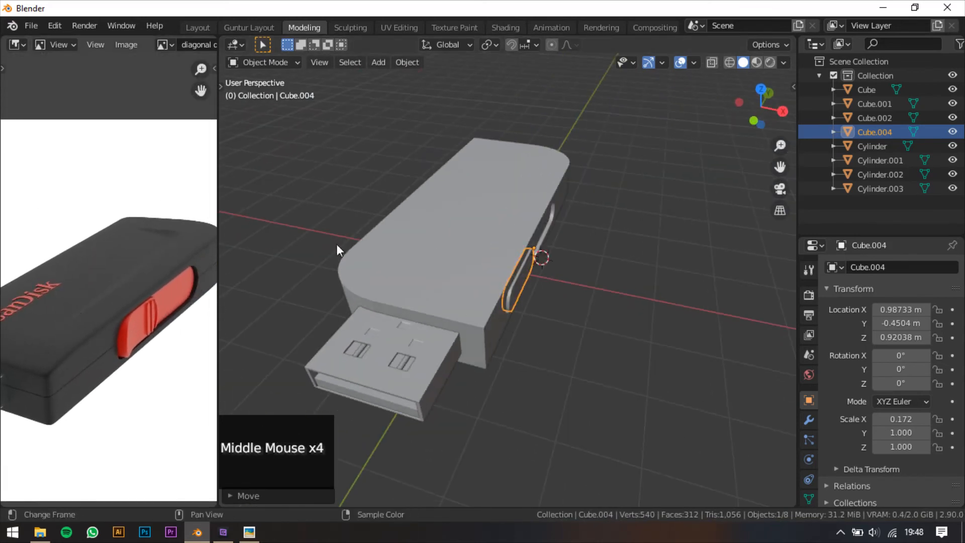
click(502, 261)
middle_drag(501, 262, 390, 280)
scroll(189, 308, down, 2)
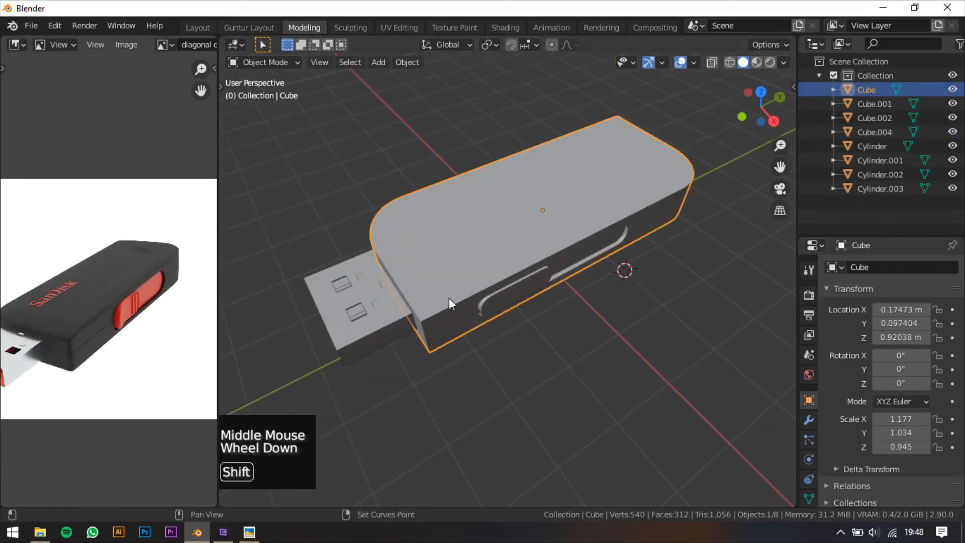
click(580, 272)
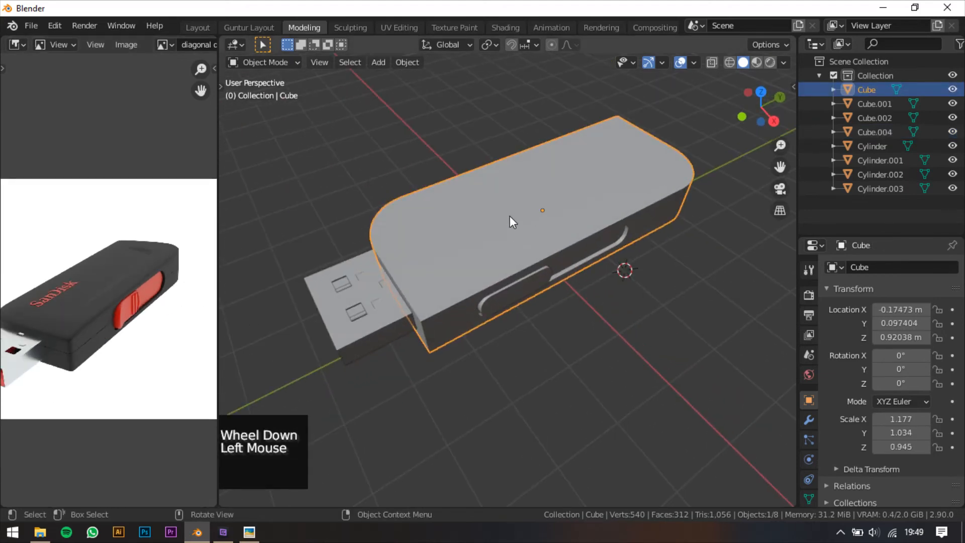
key(Tab)
key(Tab)
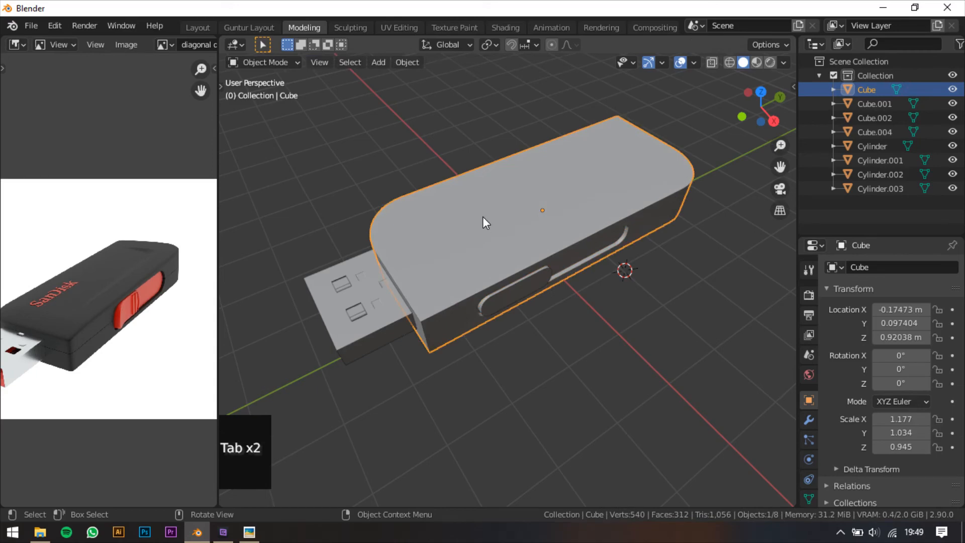
key(Tab)
key(Tab)
click(593, 328)
click(507, 224)
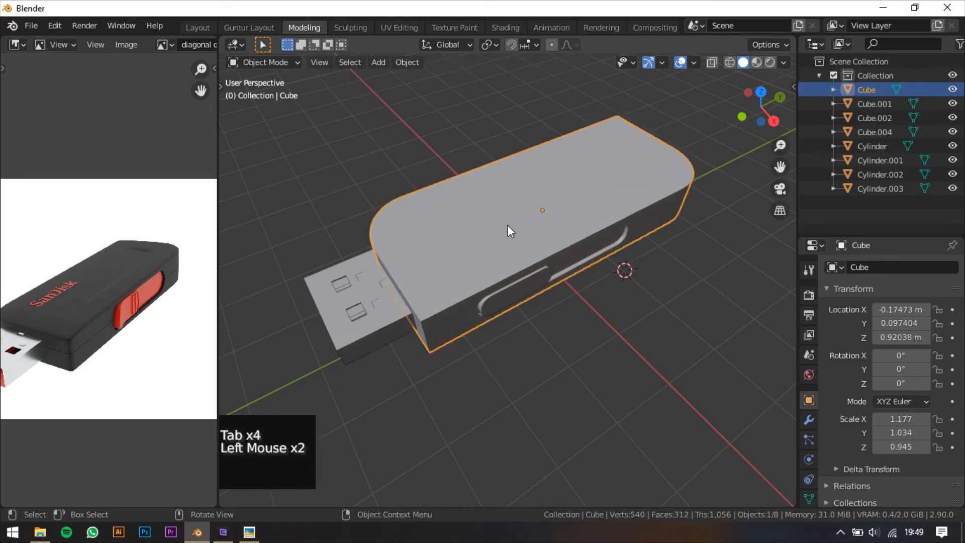
key(Tab)
middle_drag(488, 216, 497, 225)
click(505, 238)
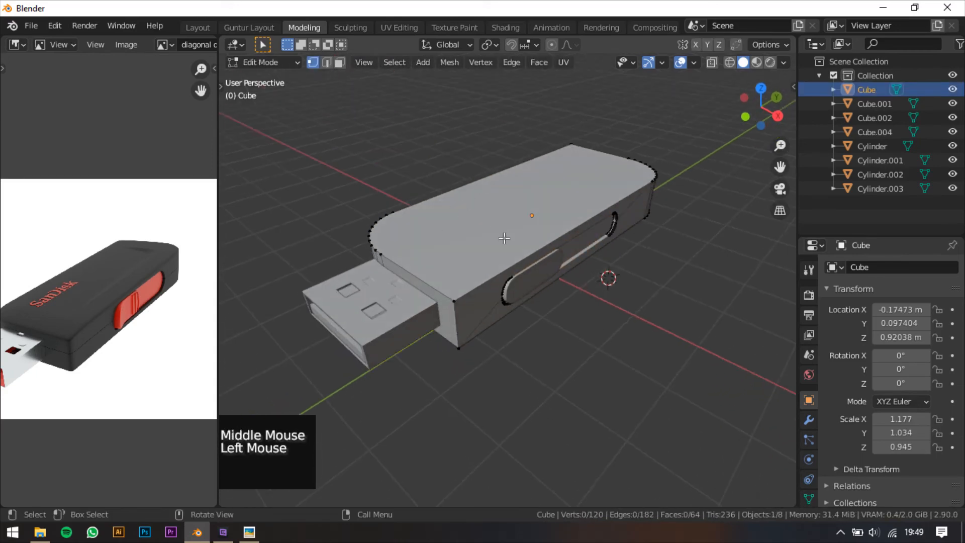
key(Tab)
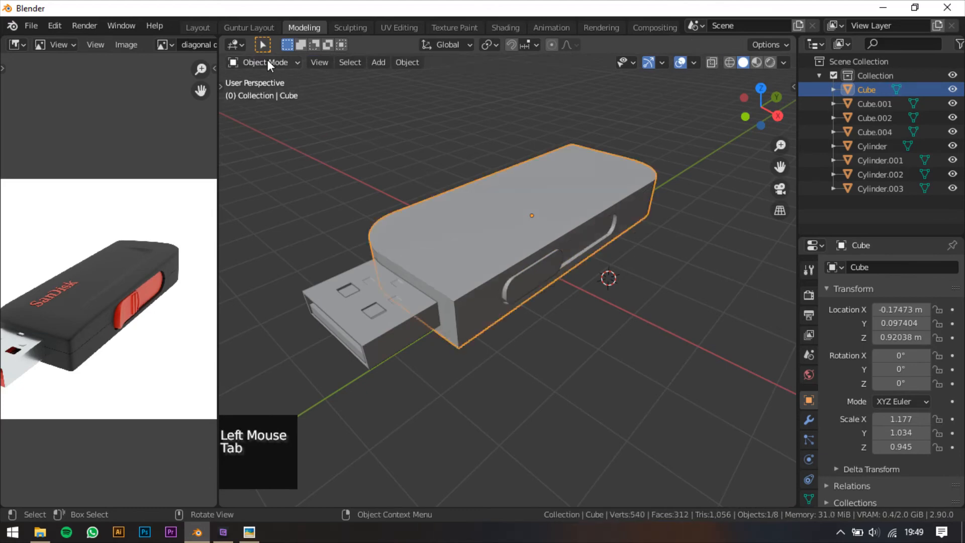
Step: Enter Edit Mode on the casing and select its large top face using face selection
click(268, 62)
shift+middle_drag(525, 216, 427, 159)
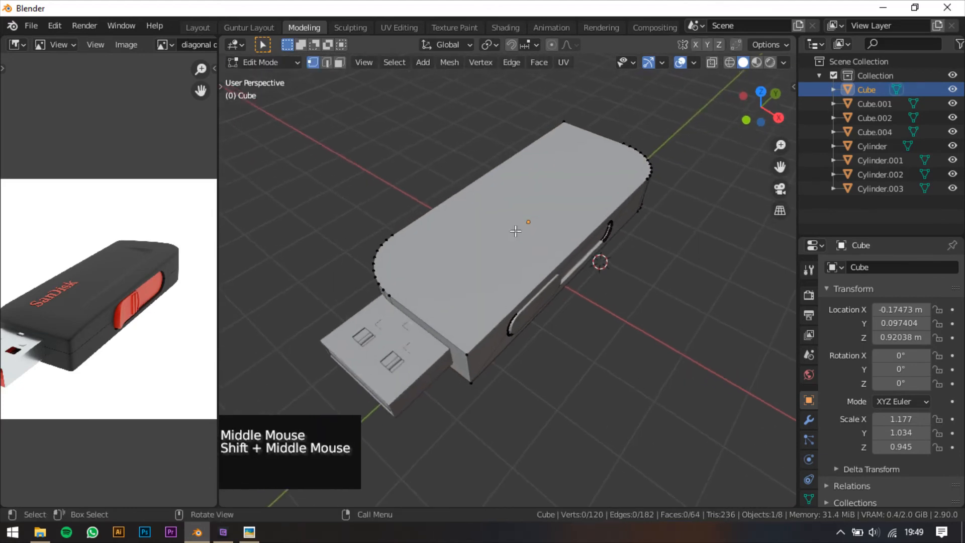
scroll(422, 155, up, 2)
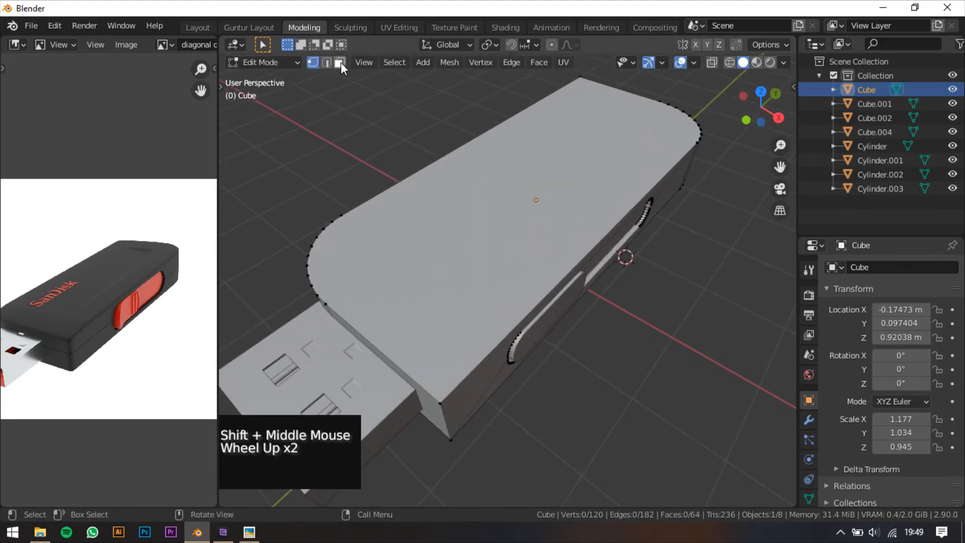
click(340, 63)
double_click(518, 231)
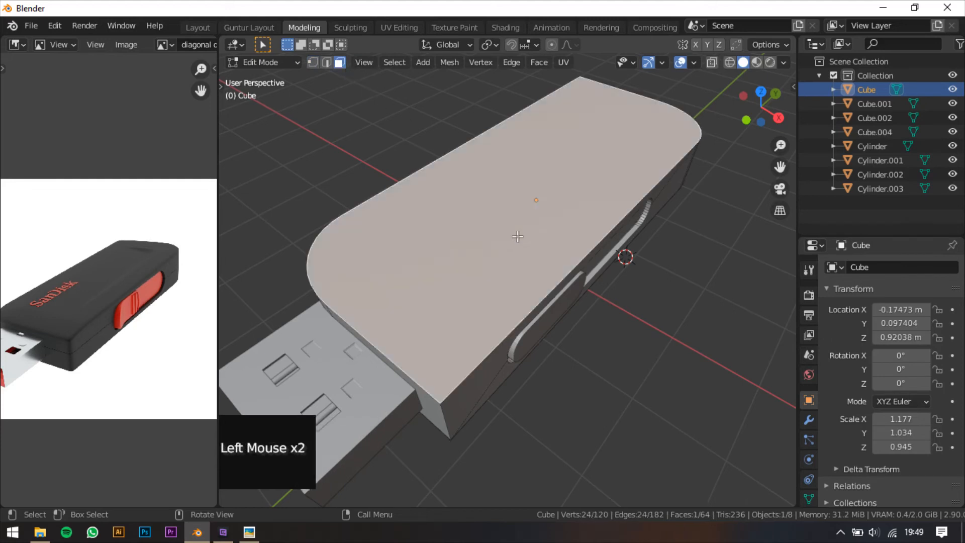
middle_drag(518, 231, 519, 210)
scroll(561, 278, up, 1)
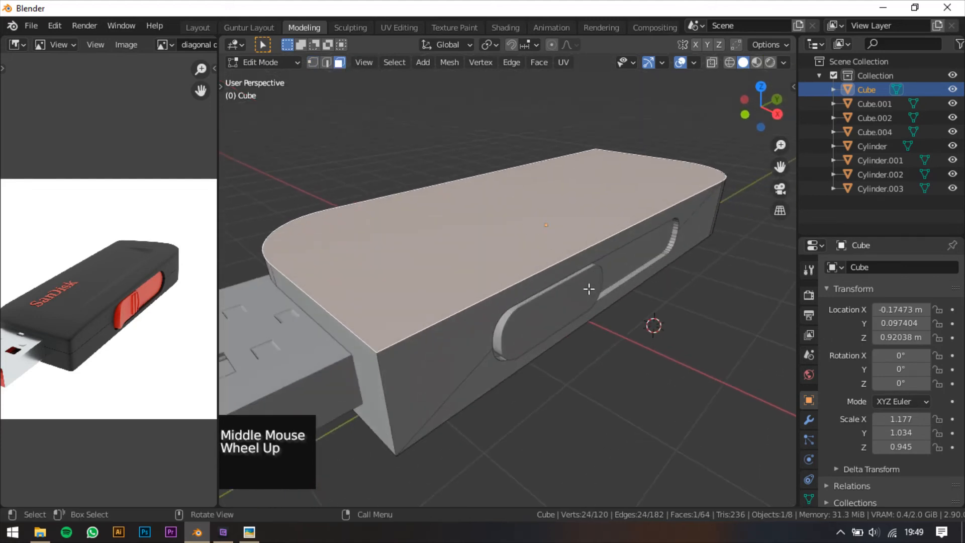
Step: Inset the casing's selected top face by about 0.31 m
middle_drag(588, 288, 601, 313)
key(i)
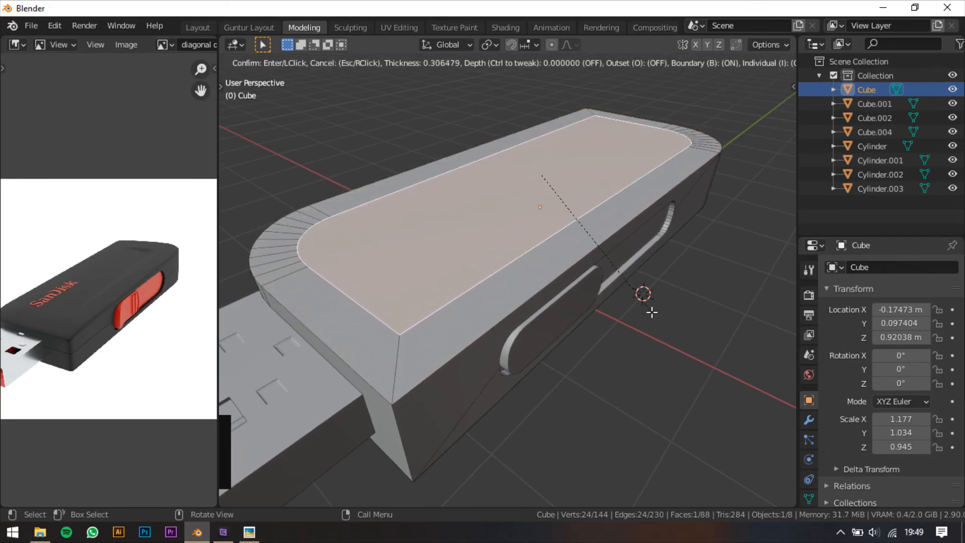
click(653, 313)
Step: Check the casing top in the reference image and inset the inner top face again by about 0.14 m
scroll(168, 267, up, 2)
mouse_move(168, 267)
middle_down()
mouse_move(156, 267)
mouse_move(164, 276)
mouse_move(167, 265)
middle_up()
scroll(166, 262, up, 1)
scroll(164, 274, down, 1)
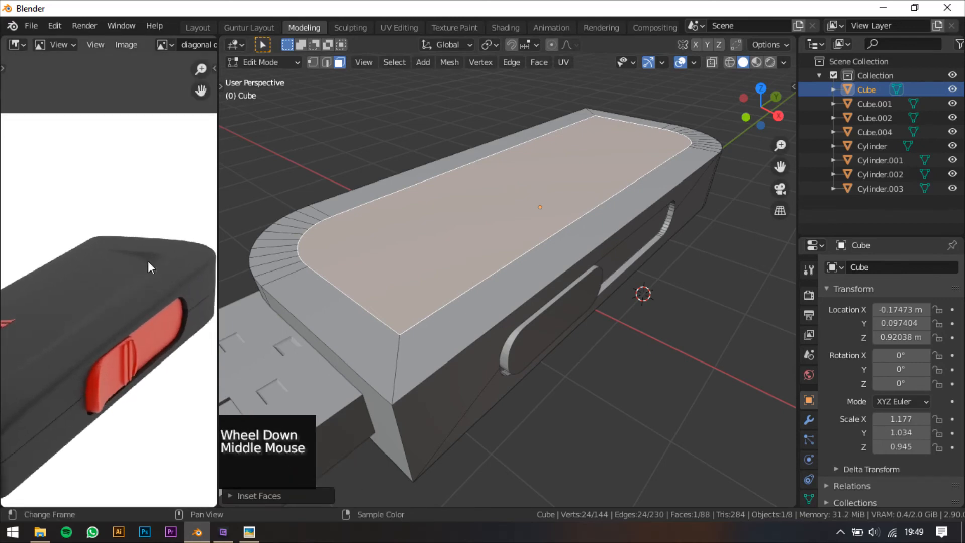
shift+middle_drag(528, 288, 672, 295)
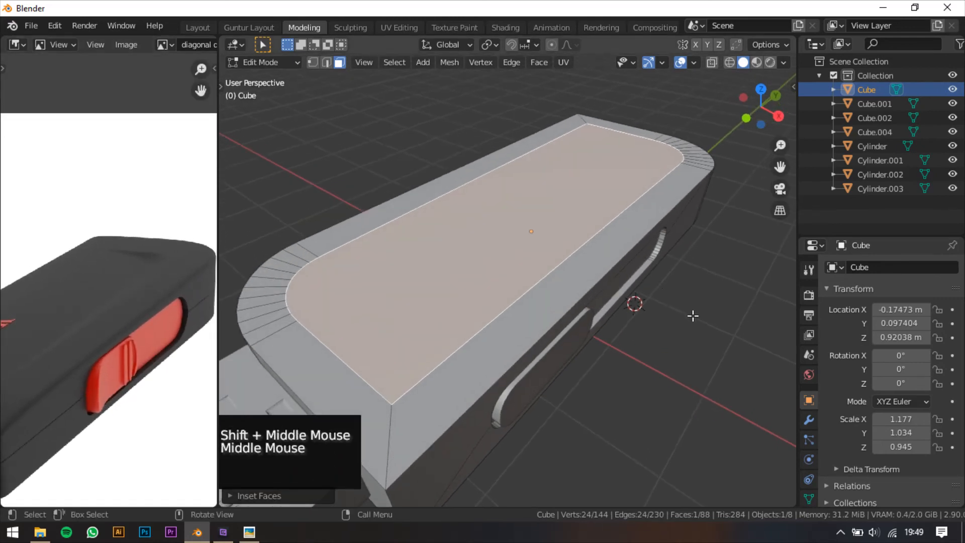
key(i)
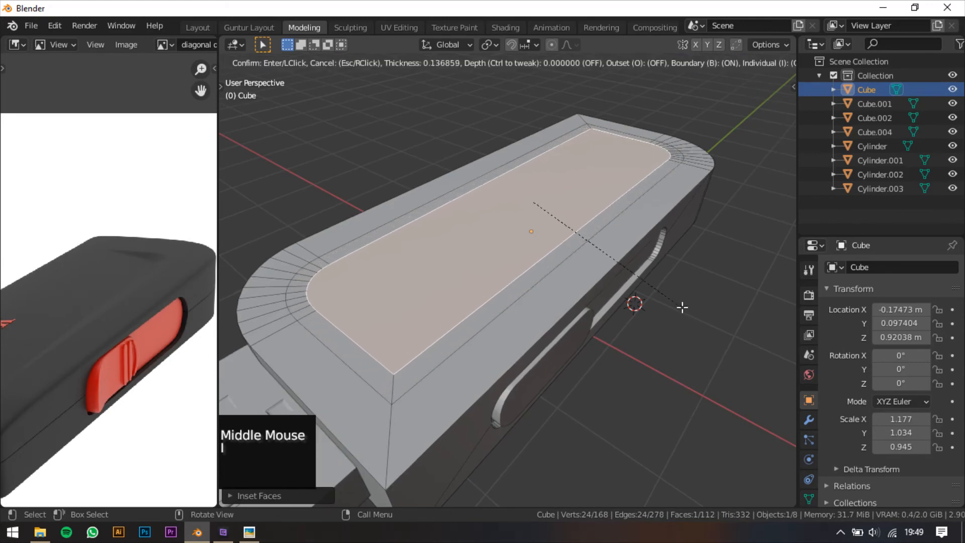
click(660, 291)
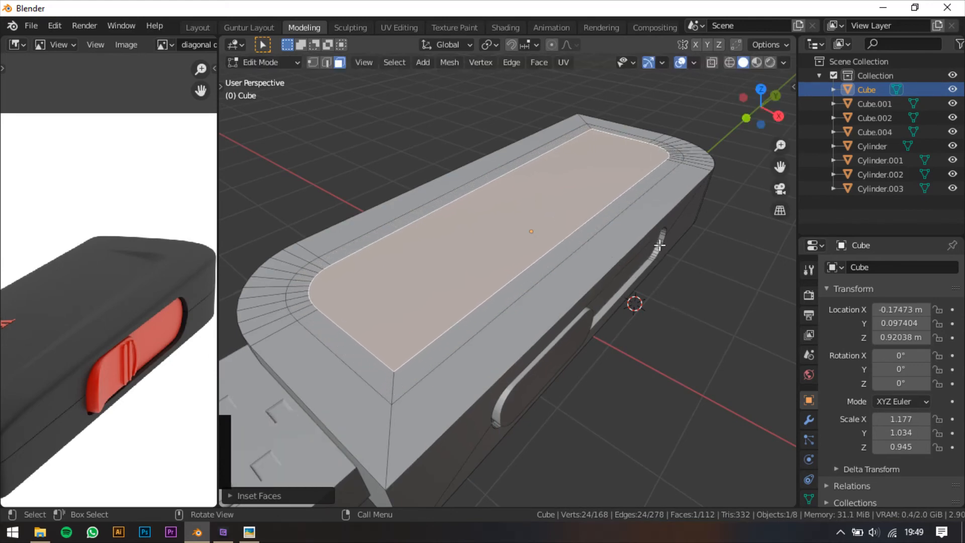
Step: Select all the vertices along the innermost inset's rounded corner at the casing end opposite the connector, using vertex selection
shift+middle_drag(660, 245, 638, 282)
middle_drag(621, 285, 602, 296)
shift+middle_drag(614, 245, 494, 277)
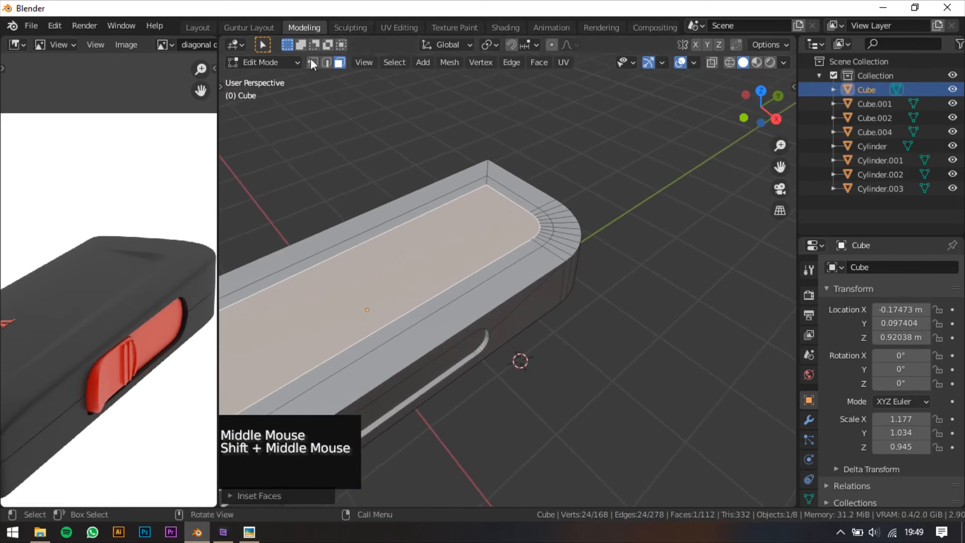
click(312, 62)
shift+middle_drag(537, 215, 534, 232)
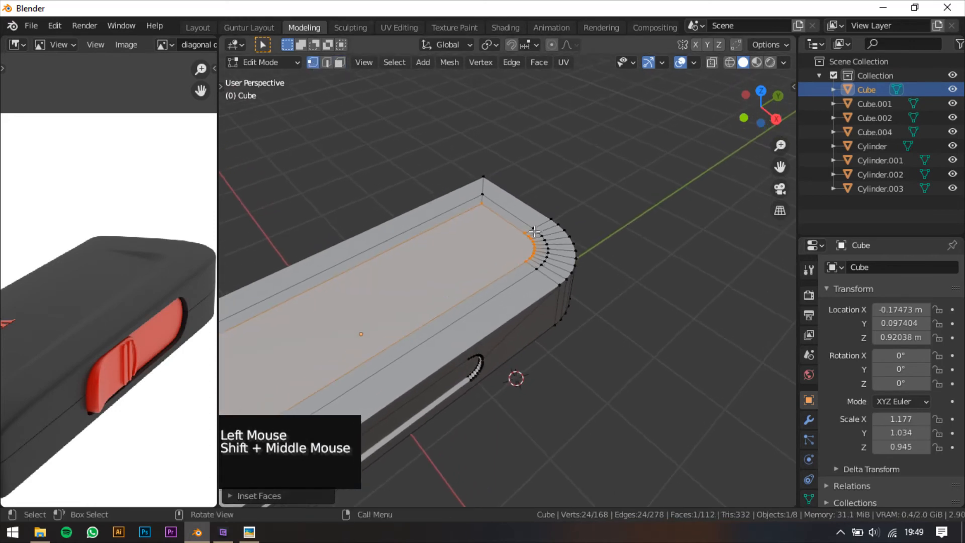
scroll(534, 232, up, 5)
click(556, 227)
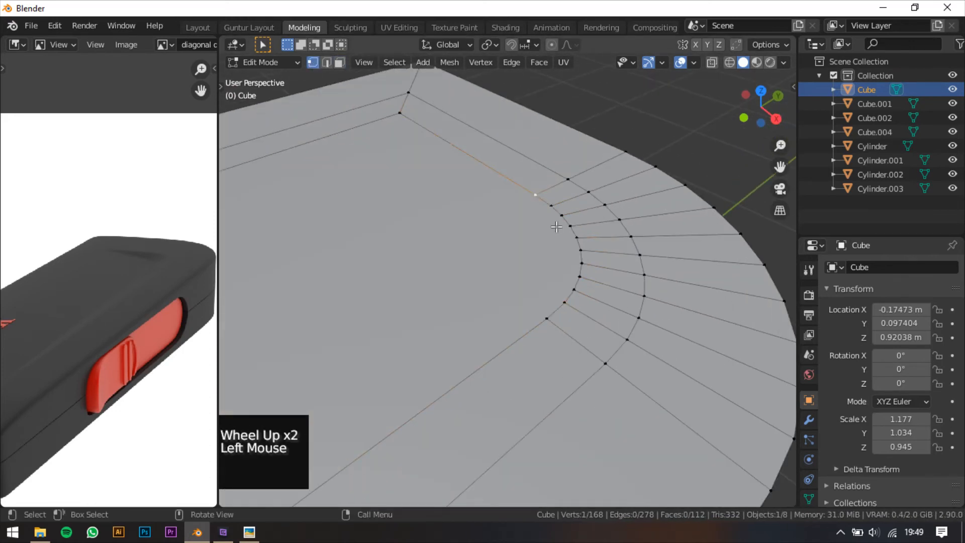
drag(523, 182, 554, 230)
drag(525, 183, 576, 237)
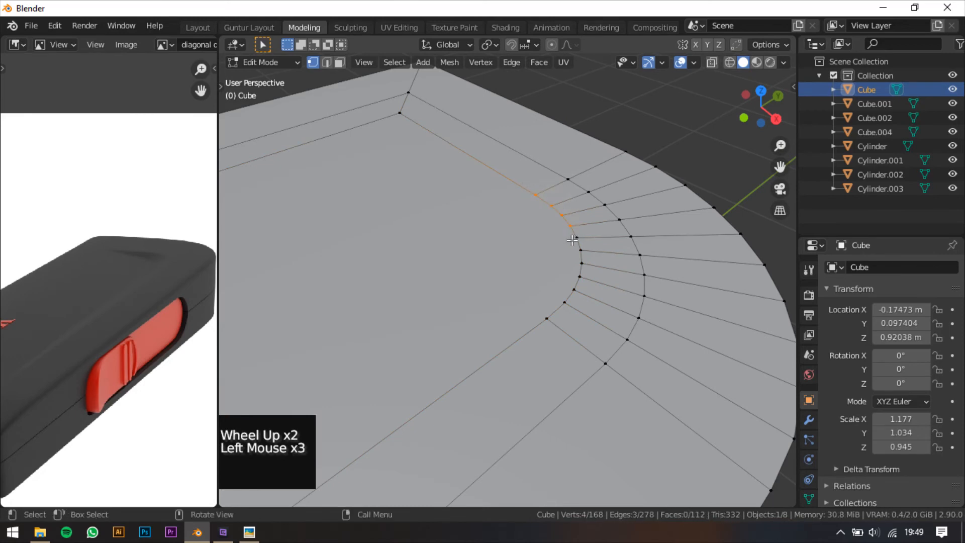
click(535, 195)
shift+click(565, 225)
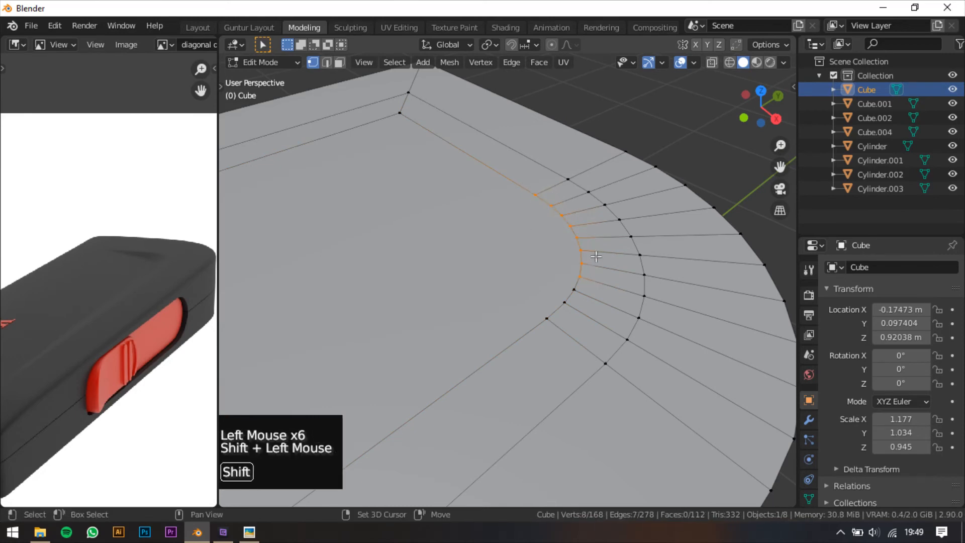
shift+click(530, 322)
Step: Lower the selected rounded-corner vertices slightly along Z to form a shallow dip, and return the casing to Object Mode
scroll(592, 314, down, 2)
middle_drag(590, 296, 597, 270)
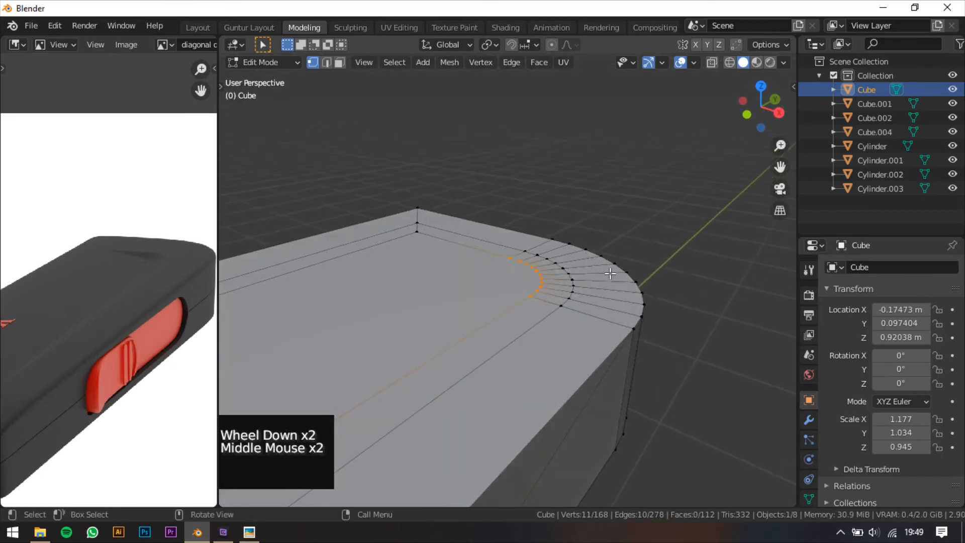
key(g)
key(z)
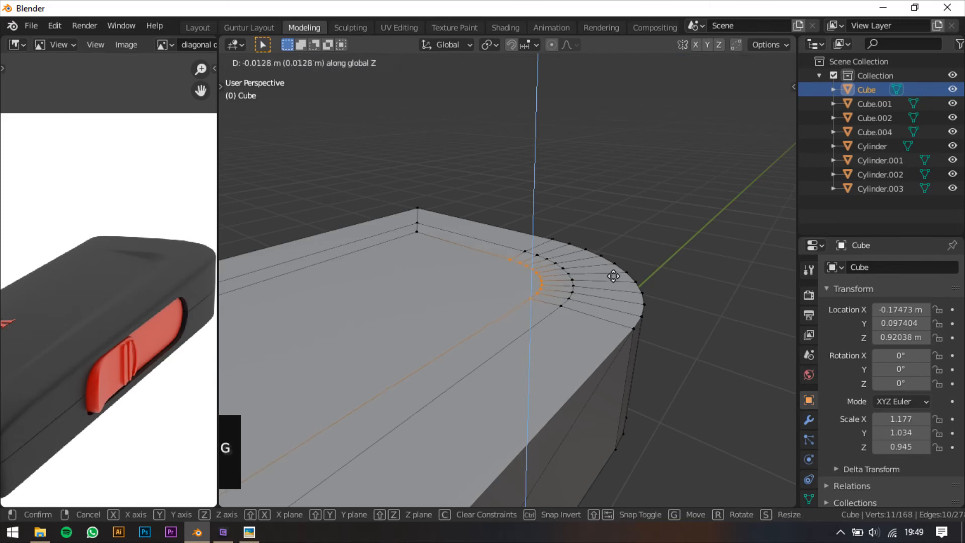
click(618, 283)
scroll(617, 283, down, 2)
middle_drag(616, 284, 511, 308)
click(268, 63)
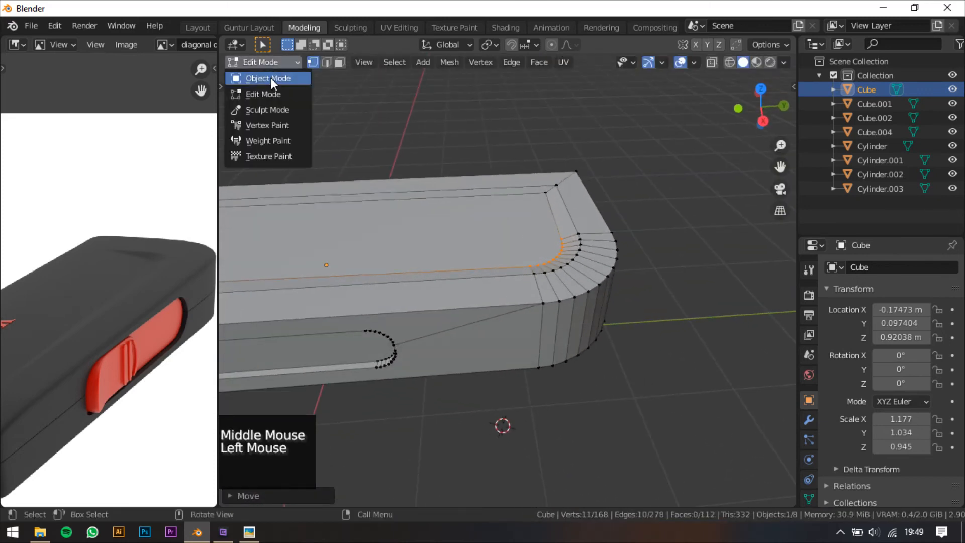
click(270, 77)
Step: Compare the casing's top and connector end with the reference image, including the placement of the SanDisk lettering
scroll(500, 301, down, 1)
mouse_move(500, 301)
shift+middle_down()
mouse_move(498, 315)
mouse_move(481, 243)
mouse_move(530, 194)
mouse_move(534, 162)
mouse_move(454, 223)
mouse_move(502, 289)
shift+middle_up()
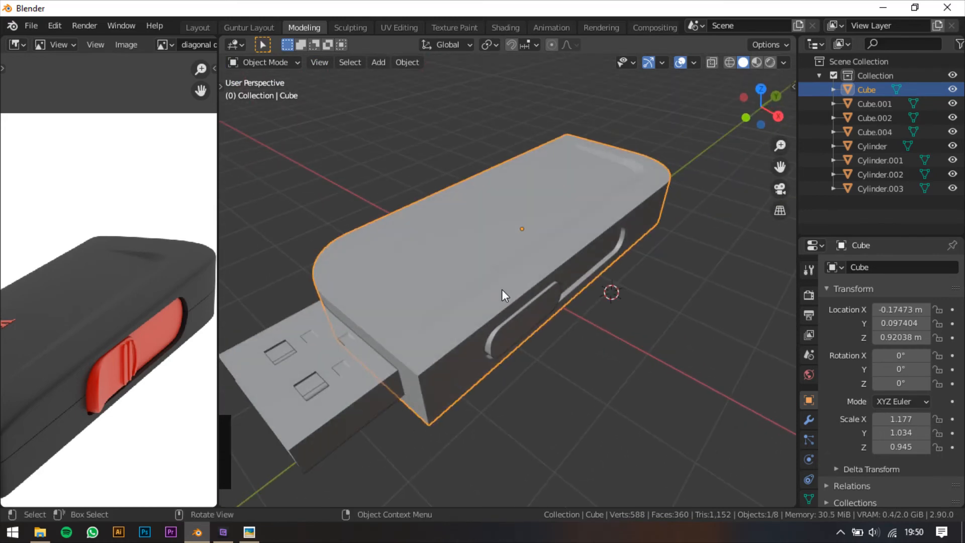
scroll(508, 304, down, 1)
scroll(192, 334, down, 1)
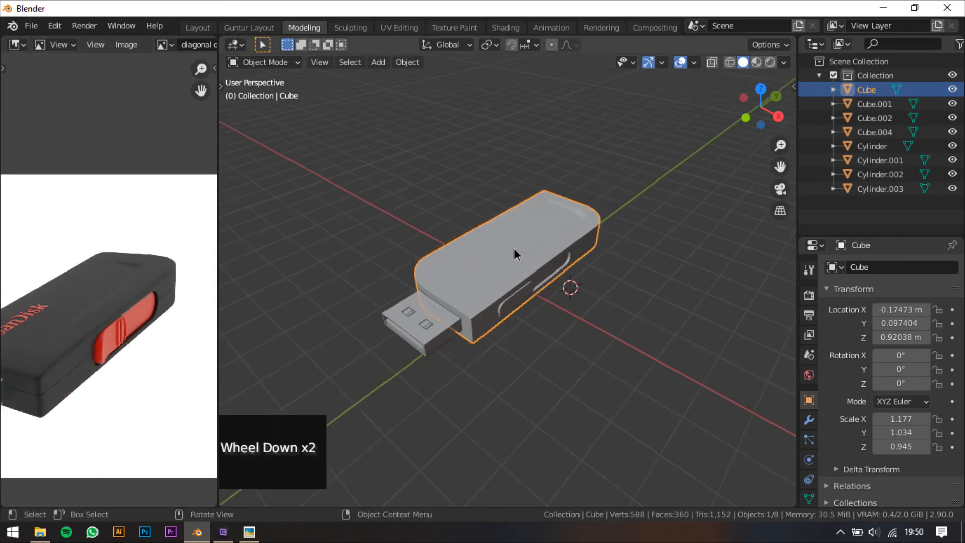
scroll(522, 234, down, 1)
middle_drag(513, 251, 555, 245)
scroll(563, 269, up, 2)
middle_drag(571, 293, 566, 347)
drag(218, 322, 228, 322)
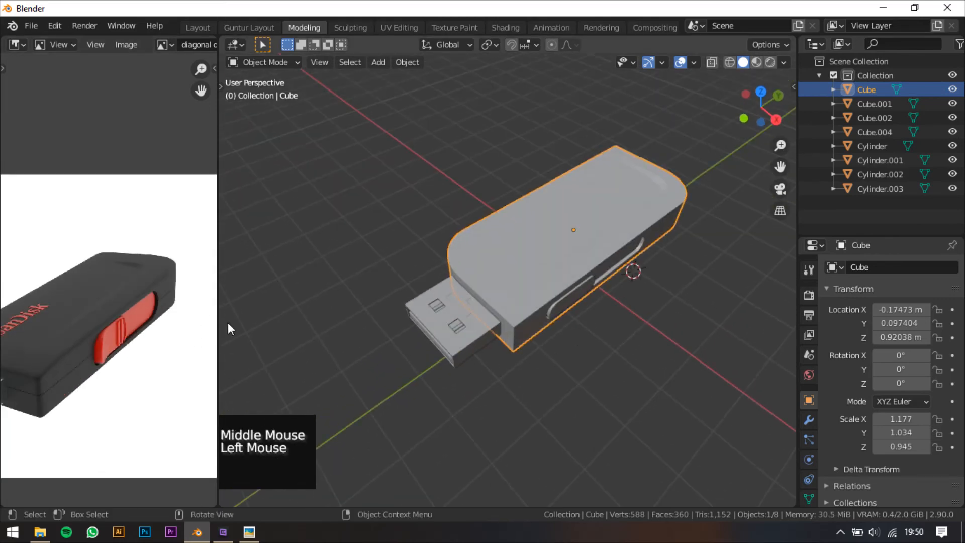
scroll(551, 279, up, 2)
shift+middle_drag(511, 285, 526, 272)
scroll(180, 331, up, 1)
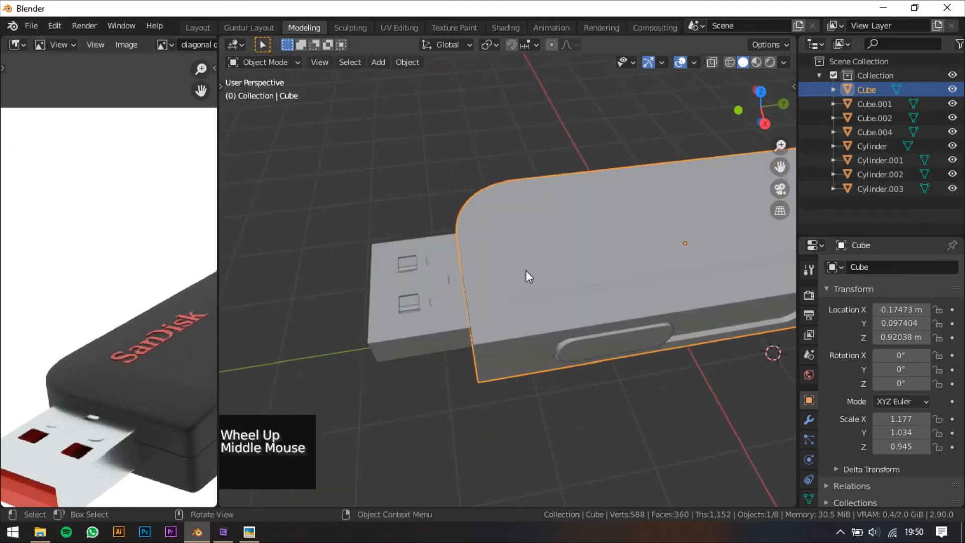
shift+middle_drag(614, 252, 578, 255)
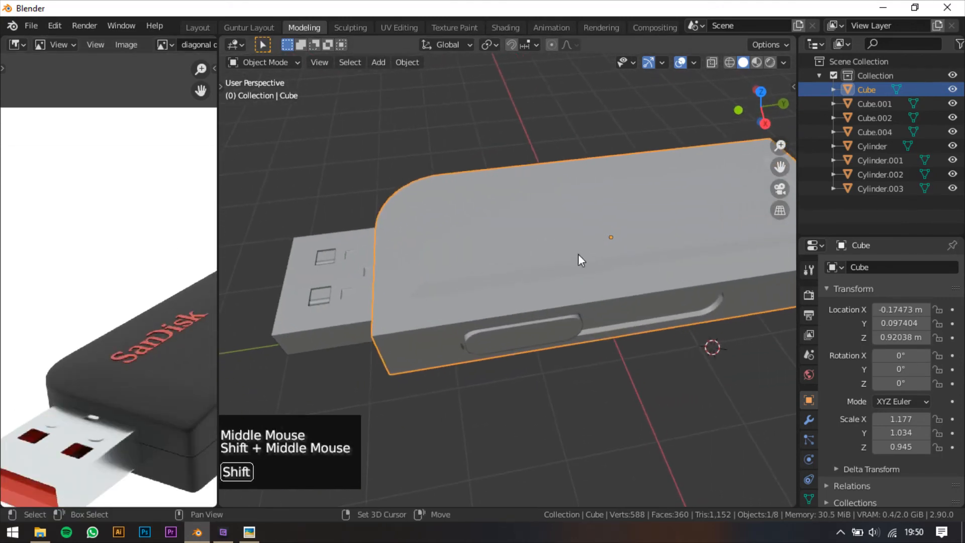
Step: Place the 3D cursor on the casing's top near the connector end and add a text object there
shift+right_click(433, 203)
middle_drag(433, 203, 496, 235)
key(shift+a)
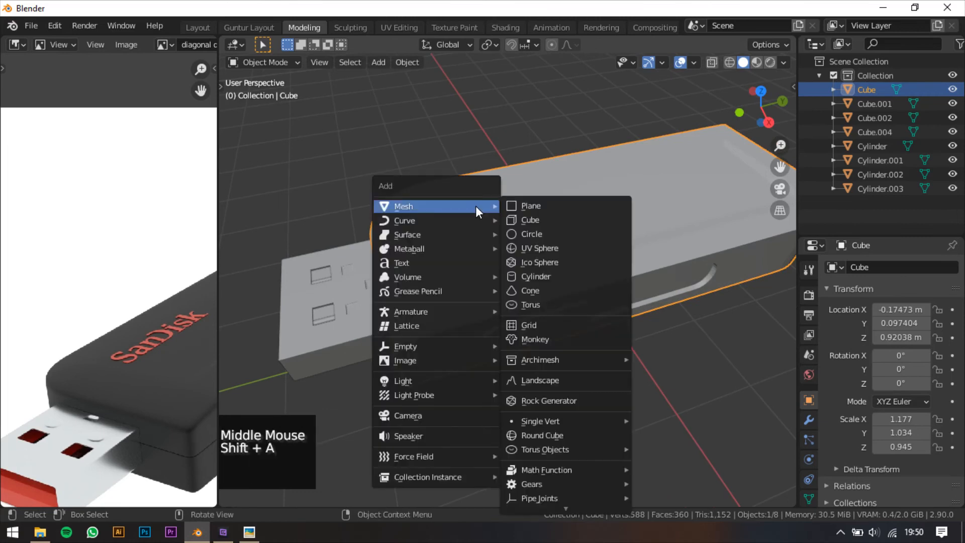
click(436, 264)
shift+middle_drag(494, 258, 528, 274)
middle_drag(528, 274, 586, 304)
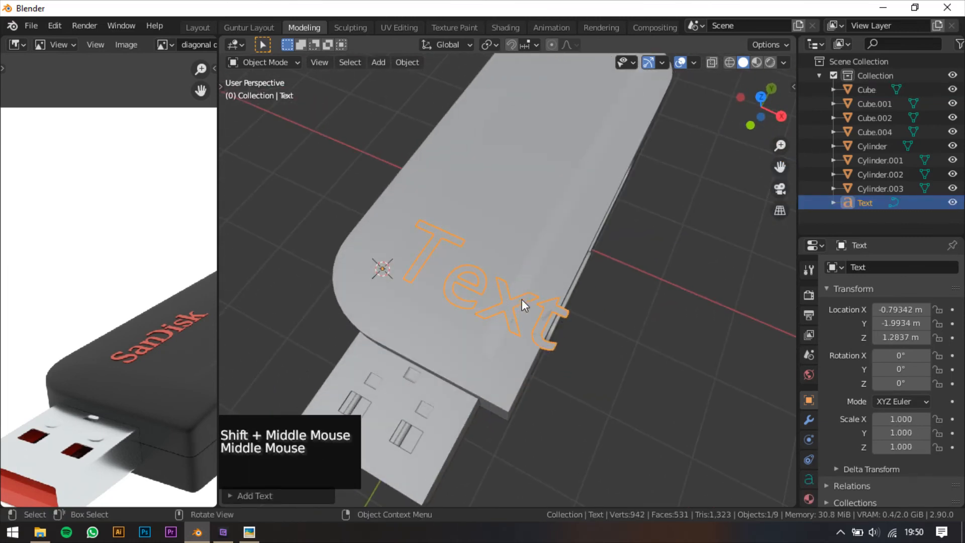
Step: Replace the text object's default wording with "SanDisk" and return to Object Mode
click(285, 63)
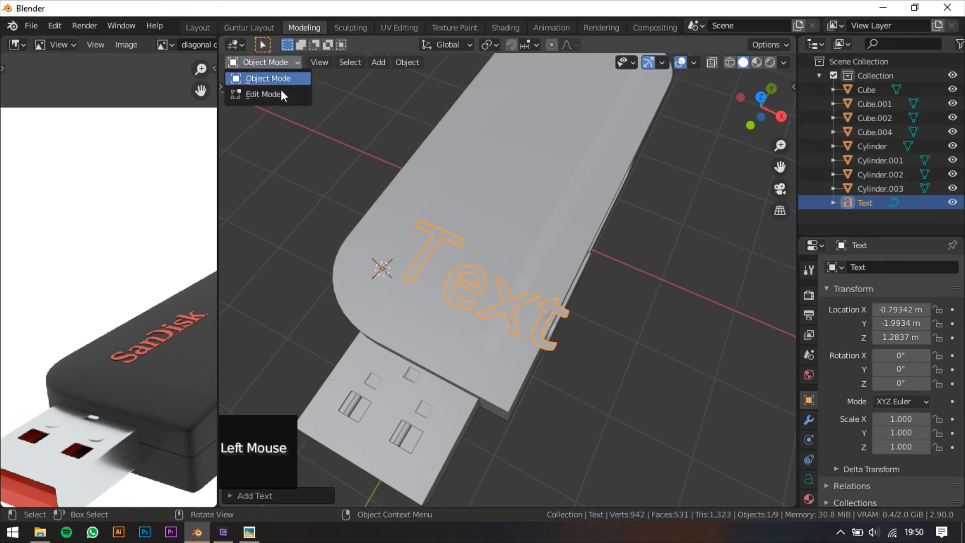
click(279, 93)
key(BackSpace)
key(BackSpace)
key(BackSpace)
key(BackSpace)
key(BackSpace)
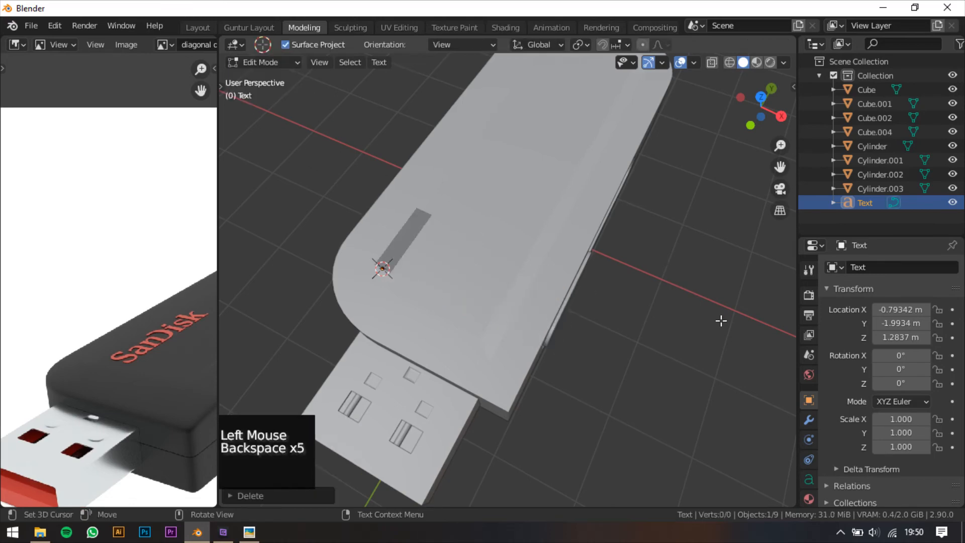
text(San)
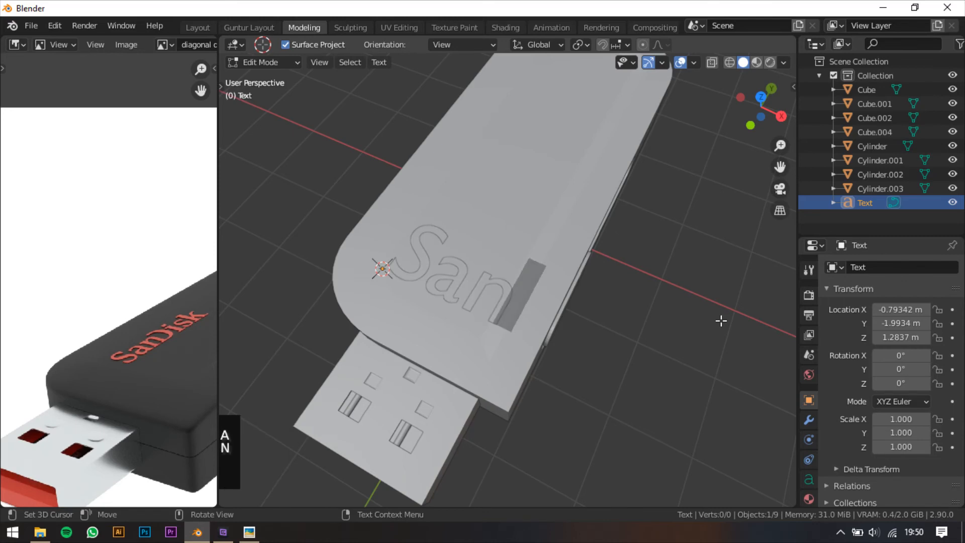
text(D)
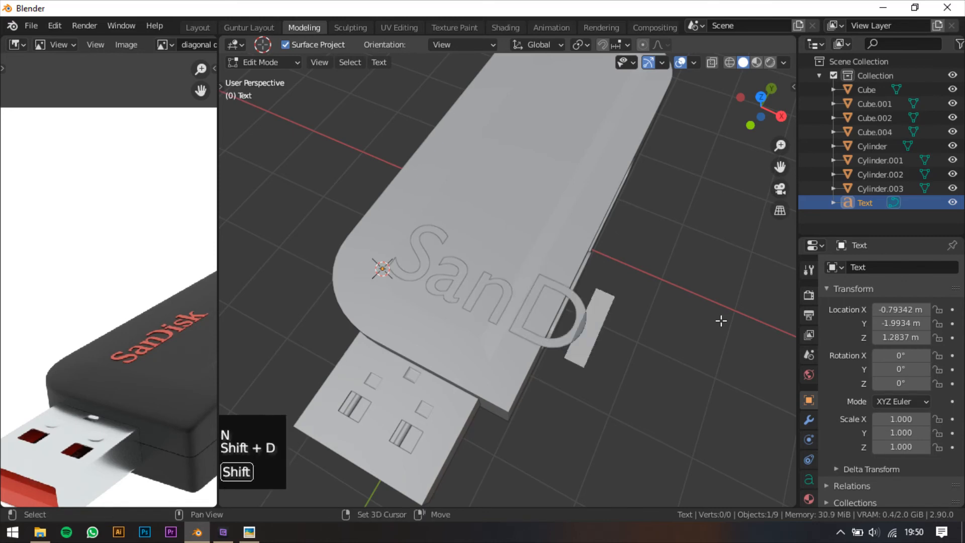
text(ic)
key(BackSpace)
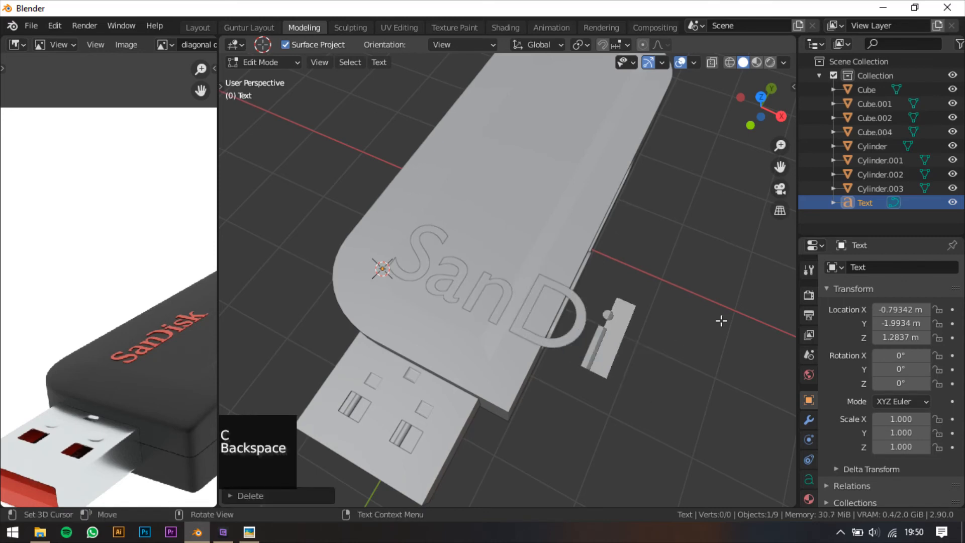
text(s)
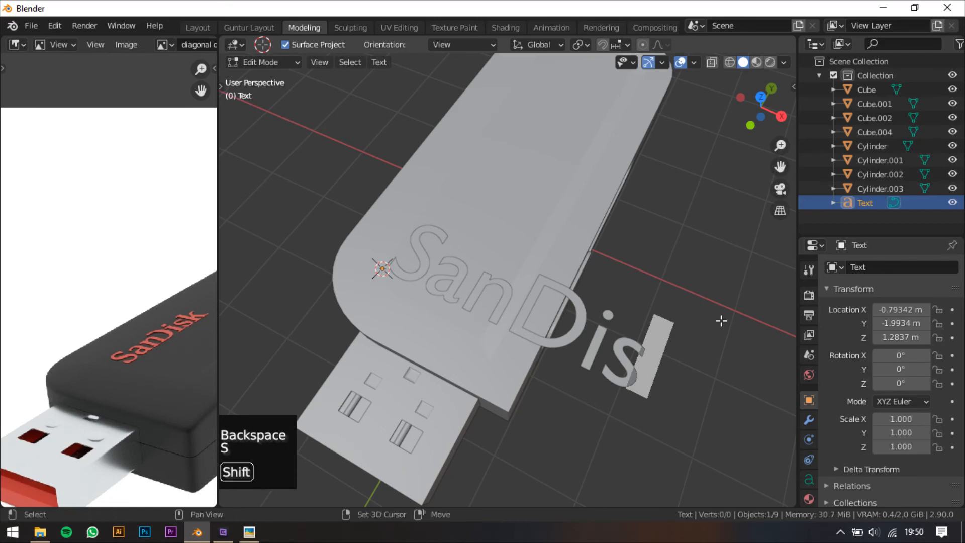
text(K)
key(BackSpace)
text(k)
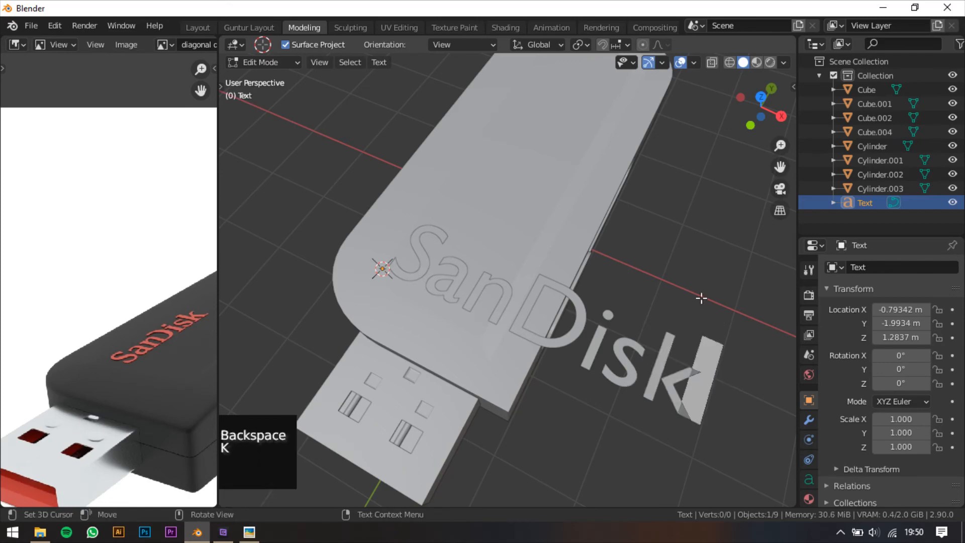
key(Tab)
Step: Select the SanDisk text and rotate it 90° about Z so it runs along the casing
scroll(638, 281, down, 2)
click(634, 281)
click(596, 342)
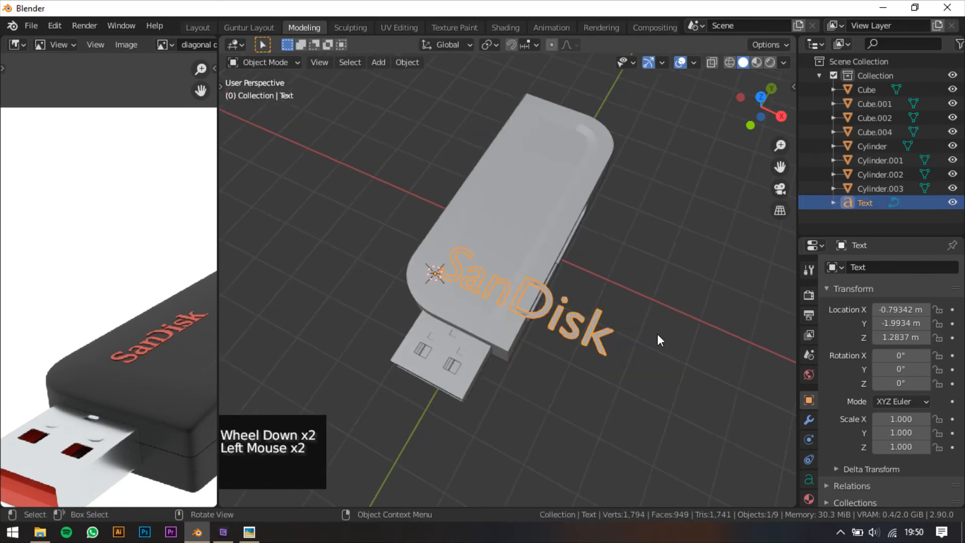
mouse_move(612, 324)
middle_down()
mouse_move(625, 287)
mouse_move(629, 319)
middle_up()
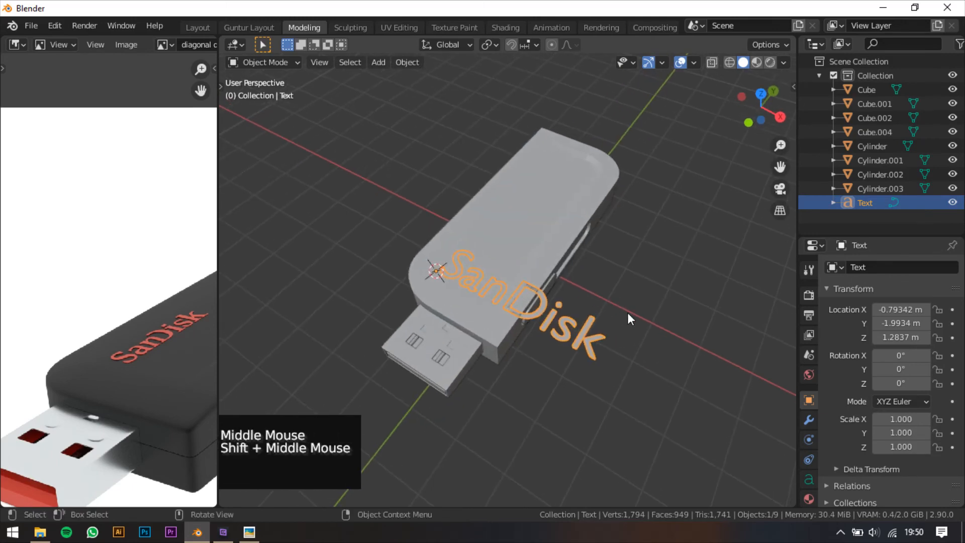
text(rz90)
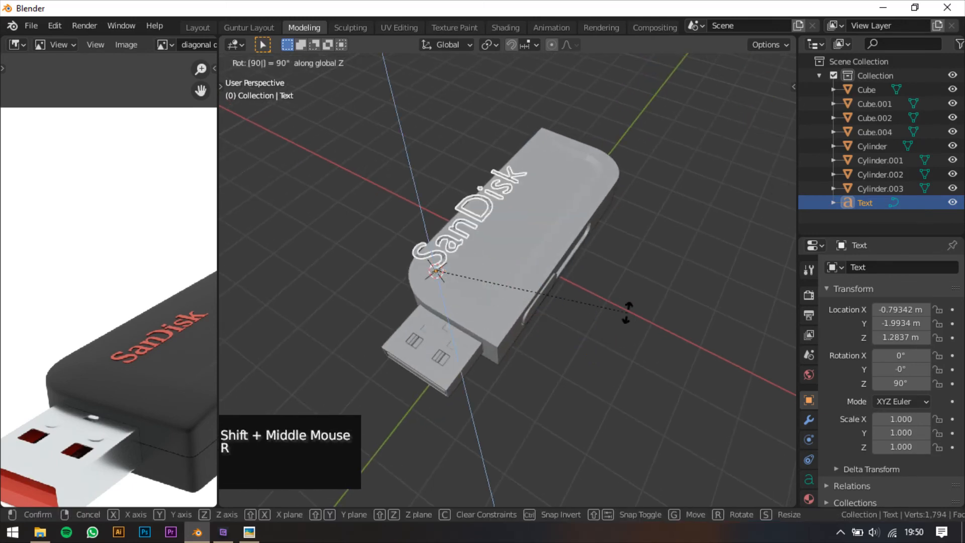
key(Return)
Step: Scale the SanDisk text uniformly to about 0.542 so it fits on the casing's top
scroll(560, 268, up, 2)
shift+middle_drag(553, 237, 571, 286)
key(s)
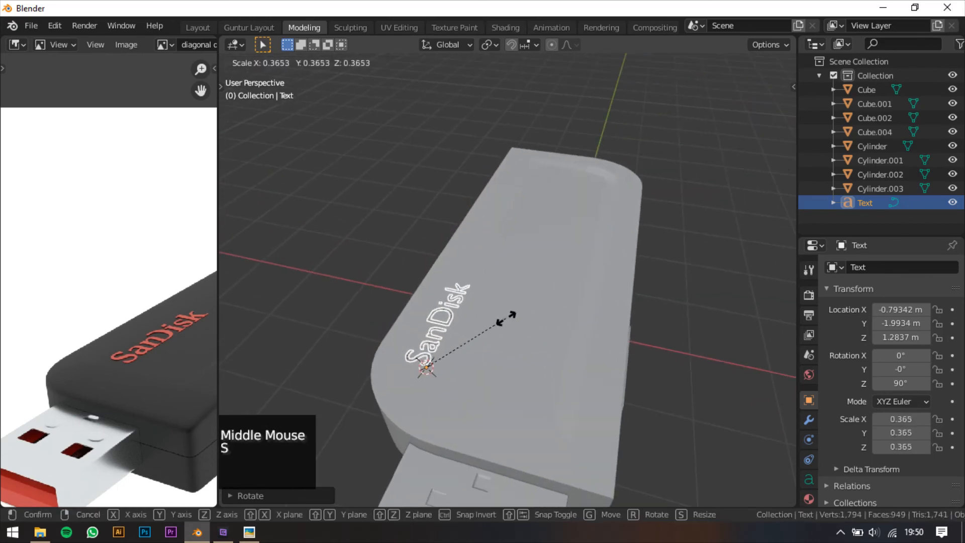
click(503, 313)
mouse_move(503, 312)
middle_down()
mouse_move(469, 299)
mouse_move(496, 300)
middle_up()
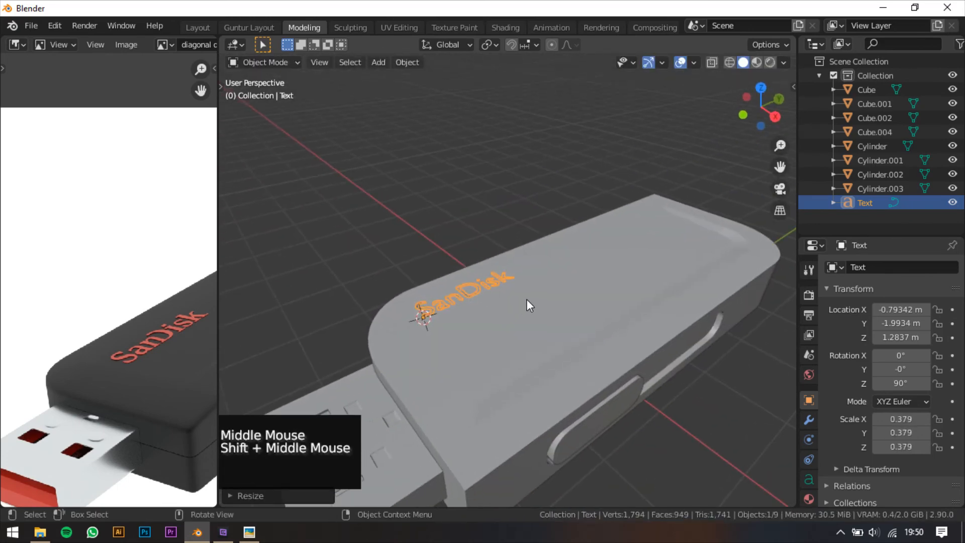
key(s)
click(572, 297)
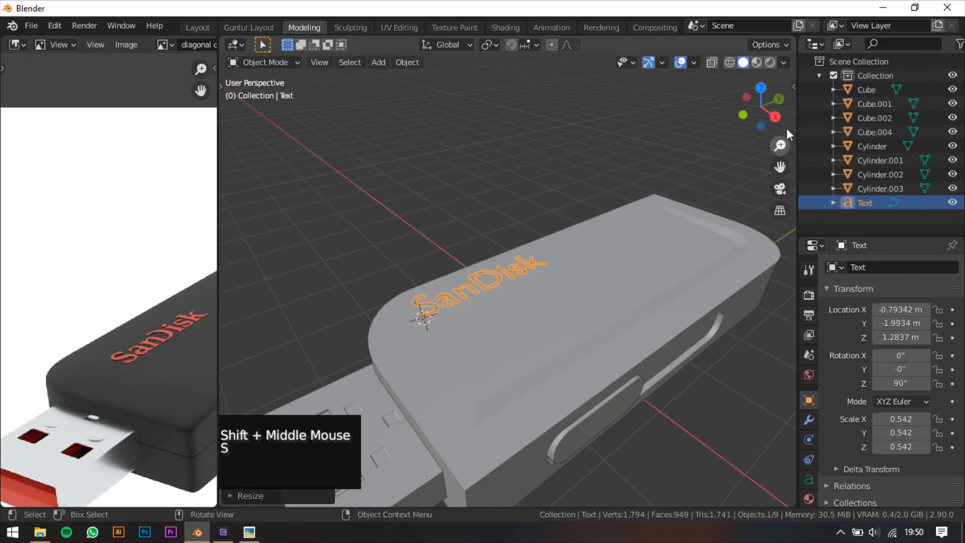
Step: Move the SanDisk text in the top view to about X -0.599 m, Y -2.077 m, and deselect it
click(762, 88)
scroll(556, 324, up, 2)
shift+middle_drag(508, 282, 500, 210)
key(g)
click(581, 338)
click(499, 210)
click(524, 314)
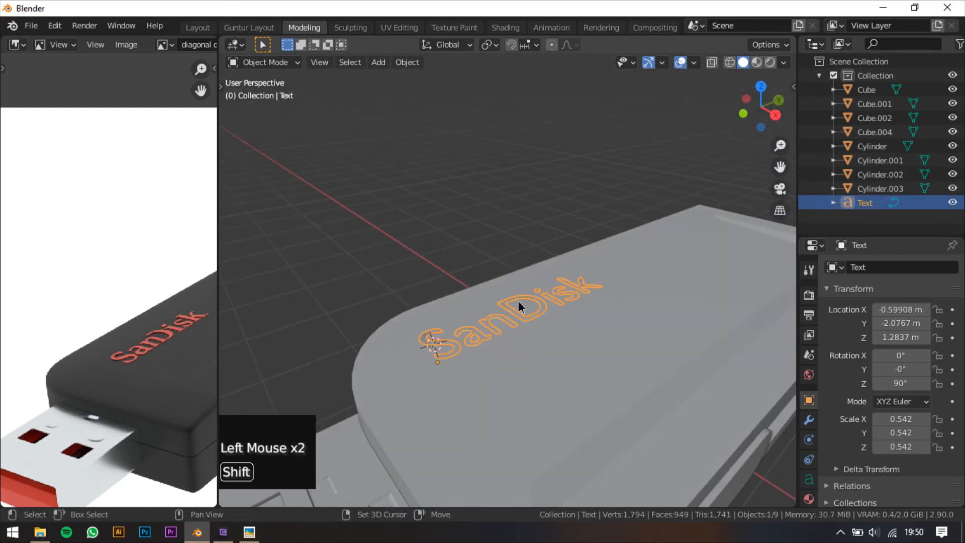
shift+middle_drag(517, 301, 505, 276)
click(497, 297)
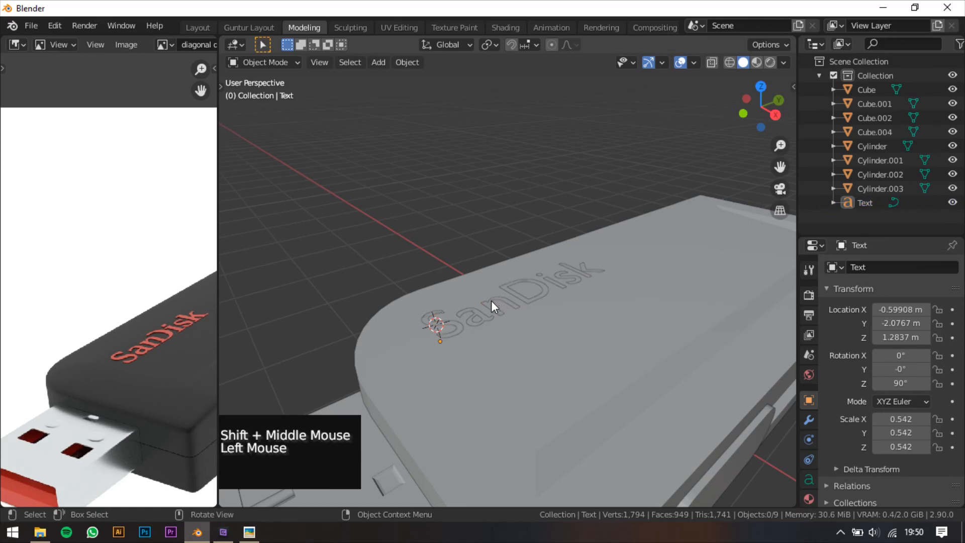
Step: Give the SanDisk text a Geometry Extrude value of 0.06 m and deselect it
click(491, 301)
scroll(807, 456, down, 2)
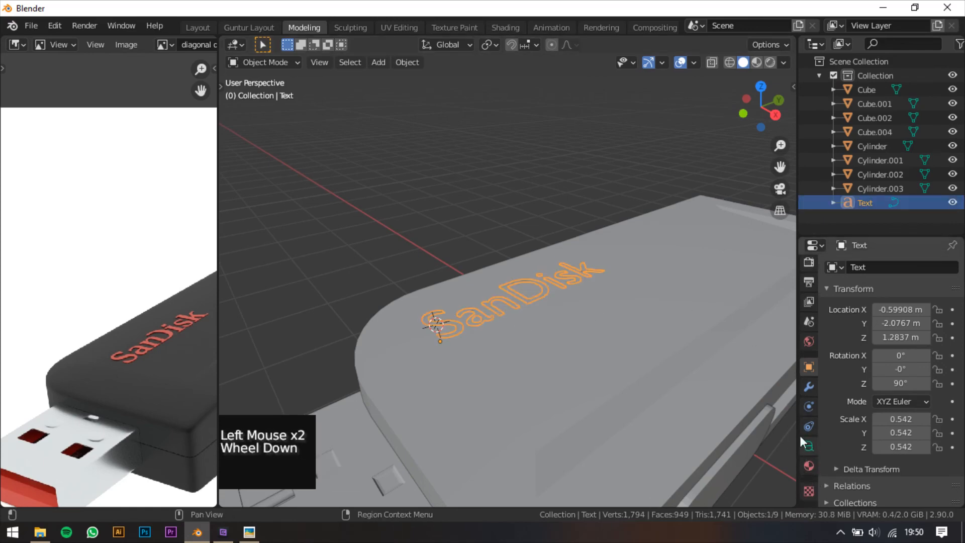
click(808, 445)
scroll(861, 382, down, 3)
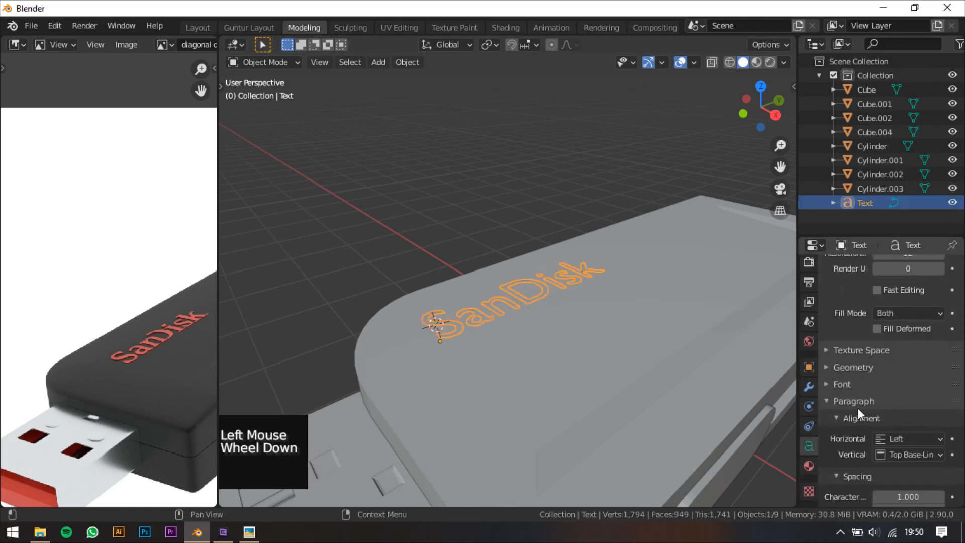
click(855, 366)
scroll(857, 366, down, 2)
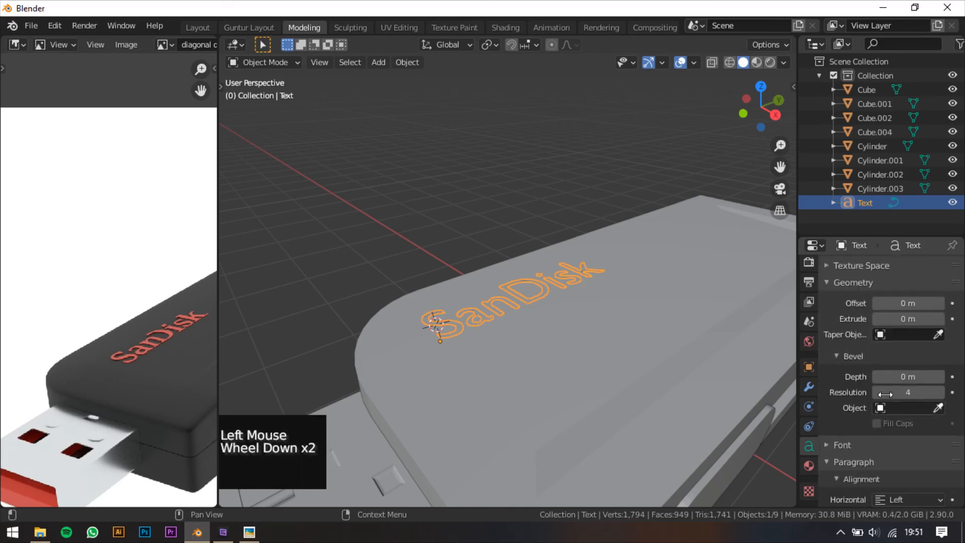
scroll(905, 361, up, 1)
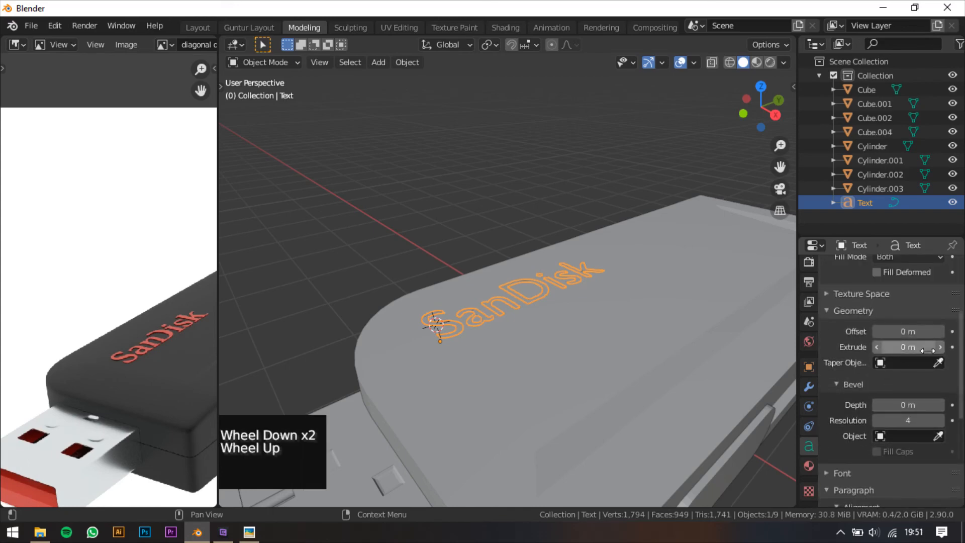
mouse_move(909, 347)
mouse_down()
mouse_move(930, 346)
mouse_move(913, 346)
mouse_up()
click(495, 238)
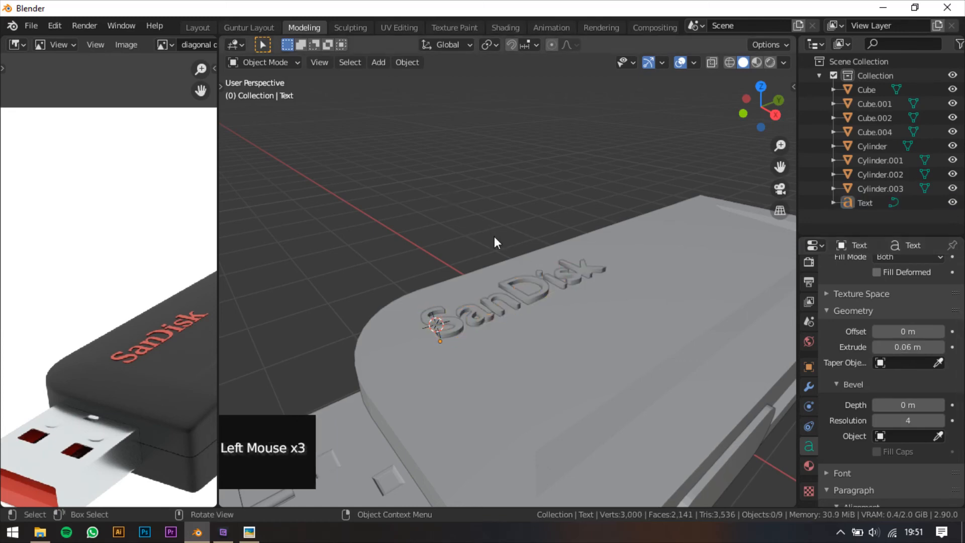
Step: Lower the SanDisk text along Z by about 0.022 m so it sinks into the casing's top
middle_drag(448, 212, 470, 231)
scroll(478, 242, down, 3)
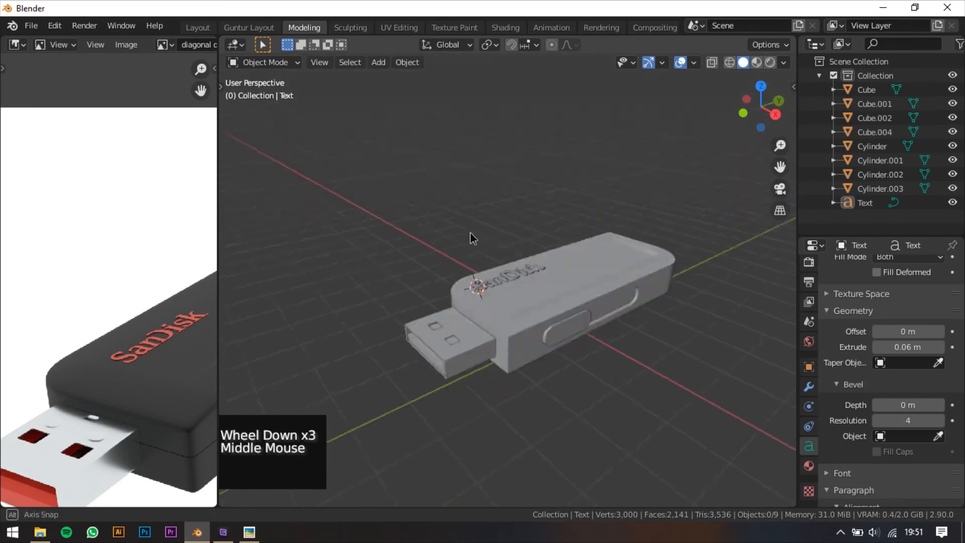
scroll(469, 232, up, 2)
scroll(520, 272, up, 1)
shift+middle_drag(521, 272, 541, 255)
click(518, 251)
scroll(605, 279, up, 2)
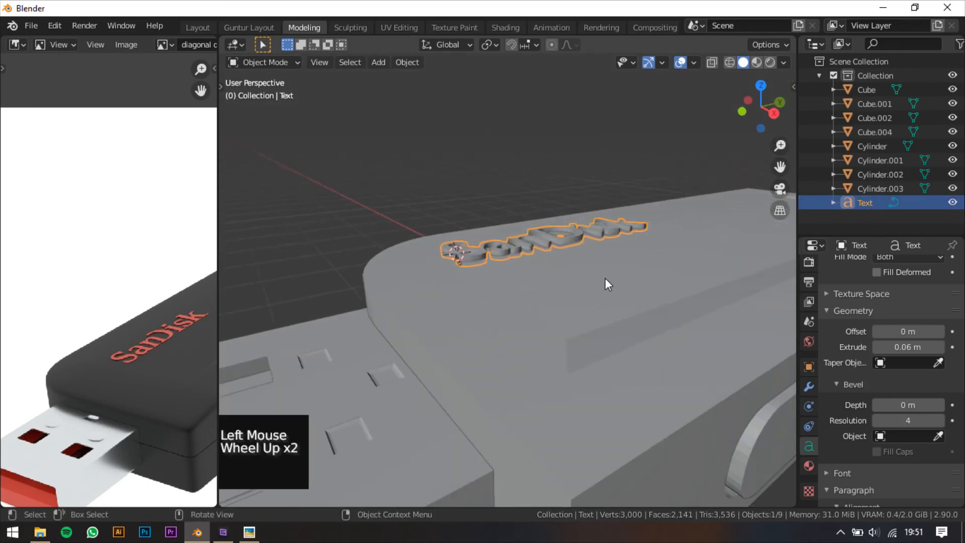
key(g)
key(z)
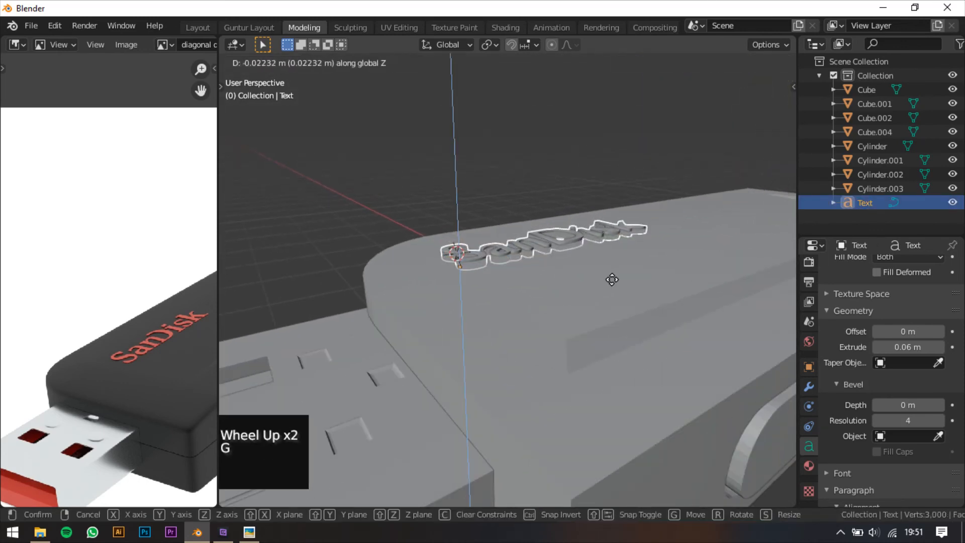
click(612, 278)
scroll(446, 336, down, 2)
scroll(156, 345, down, 1)
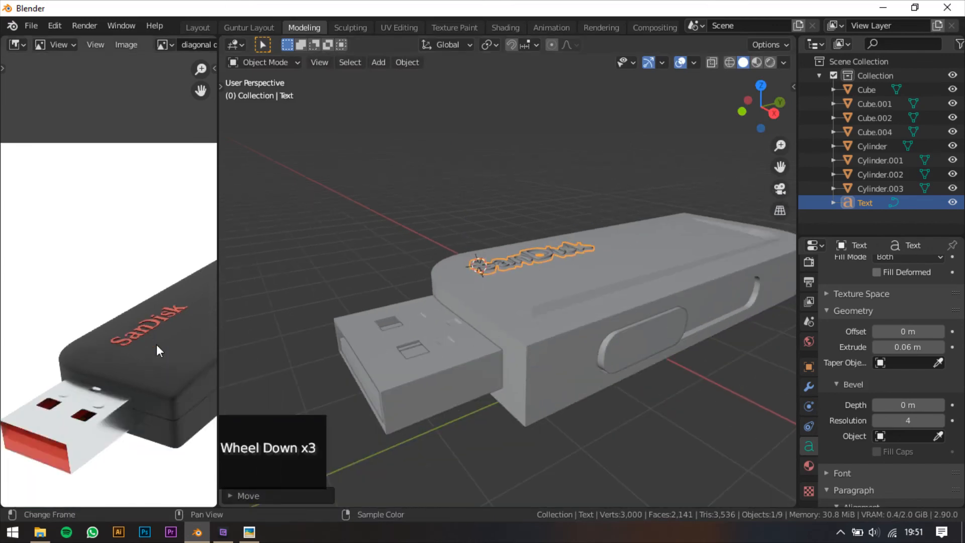
Step: Compare with the reference image and bevel the casing's front vertical corner edge about 0.036 m wide with 4 segments
scroll(156, 345, down, 1)
middle_drag(156, 345, 128, 305)
scroll(151, 322, up, 2)
middle_drag(179, 333, 129, 318)
scroll(119, 327, down, 1)
scroll(91, 332, down, 1)
scroll(121, 348, up, 2)
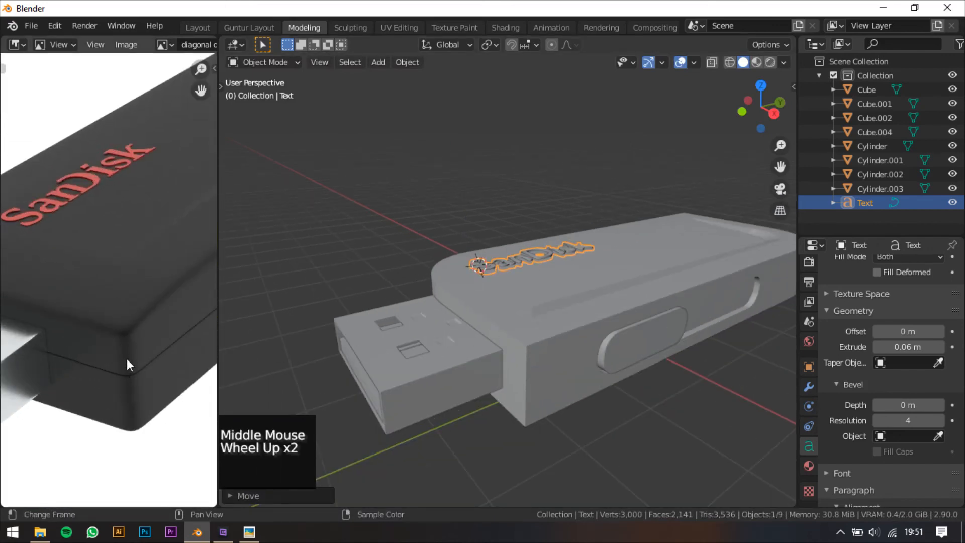
click(534, 358)
key(Tab)
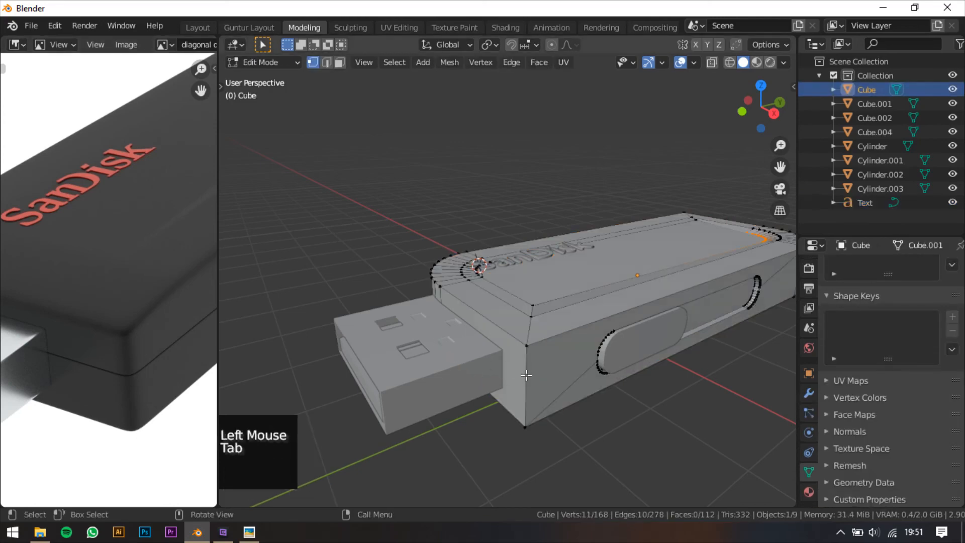
shift+click(528, 374)
key(2)
click(525, 373)
click(526, 378)
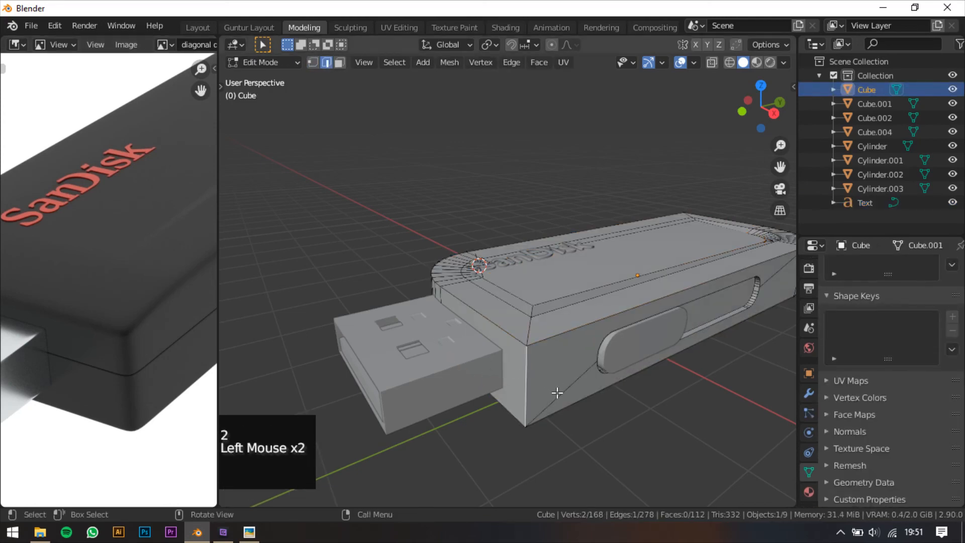
key(ctrl+b)
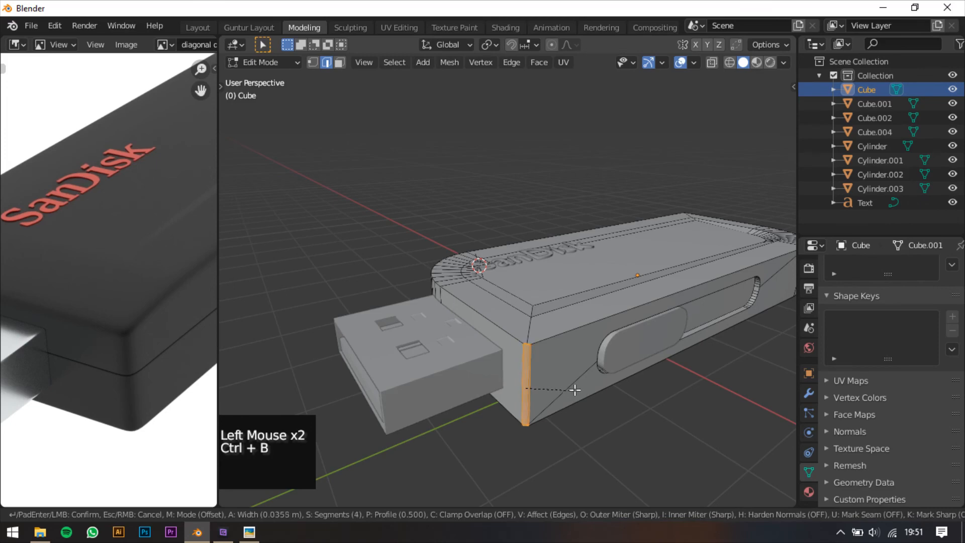
scroll(573, 389, up, 2)
click(573, 388)
key(Tab)
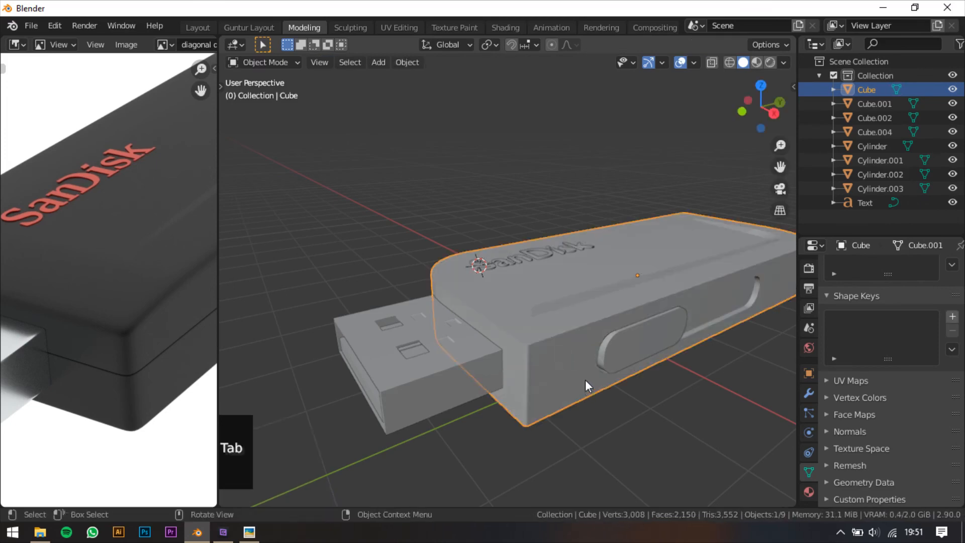
Step: Inspect the bevelled corner up close and undo the bevel on the casing's vertical edge
middle_drag(585, 379, 555, 359)
scroll(555, 359, up, 2)
middle_drag(560, 273, 590, 316)
click(589, 317)
key(Tab)
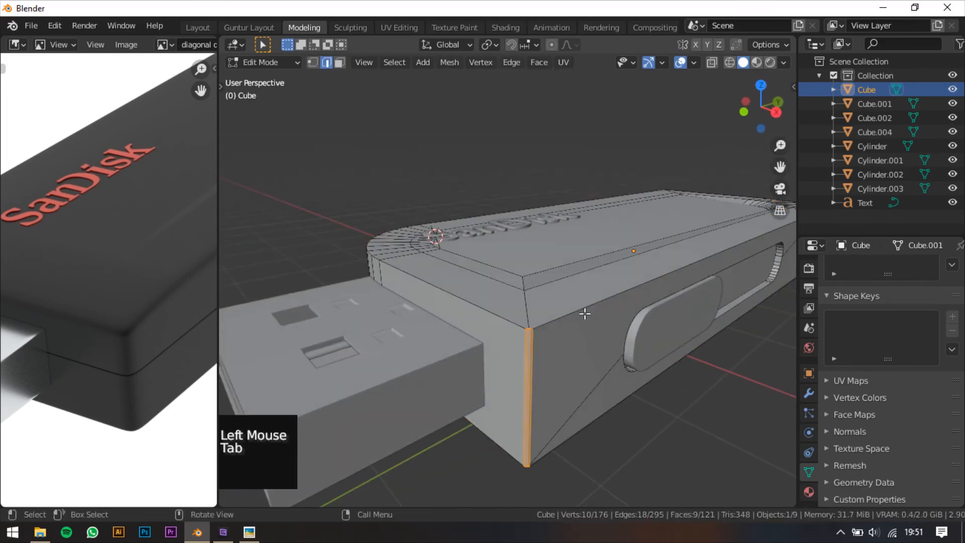
shift+click(583, 311)
key(ctrl+z)
key(ctrl+z)
key(ctrl+z)
key(ctrl+z)
key(ctrl+z)
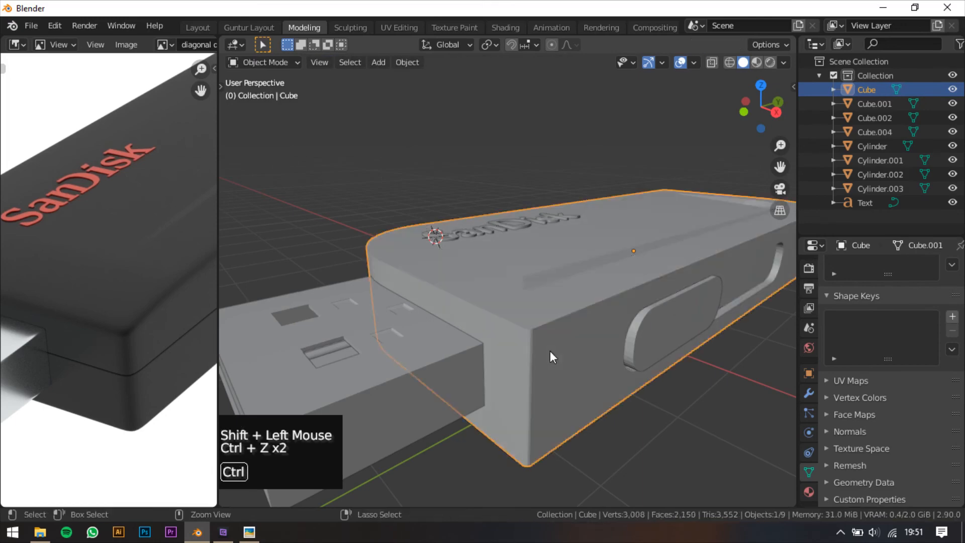
Step: Try bevelling the casing's front vertical corner edge together with its two adjoining top edges, and undo it
shift+click(536, 323)
shift+click(540, 327)
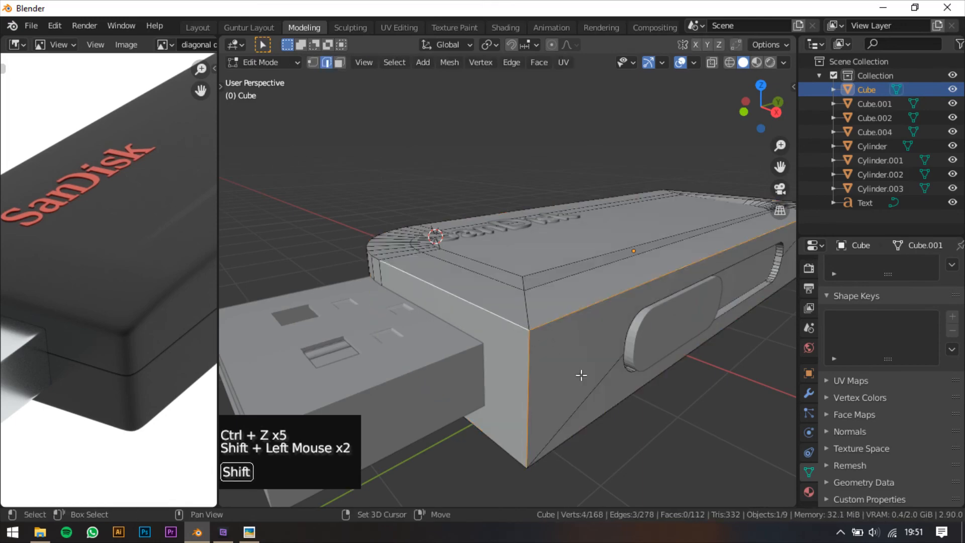
key(ctrl+b)
key(Tab)
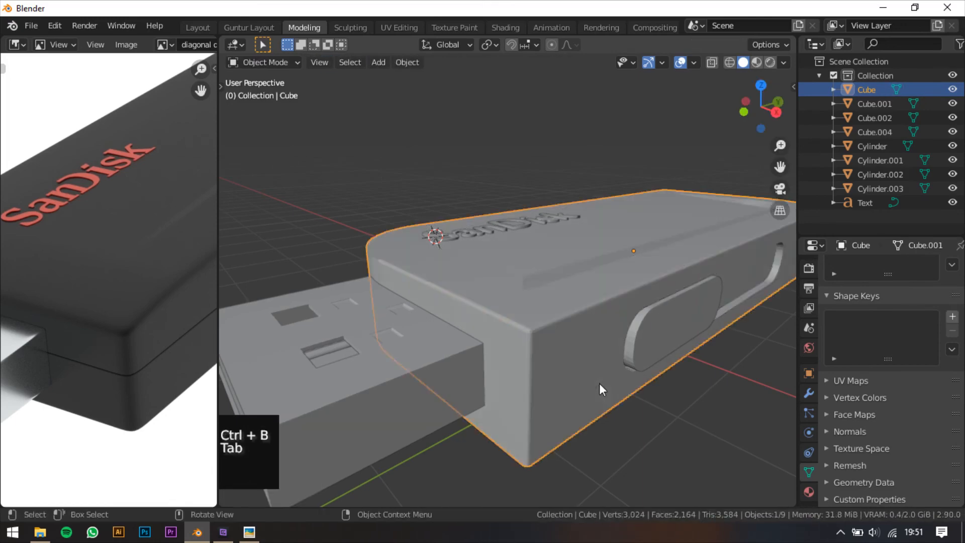
scroll(600, 383, down, 2)
middle_drag(599, 383, 573, 380)
key(ctrl+z)
key(ctrl+z)
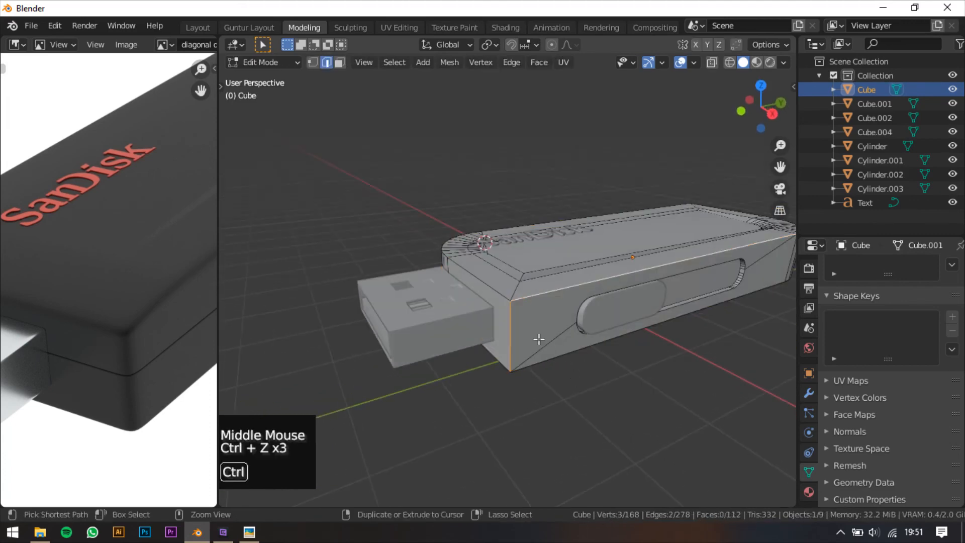
key(Tab)
Step: Snap the 3D cursor to the selected casing and add a cube there for cutting the reference image's seam line
scroll(499, 383, up, 2)
scroll(86, 307, down, 1)
middle_drag(87, 306, 118, 293)
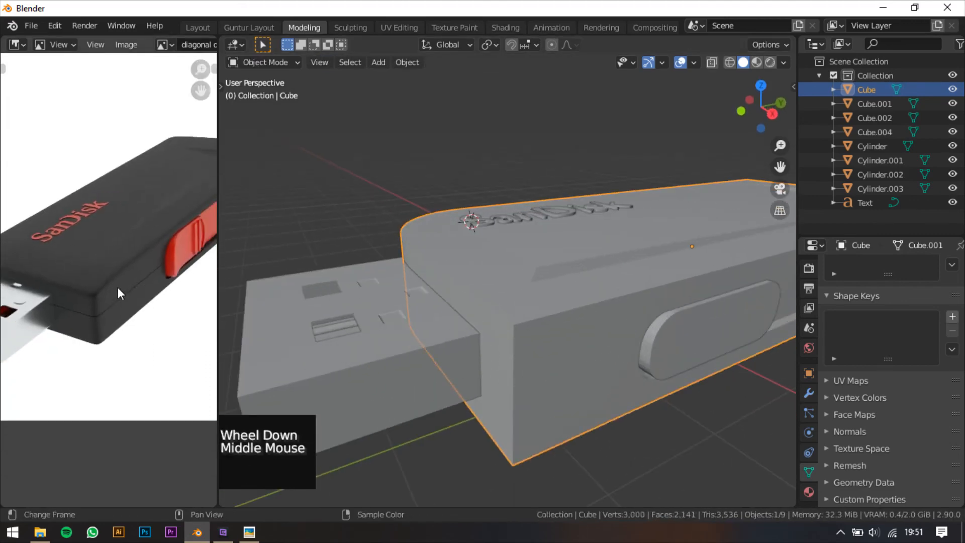
scroll(116, 333, up, 2)
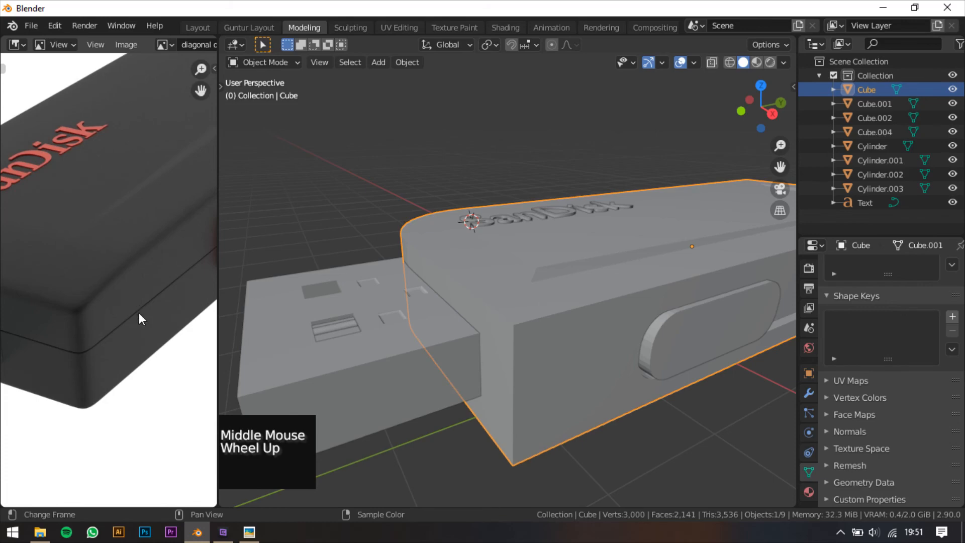
shift+middle_drag(646, 308, 659, 299)
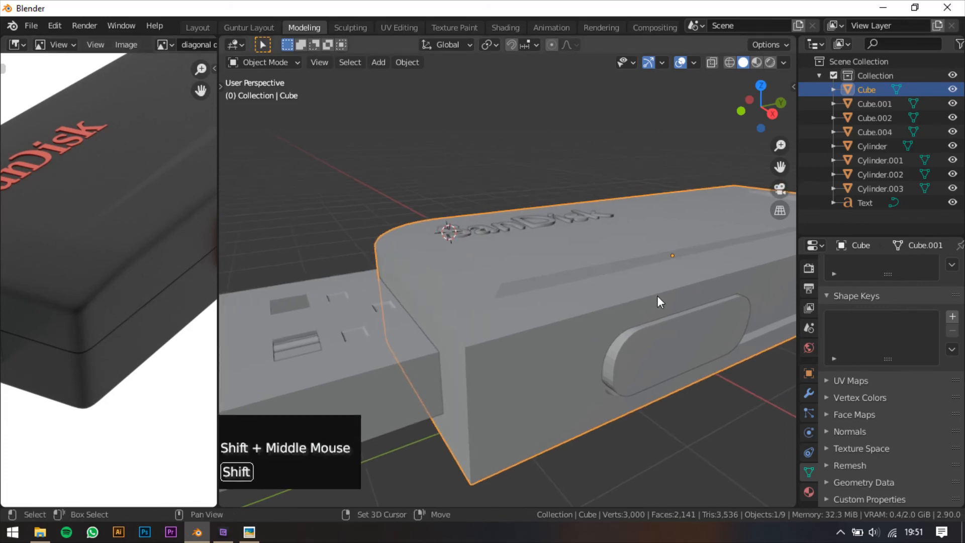
key(shift+s)
key(shift+a)
mouse_move(626, 234)
click(708, 243)
scroll(704, 271, down, 2)
middle_drag(704, 271, 699, 304)
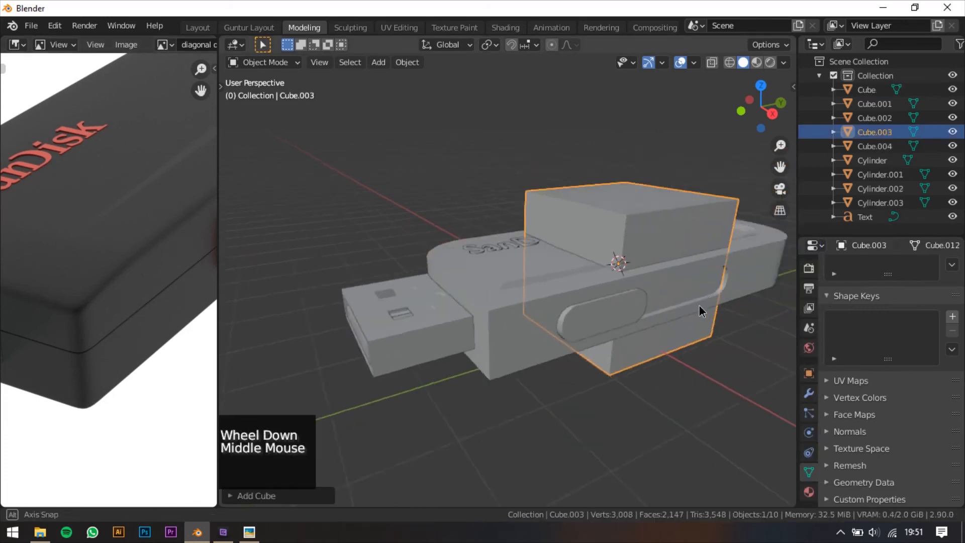
Step: Flatten the new cube along Z into a thin slab inside the casing, keeping solid shading
key(s)
key(z)
click(643, 266)
key(z)
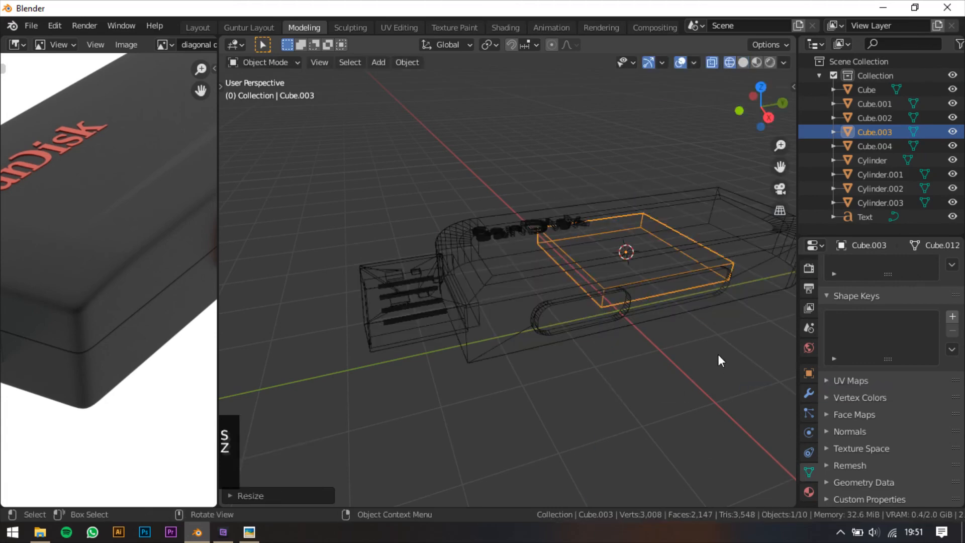
right_click(713, 351)
click(743, 62)
shift+middle_drag(732, 367, 663, 340)
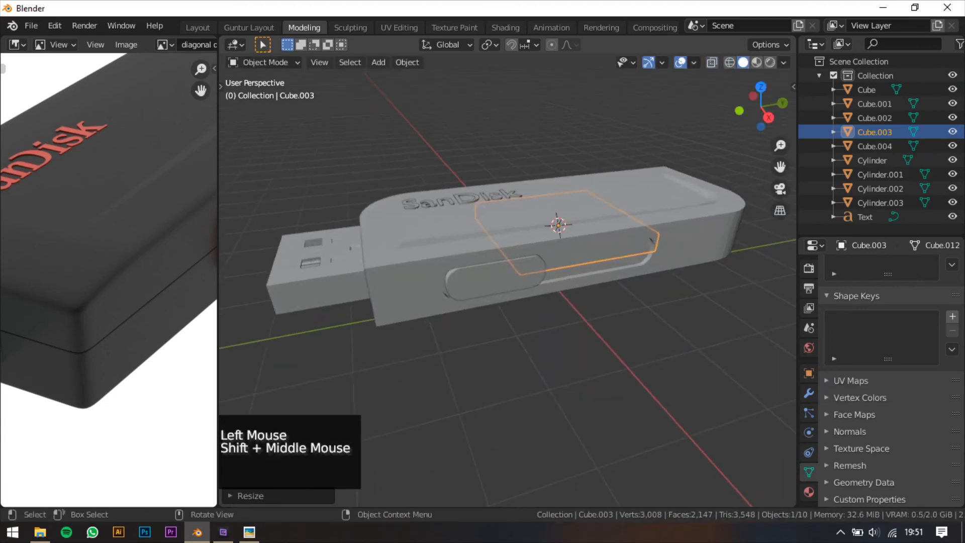
key(s)
key(z)
click(606, 276)
Step: Thin the slab further along Z by a factor of about 0.19, and again by about 0.88
click(767, 115)
shift+middle_drag(696, 201, 546, 266)
scroll(660, 236, up, 2)
key(s)
key(z)
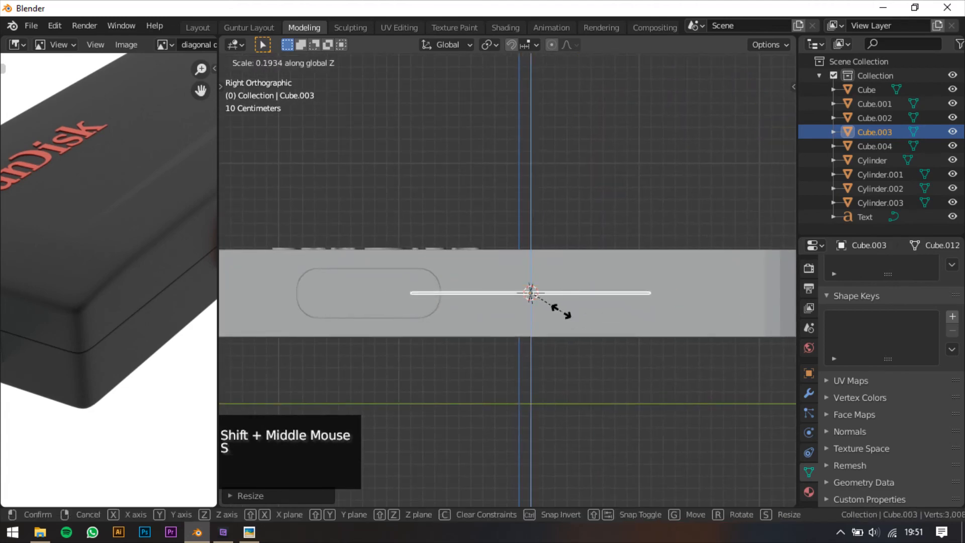
click(568, 316)
scroll(568, 316, down, 2)
middle_drag(568, 316, 613, 345)
key(s)
key(z)
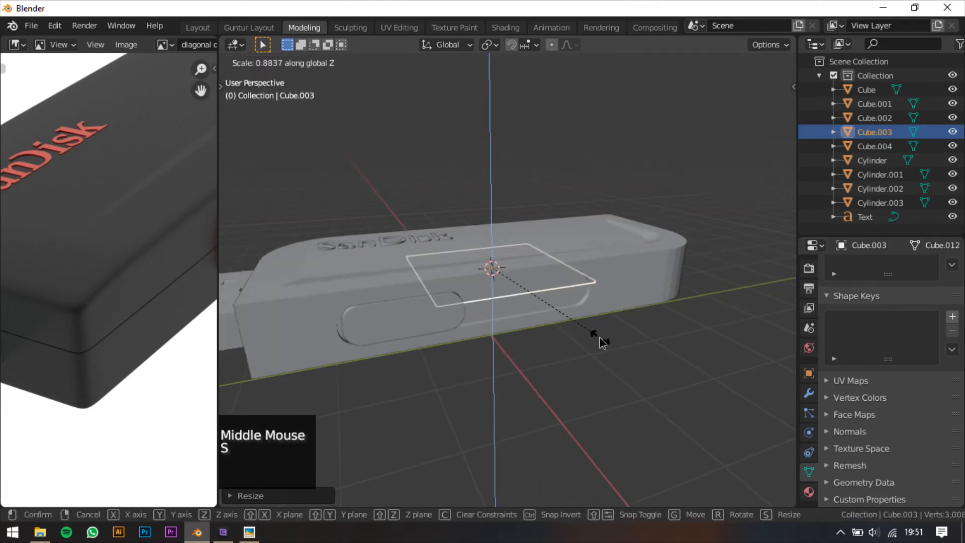
click(601, 338)
Step: Stretch the thin slab along Y and X until it extends past the casing on all sides
scroll(638, 354, down, 3)
key(s)
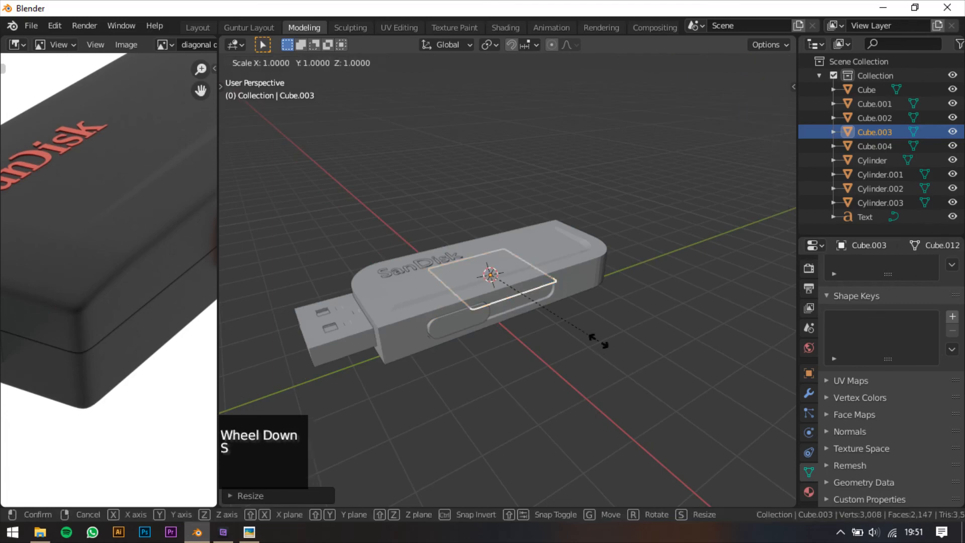
key(y)
click(268, 386)
key(s)
key(x)
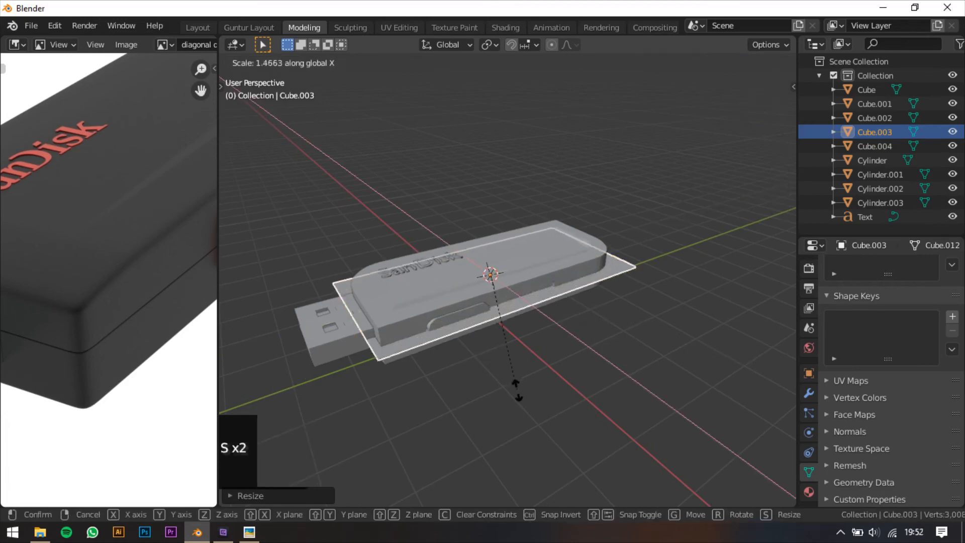
click(489, 345)
Step: Cut the seam groove around the casing by subtracting the slab from it with Bool Tool's Auto Boolean Difference
middle_drag(490, 345, 537, 315)
scroll(626, 348, up, 2)
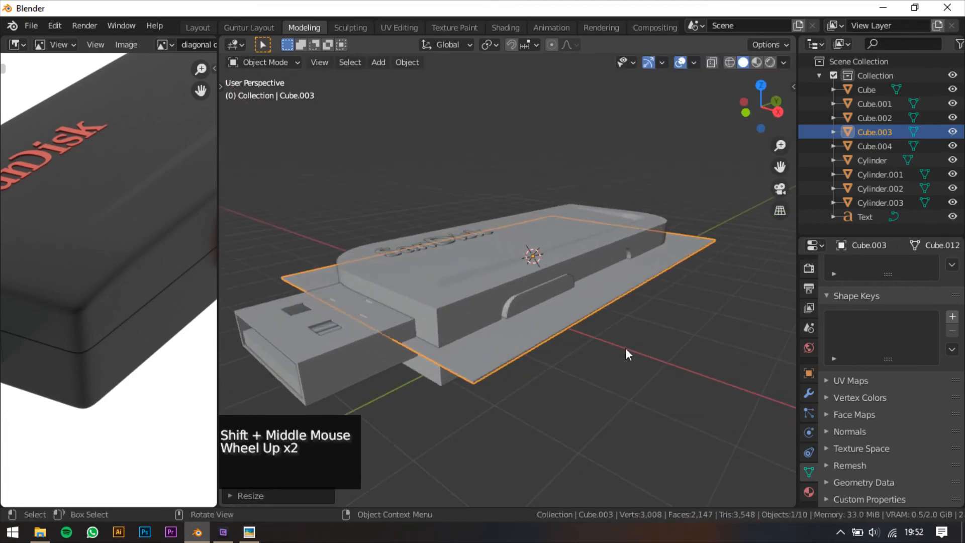
click(616, 297)
click(617, 297)
middle_drag(614, 324, 607, 297)
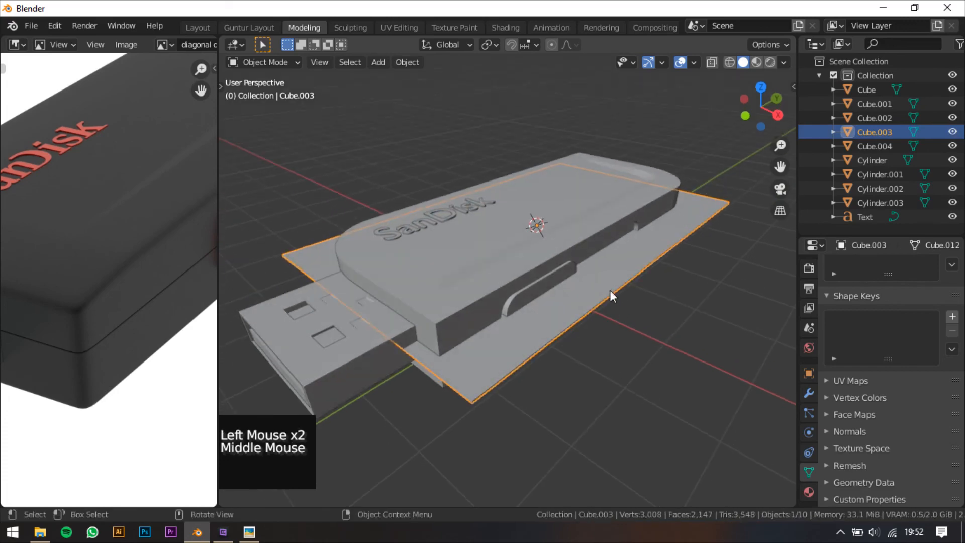
shift+click(472, 267)
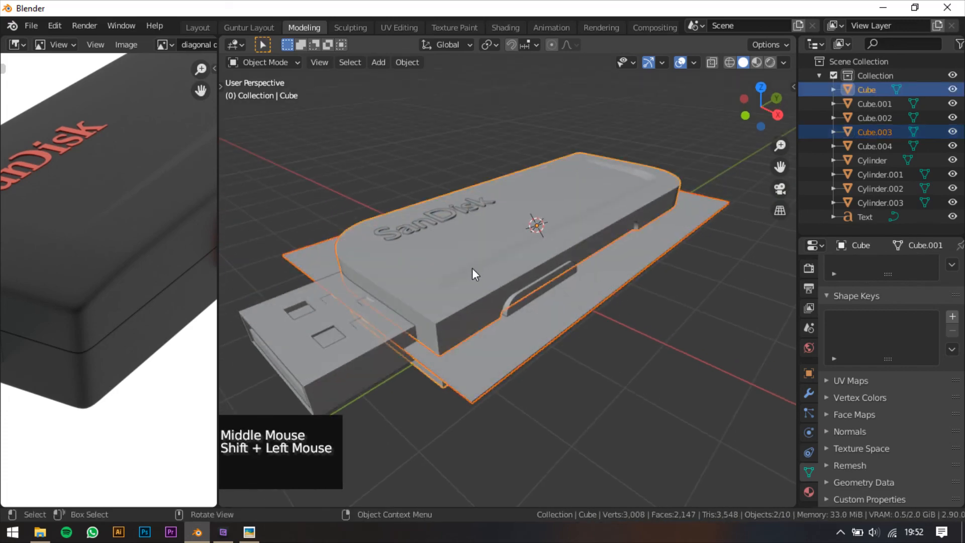
click(793, 86)
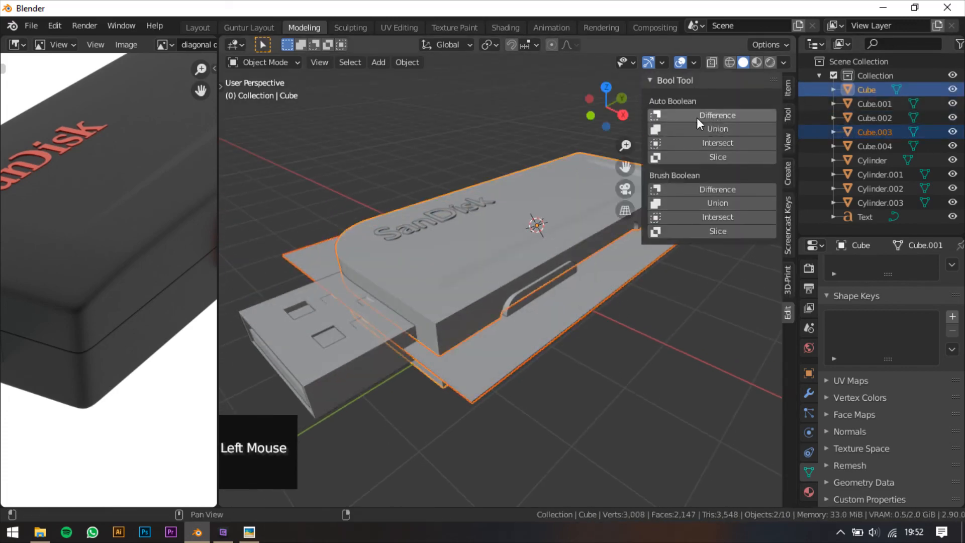
click(712, 118)
click(638, 315)
middle_drag(637, 315, 642, 279)
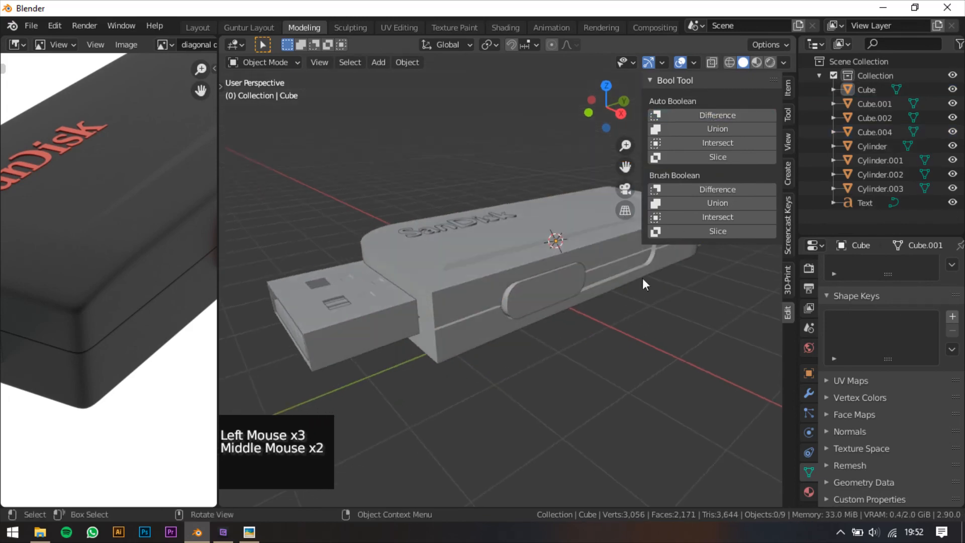
drag(642, 145, 929, 240)
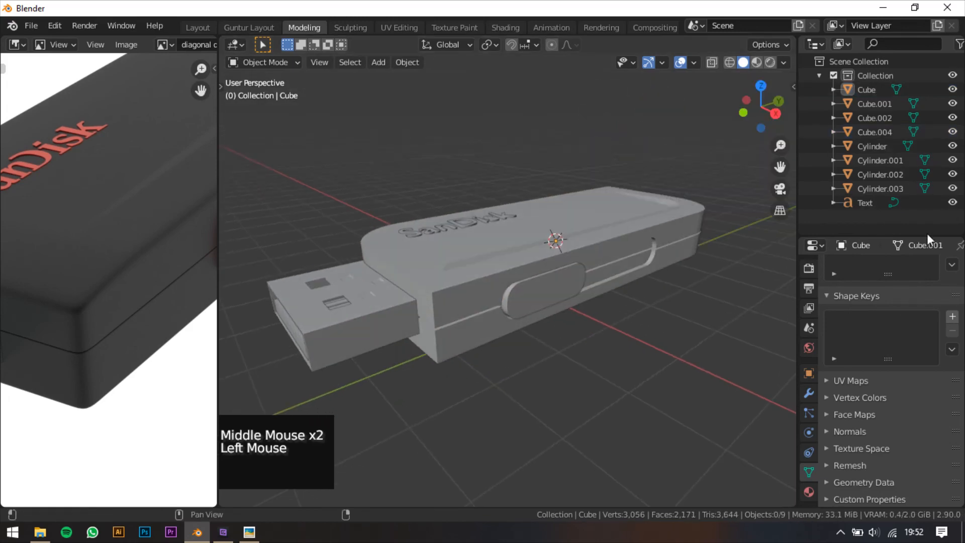
Step: Switch the 3D view to Material Preview shading
shift+middle_drag(621, 283, 602, 296)
middle_drag(602, 296, 634, 326)
scroll(647, 302, down, 2)
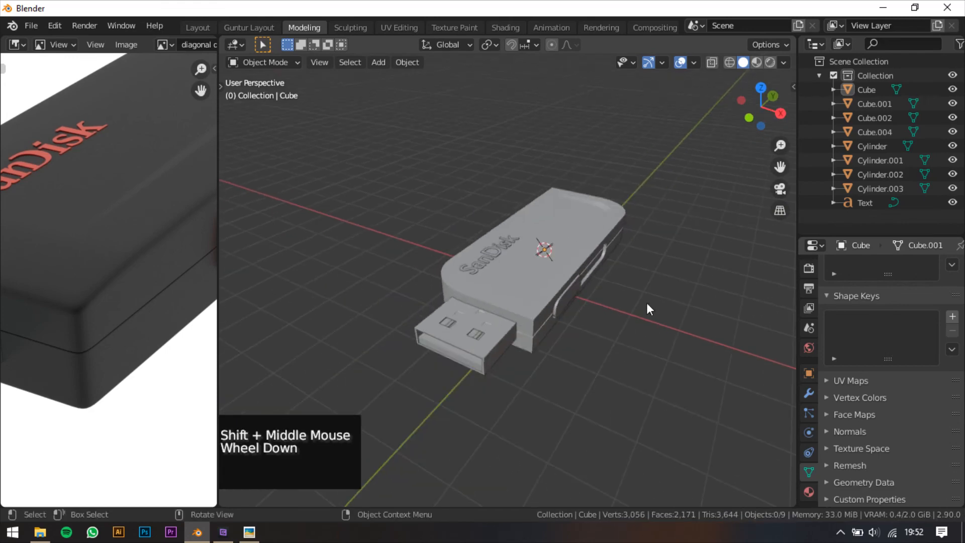
shift+scroll(50, 210, down, 2)
scroll(138, 267, up, 3)
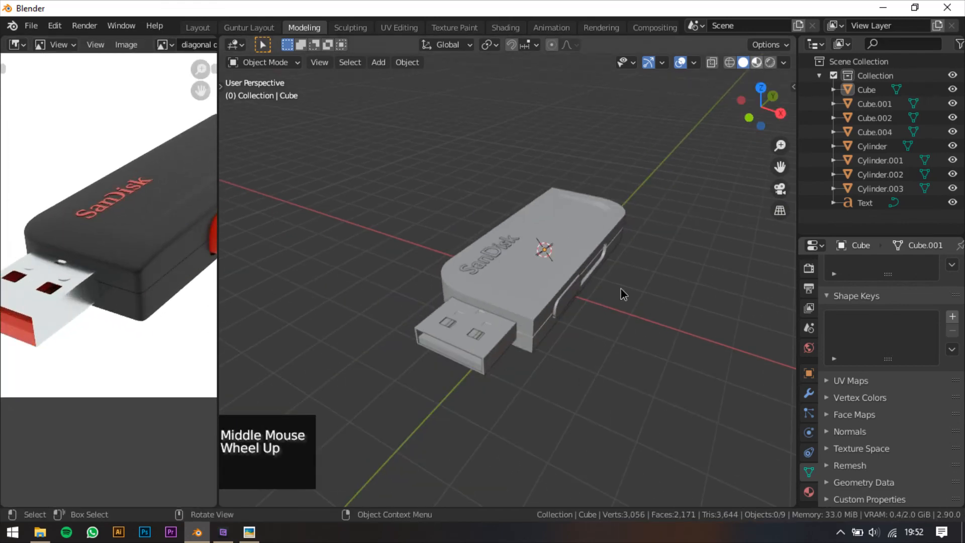
click(757, 62)
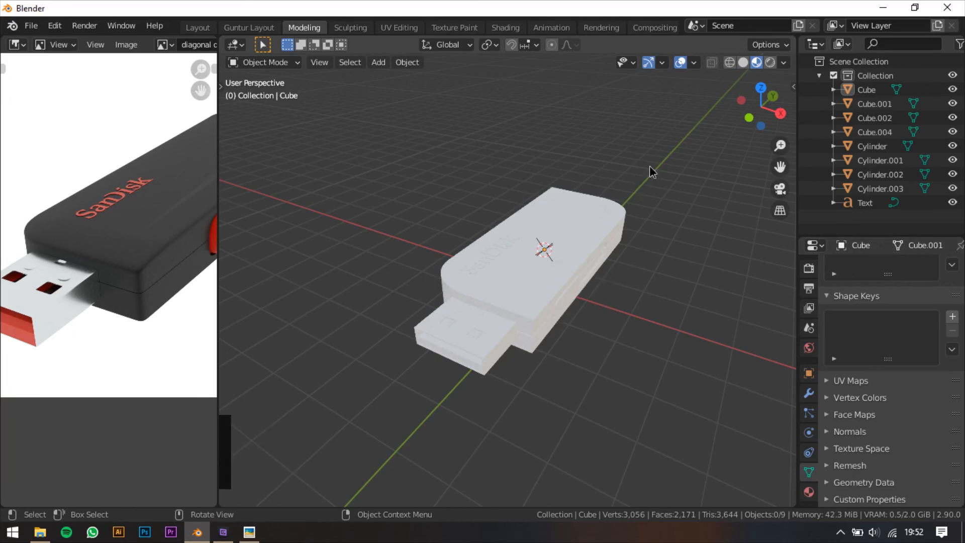
Step: Create a new material on the USB connector's outer metal shell
drag(649, 165, 458, 364)
middle_drag(593, 353, 580, 347)
click(580, 348)
scroll(526, 283, up, 2)
click(526, 283)
middle_drag(526, 282, 586, 295)
click(543, 327)
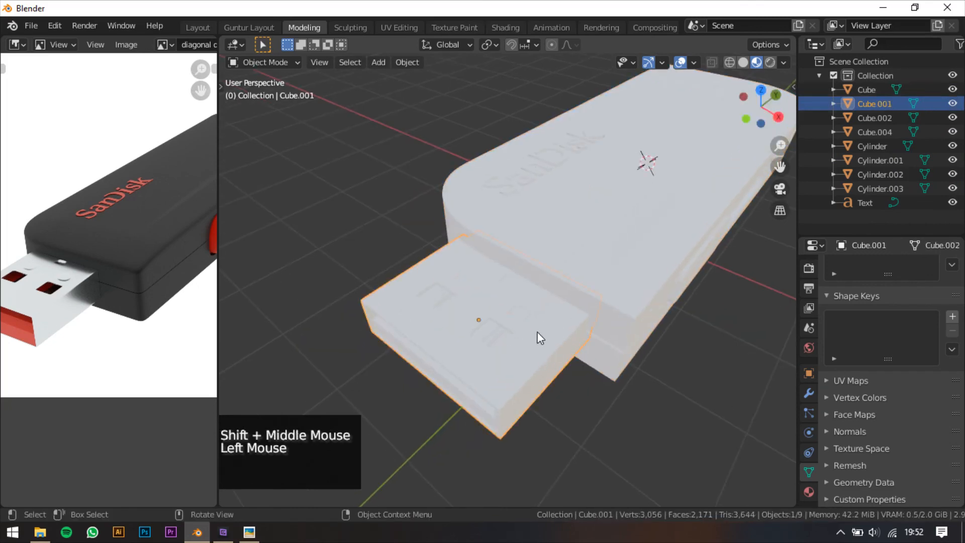
click(808, 490)
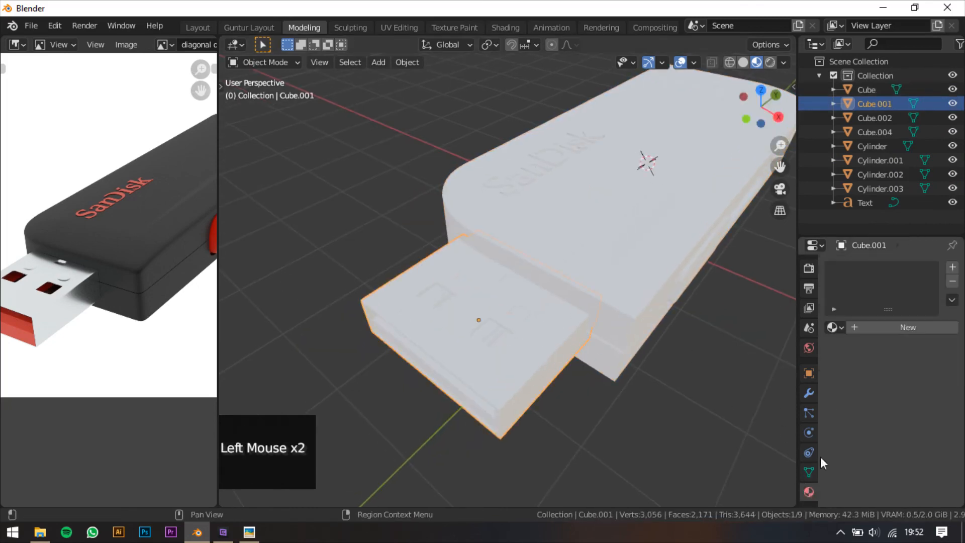
click(880, 327)
Step: Make the connector shell's material metallic by setting Metallic to 0.964 and Roughness to 0.357
scroll(912, 409, down, 2)
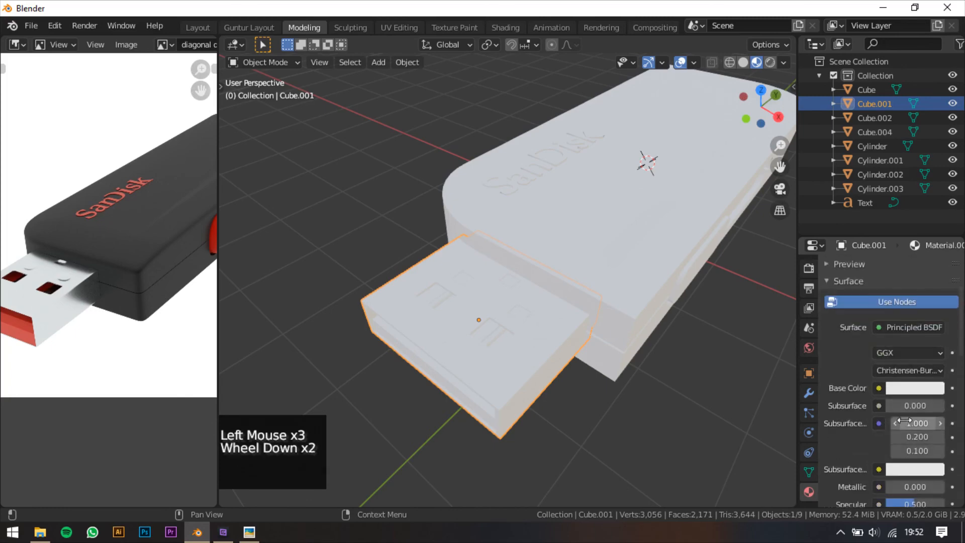
scroll(903, 403, down, 1)
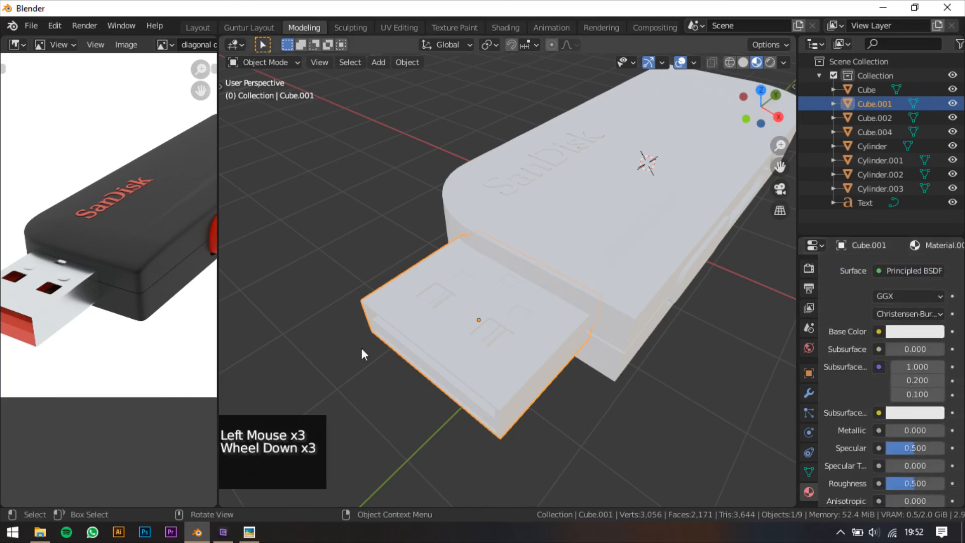
scroll(904, 446, down, 1)
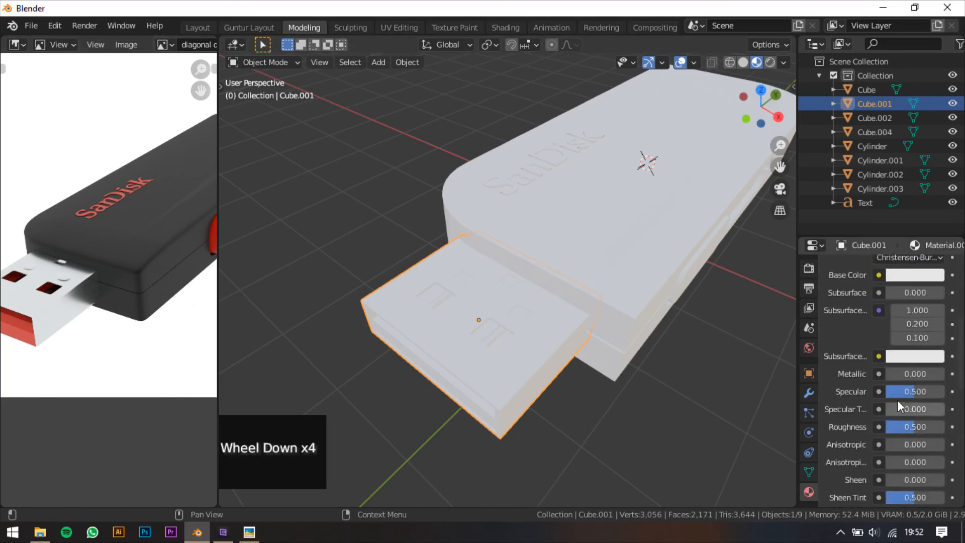
drag(900, 374, 943, 373)
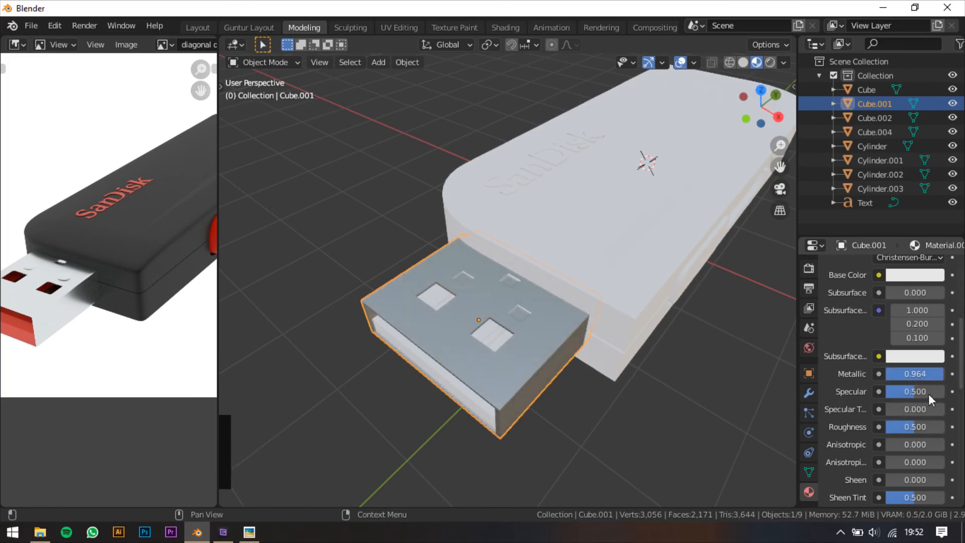
drag(937, 427, 926, 426)
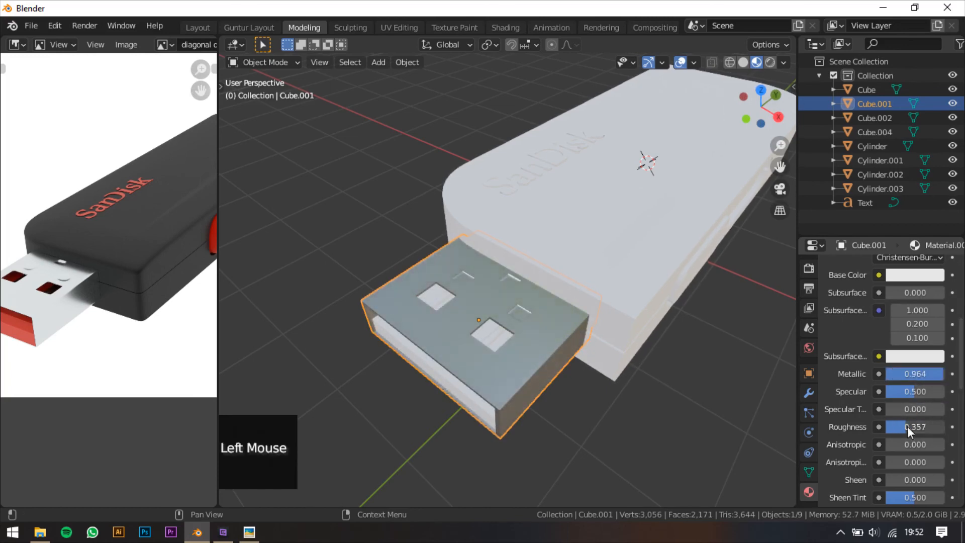
middle_drag(669, 322, 650, 308)
Step: Give the casing a new material with a black base color
click(521, 242)
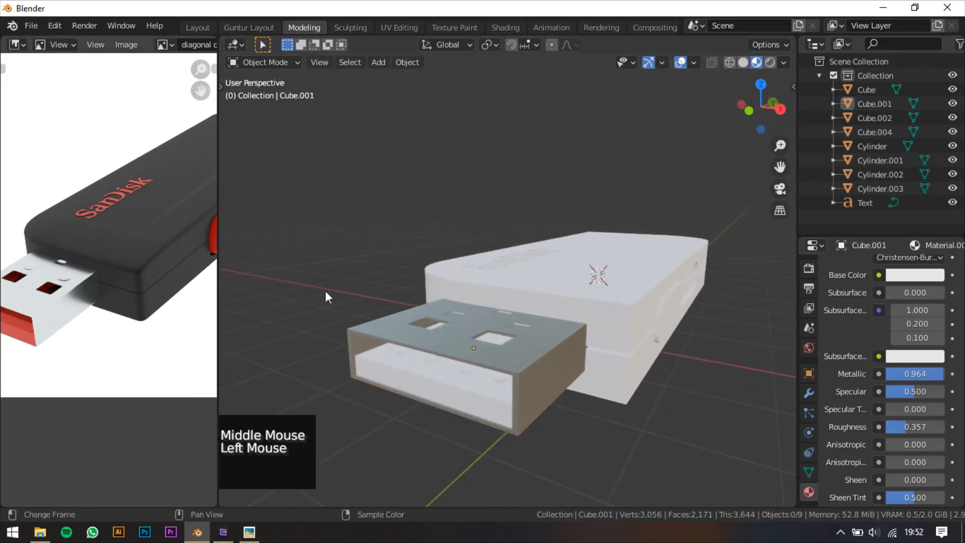
click(533, 268)
middle_drag(533, 268, 515, 314)
scroll(108, 261, down, 2)
middle_drag(108, 262, 110, 287)
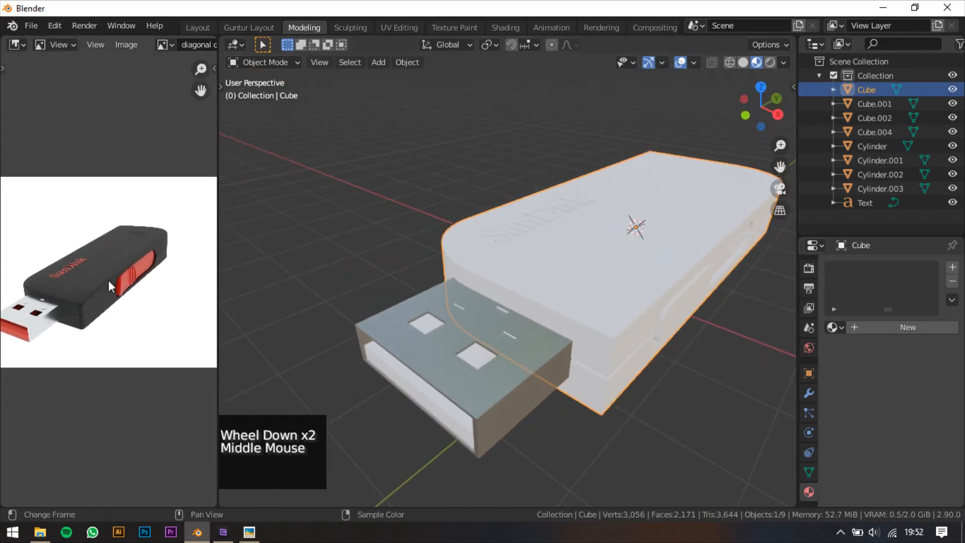
click(693, 401)
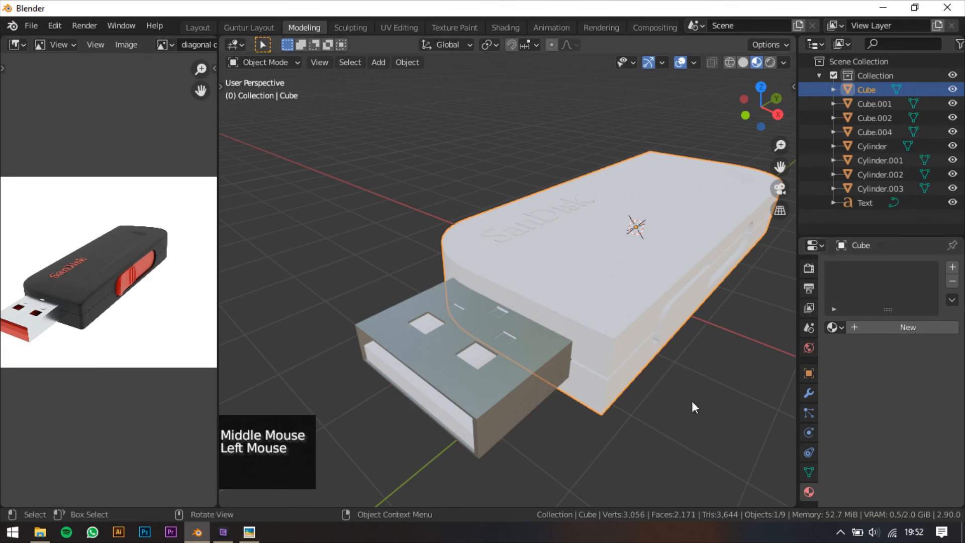
click(637, 308)
click(891, 327)
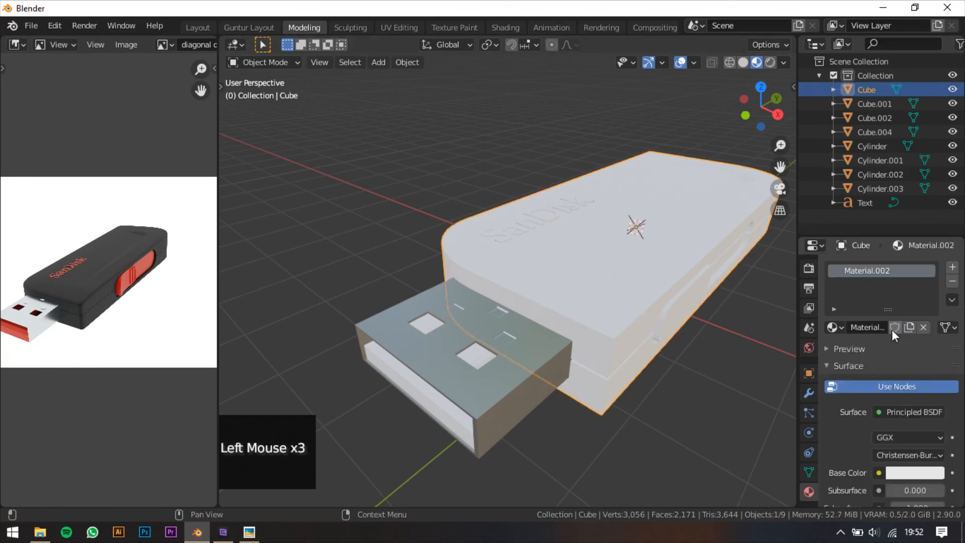
scroll(913, 383, down, 3)
click(914, 387)
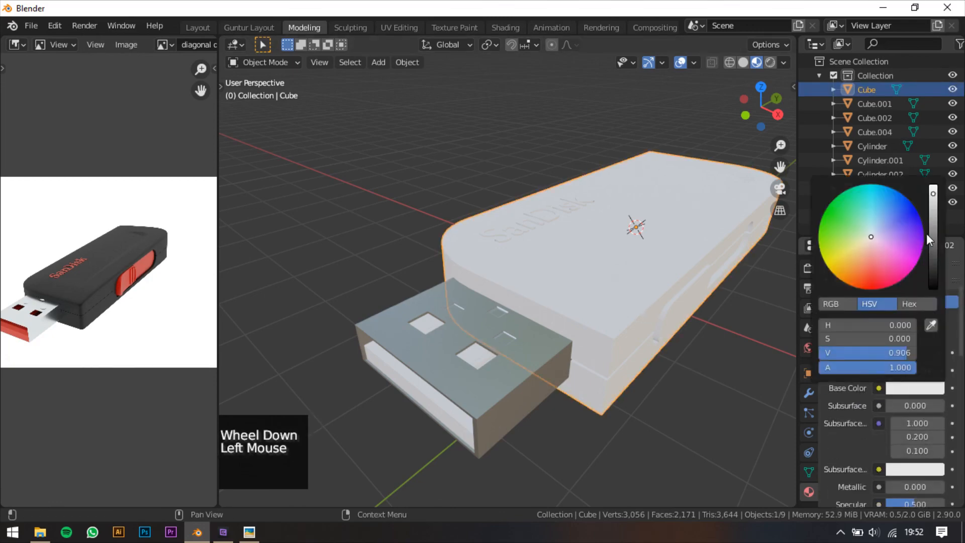
drag(933, 233, 933, 284)
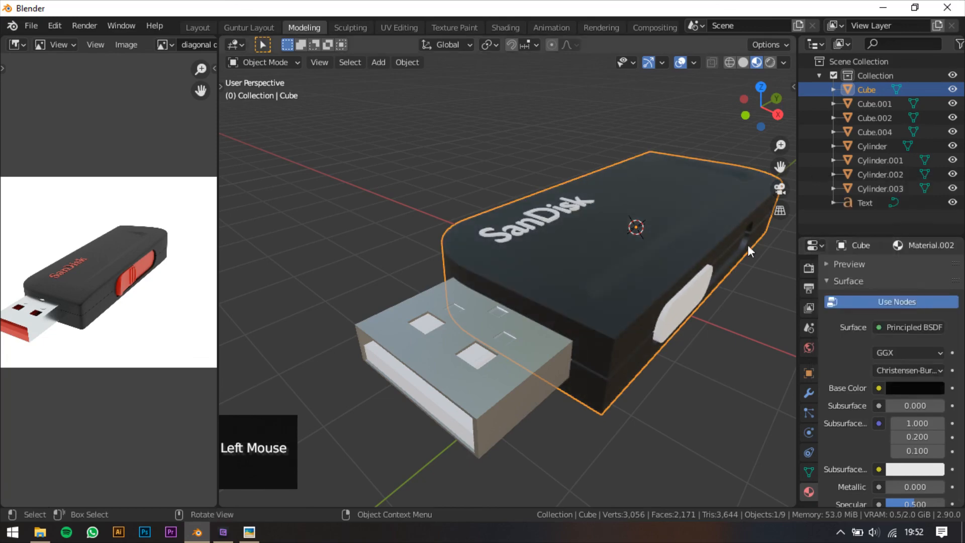
Step: Give the slider button on the casing's side a new material with a bright red base color
middle_drag(749, 246, 663, 274)
click(658, 316)
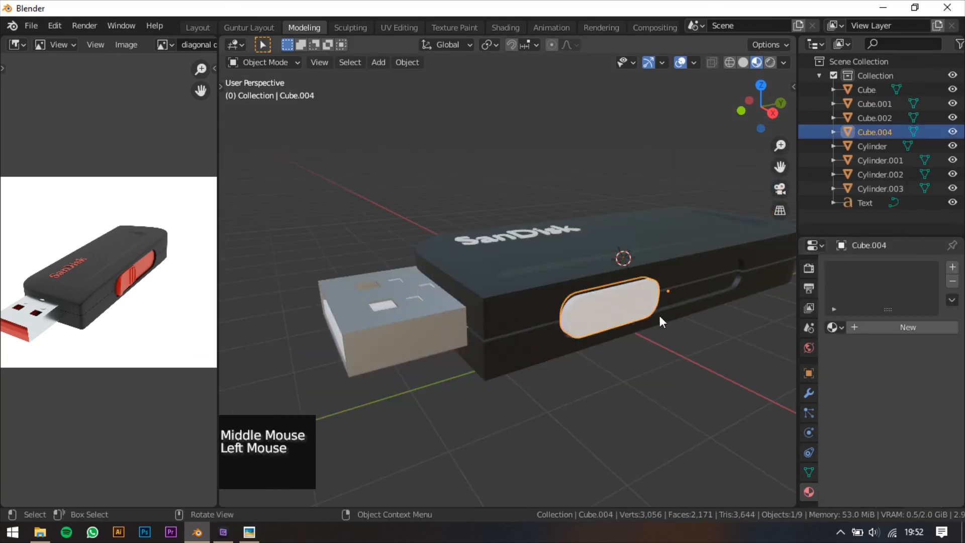
middle_drag(660, 317, 671, 328)
click(907, 329)
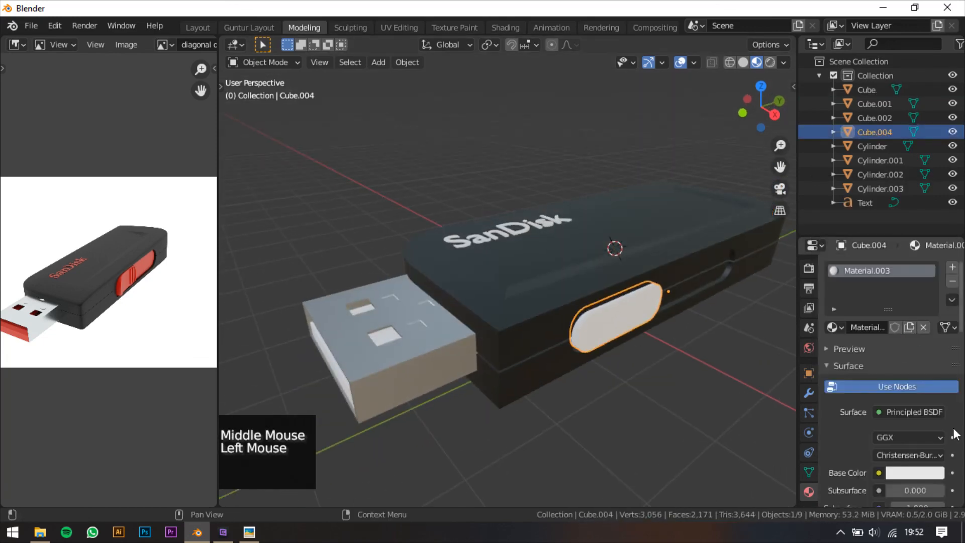
click(930, 471)
drag(871, 311, 872, 372)
Step: Apply the existing red Material.003 to the insert inside the USB connector
middle_drag(635, 412, 466, 375)
click(347, 387)
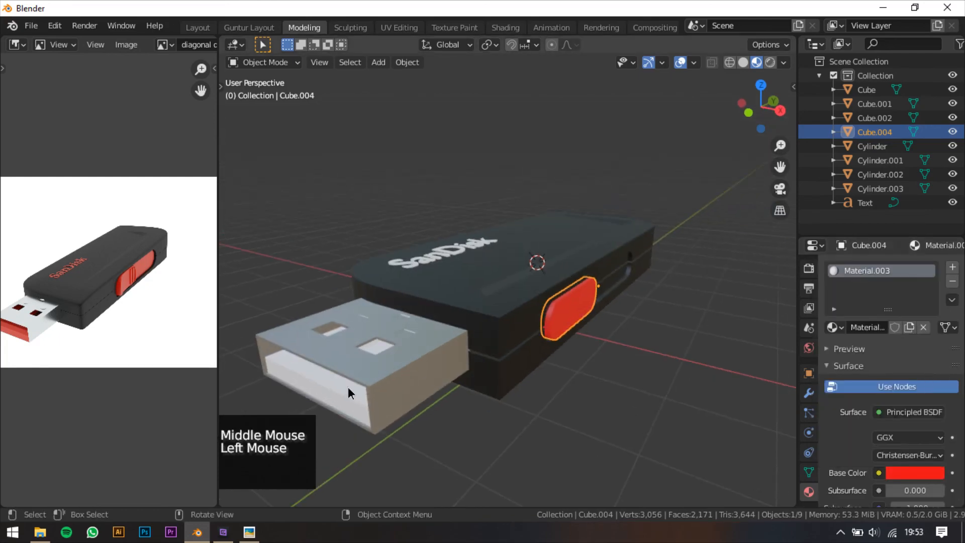
click(545, 329)
click(350, 391)
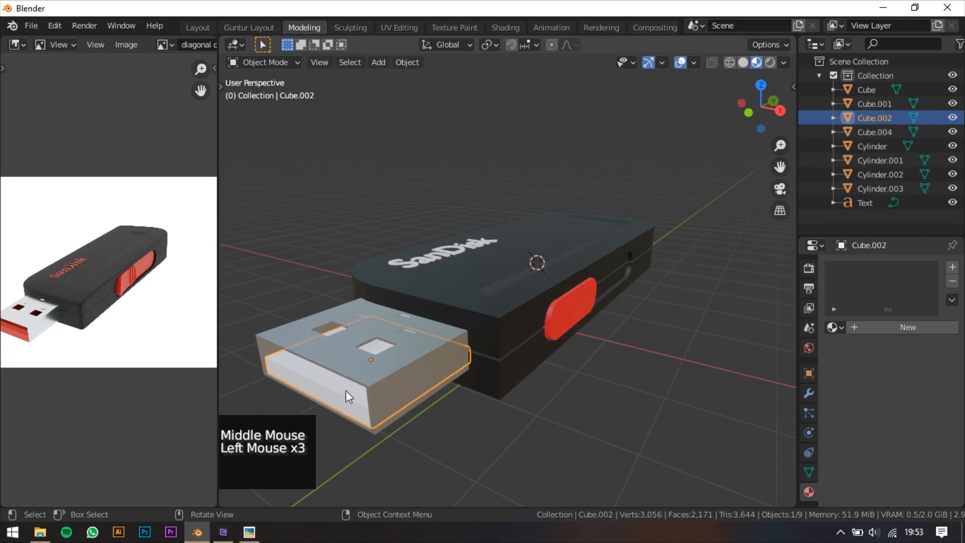
click(832, 327)
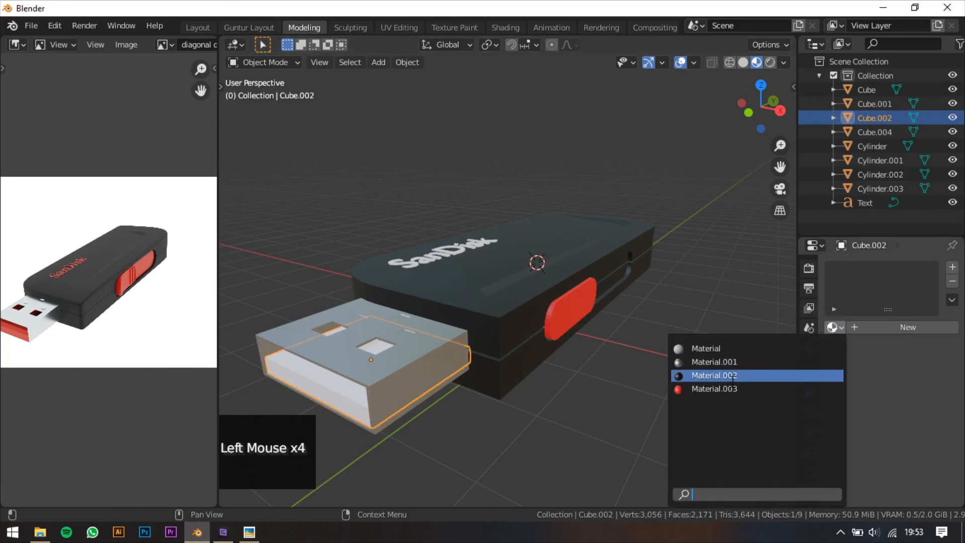
click(714, 388)
Step: Select the casing and compare its slider slot closely with the slot in the reference image
middle_drag(728, 362, 500, 266)
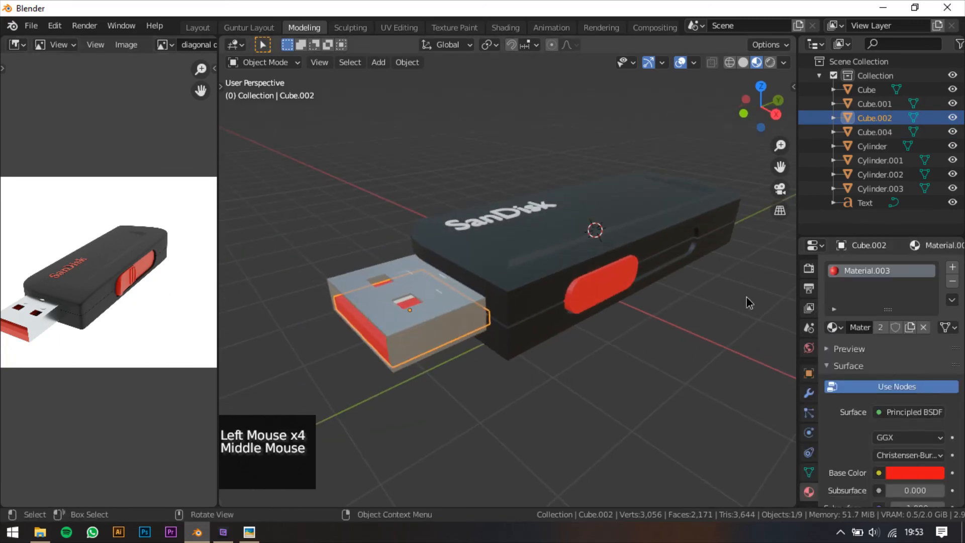
middle_drag(746, 297, 693, 260)
click(621, 225)
scroll(146, 308, up, 2)
middle_drag(146, 308, 144, 285)
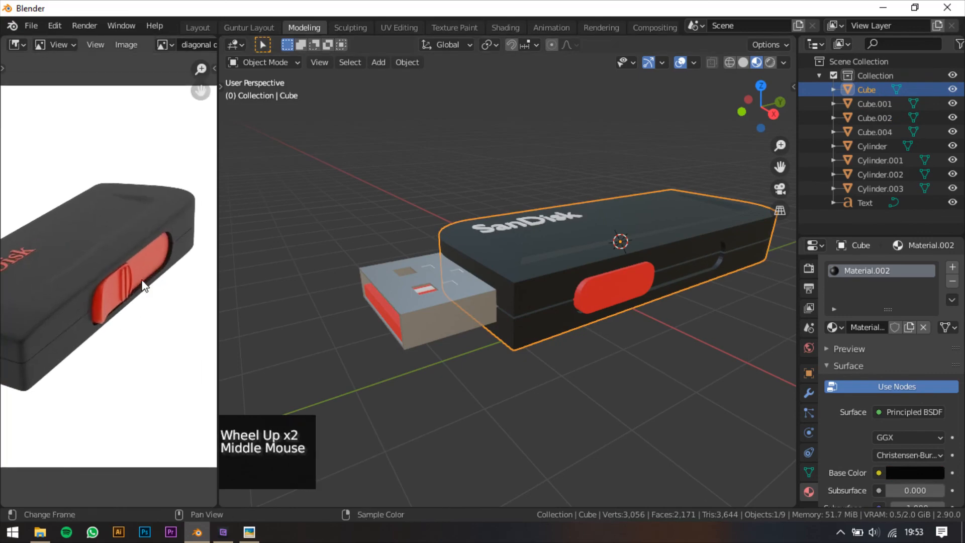
shift+middle_drag(487, 254, 453, 302)
scroll(468, 299, up, 2)
shift+middle_drag(671, 260, 601, 242)
middle_drag(601, 242, 583, 224)
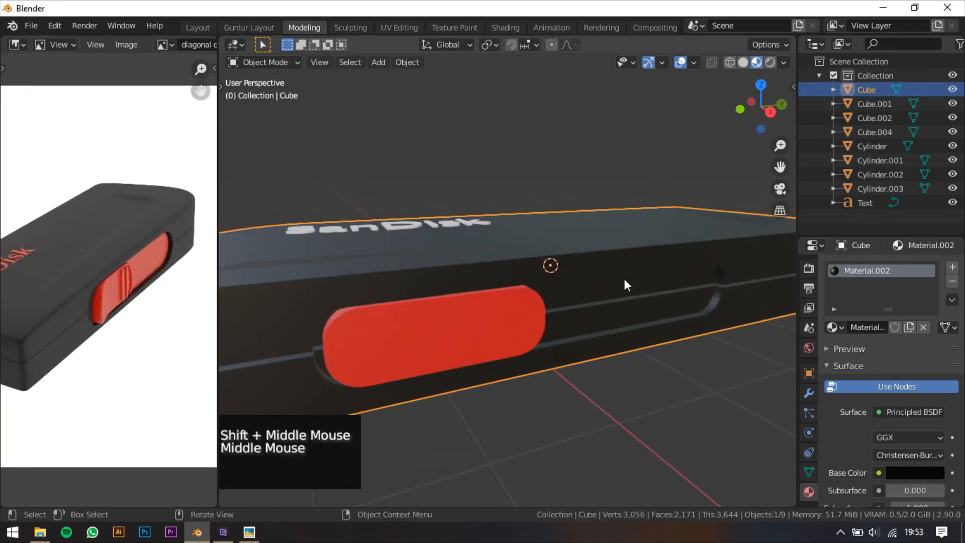
key(Tab)
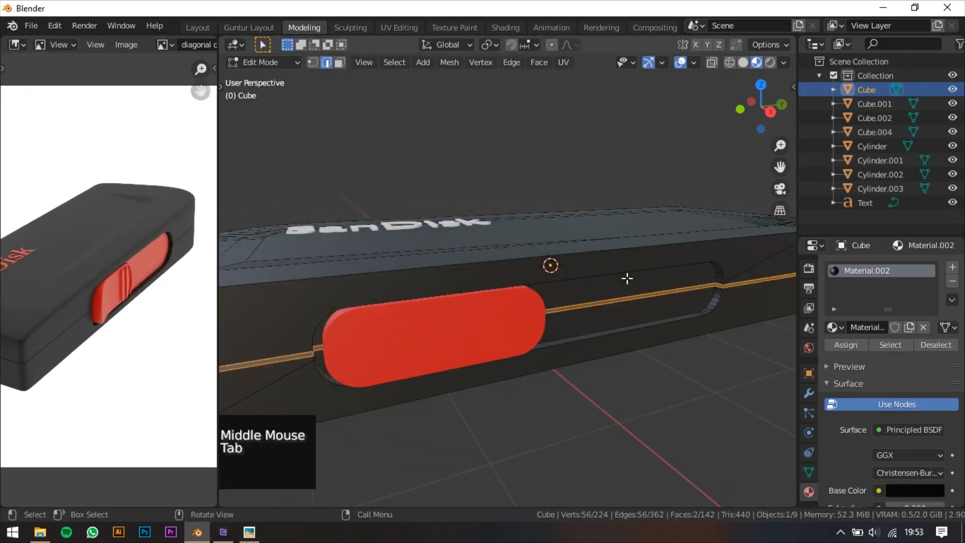
middle_drag(637, 284, 530, 195)
key(Tab)
double_click(618, 269)
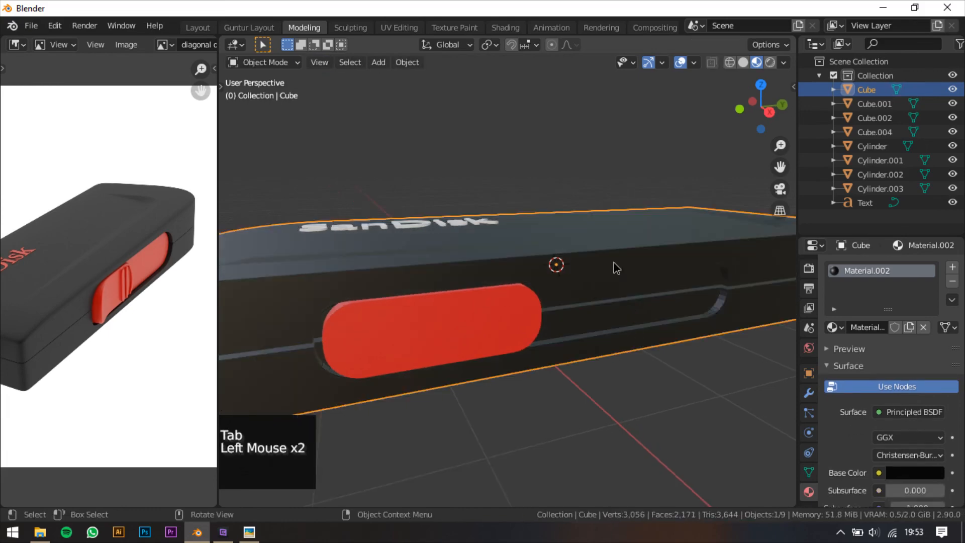
Step: Select the two inner faces of the slider slot in the casing's mesh, above and below the seam
drag(268, 63, 260, 78)
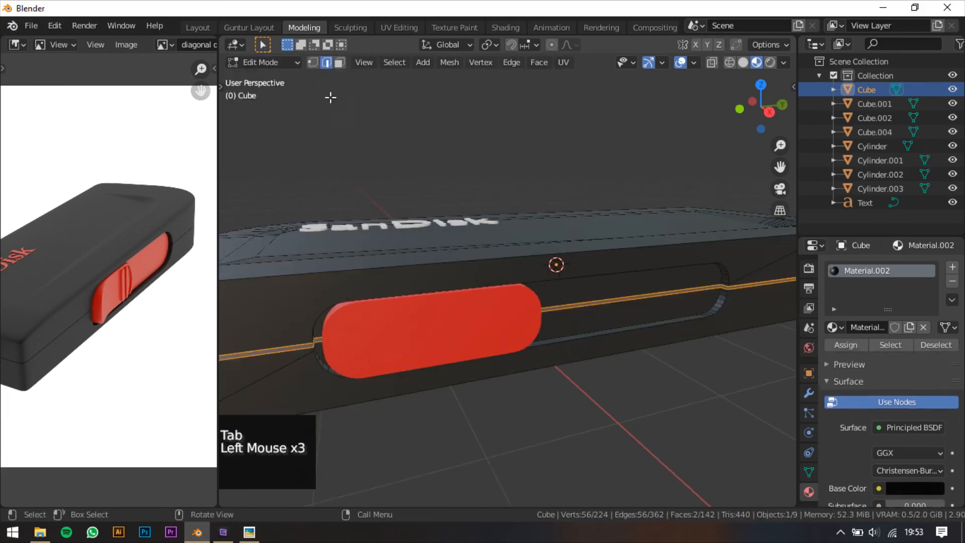
mouse_move(637, 316)
middle_down()
mouse_move(647, 297)
mouse_move(639, 319)
middle_up()
click(633, 312)
shift+click(607, 297)
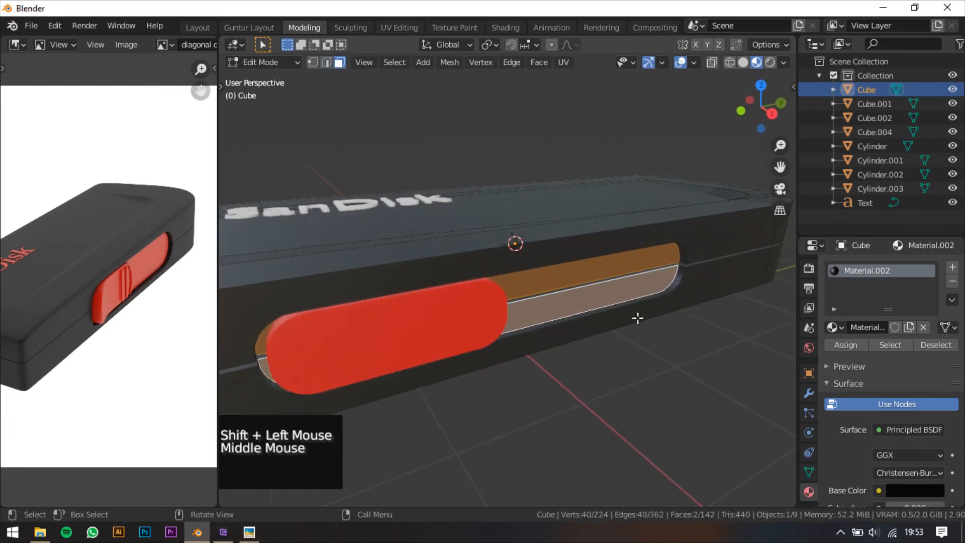
Step: Add a second material slot with red Material.003 to the casing, assign it to the selected slot faces, and return to Object Mode
click(953, 269)
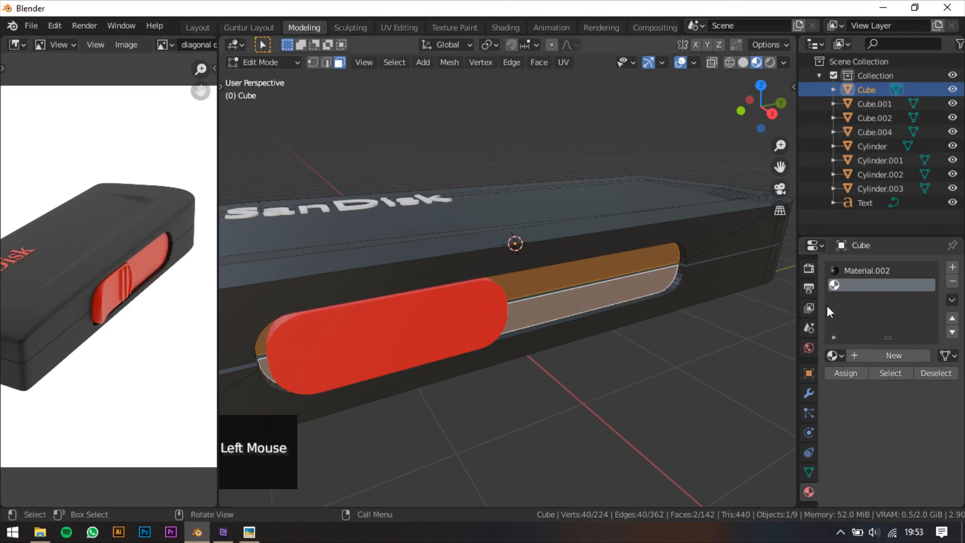
click(833, 356)
click(724, 253)
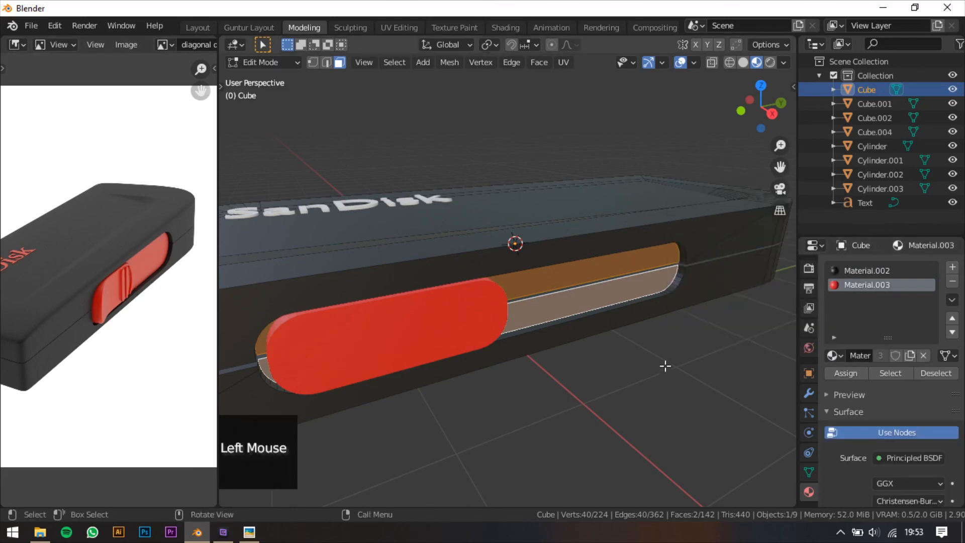
click(850, 373)
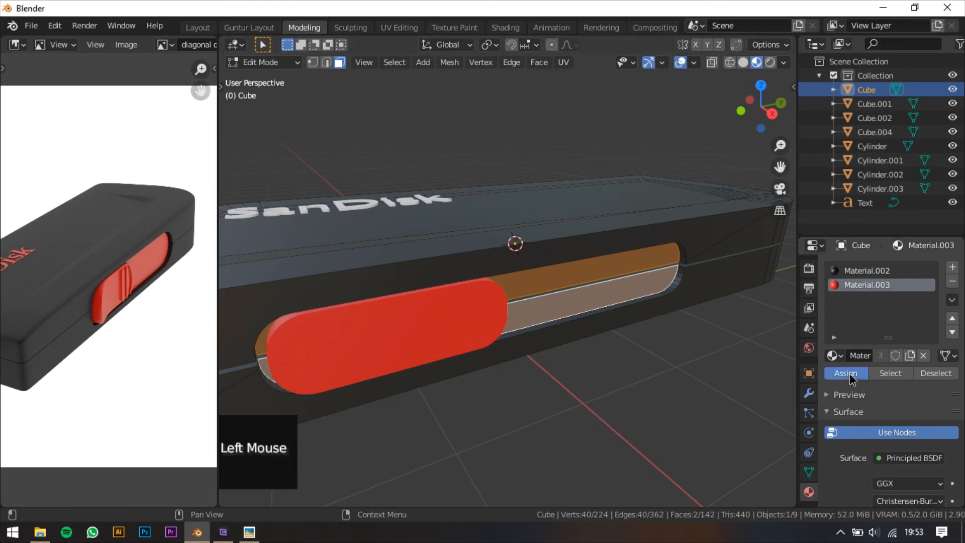
click(594, 353)
scroll(579, 336, down, 2)
middle_drag(579, 335, 480, 270)
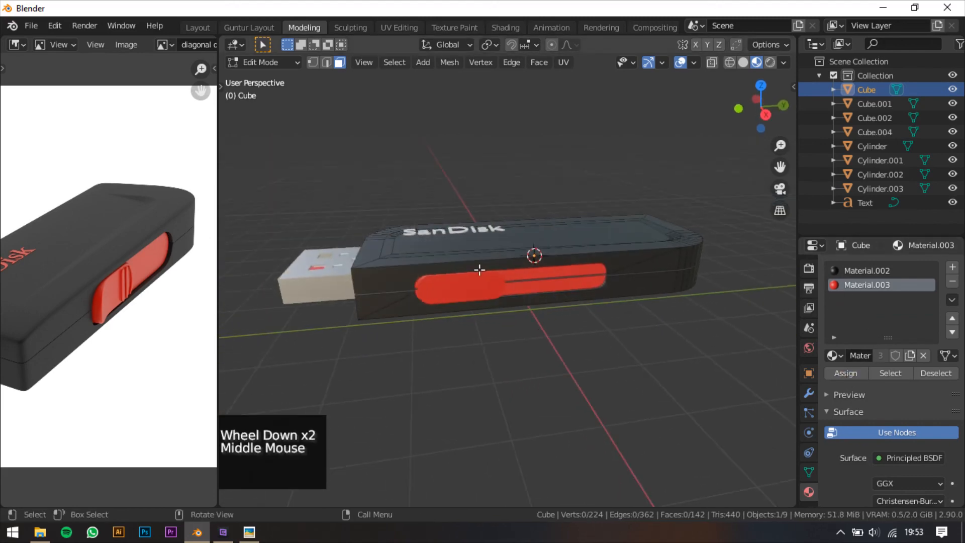
click(259, 62)
click(266, 78)
Step: Apply the red Material.003 to the raised SanDisk lettering
middle_drag(571, 308, 3, 237)
scroll(528, 317, down, 2)
middle_drag(4, 272, 91, 278)
scroll(96, 278, up, 1)
middle_drag(583, 293, 589, 300)
scroll(589, 301, up, 2)
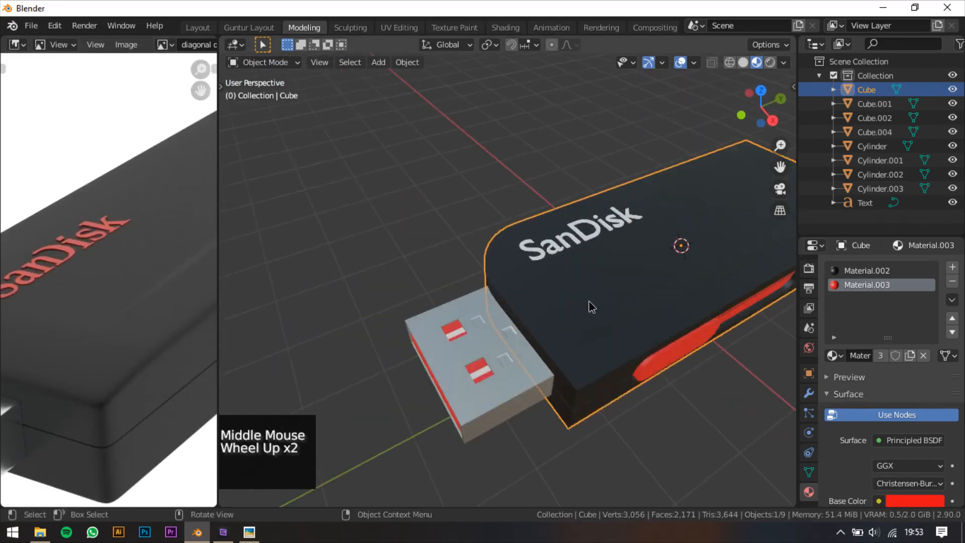
shift+middle_drag(558, 252, 578, 288)
scroll(578, 289, up, 2)
click(578, 289)
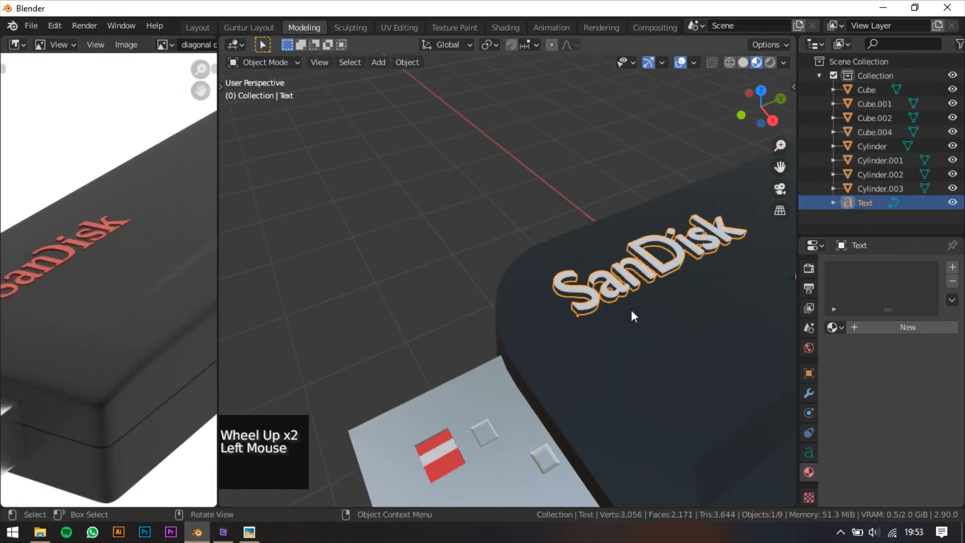
click(836, 327)
click(736, 387)
Step: Make the casing the active selection in Object Mode
scroll(740, 386, down, 2)
shift+middle_drag(740, 386, 647, 354)
click(602, 327)
scroll(601, 326, down, 2)
middle_drag(601, 326, 616, 304)
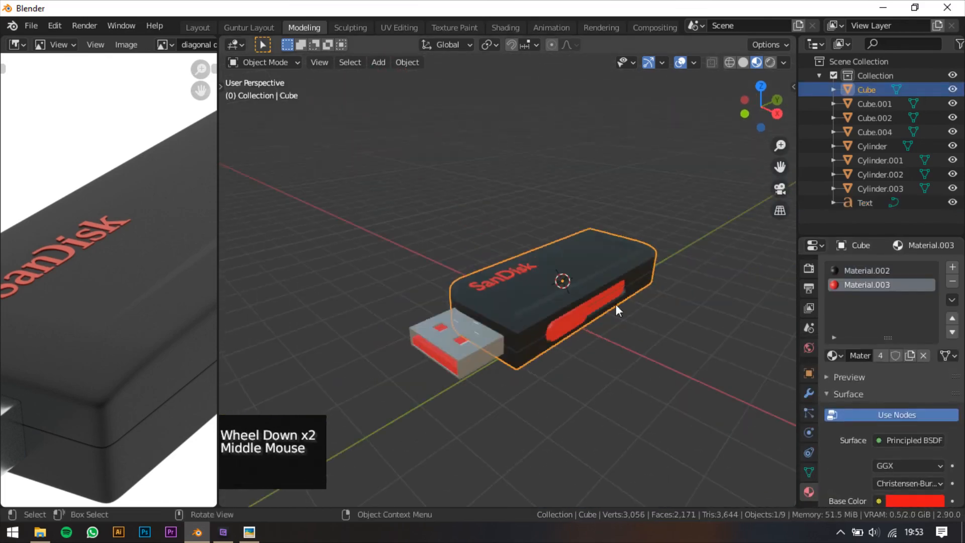
Step: Add a plane, scale it up into a large floor, and lower it along Z to beneath the USB drive
key(shift+a)
mouse_move(553, 234)
click(634, 233)
key(s)
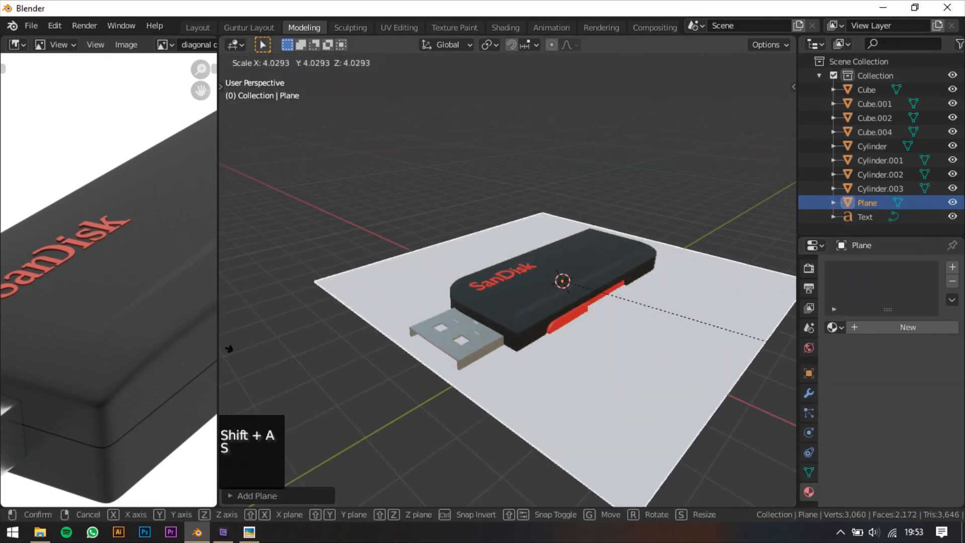
click(563, 327)
key(g)
key(z)
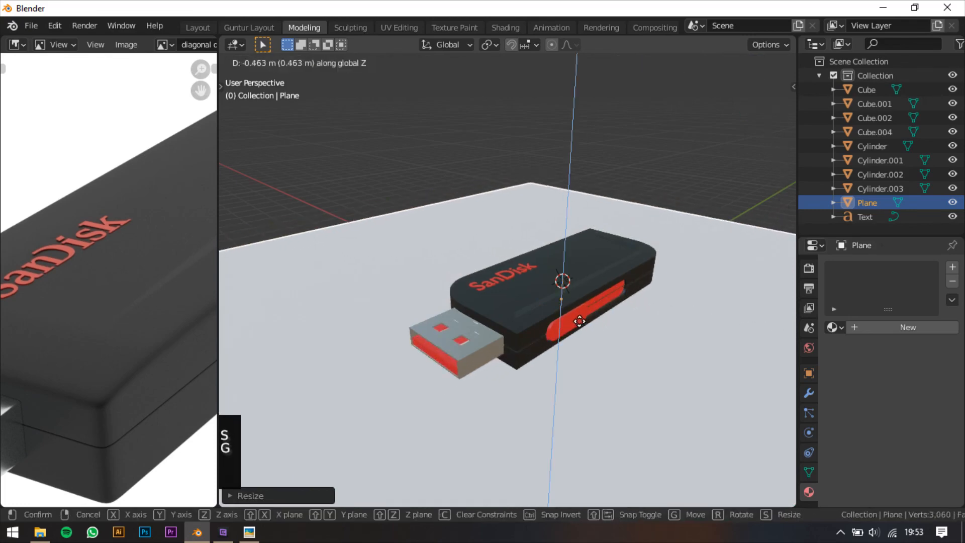
click(601, 279)
Step: Place the 3D cursor on the floor beside the drive, add an area light there, and raise it along Z
middle_drag(636, 355, 631, 379)
scroll(631, 379, down, 2)
shift+right_click(601, 319)
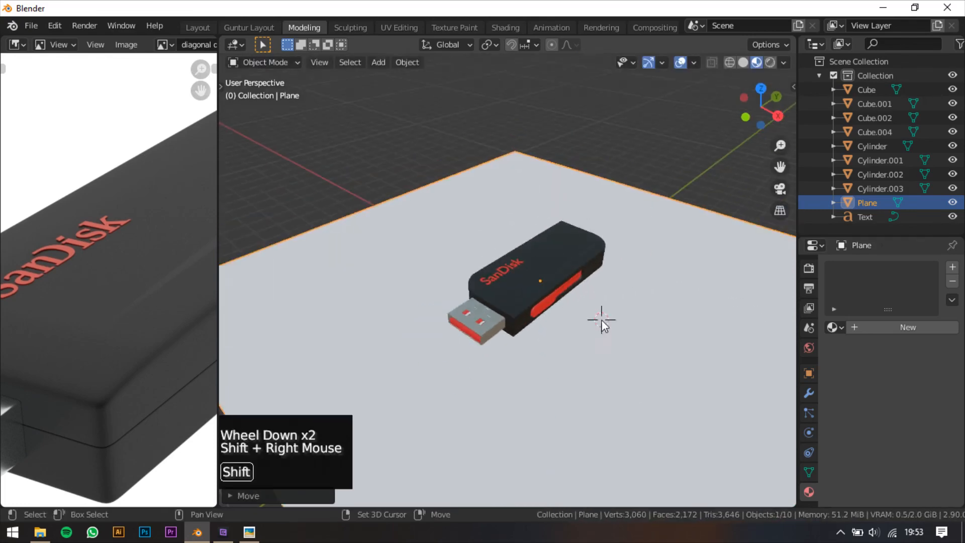
key(shift+a)
mouse_move(573, 413)
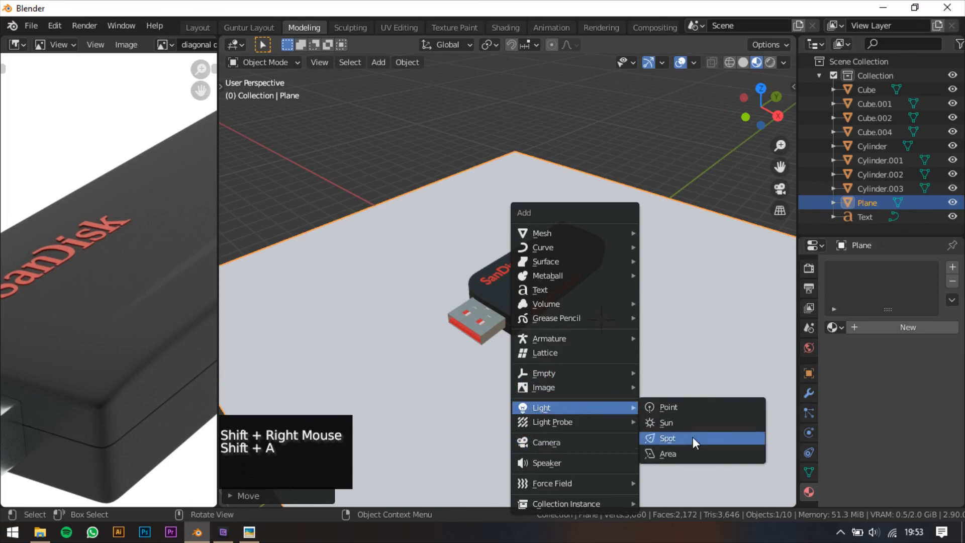
click(683, 454)
key(g)
key(z)
click(651, 288)
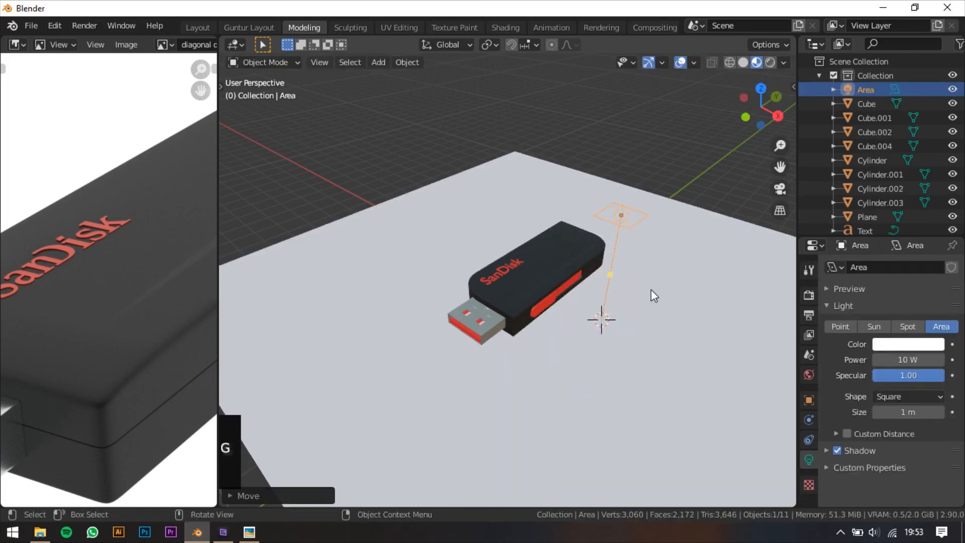
Step: Switch the viewport to rendered shading and set the area light's power to 1000 W
shift+middle_drag(651, 288, 639, 308)
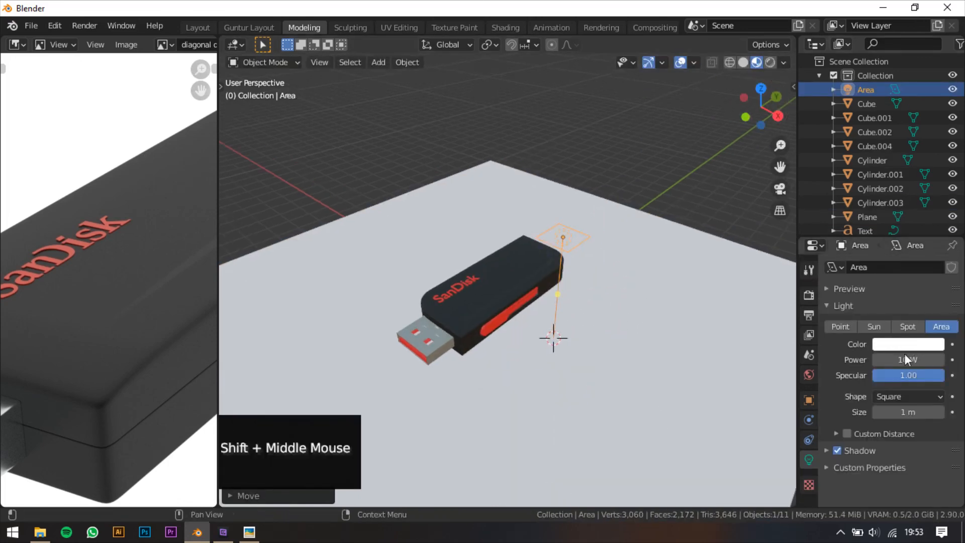
shift+middle_drag(656, 224, 639, 236)
scroll(623, 274, up, 2)
click(770, 62)
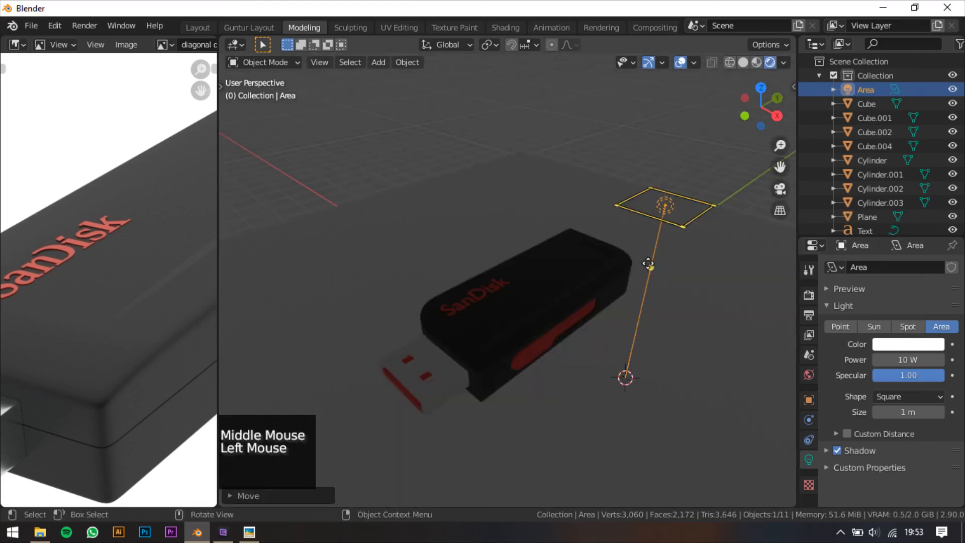
click(904, 360)
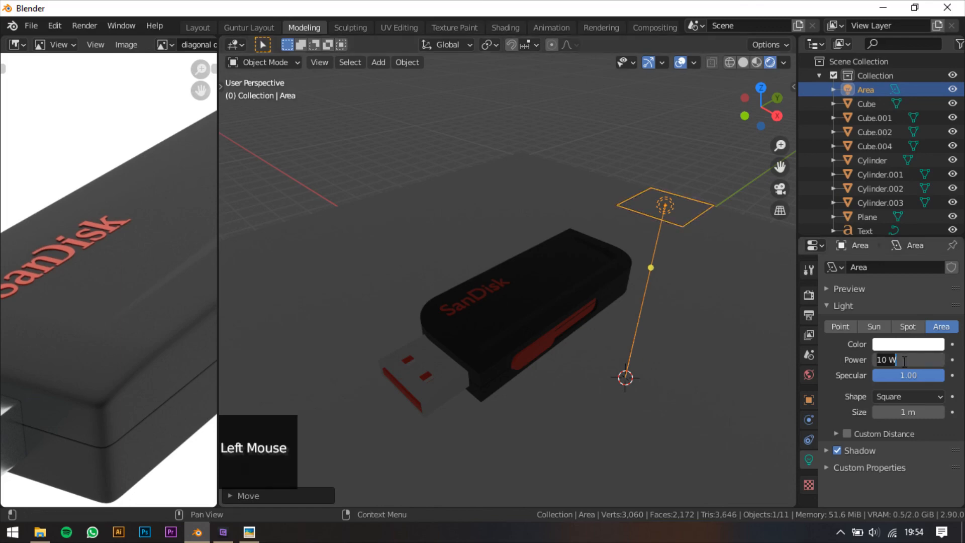
text(00)
key(Return)
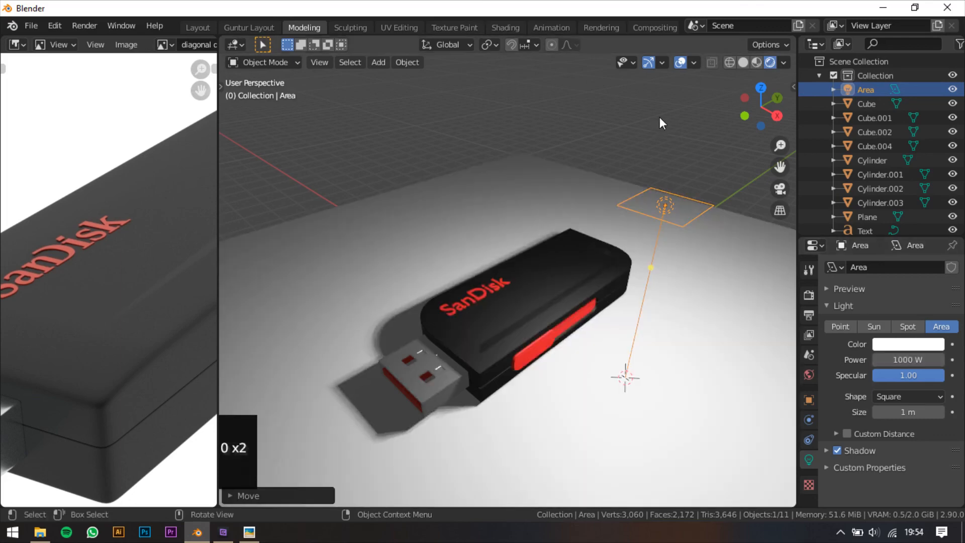
Step: Reposition the area light above the drive and rotate it freely so it tilts toward the casing
click(742, 111)
shift+middle_drag(680, 223, 659, 268)
key(g)
click(640, 172)
key(r)
key(r)
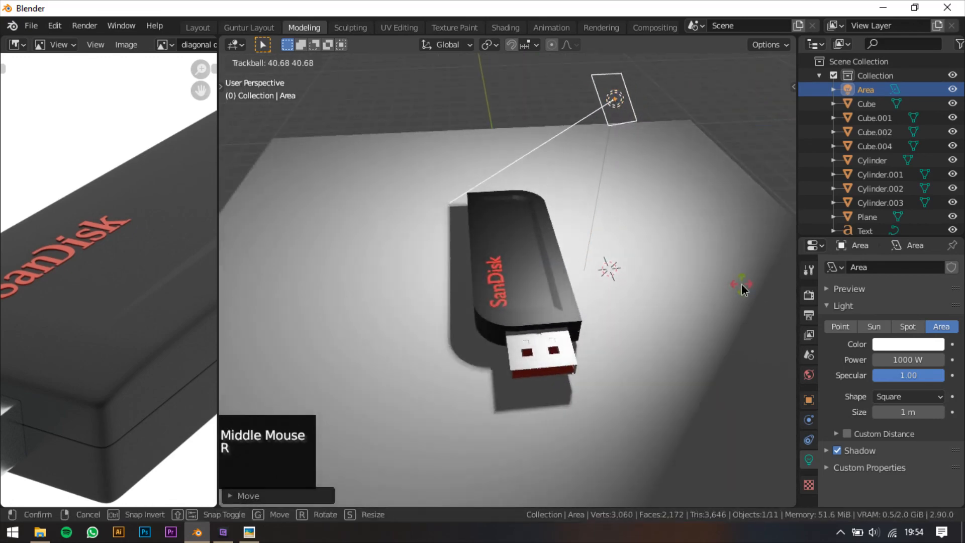
click(744, 287)
Step: In top view, move the area light diagonally out past the drive's connector end, on the slider side
click(761, 91)
shift+middle_drag(653, 181, 640, 167)
scroll(640, 167, down, 2)
key(g)
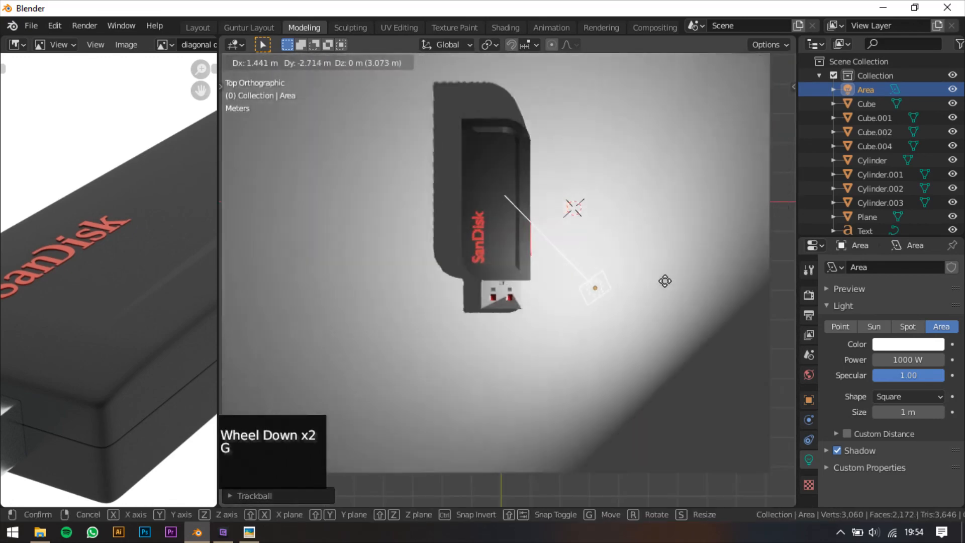
click(675, 292)
Step: Duplicate the area light to the diagonally opposite side of the drive and rotate the copy to face the casing
key(shift+d)
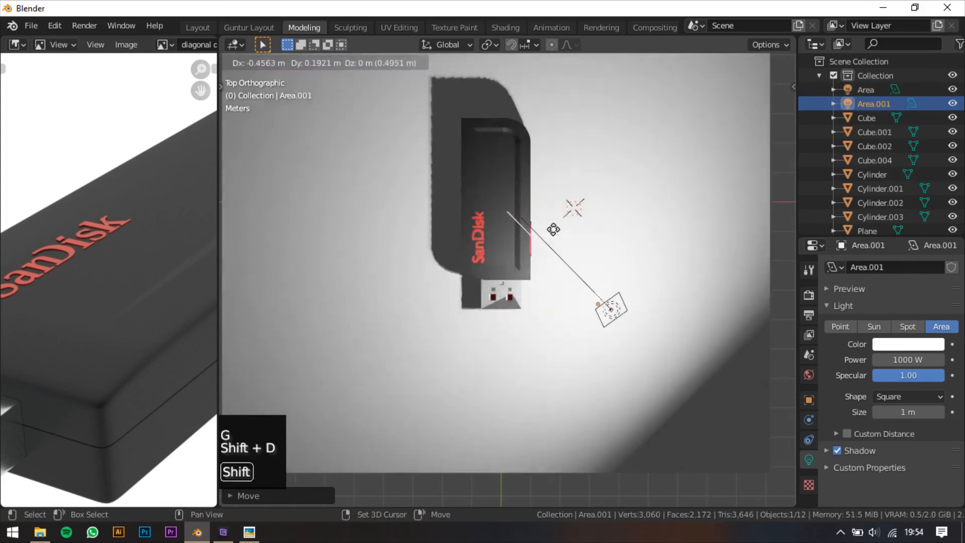
click(341, 134)
shift+middle_drag(533, 98, 588, 182)
key(r)
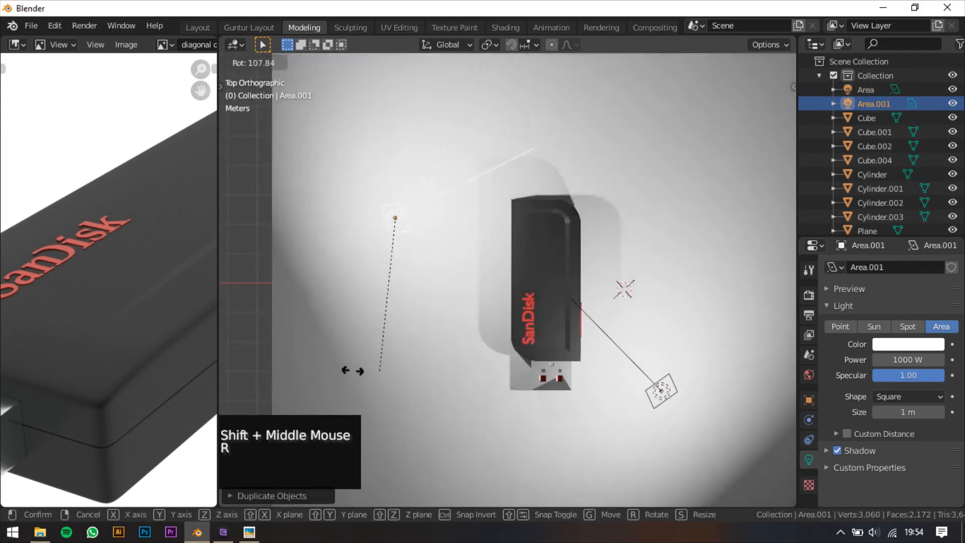
click(553, 262)
key(g)
click(537, 159)
key(r)
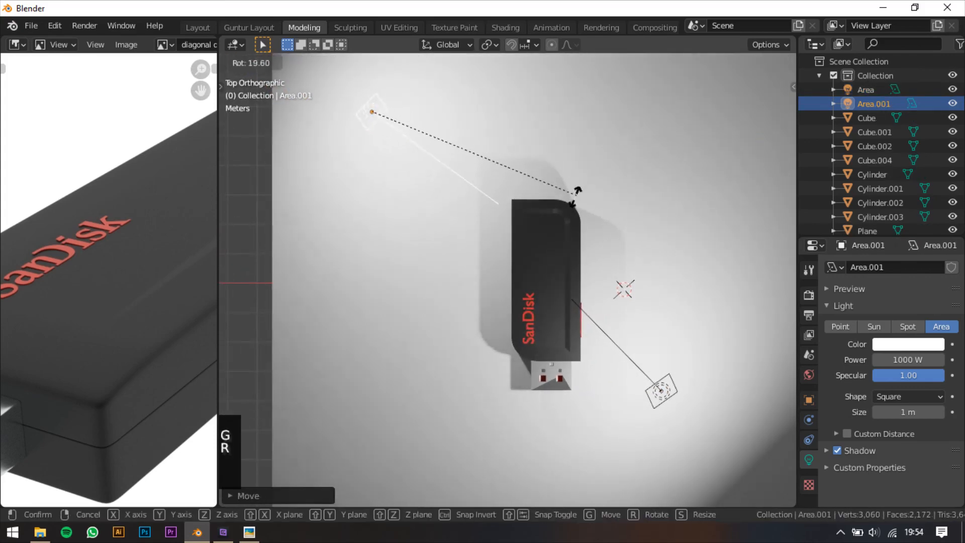
click(565, 216)
Step: Change the duplicated area light's color to a warm yellow-orange
middle_drag(648, 250, 594, 256)
mouse_move(593, 255)
middle_down()
mouse_move(563, 258)
mouse_move(583, 261)
middle_up()
click(908, 344)
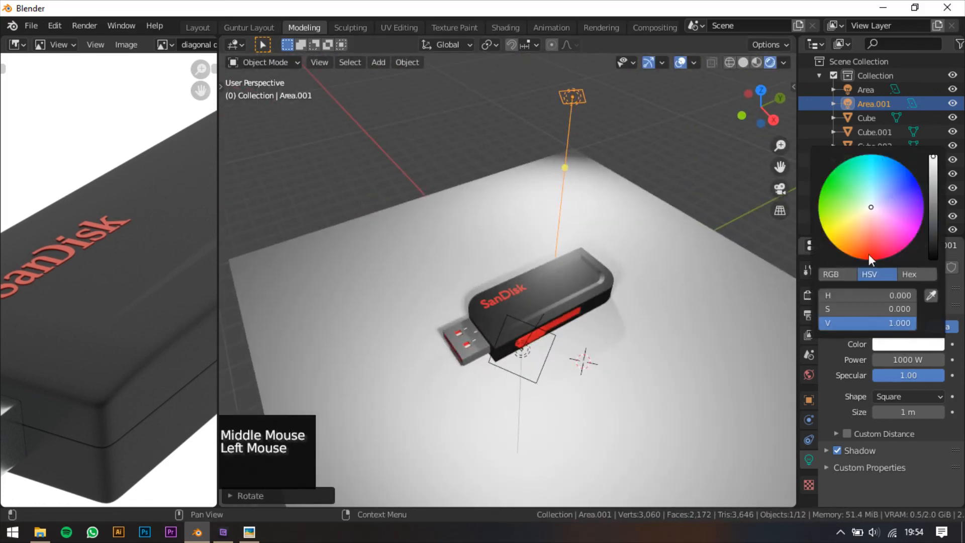
mouse_move(869, 254)
mouse_down()
mouse_move(841, 230)
mouse_move(892, 198)
mouse_move(863, 223)
mouse_up()
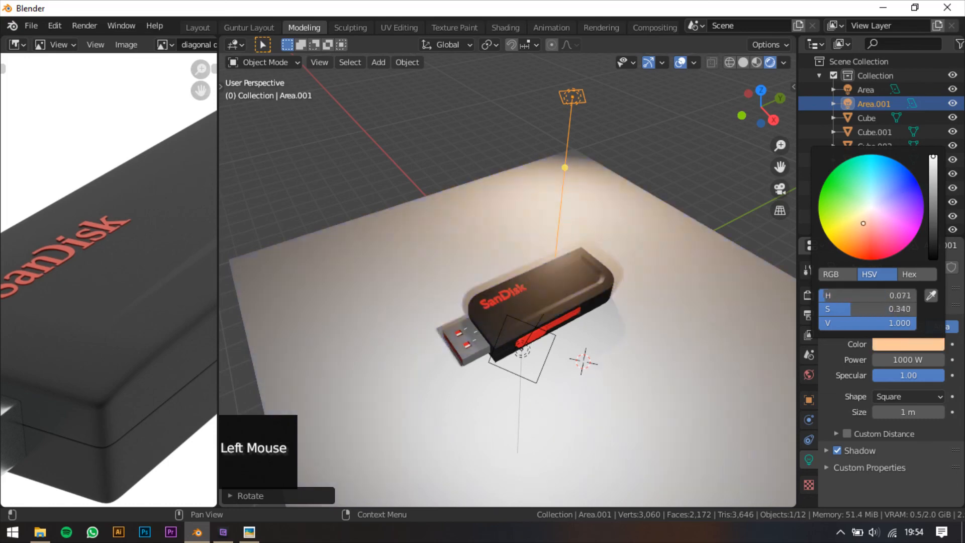
shift+middle_drag(578, 241, 521, 249)
scroll(618, 252, up, 1)
scroll(620, 231, up, 1)
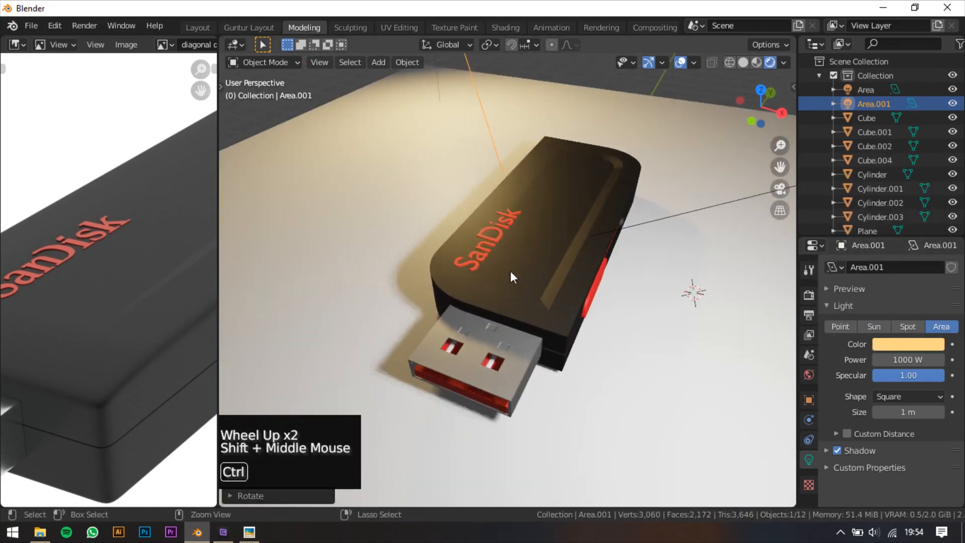
Step: Save the Blender file as fd.blend in the Desktop folder
key(ctrl+s)
drag(472, 91, 529, 73)
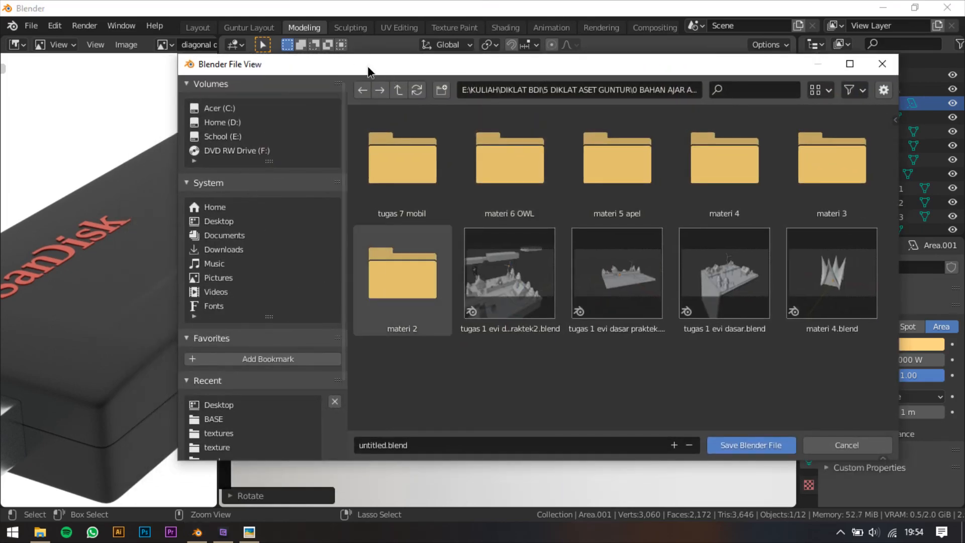
drag(387, 72, 340, 67)
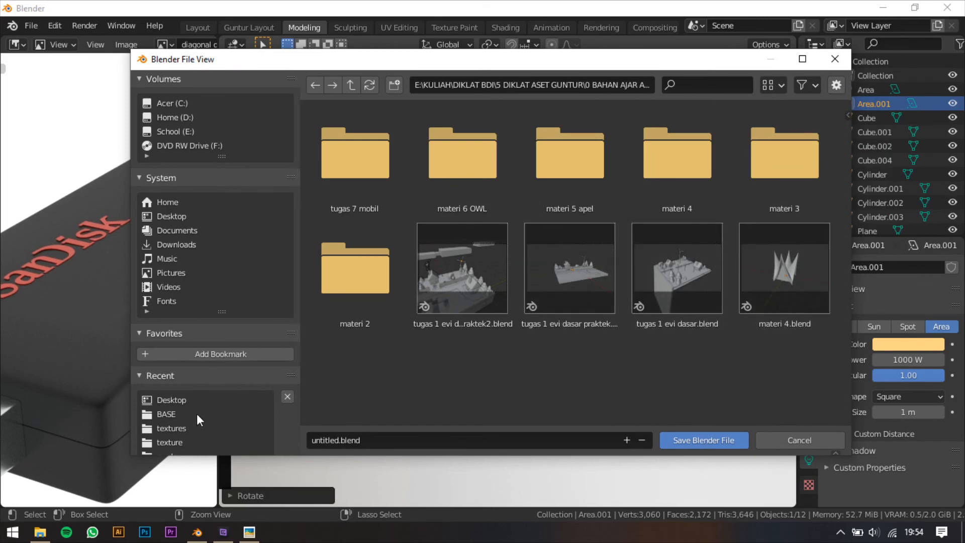
click(174, 400)
click(381, 441)
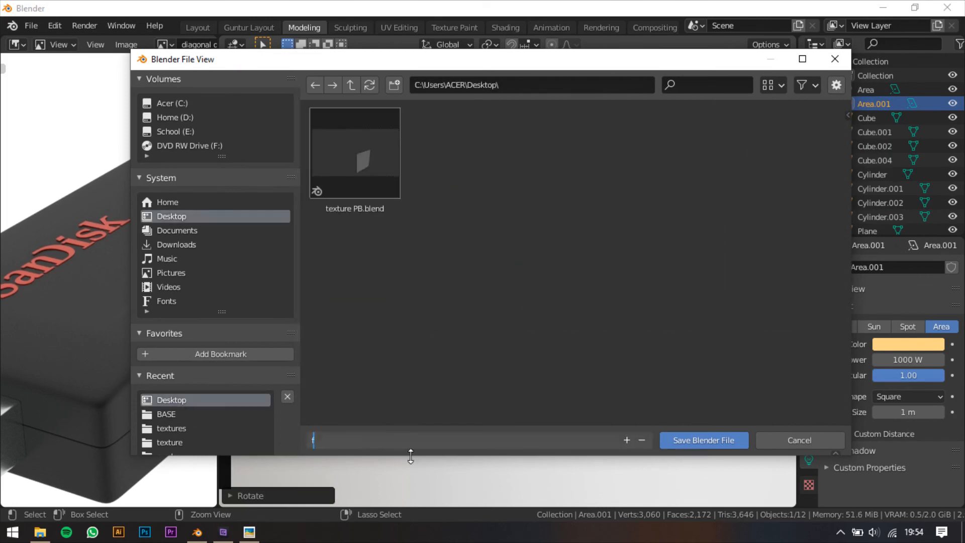
text(fd)
key(Return)
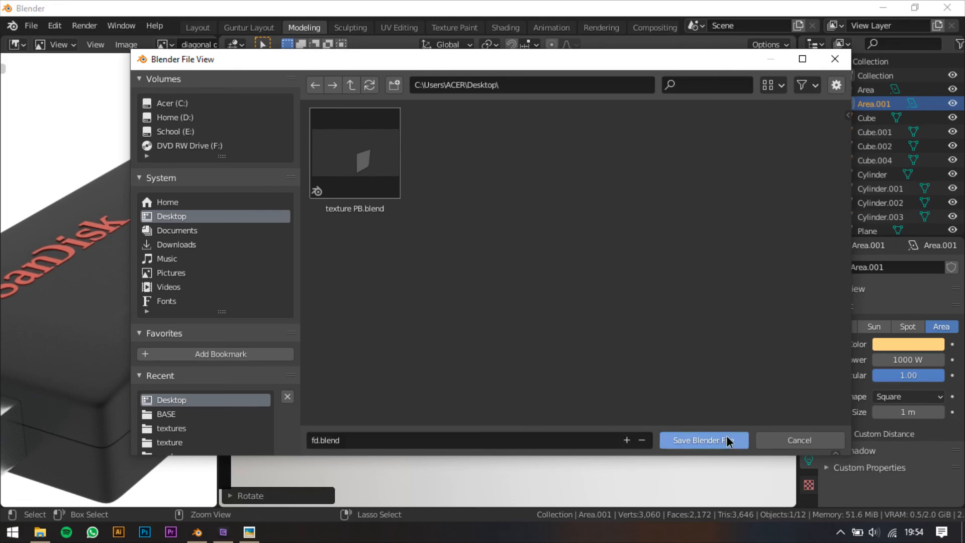
click(726, 440)
middle_drag(599, 405, 575, 282)
scroll(536, 249, down, 2)
scroll(536, 257, up, 2)
scroll(560, 271, down, 2)
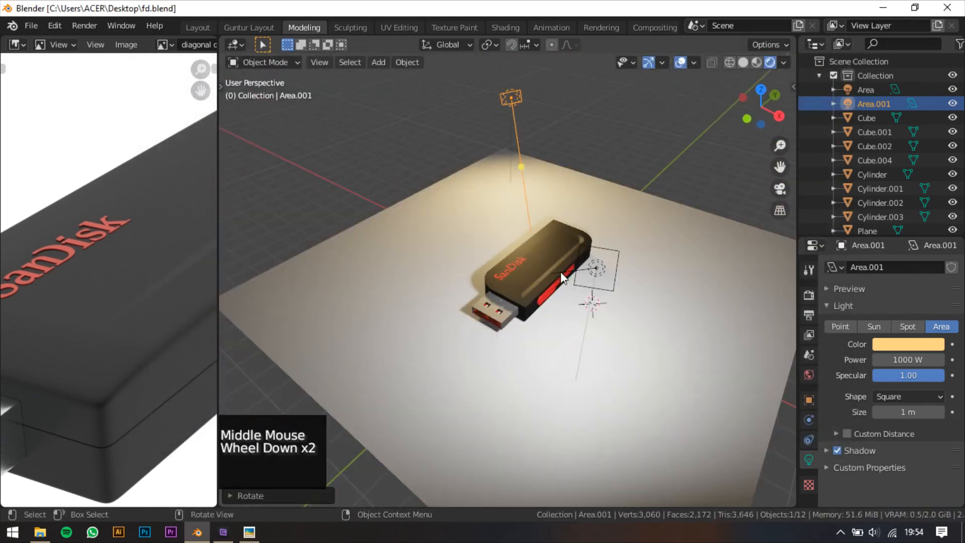